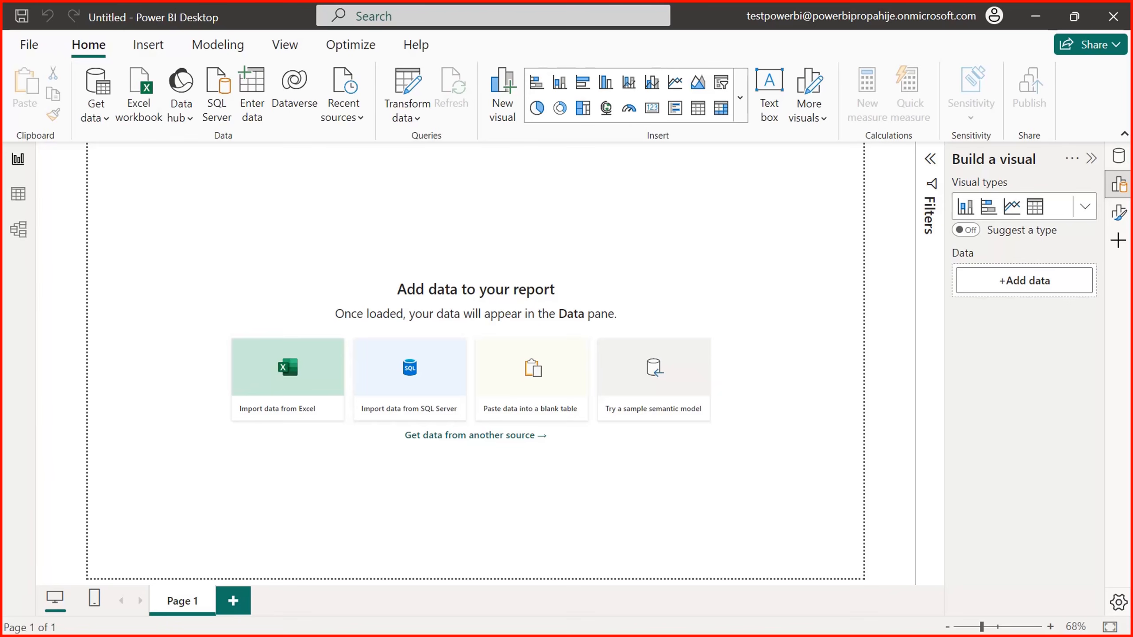
- Open a new blank note in Notepad and move its window so it floats over the report canvas
{"action": "key", "text": "super+r"}
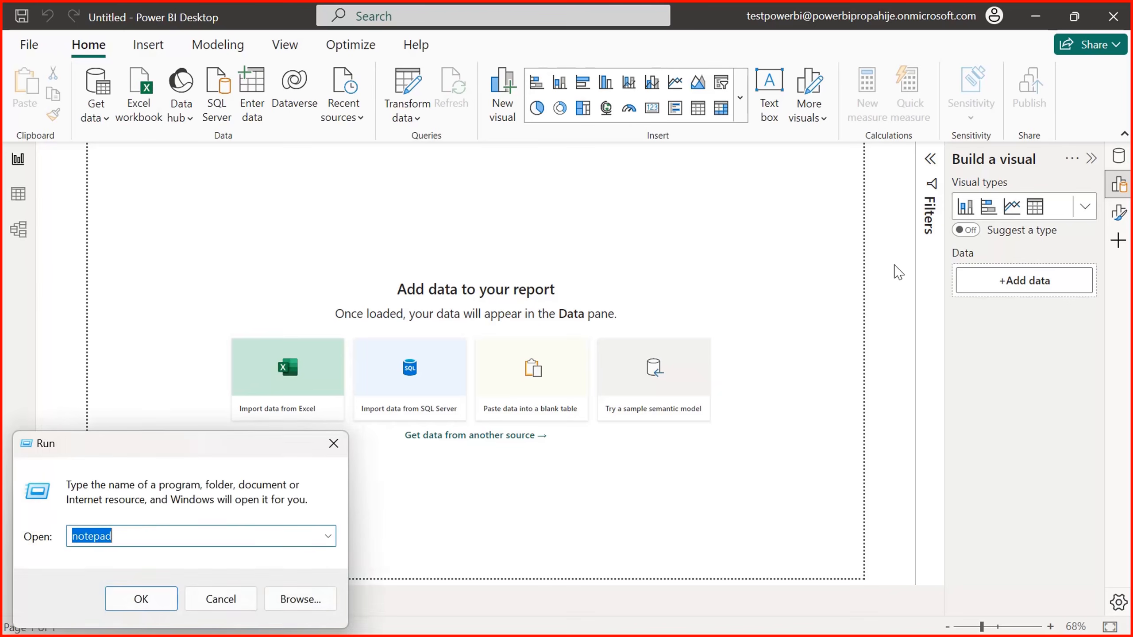
{"action": "key", "text": "Return"}
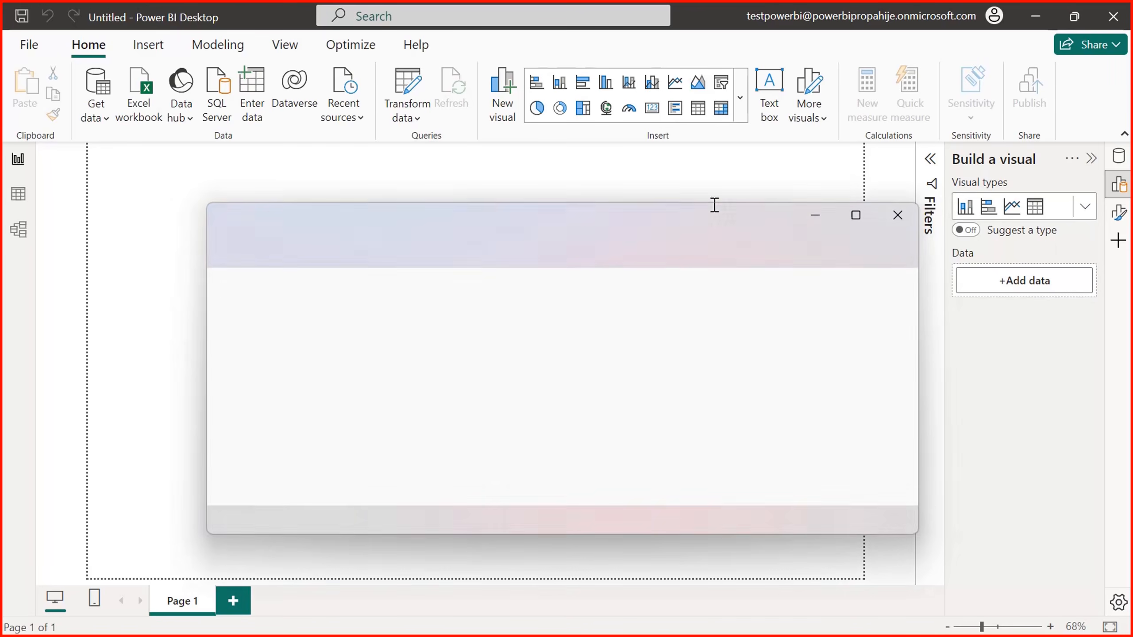
{"action": "left_click_drag", "start_coordinate": [688, 221], "coordinate": [806, 215]}
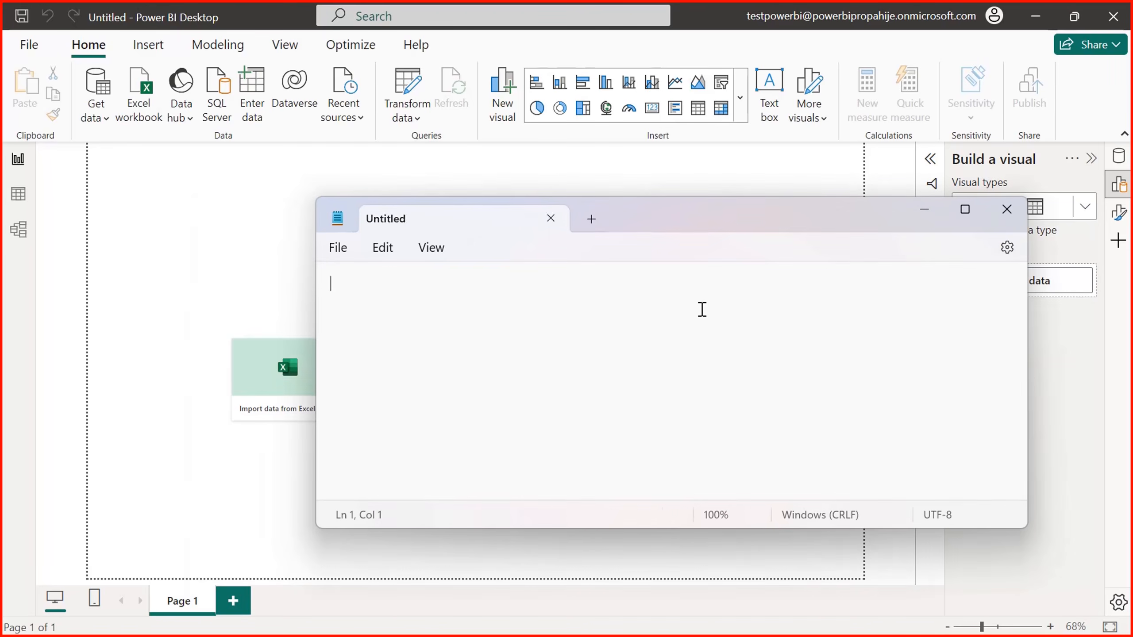
- List the job roles "Data Analyst", "Financial analyst" and "Risk Analyst" on separate lines of the note
{"action": "type", "text": "Data Analyst"}
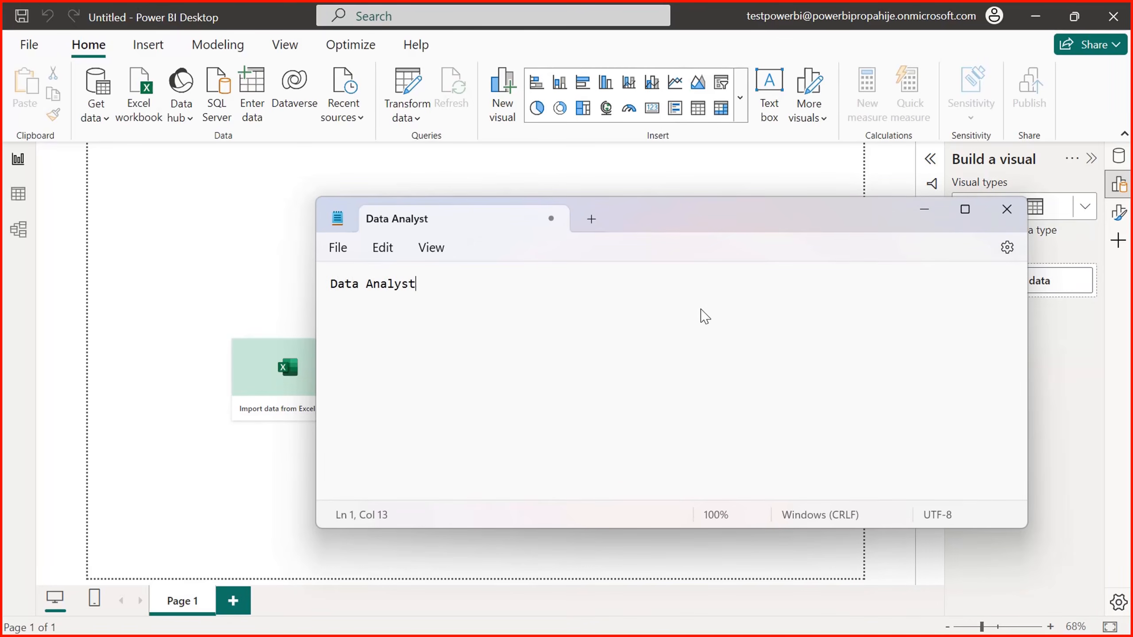
{"action": "key", "text": "Return"}
{"action": "type", "text": "Financial analys"}
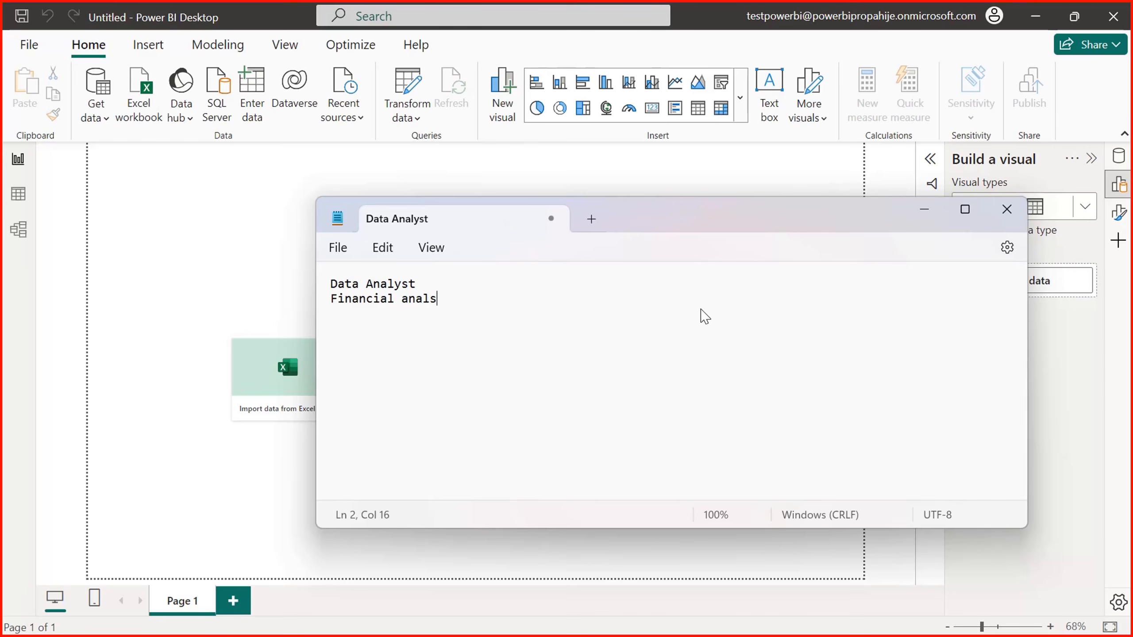
{"action": "type", "text": "t"}
{"action": "key", "text": "Return"}
{"action": "type", "text": "Risk Analyst"}
{"action": "key", "text": "Return"}
{"action": "key", "text": "shift+Up"}
{"action": "key", "text": "shift+Up"}
{"action": "key", "text": "shift+Up"}
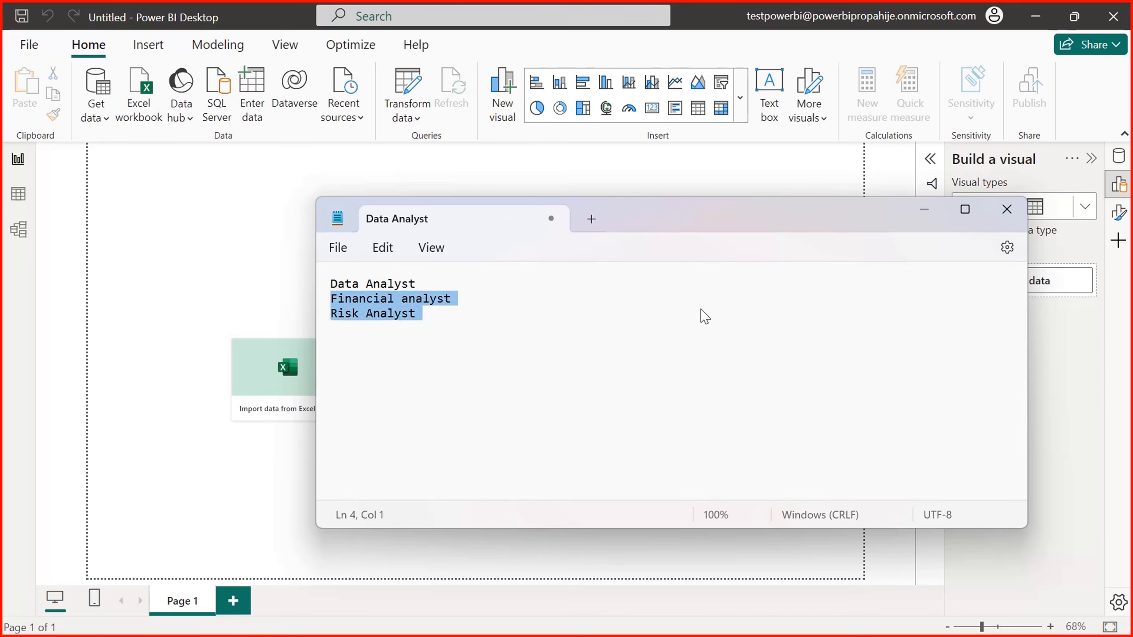
- Add "accounting" and "operations analyst" as two further lines below "Risk Analyst"
{"action": "key", "text": "Down"}
{"action": "type", "text": "ac"}
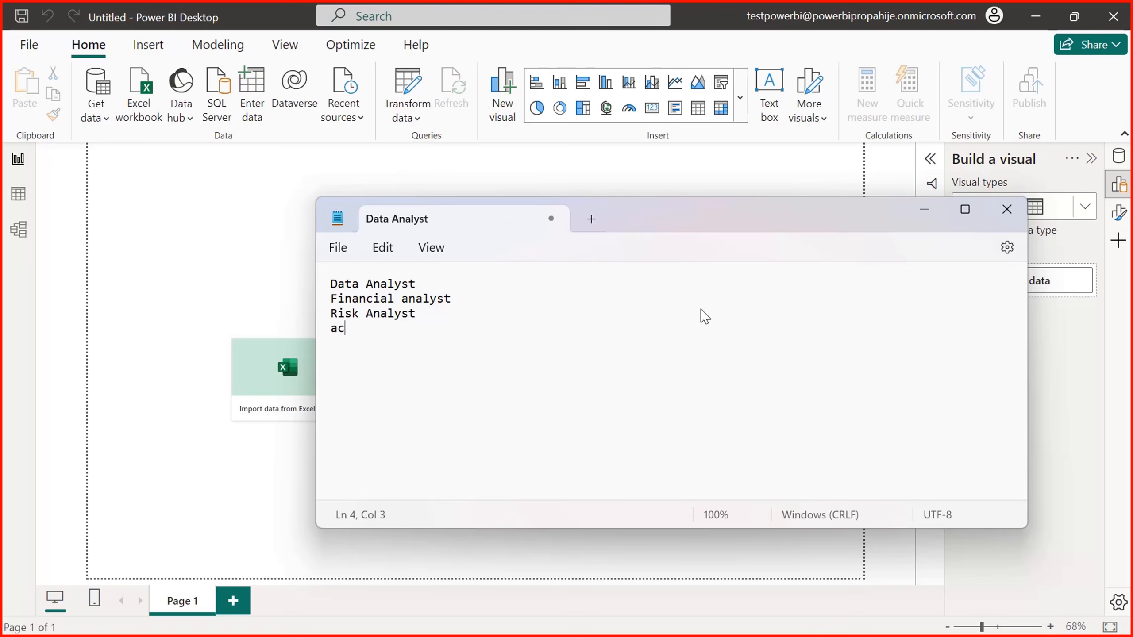
{"action": "type", "text": "counting -"}
{"action": "key", "text": "BackSpace"}
{"action": "key", "text": "BackSpace"}
{"action": "key", "text": "Return"}
{"action": "type", "text": "operations ana"}
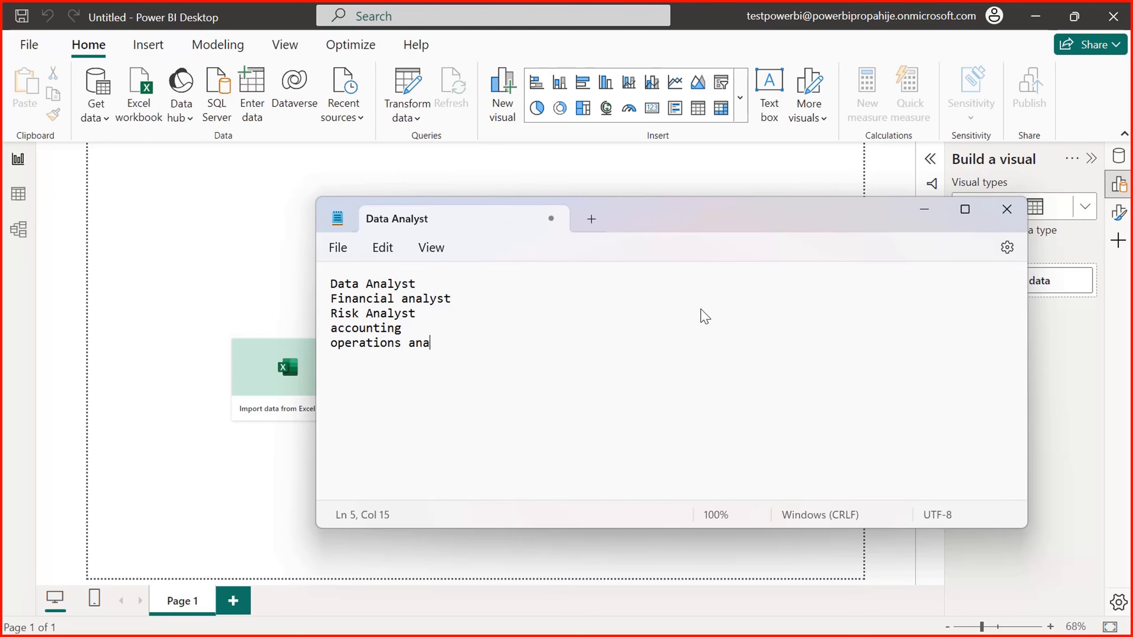
{"action": "type", "text": "lyst"}
{"action": "key", "text": "Return"}
{"action": "key", "text": "Up"}
{"action": "key", "text": "Left"}
{"action": "key", "text": "Down"}
{"action": "key", "text": "shift+End"}
{"action": "key", "text": "Left"}
{"action": "key", "text": "Left"}
{"action": "key", "text": "shift+Home"}
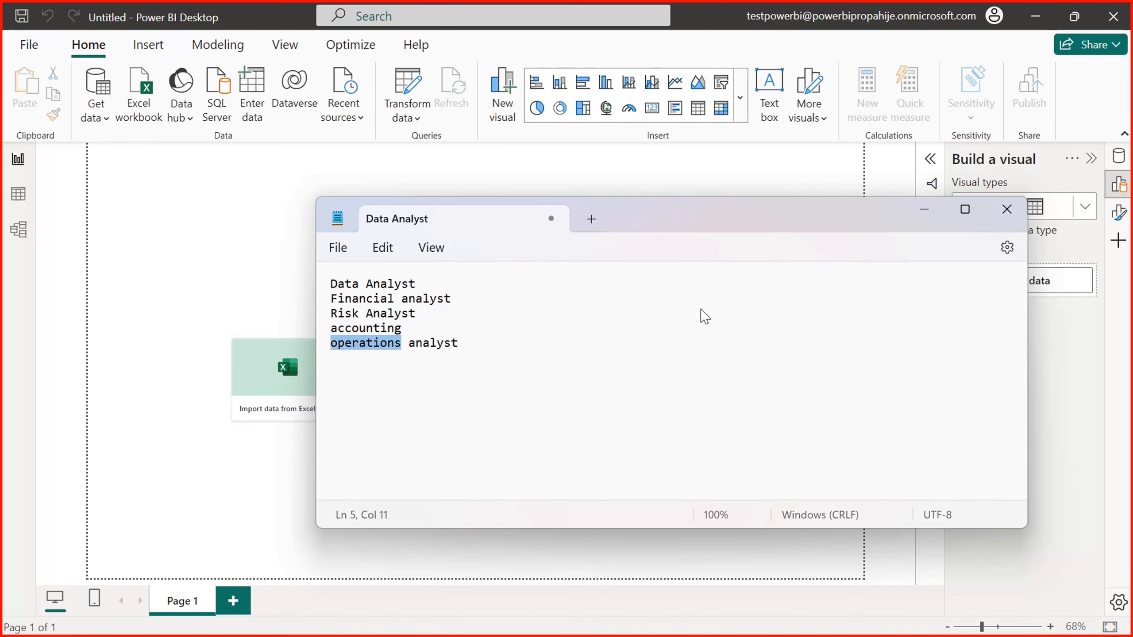
{"action": "key", "text": "Up"}
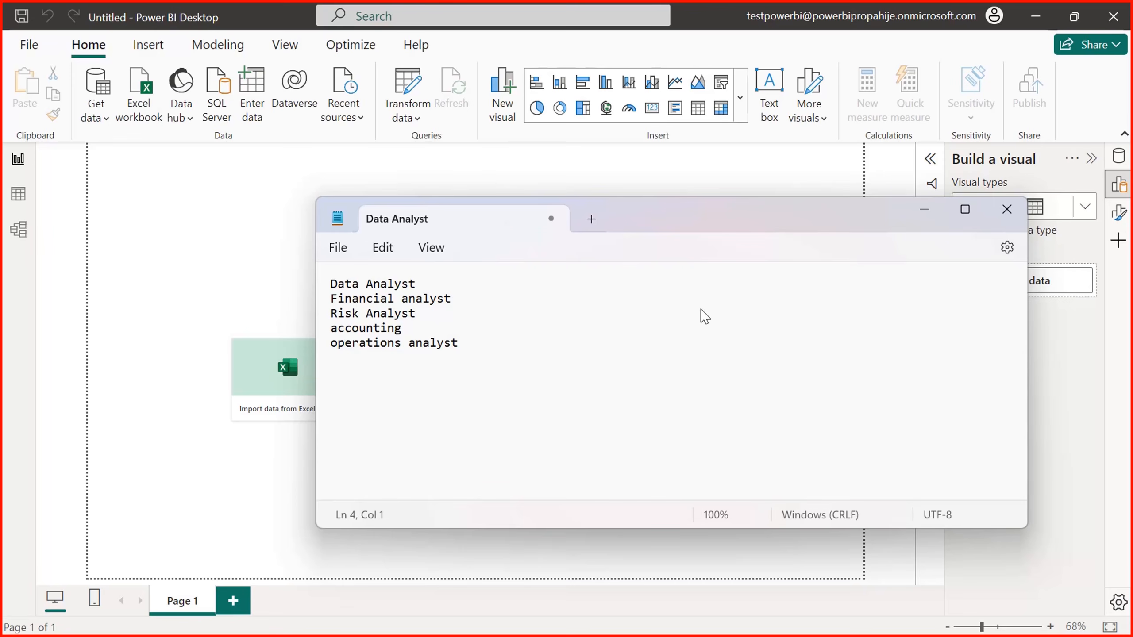
{"action": "key", "text": "Up"}
{"action": "key", "text": "shift+Right"}
{"action": "key", "text": "shift+Right"}
{"action": "key", "text": "shift+Right"}
{"action": "key", "text": "shift+Right"}
{"action": "key", "text": "Up"}
{"action": "key", "text": "Left"}
{"action": "key", "text": "Down"}
{"action": "key", "text": "Down"}
{"action": "key", "text": "Down"}
{"action": "key", "text": "Down"}
{"action": "key", "text": "Down"}
{"action": "key", "text": "Up"}
{"action": "key", "text": "shift+Up"}
{"action": "key", "text": "shift+Up"}
{"action": "key", "text": "shift+Up"}
{"action": "key", "text": "shift+Up"}
{"action": "key", "text": "shift+Up"}
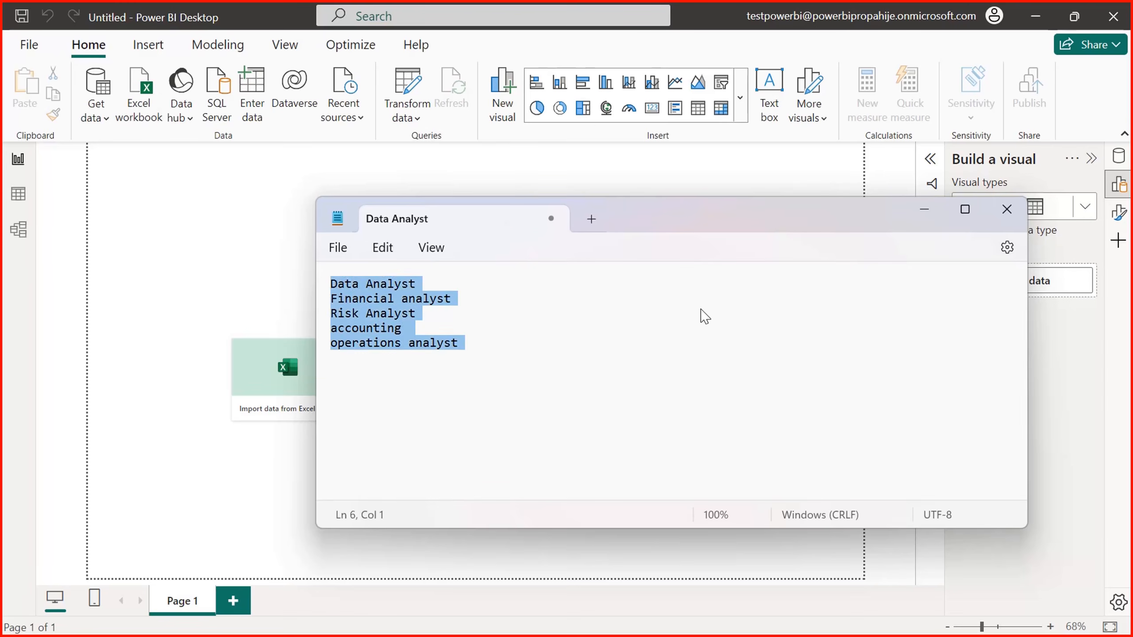
- Begin a second group below a blank line with "Report Developer" and "Business INtelligence developer" on separate lines
{"action": "key", "text": "ctrl+End"}
{"action": "key", "text": "Down"}
{"action": "key", "text": "Up"}
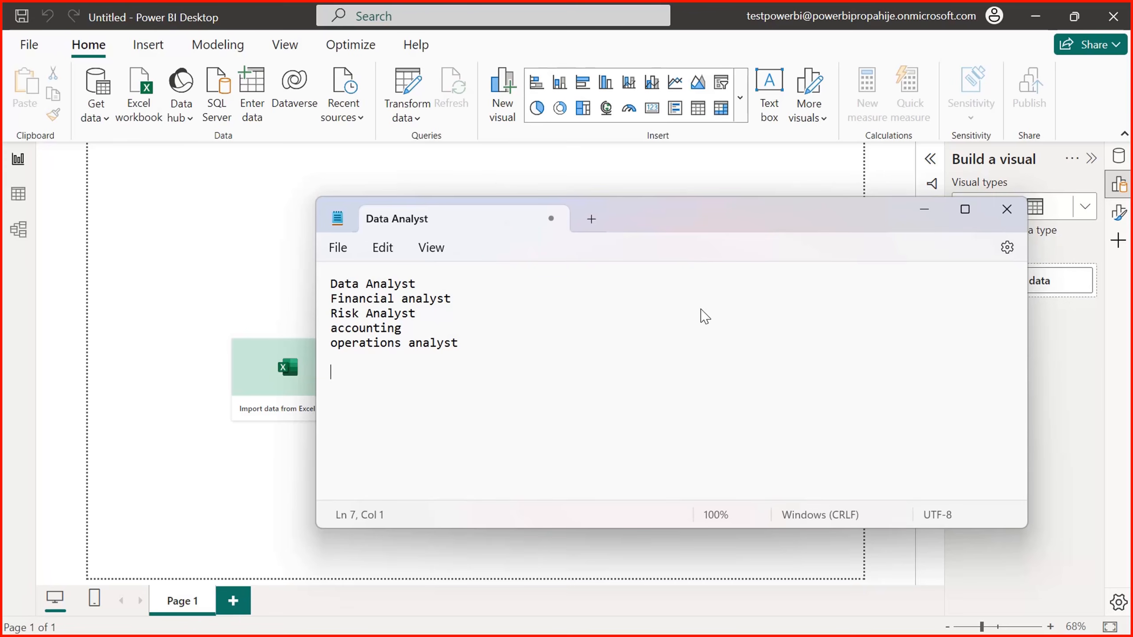
{"action": "left_click", "coordinate": [713, 314]}
{"action": "left_click", "coordinate": [406, 365]}
{"action": "type", "text": "S"}
{"action": "key", "text": "BackSpace"}
{"action": "type", "text": "Report Developer"}
{"action": "key", "text": "Return"}
{"action": "type", "text": "Business"}
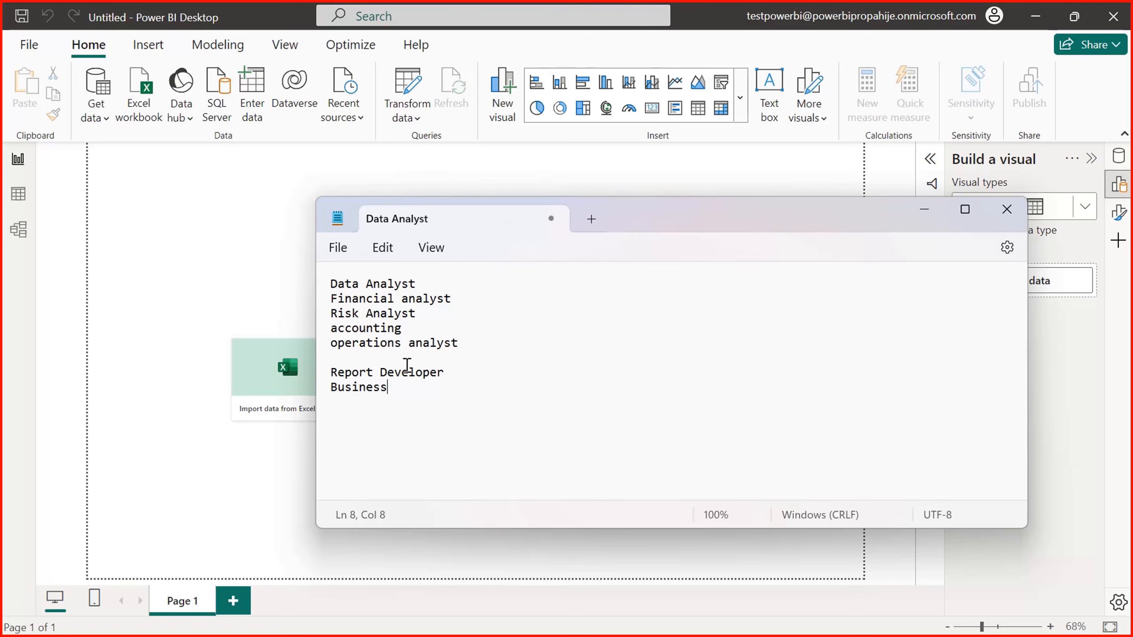
{"action": "type", "text": " INtelligence "}
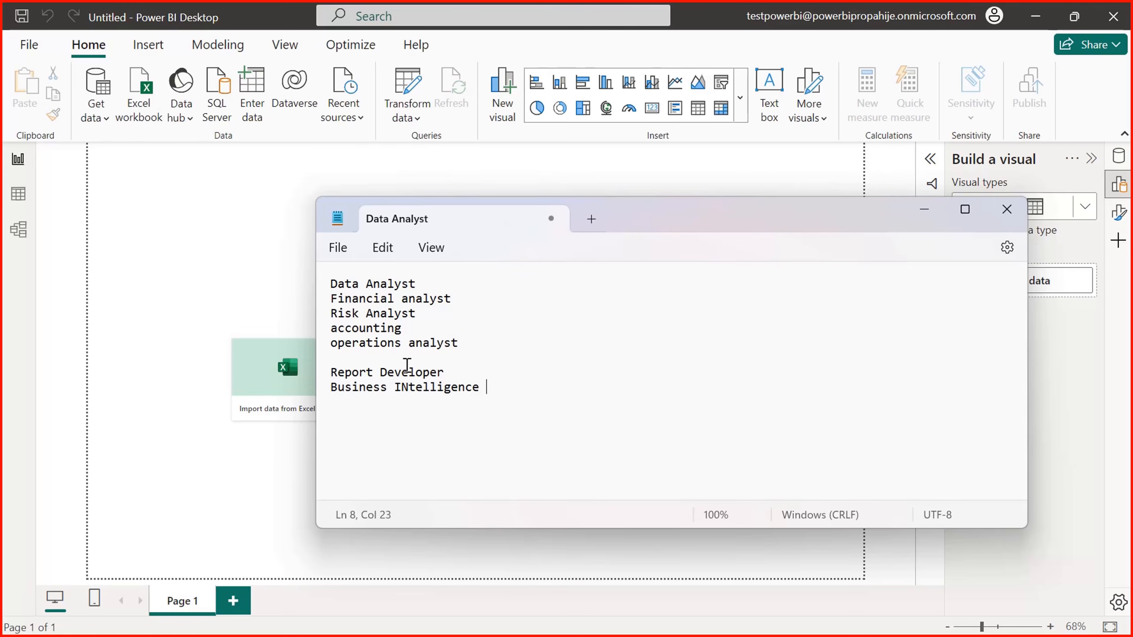
{"action": "type", "text": "developer"}
{"action": "key", "text": "Return"}
- Add "Business Intelligence consultant" as the next line of the second group of roles
{"action": "type", "text": "Business "}
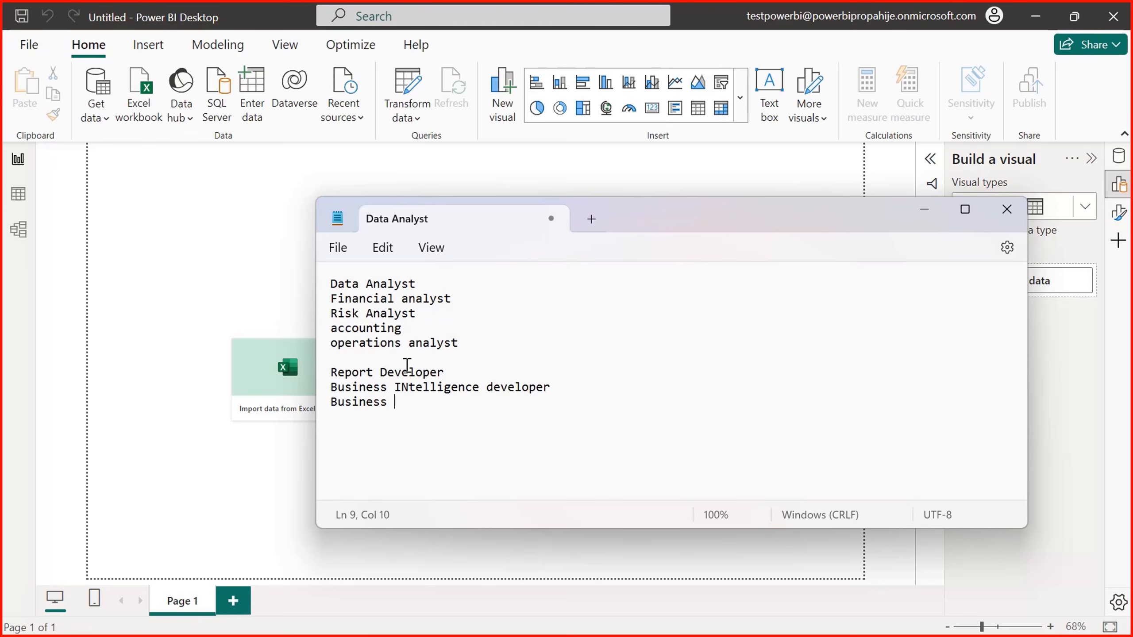
{"action": "type", "text": "Intelligence co"}
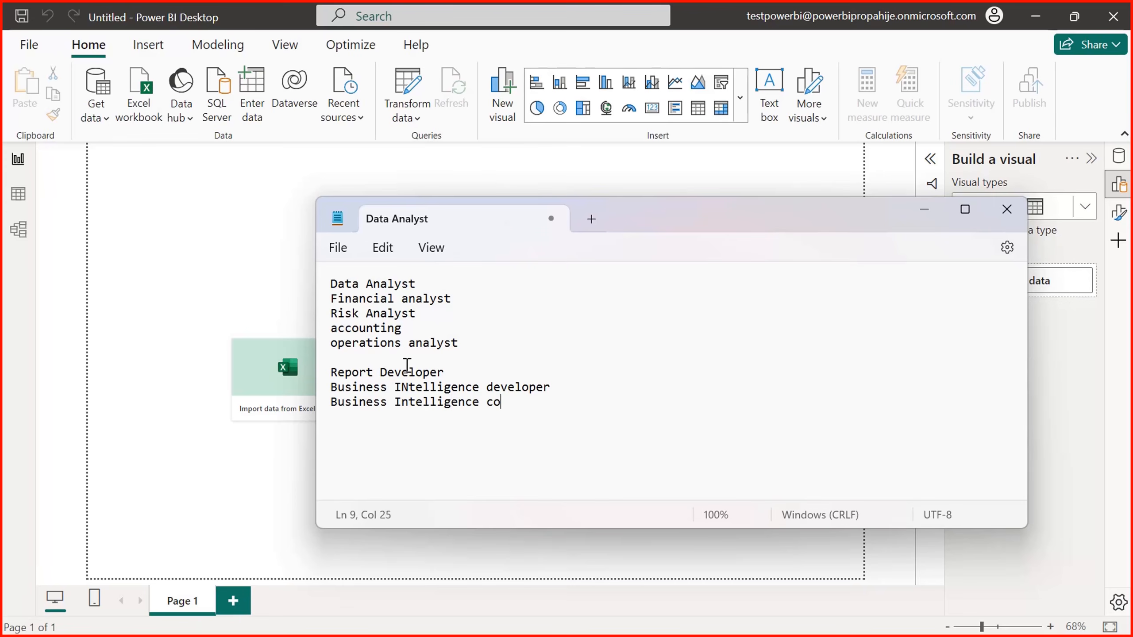
{"action": "type", "text": "nsultant"}
{"action": "key", "text": "Return"}
{"action": "key", "text": "shift+Up"}
{"action": "key", "text": "shift+Up"}
{"action": "key", "text": "shift+Up"}
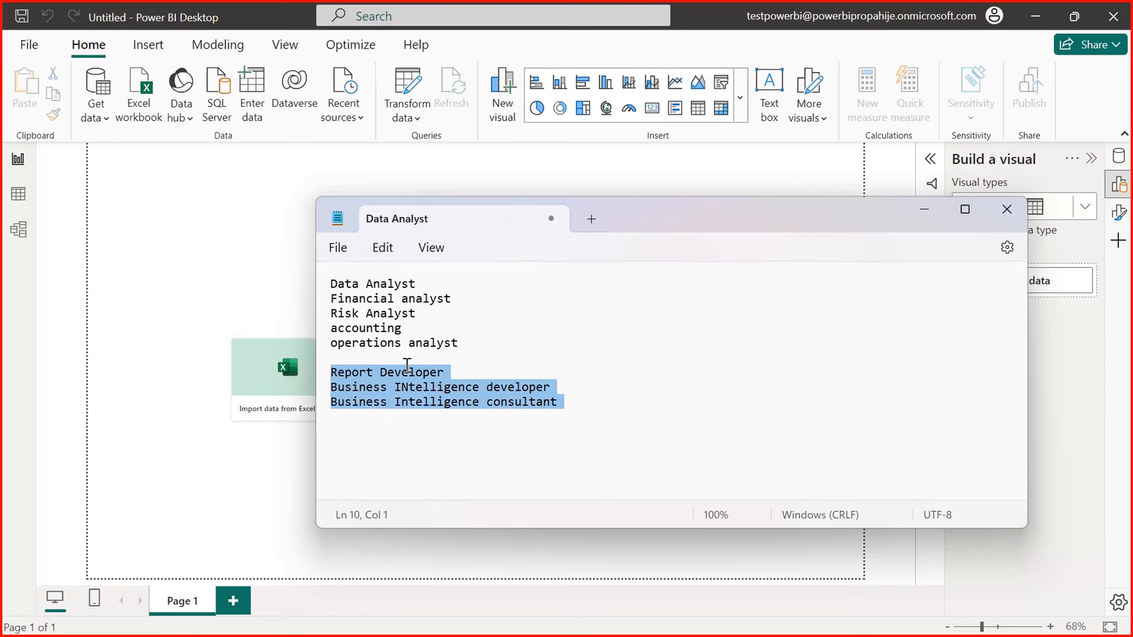
- Add "SQL developer" directly below the consultant line, without a blank line between them
{"action": "key", "text": "Down"}
{"action": "key", "text": "Return"}
{"action": "key", "text": "shift+Up"}
{"action": "key", "text": "shift+Up"}
{"action": "key", "text": "Down"}
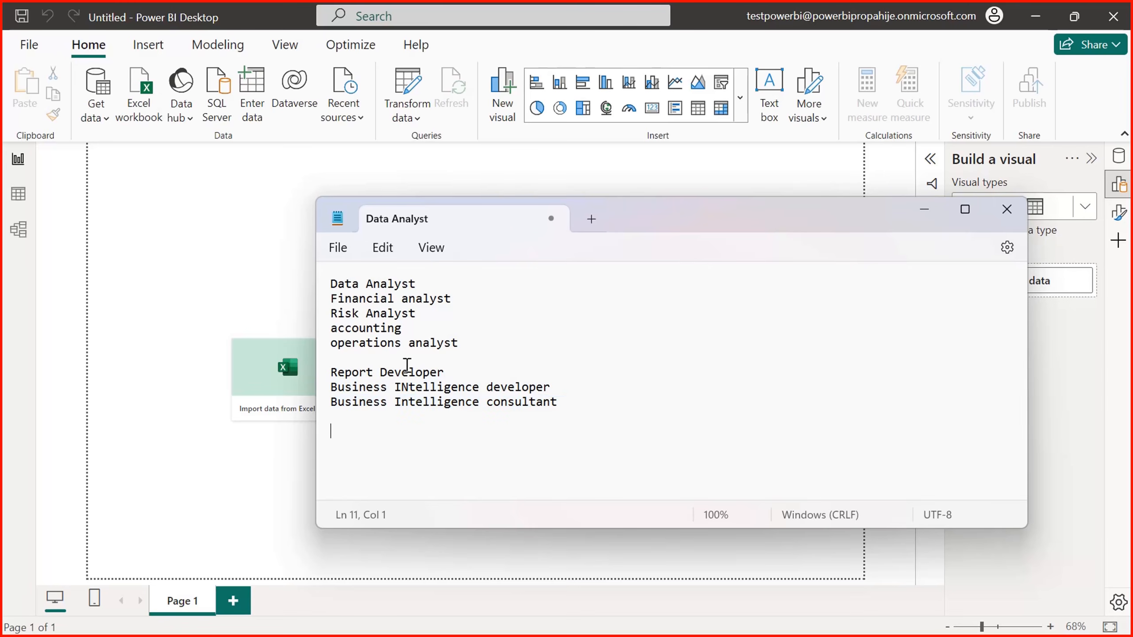
{"action": "key", "text": "BackSpace"}
{"action": "type", "text": "So"}
{"action": "key", "text": "BackSpace"}
{"action": "key", "text": "BackSpace"}
{"action": "type", "text": "SQL de"}
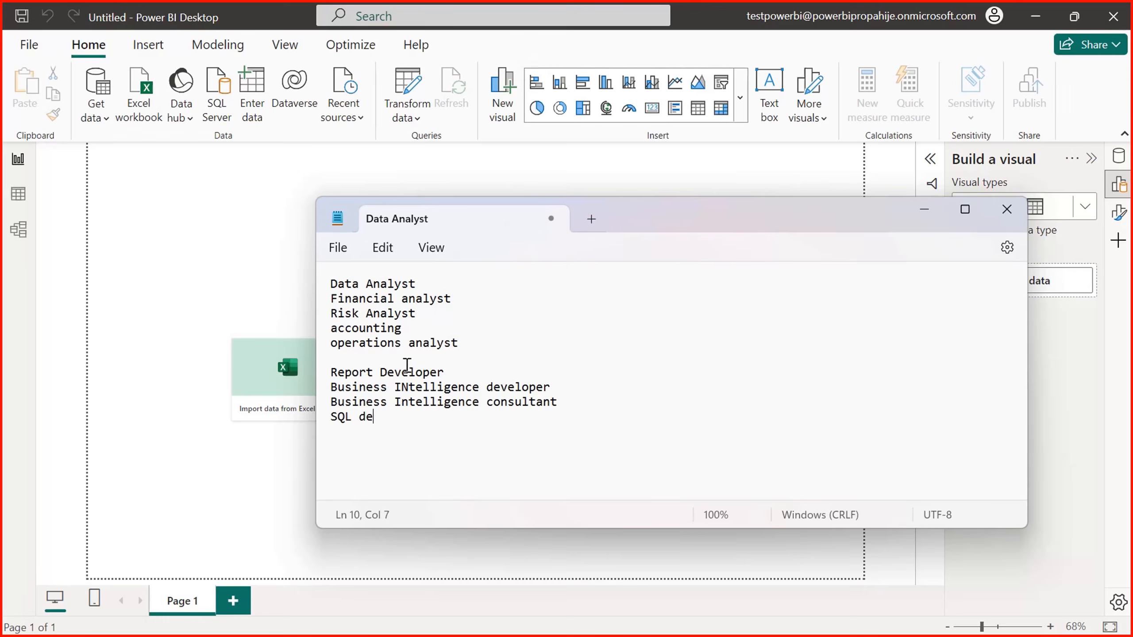
{"action": "type", "text": "veloper"}
{"action": "key", "text": "Return"}
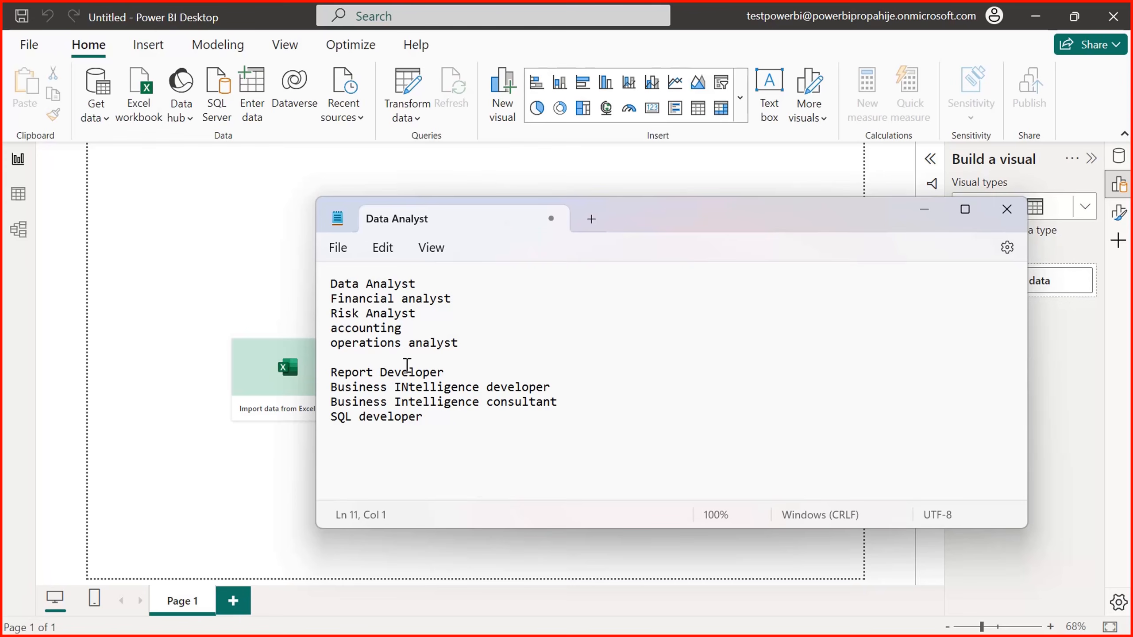
- Add "SQL data anlyst" as the last role and highlight the four roles above it for reference
{"action": "type", "text": "SQL data anlyst"}
{"action": "key", "text": "Return"}
{"action": "key", "text": "Up"}
{"action": "key", "text": "shift+Up"}
{"action": "key", "text": "shift+Up"}
{"action": "key", "text": "shift+Up"}
{"action": "key", "text": "shift+Up"}
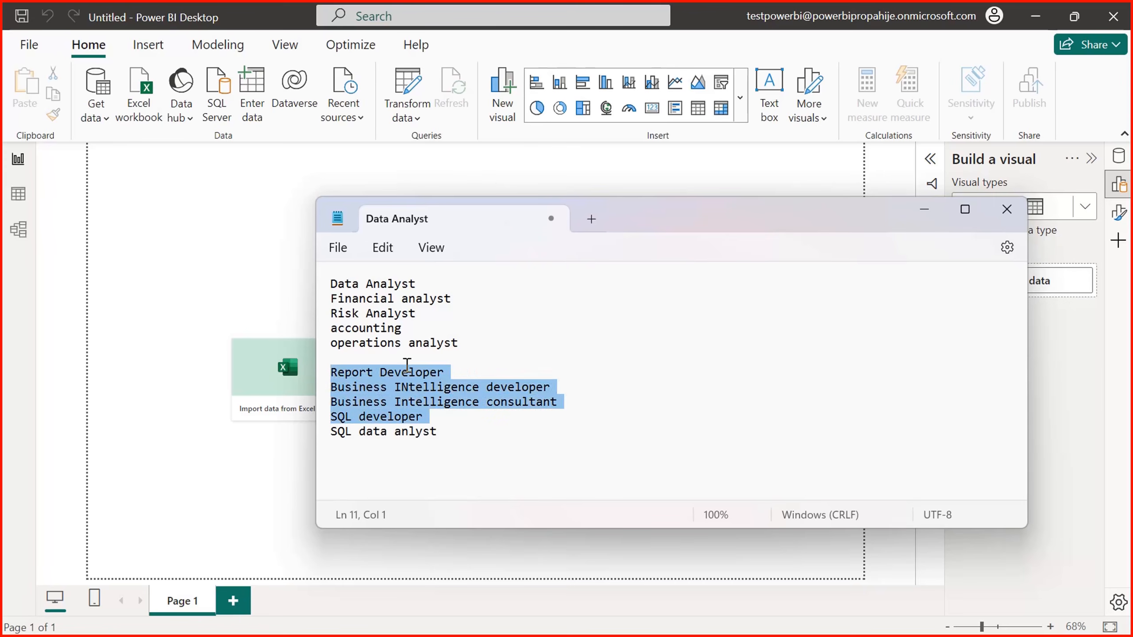
{"action": "key", "text": "Right"}
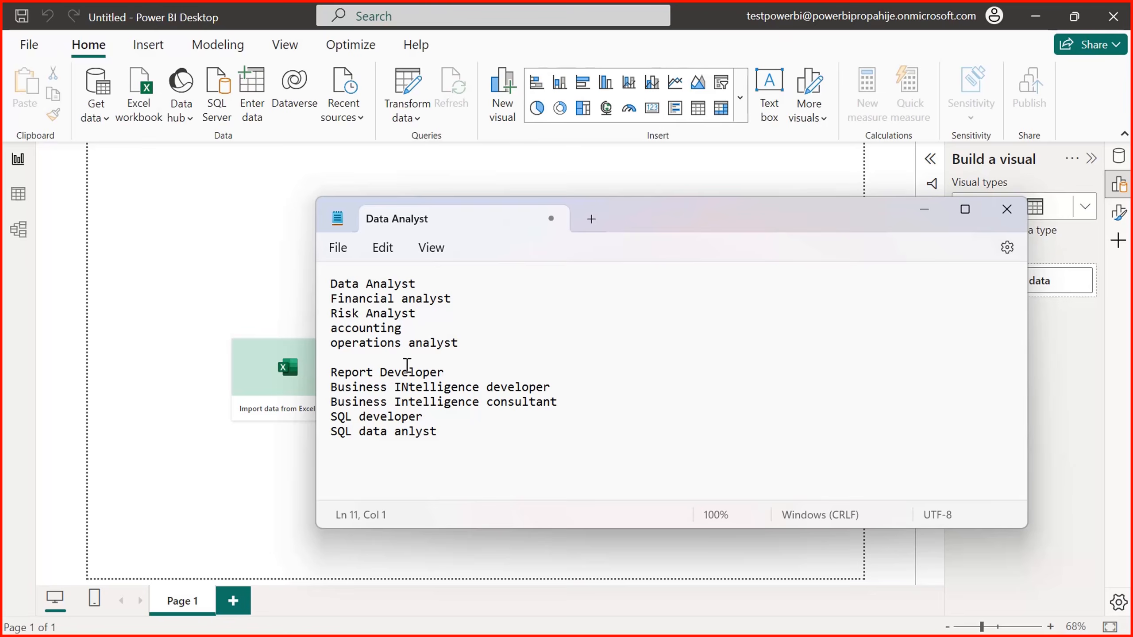
- Switch to Power BI Desktop and look over the list of common data sources
{"action": "key", "text": "alt+Tab"}
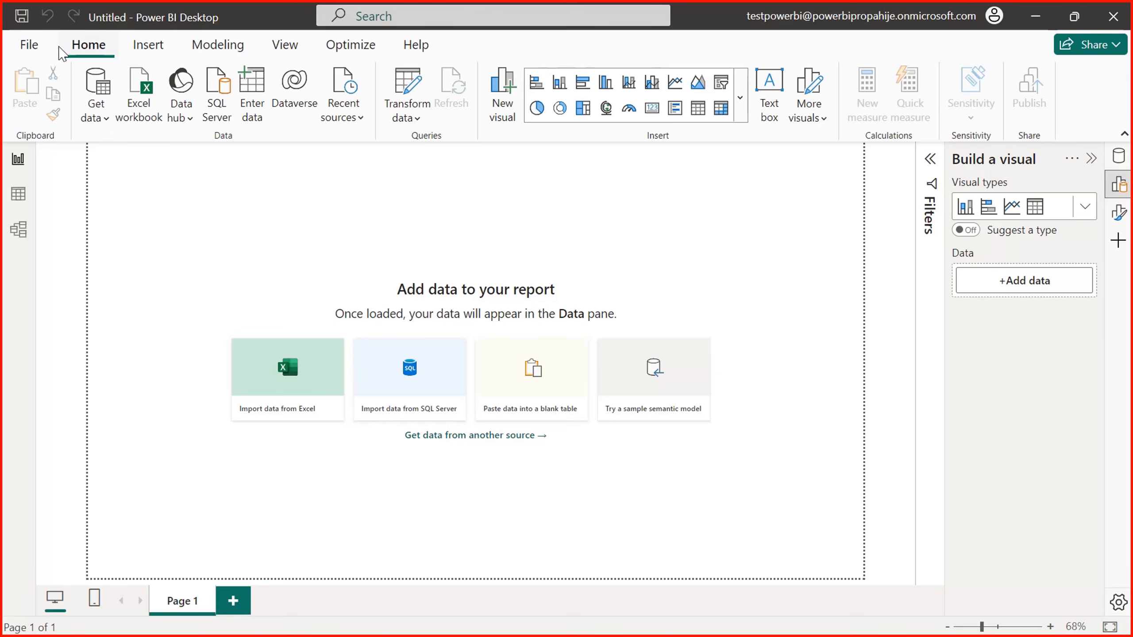
{"action": "left_click", "coordinate": [94, 117]}
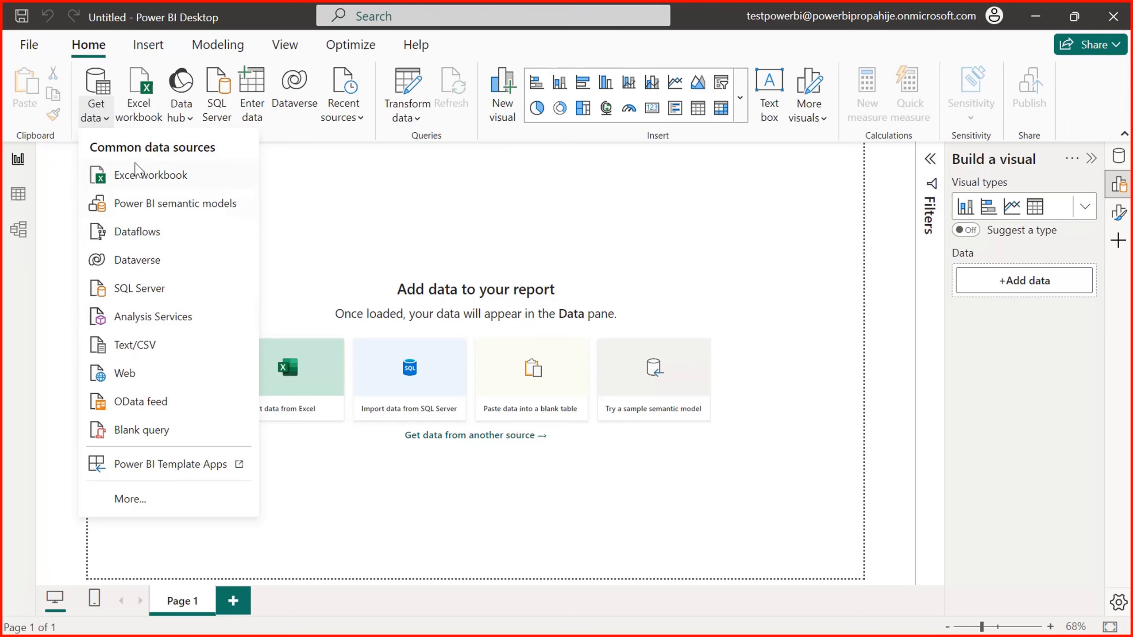
{"action": "left_click", "coordinate": [370, 232]}
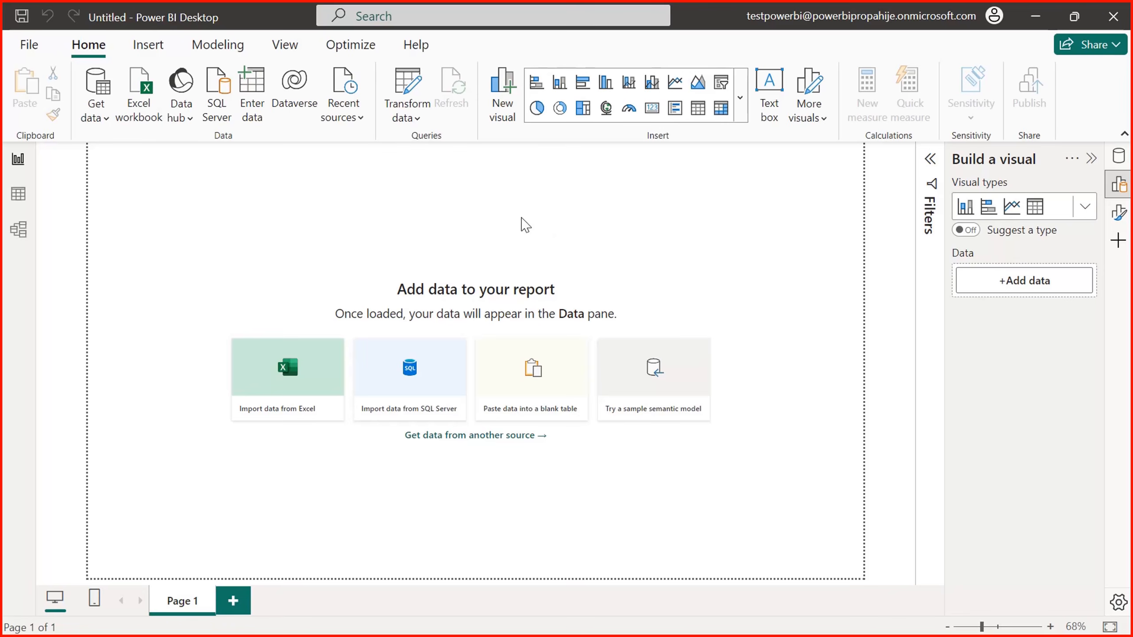
- Look at the view commands and the full gallery of visuals available for the report
{"action": "left_click", "coordinate": [284, 49]}
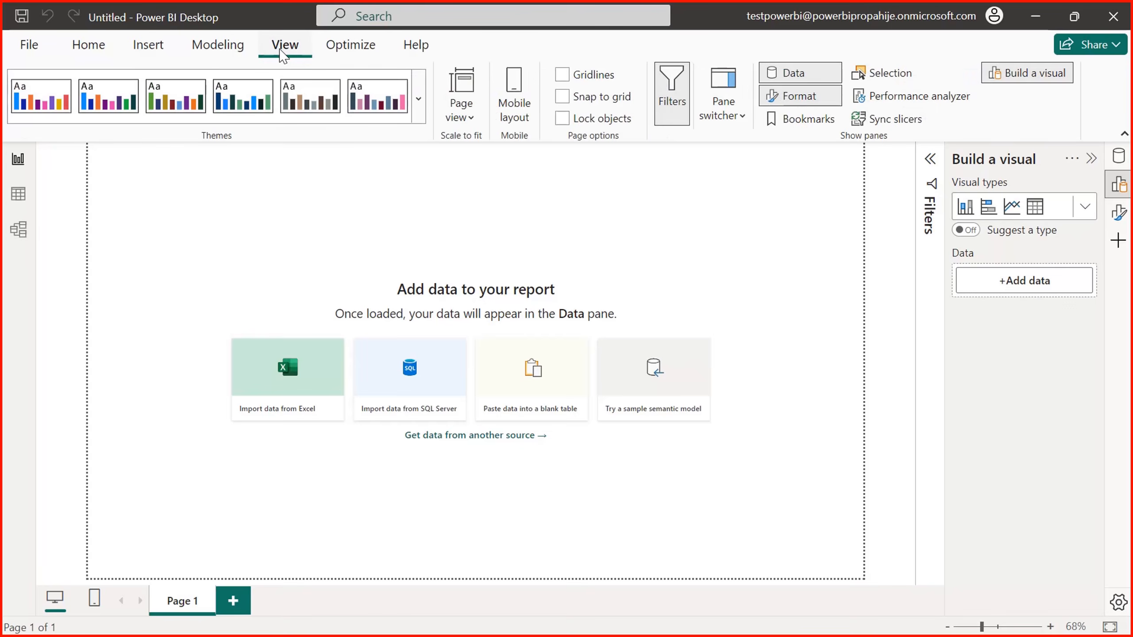
{"action": "left_click", "coordinate": [92, 46]}
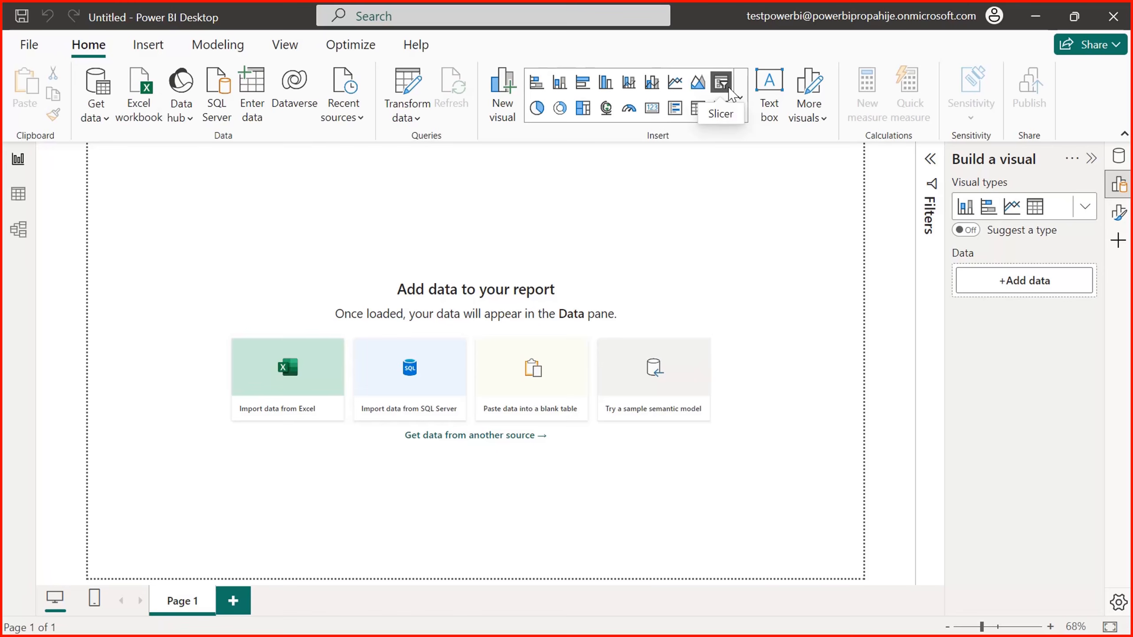
{"action": "left_click", "coordinate": [740, 98]}
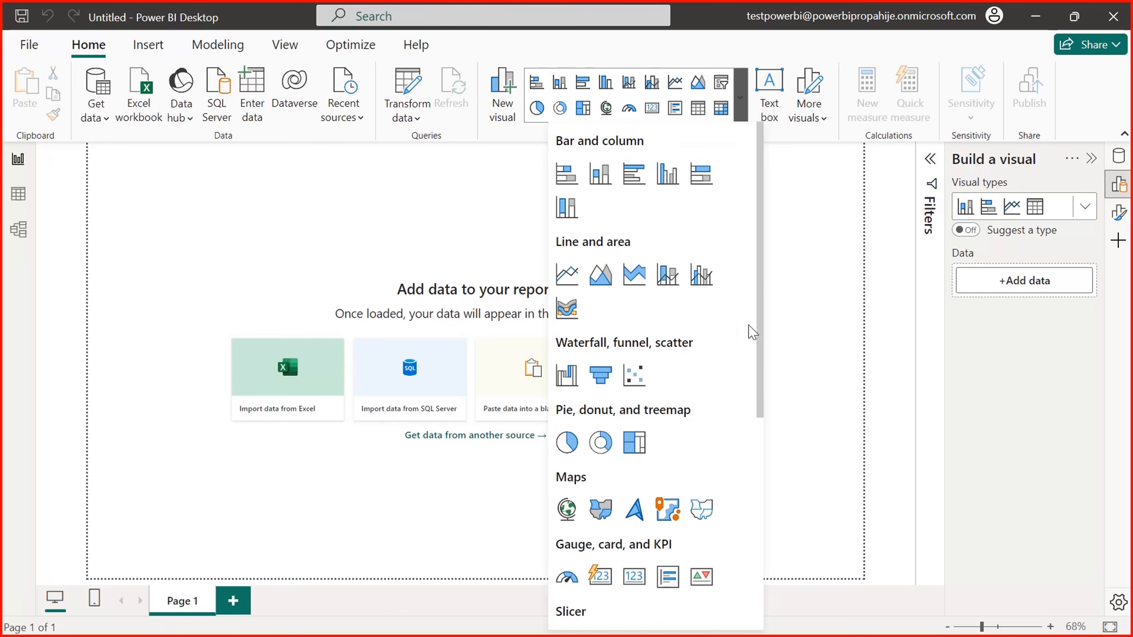
{"action": "left_click", "coordinate": [784, 334]}
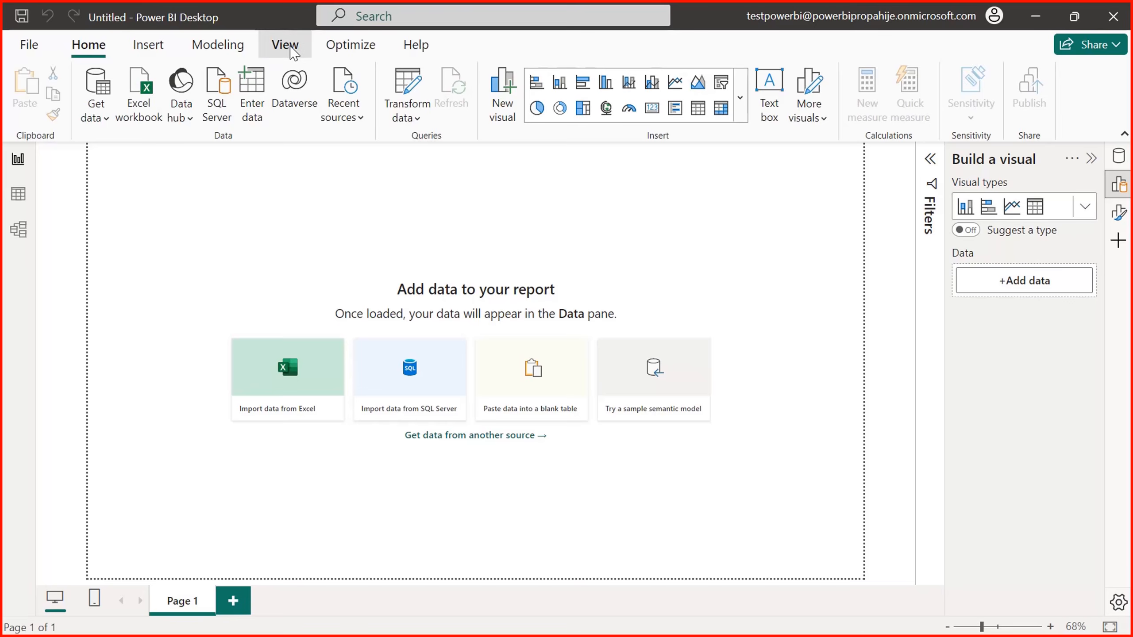
- Hide and show the Filters pane, leave it expanded beside the canvas, and return to the main report commands
{"action": "left_click", "coordinate": [287, 46]}
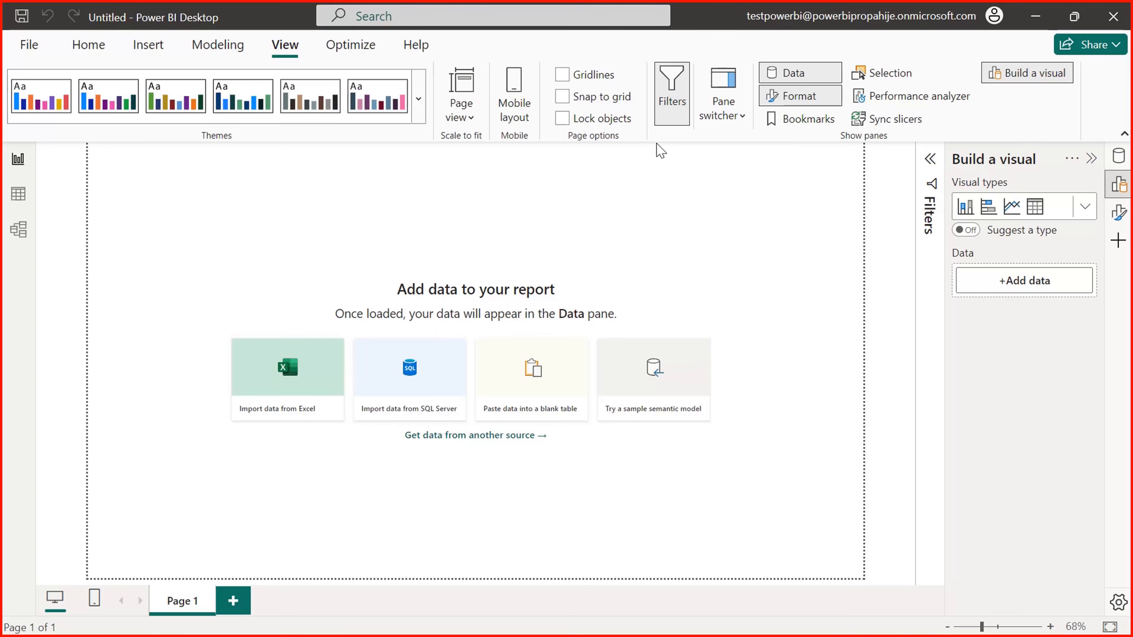
{"action": "left_click", "coordinate": [674, 87]}
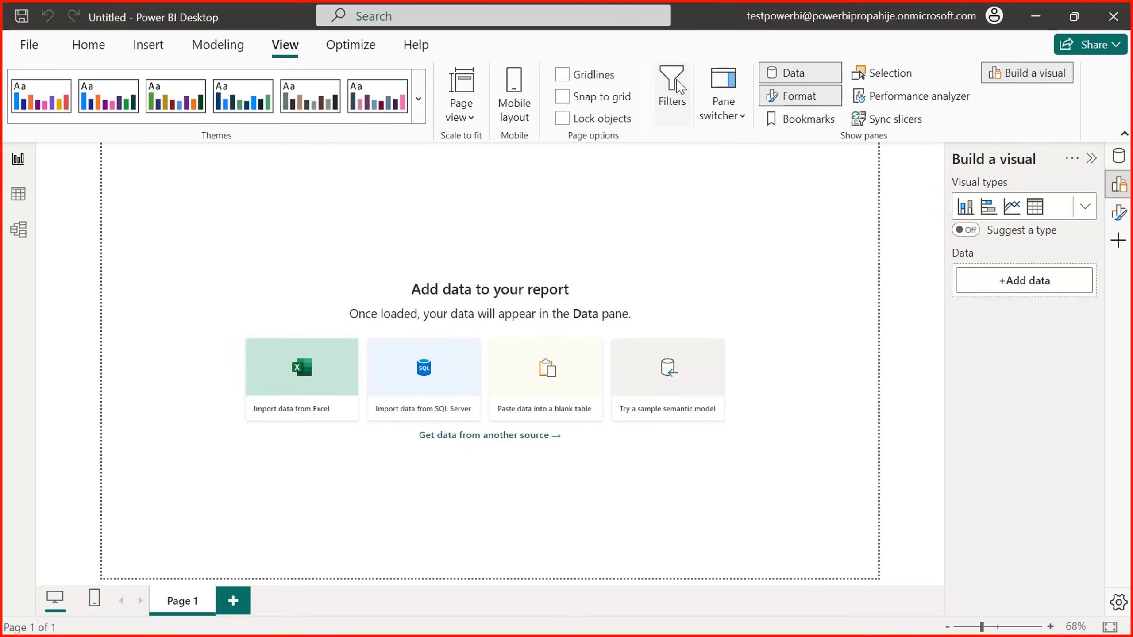
{"action": "left_click", "coordinate": [675, 87]}
{"action": "left_click", "coordinate": [931, 165]}
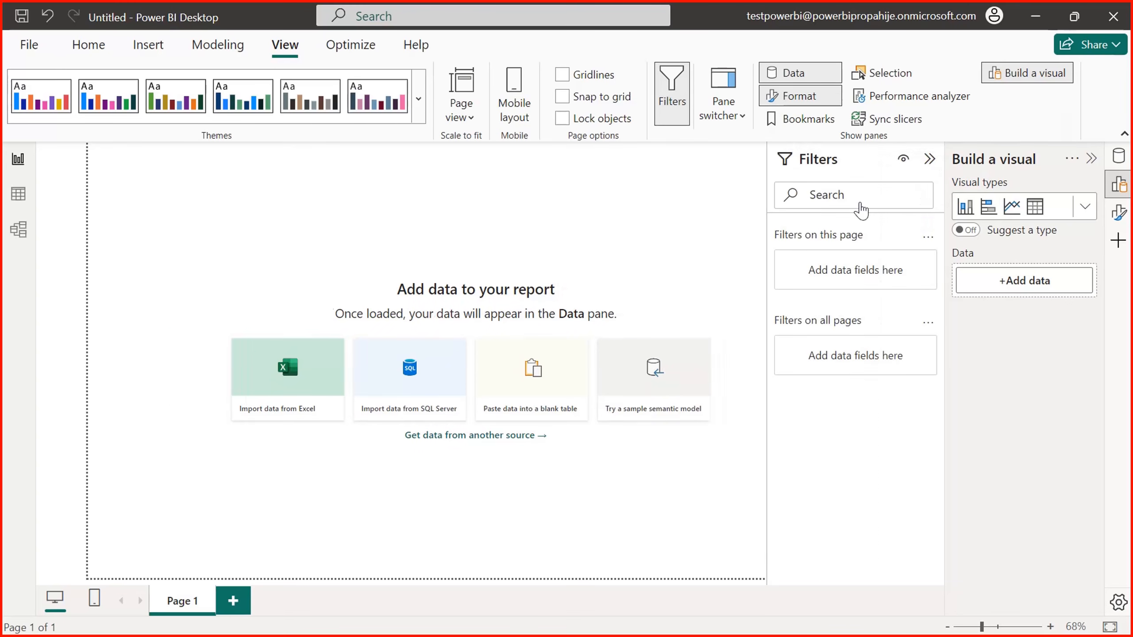
{"action": "left_click", "coordinate": [673, 91]}
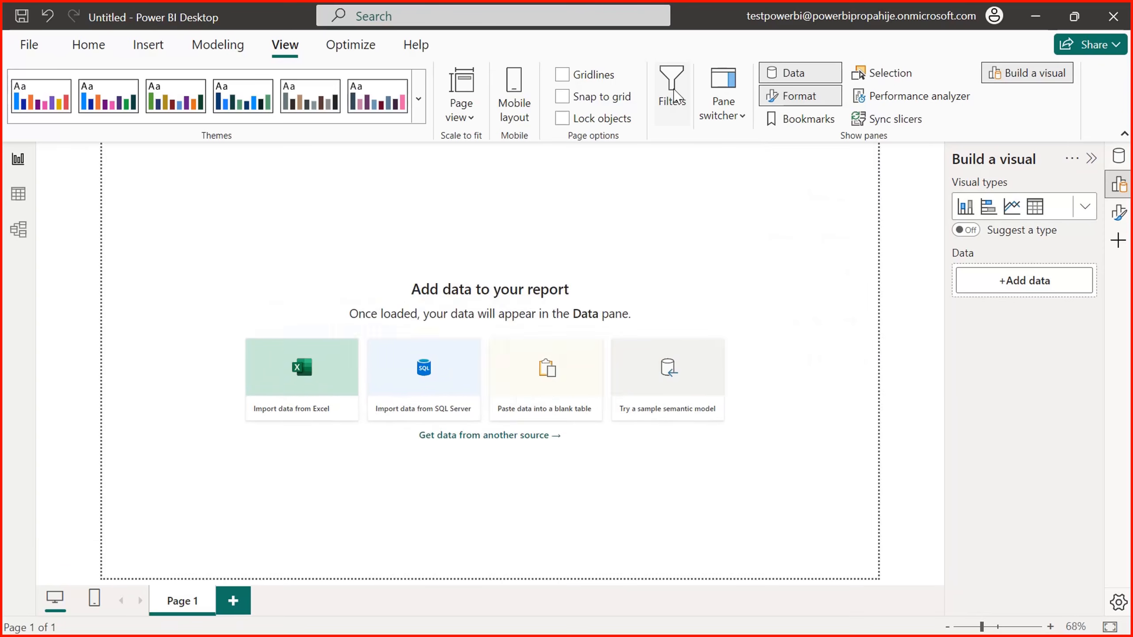
{"action": "left_click", "coordinate": [675, 94]}
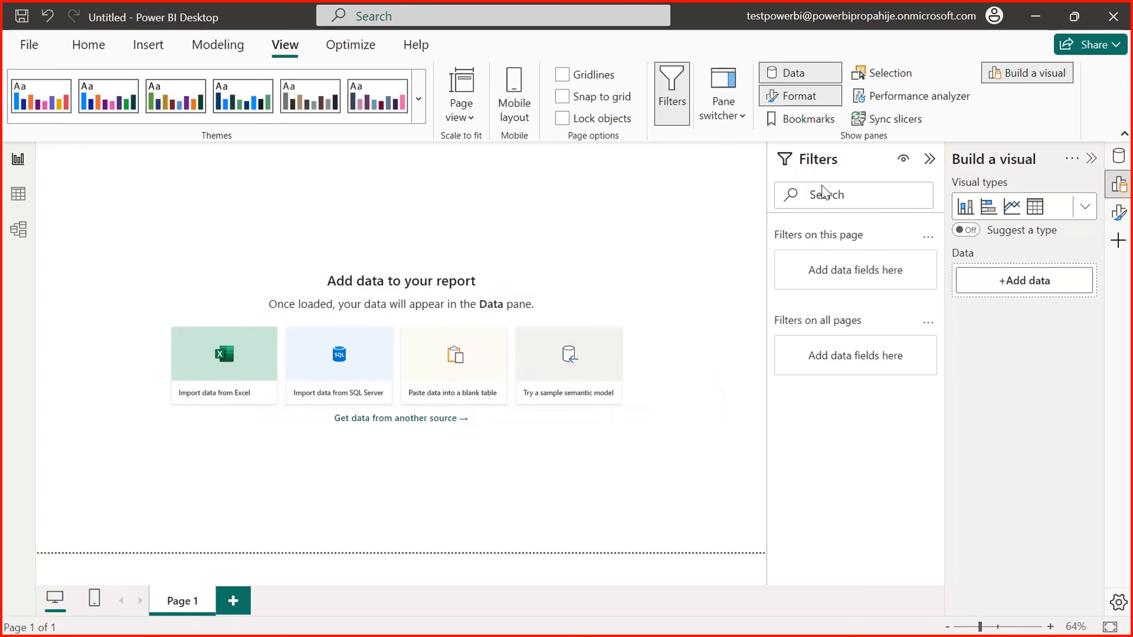
{"action": "left_click", "coordinate": [89, 45]}
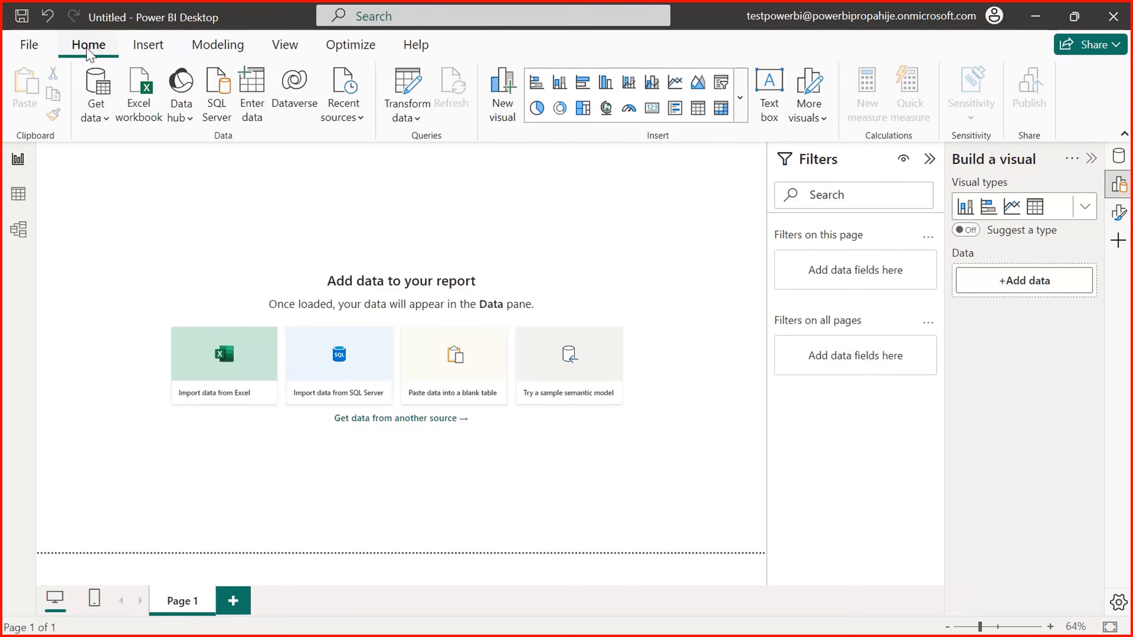
- Look over the gallery of insertable visuals and leave the list of visual types expanded for building a visual
{"action": "left_click", "coordinate": [740, 97]}
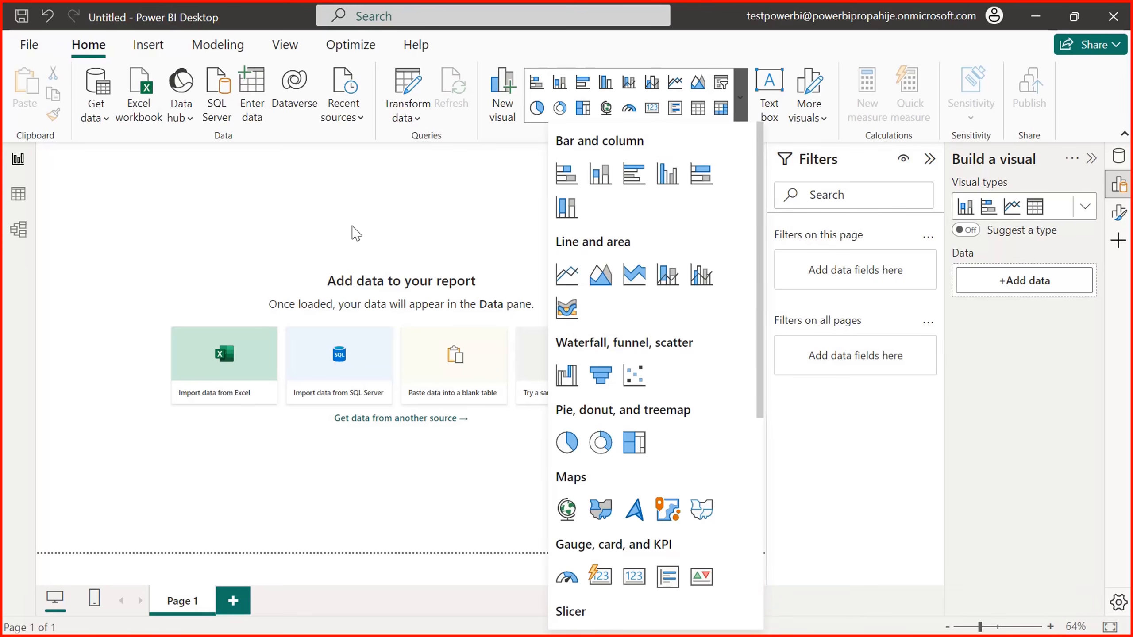
{"action": "left_click", "coordinate": [254, 237]}
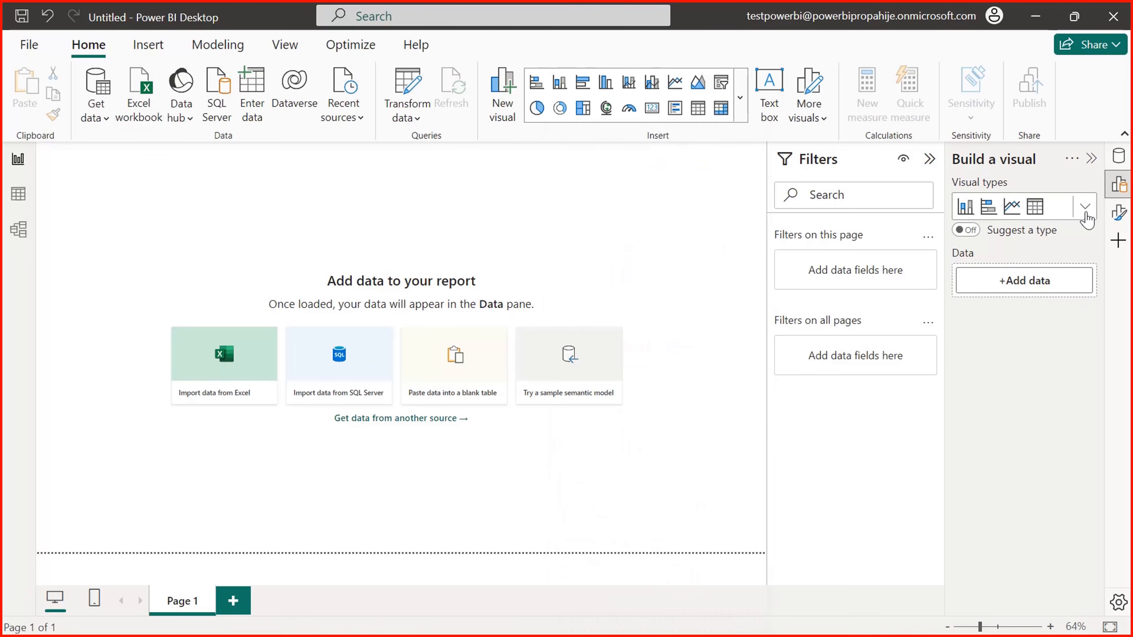
{"action": "left_click", "coordinate": [1085, 211]}
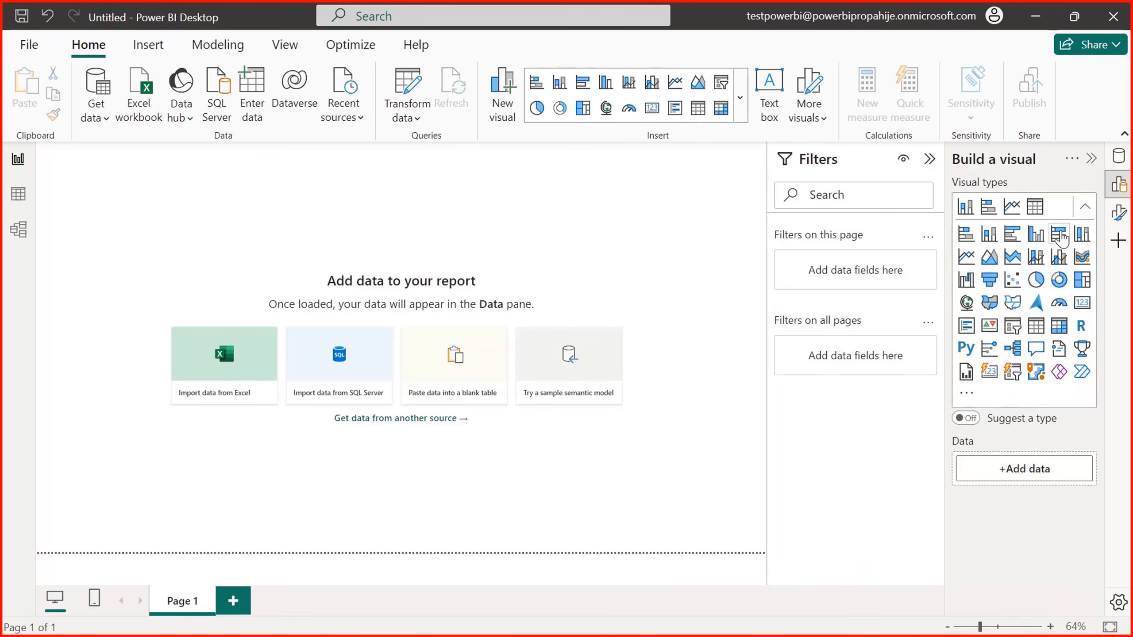
{"action": "left_click", "coordinate": [1086, 208]}
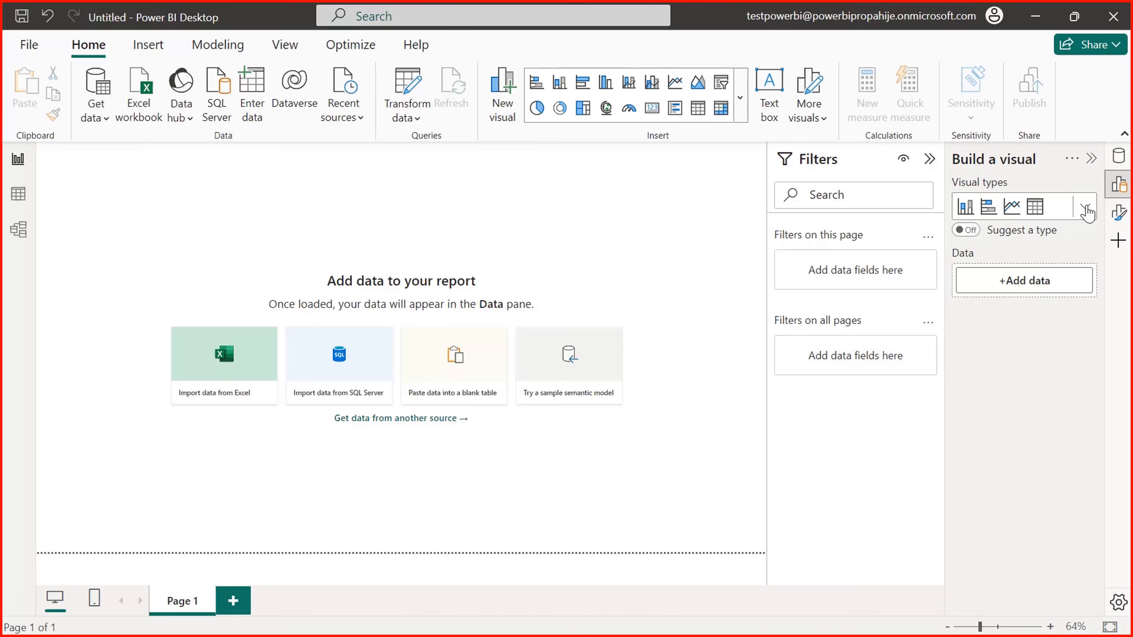
{"action": "left_click", "coordinate": [1085, 209]}
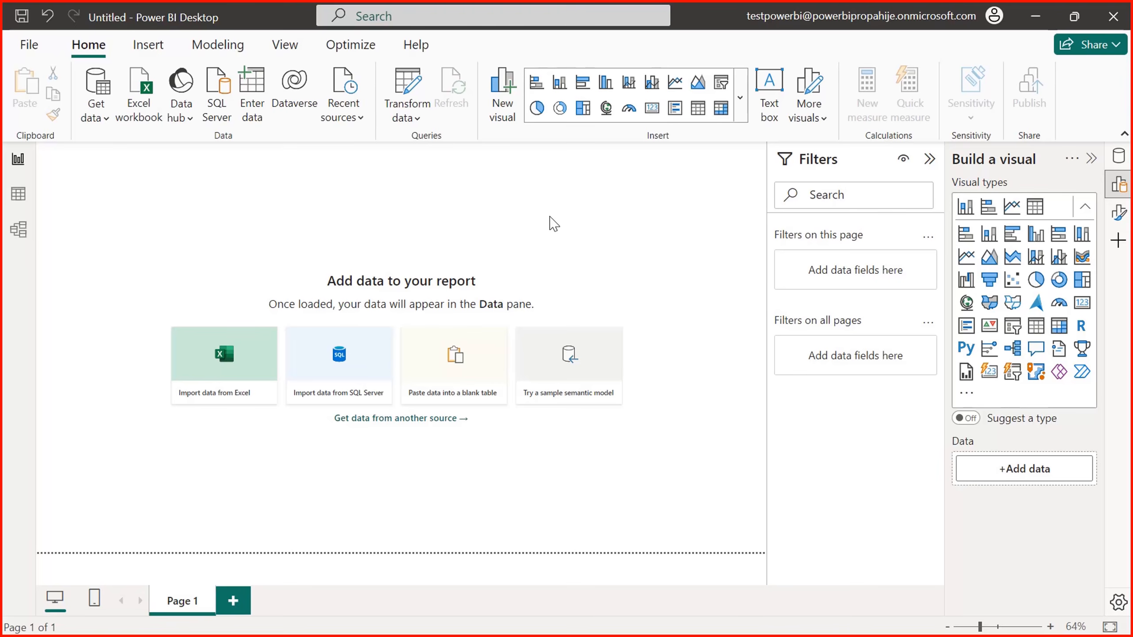
- Look at the data transformation options and the empty table view, and return to the report view
{"action": "left_click", "coordinate": [420, 124]}
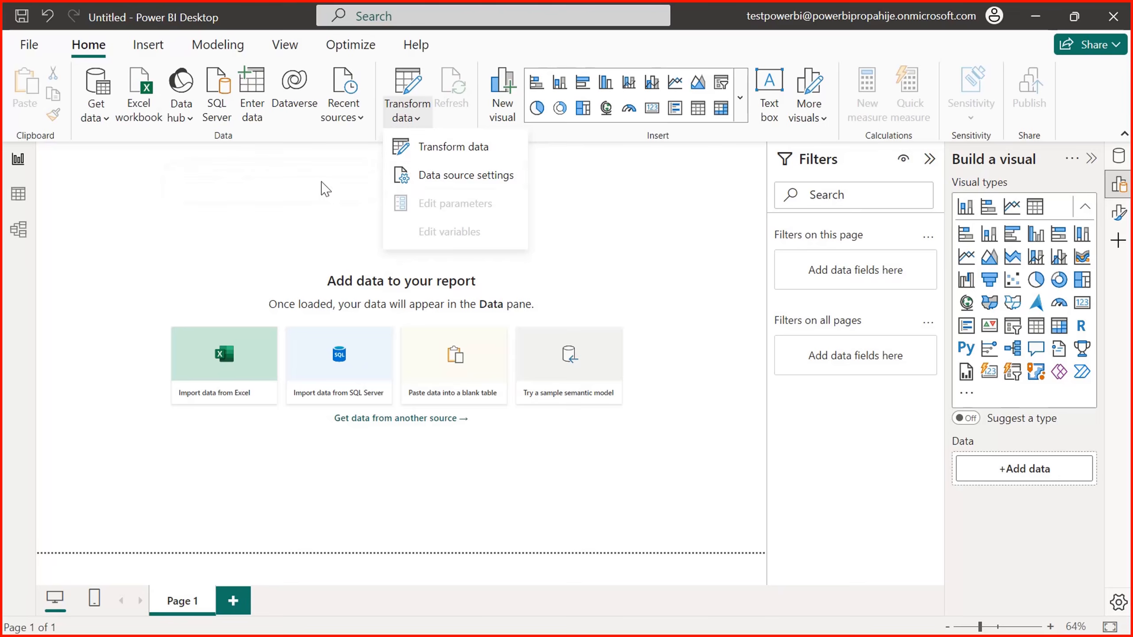
{"action": "left_click", "coordinate": [331, 202]}
{"action": "left_click", "coordinate": [18, 195]}
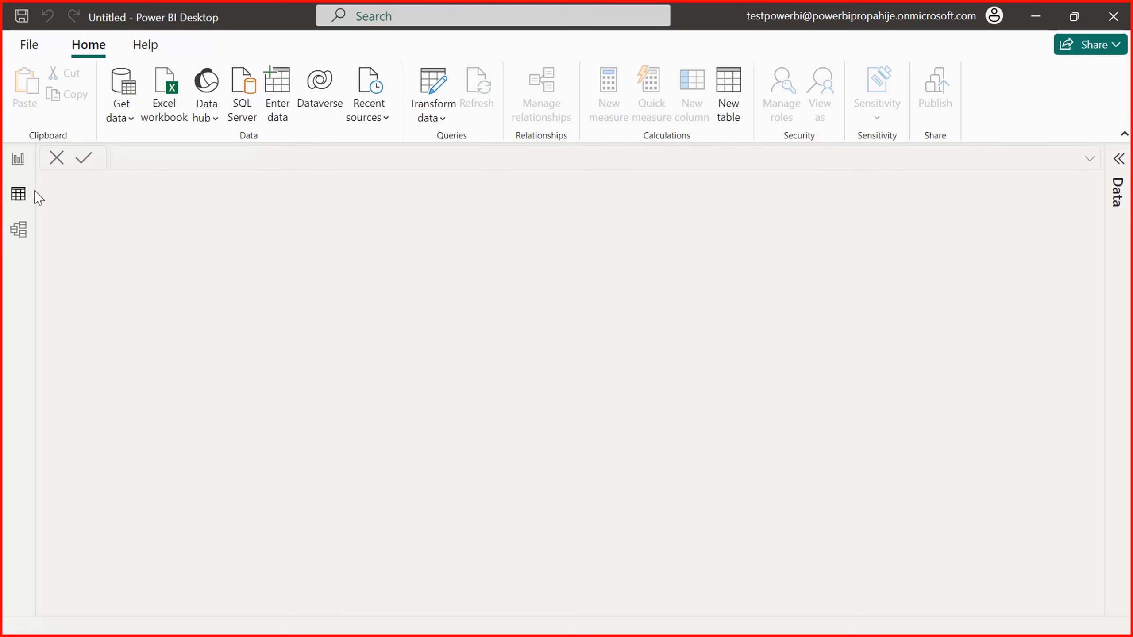
{"action": "left_click", "coordinate": [10, 167]}
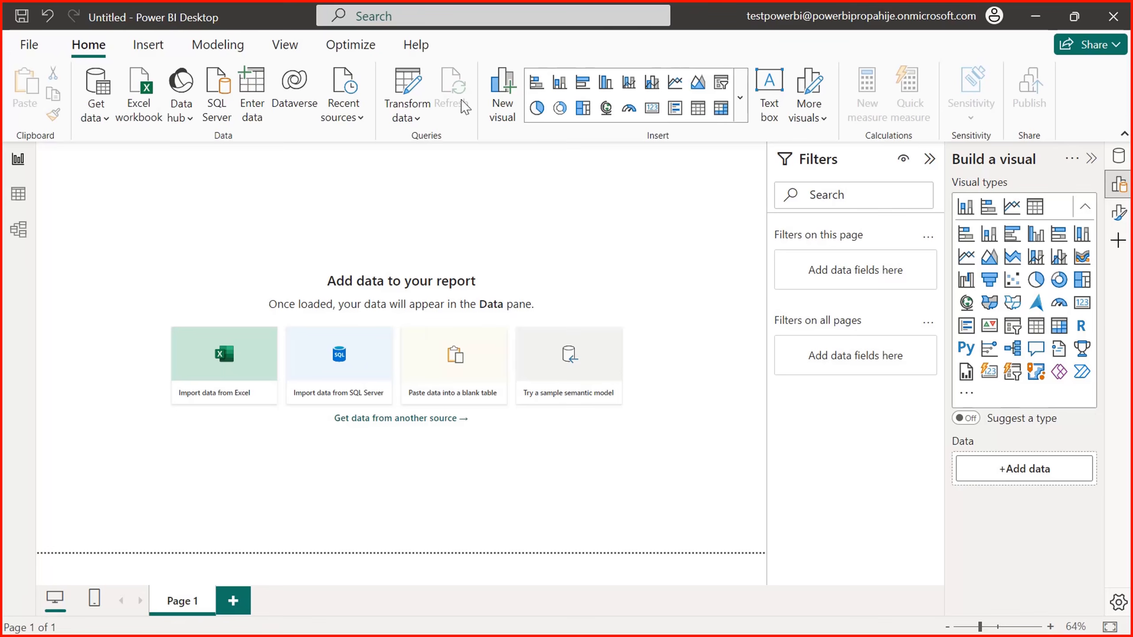
- Browse all available data connectors by category, including Database, Power Platform, Azure and Online Services, ending on Database
{"action": "left_click", "coordinate": [95, 117]}
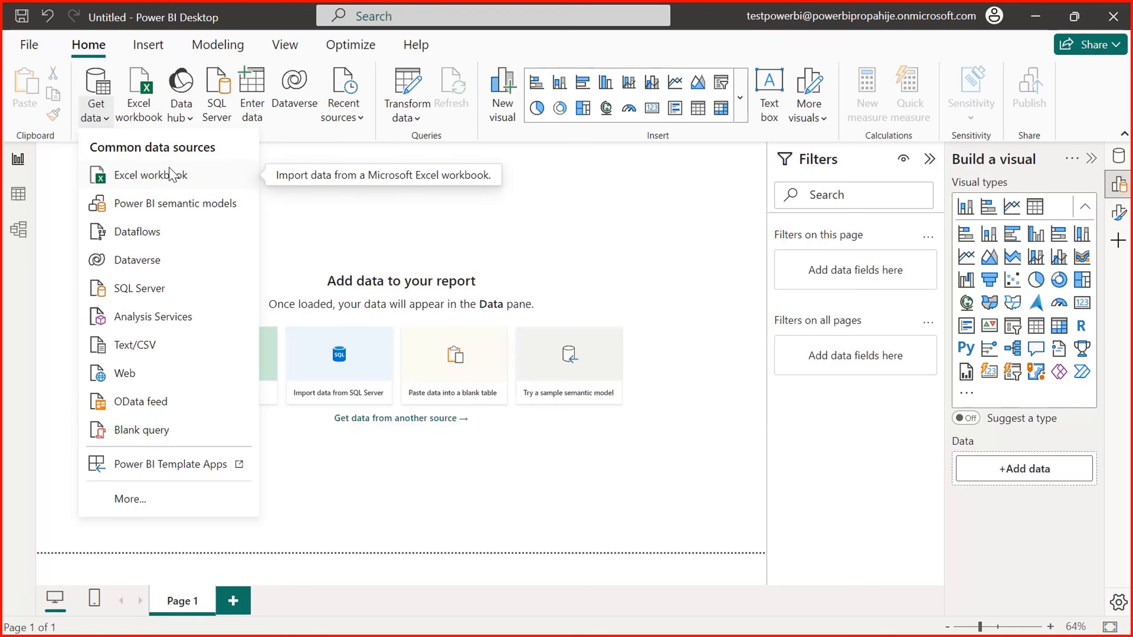
{"action": "left_click", "coordinate": [136, 497]}
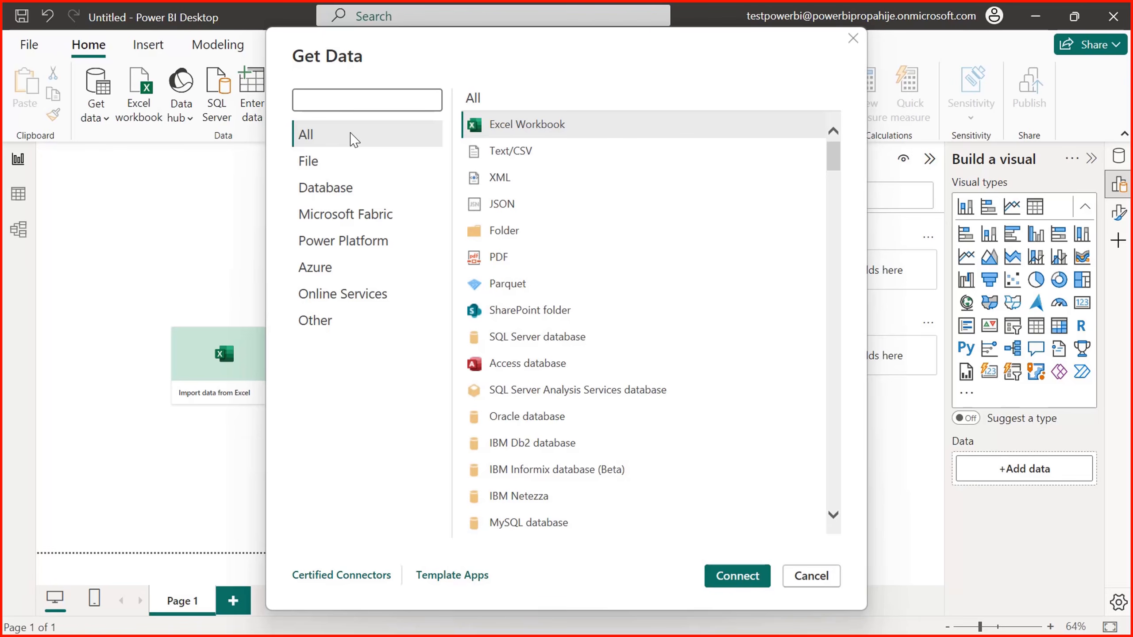
{"action": "left_click", "coordinate": [328, 165]}
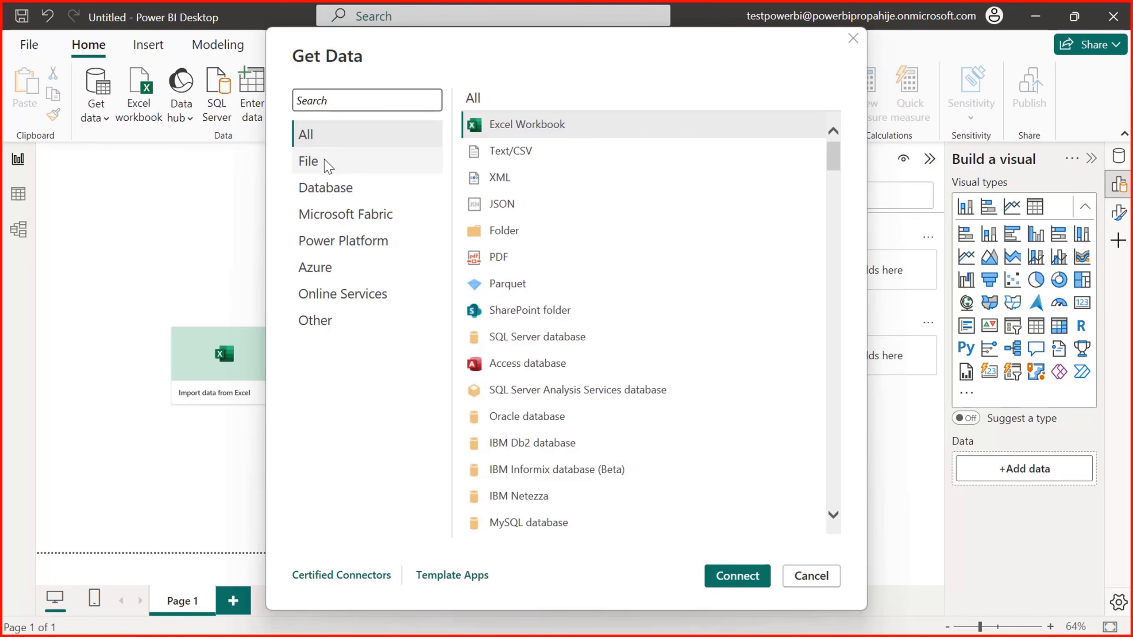
{"action": "left_click", "coordinate": [325, 190]}
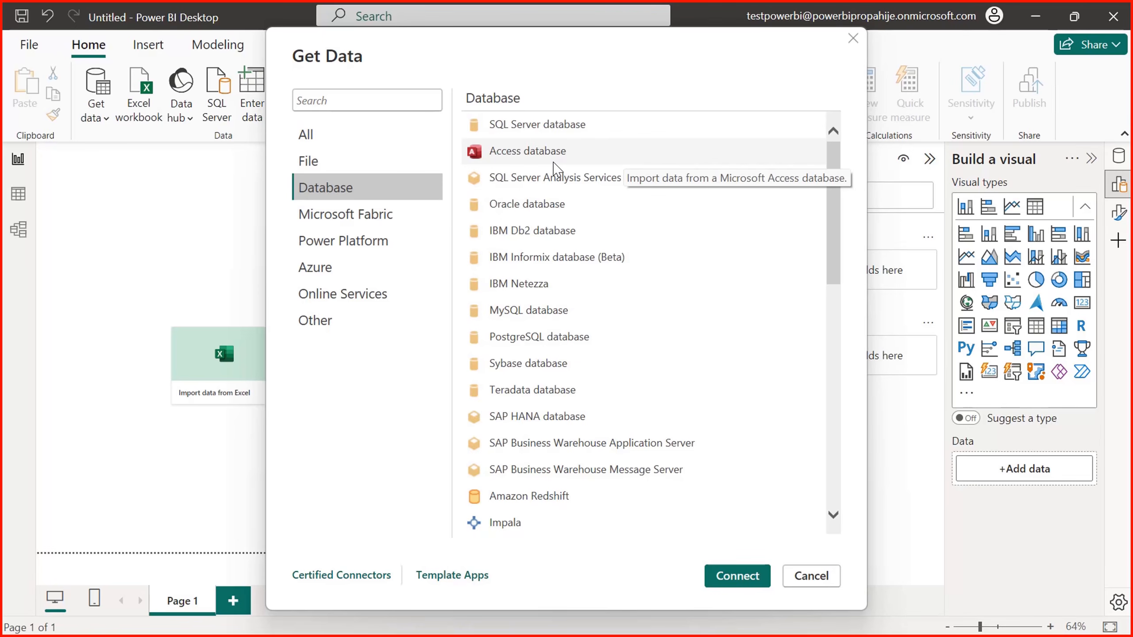
{"action": "left_click", "coordinate": [382, 248]}
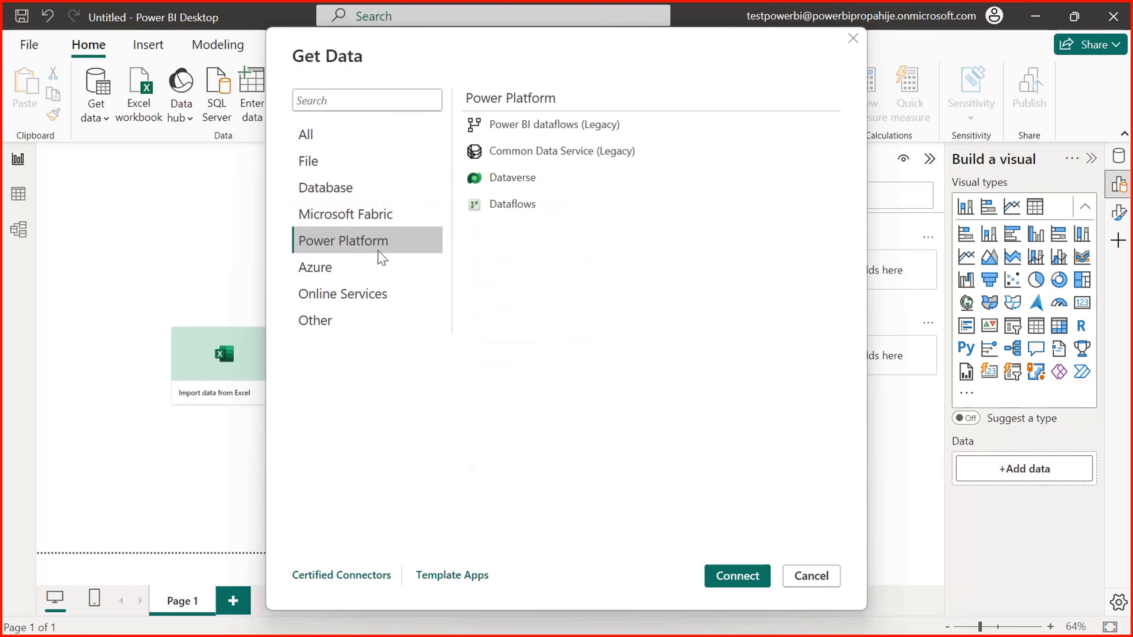
{"action": "left_click", "coordinate": [357, 279]}
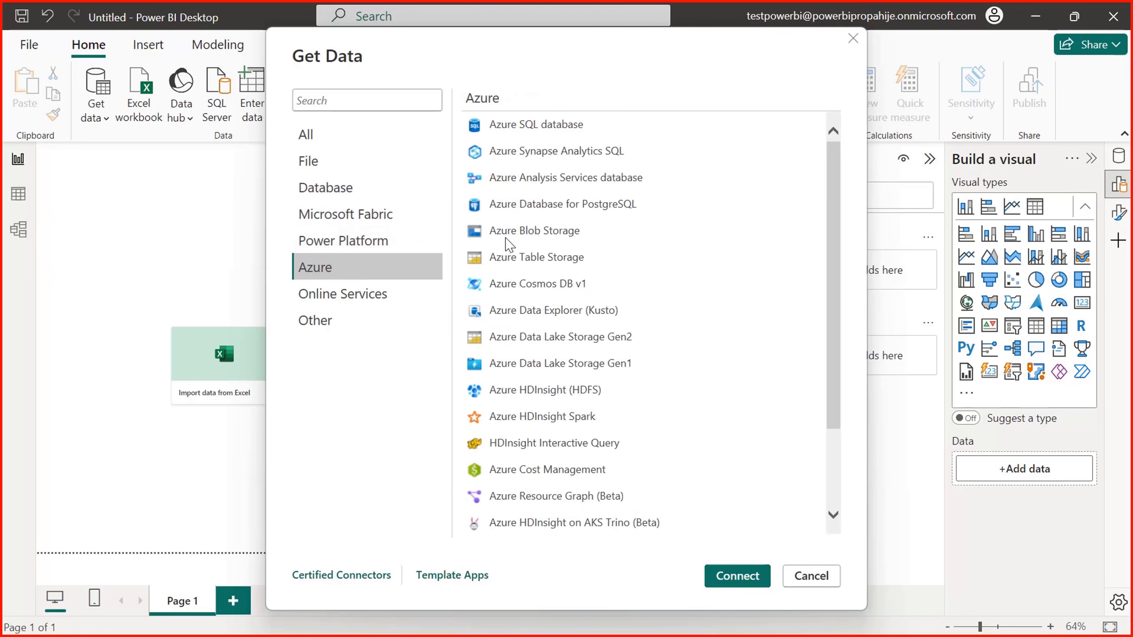
{"action": "left_click_drag", "start_coordinate": [840, 241], "coordinate": [827, 195]}
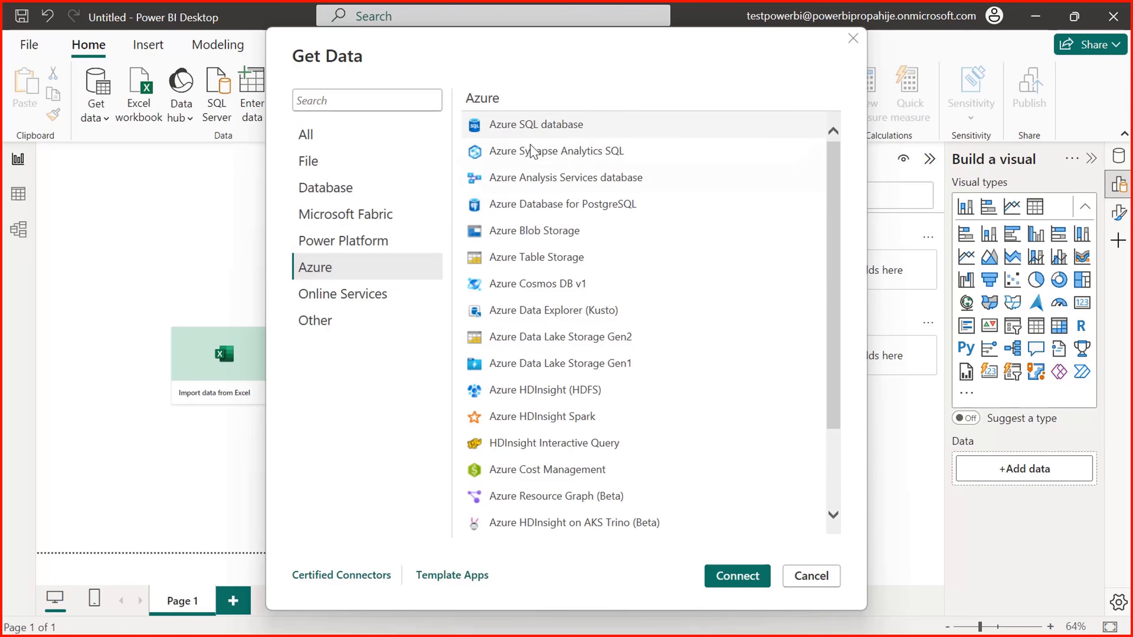
{"action": "left_click", "coordinate": [338, 300]}
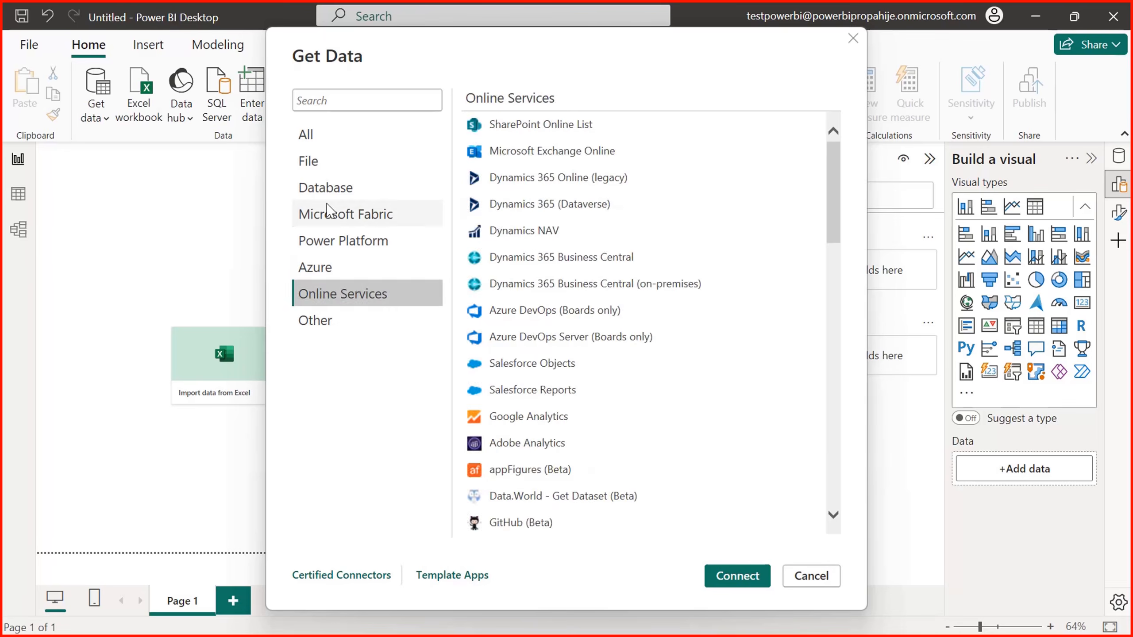
{"action": "left_click", "coordinate": [327, 208]}
{"action": "left_click", "coordinate": [329, 195]}
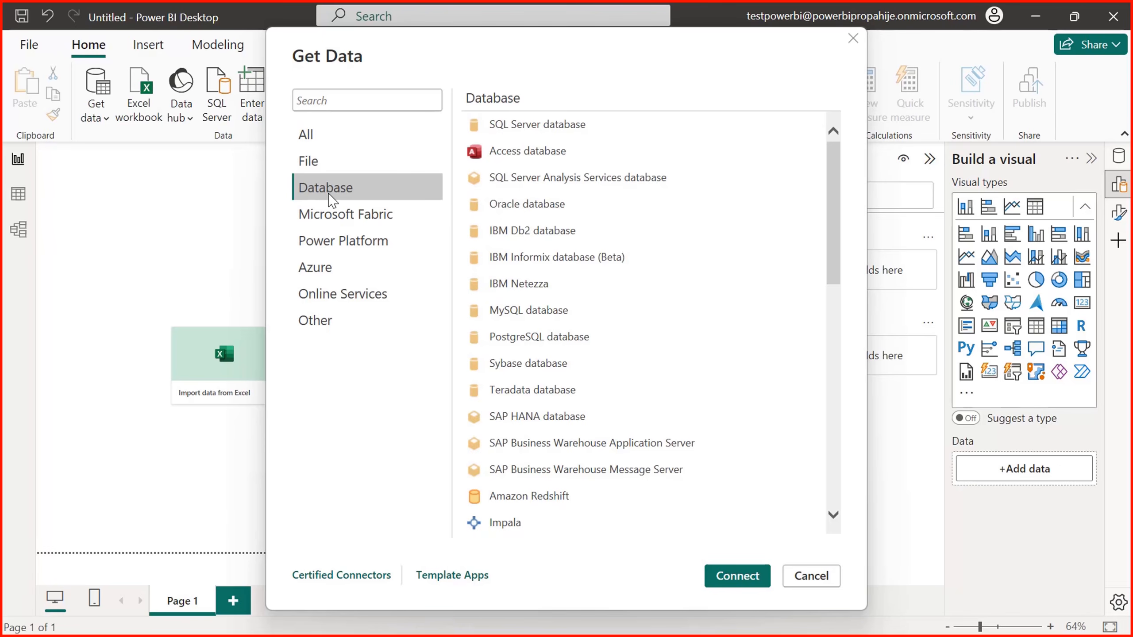
- Choose the MySQL database connector, examine its server, database and advanced options, and cancel the connection
{"action": "left_click", "coordinate": [506, 310]}
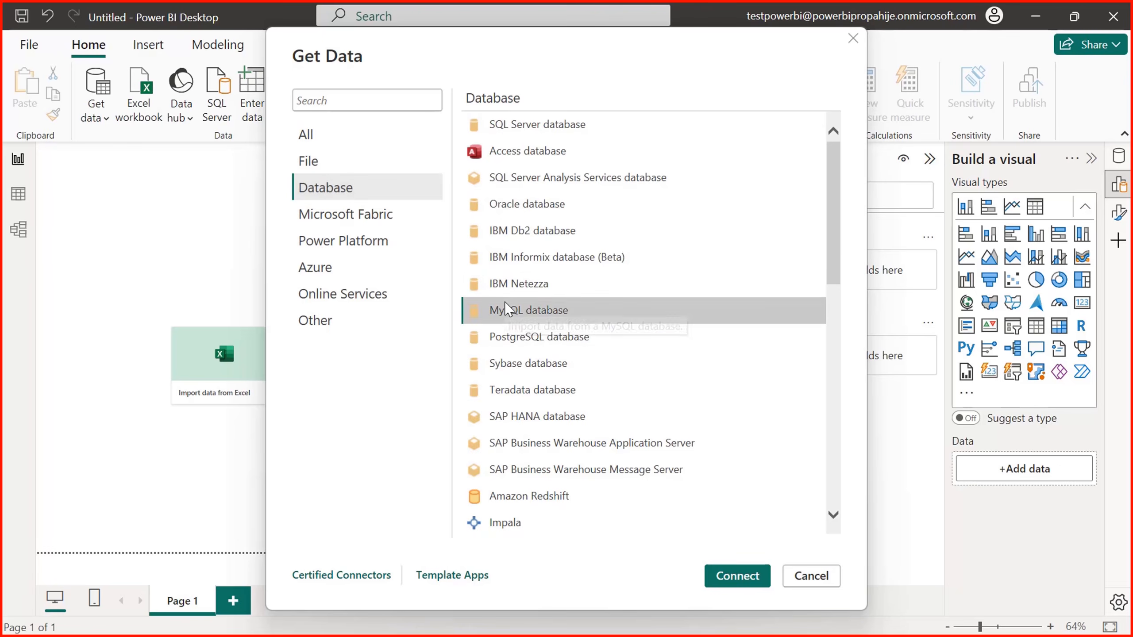
{"action": "left_click", "coordinate": [736, 576]}
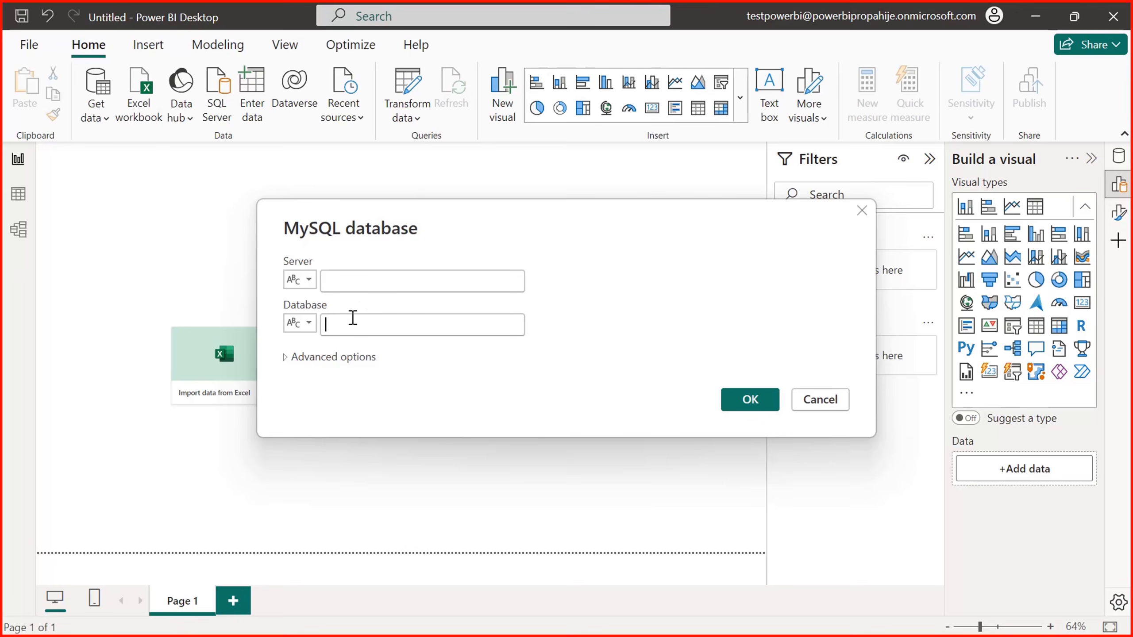
{"action": "left_click", "coordinate": [286, 359]}
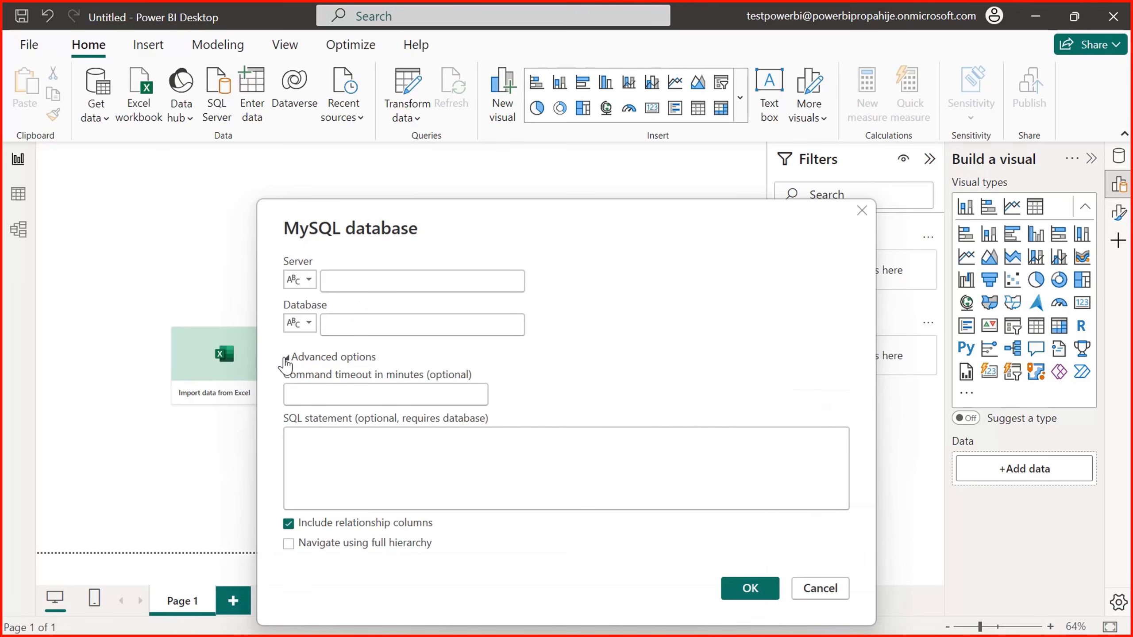
{"action": "left_click", "coordinate": [286, 359]}
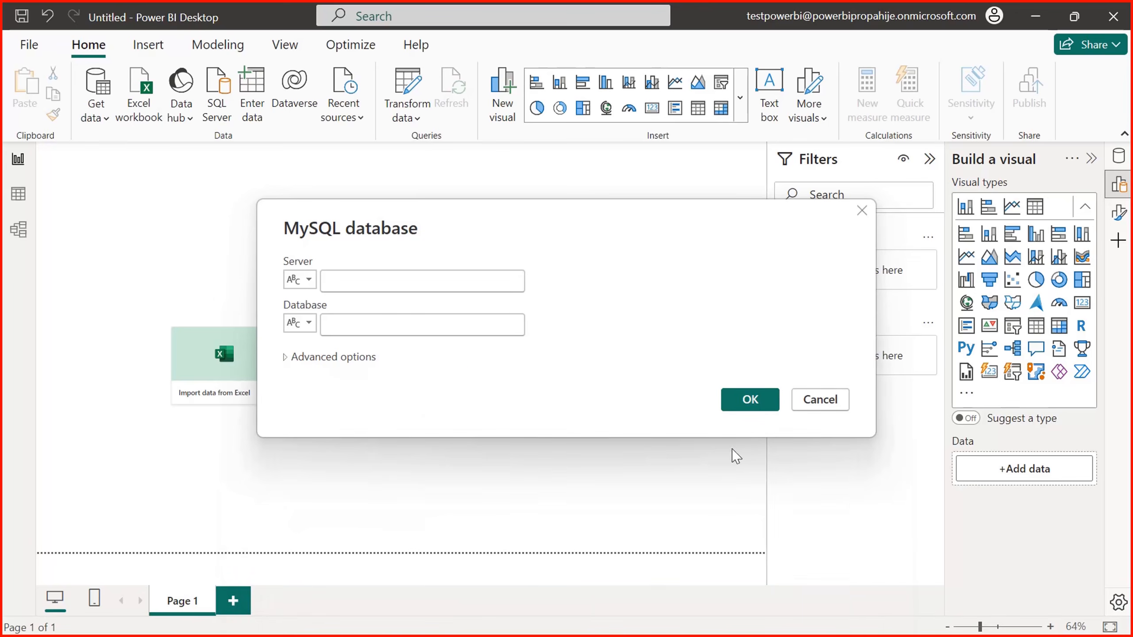
{"action": "left_click", "coordinate": [833, 407]}
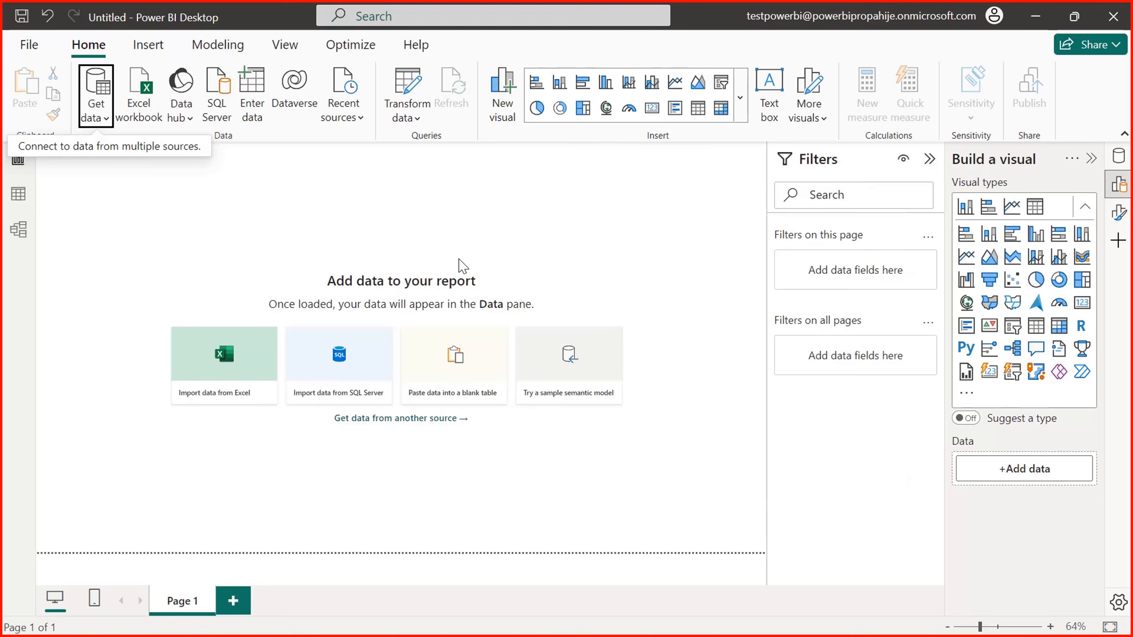
- Start a web data import and switch to the Wikipedia page "List of countries by GDP (PPP) per capita" in the browser
{"action": "left_click", "coordinate": [102, 118]}
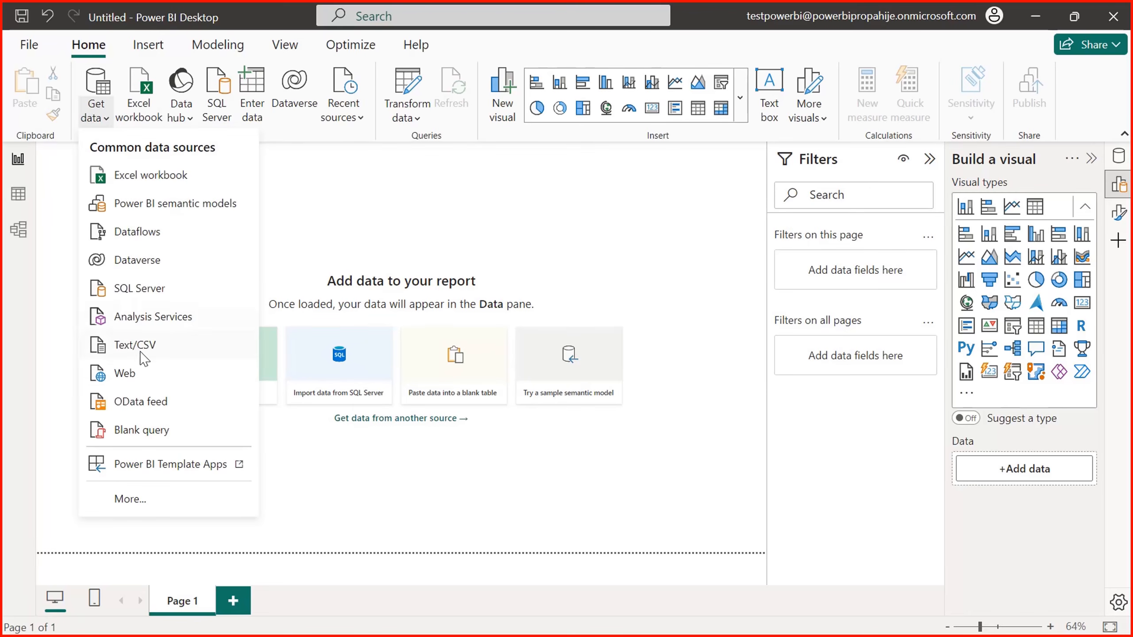
{"action": "left_click", "coordinate": [138, 382]}
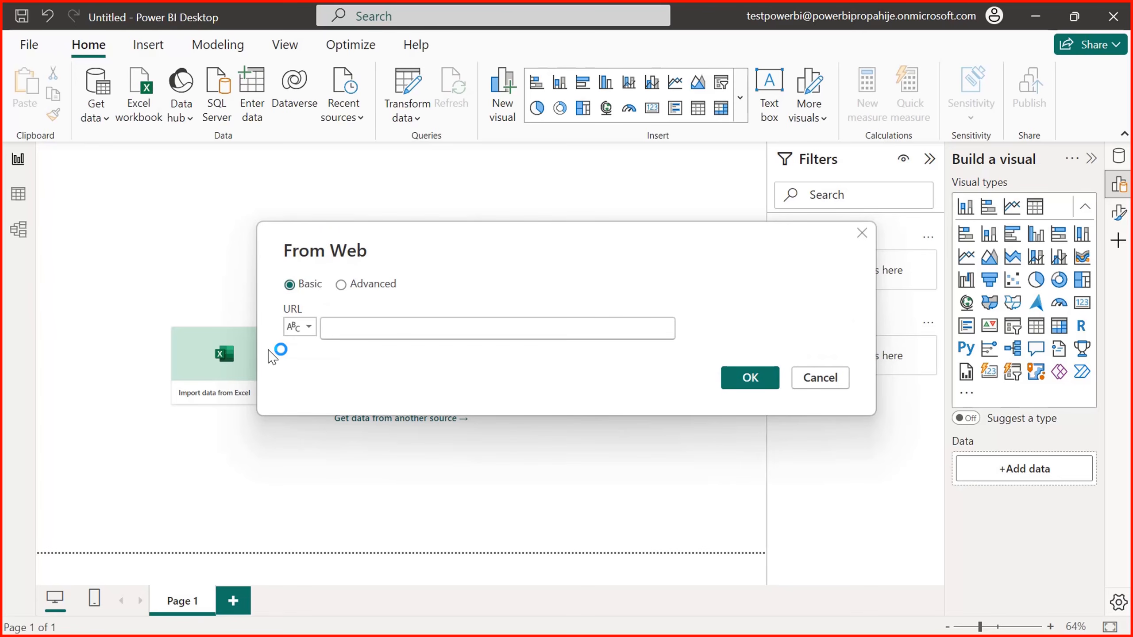
{"action": "key", "text": "alt+Tab"}
{"action": "key", "text": "alt+Tab"}
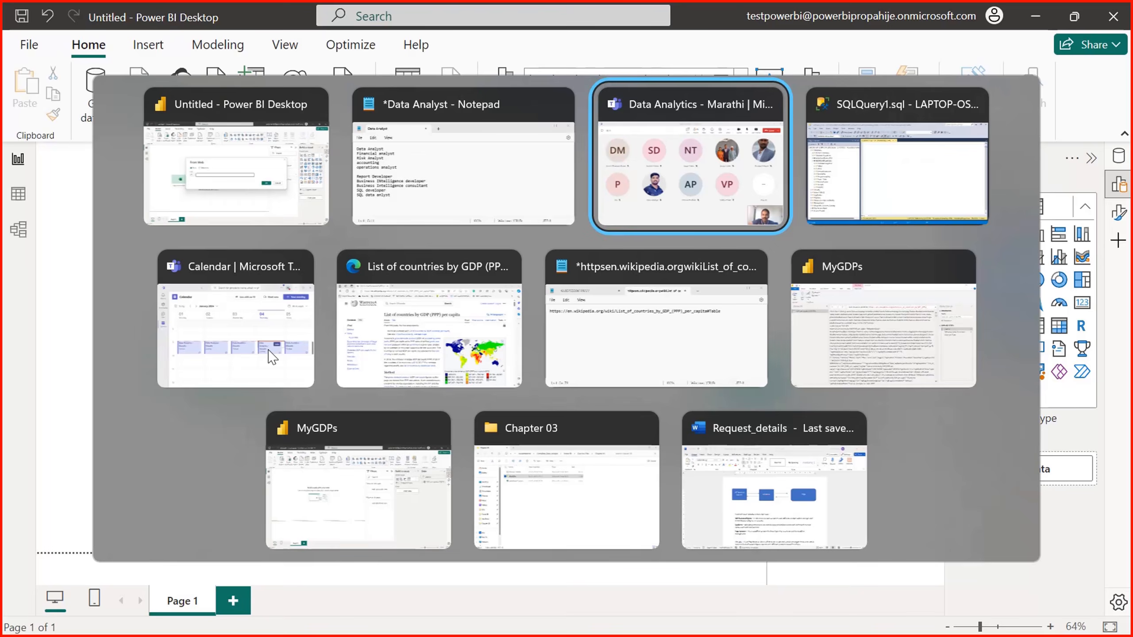
{"action": "key", "text": "alt+Tab"}
{"action": "key", "text": "alt+Tab"}
{"action": "key", "text": "alt+Tab"}
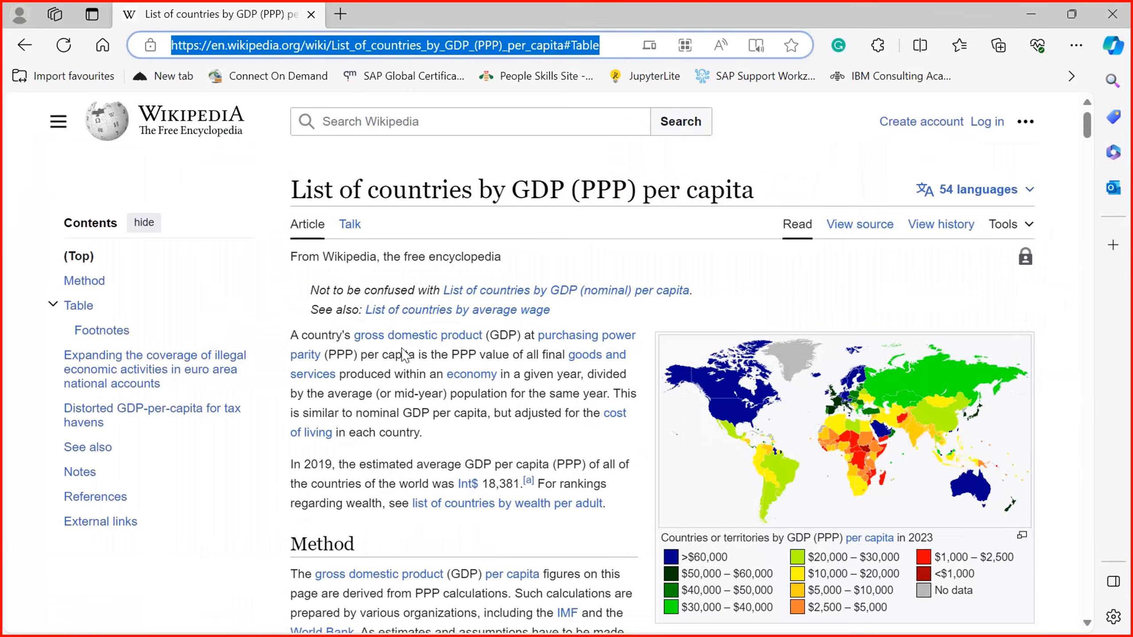
- Go to the Table section of the Wikipedia page and look over the GDP per capita table by country
{"action": "left_click", "coordinate": [412, 50]}
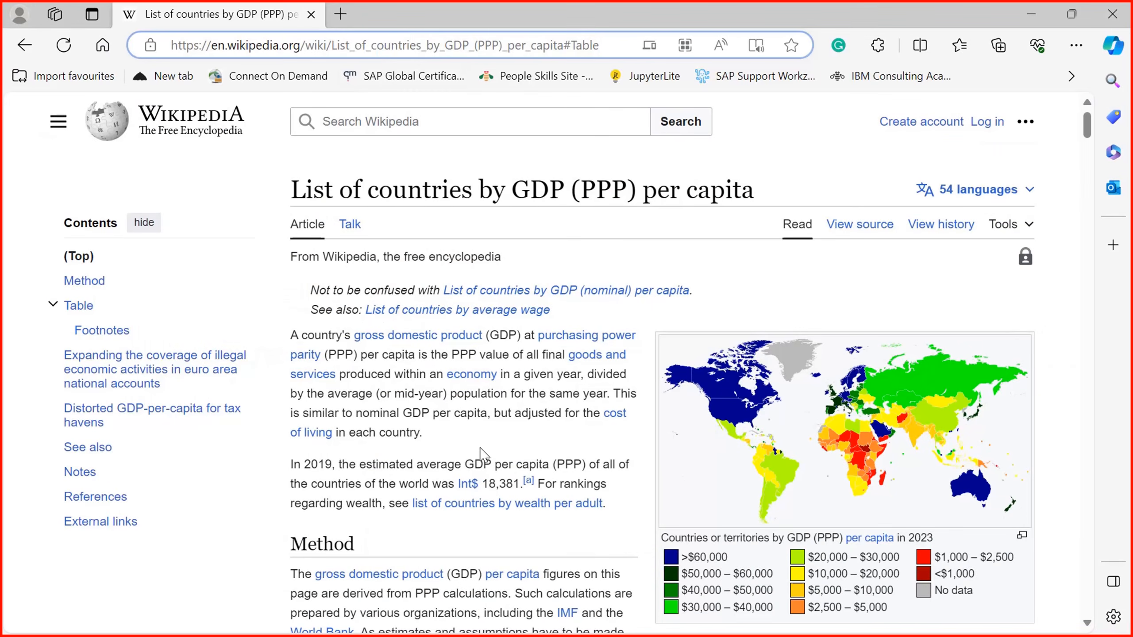
{"action": "left_click", "coordinate": [620, 51]}
{"action": "key", "text": "ctrl+a"}
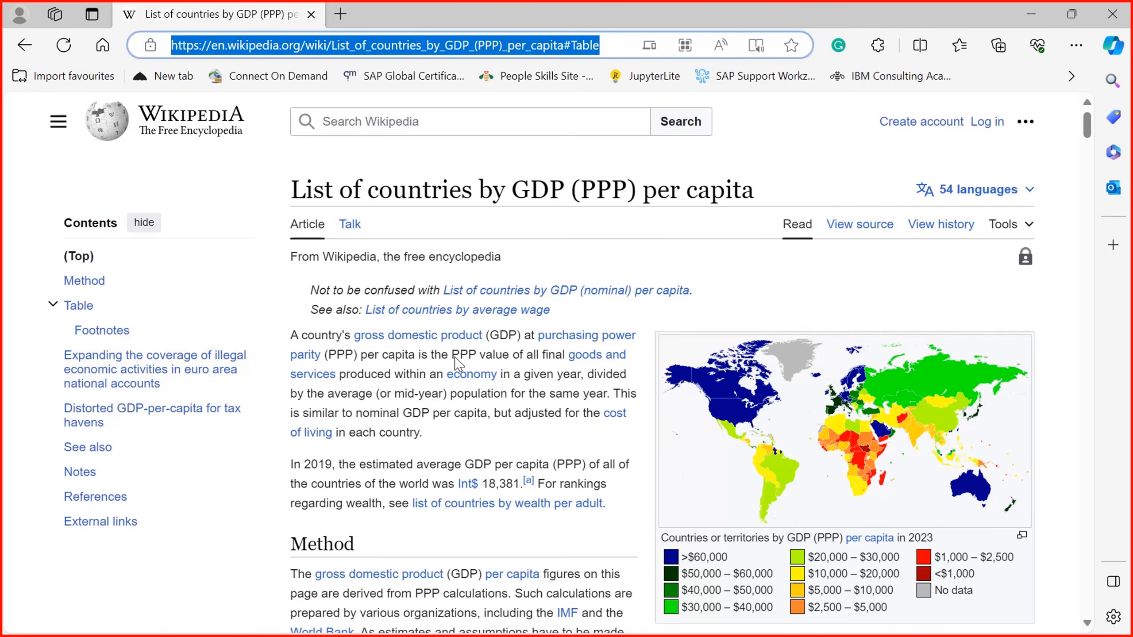
{"action": "key", "text": "Return"}
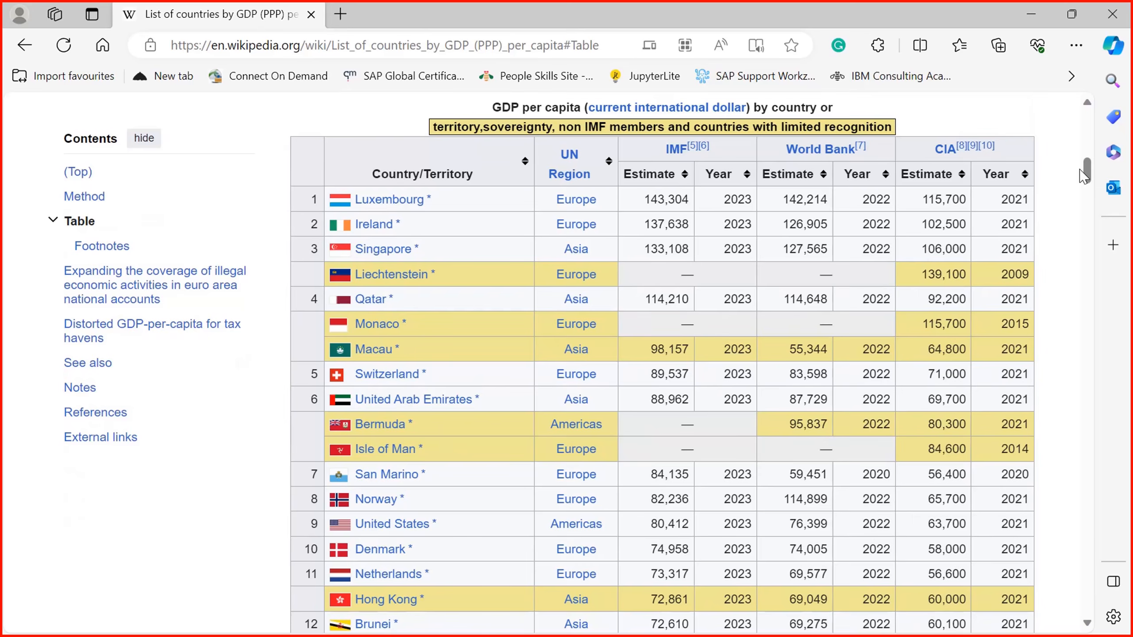
{"action": "left_click_drag", "start_coordinate": [1084, 176], "coordinate": [1107, 163]}
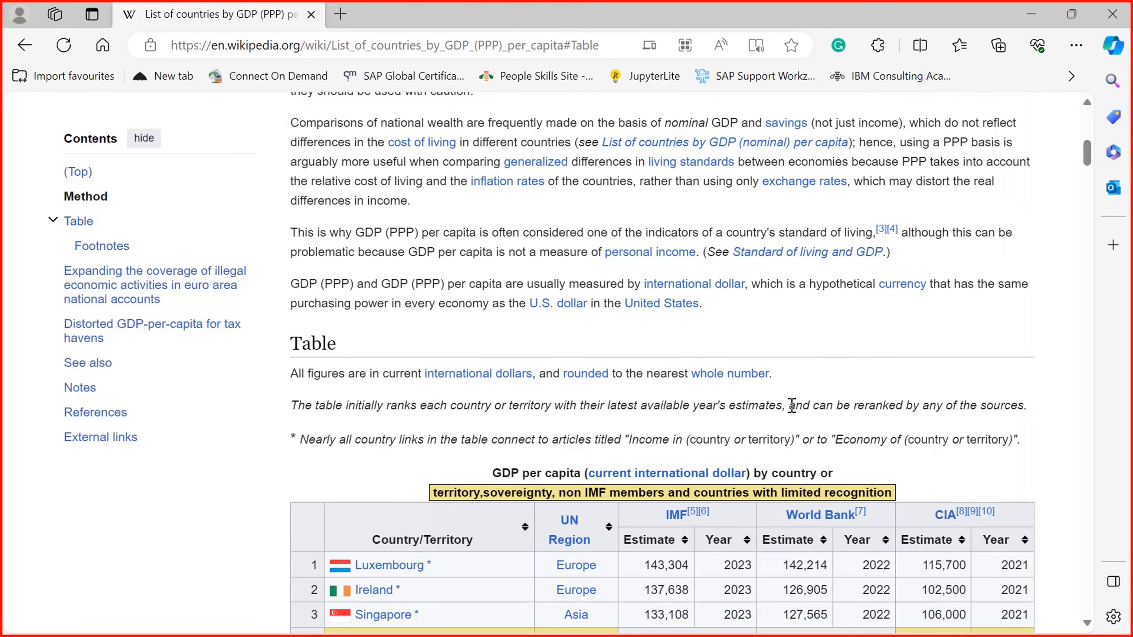
- Copy the web address of the Wikipedia GDP page and switch back to Power BI Desktop
{"action": "left_click", "coordinate": [561, 45]}
{"action": "key", "text": "ctrl+c"}
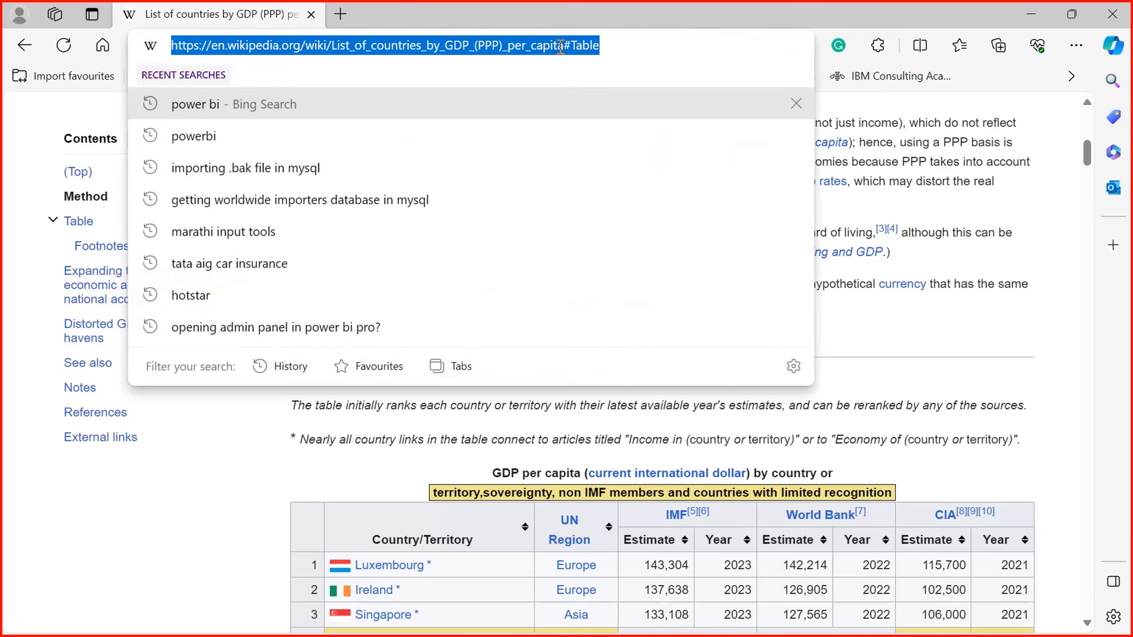
{"action": "key", "text": "alt+Tab"}
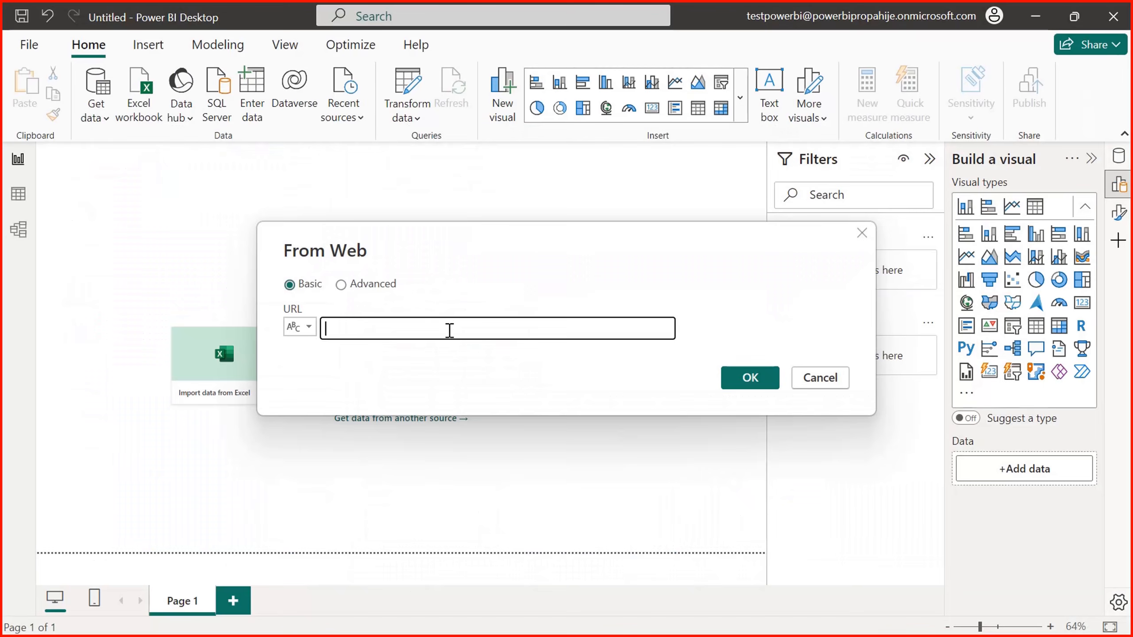
- Connect to the copied Wikipedia "List of countries by GDP (PPP) per capita" address with the Web connector in Basic mode
{"action": "key", "text": "Escape"}
{"action": "left_click", "coordinate": [97, 114]}
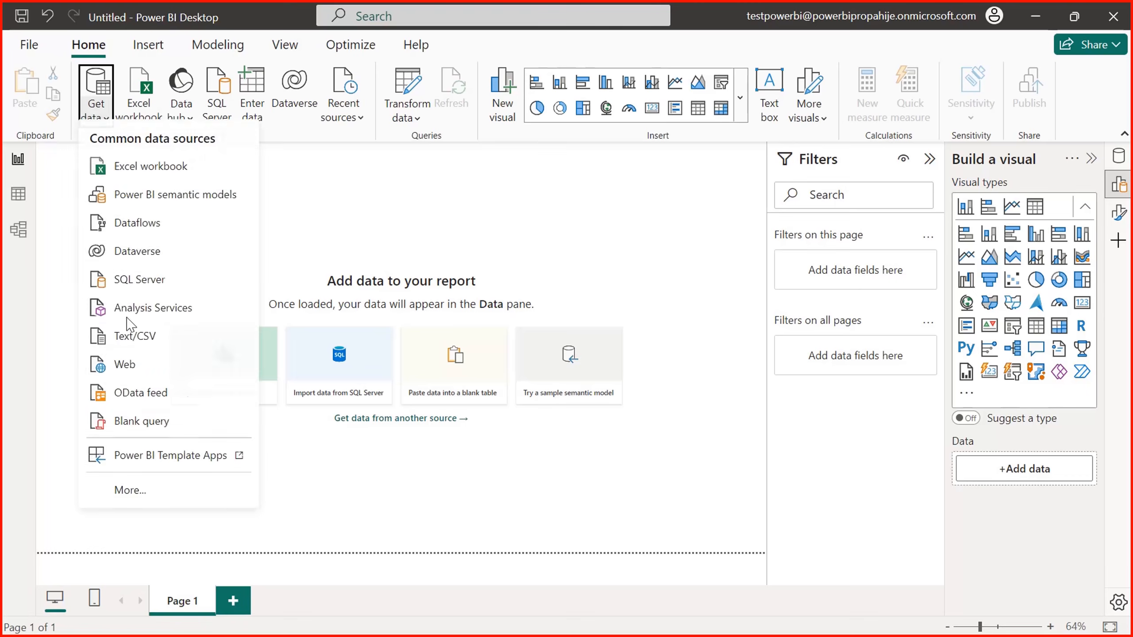
{"action": "left_click", "coordinate": [133, 376]}
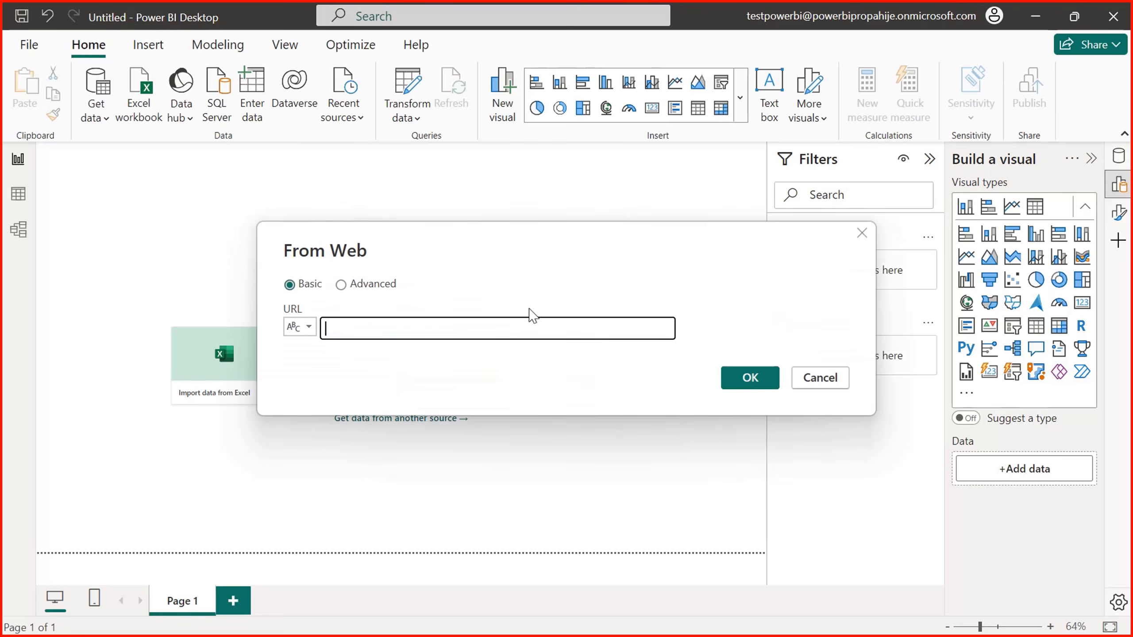
{"action": "key", "text": "ctrl+v"}
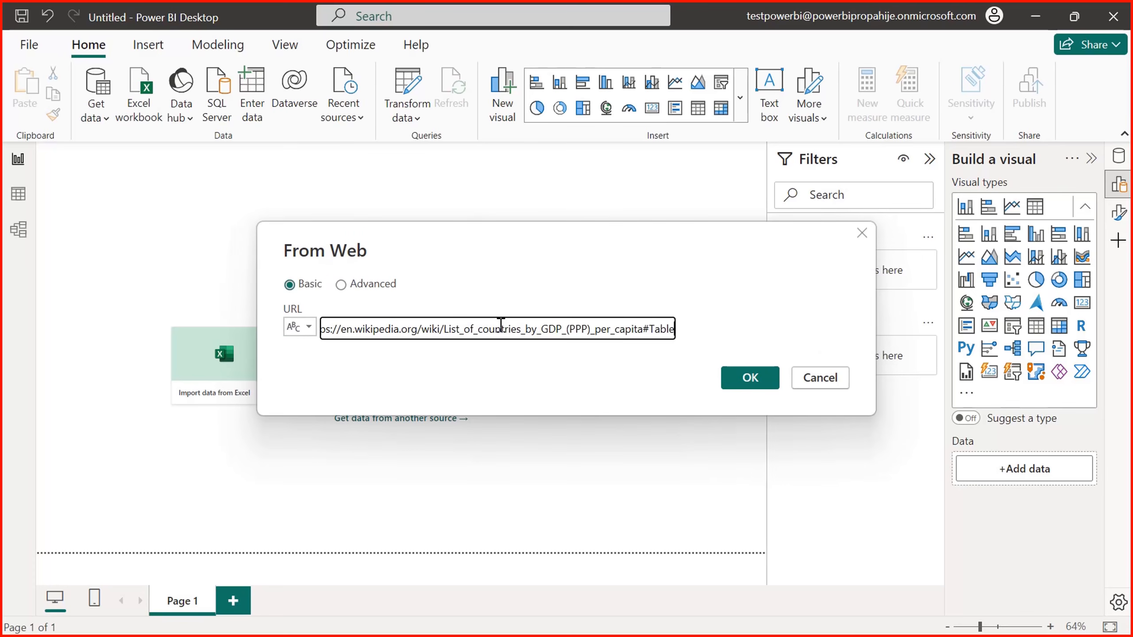
{"action": "left_click", "coordinate": [734, 377]}
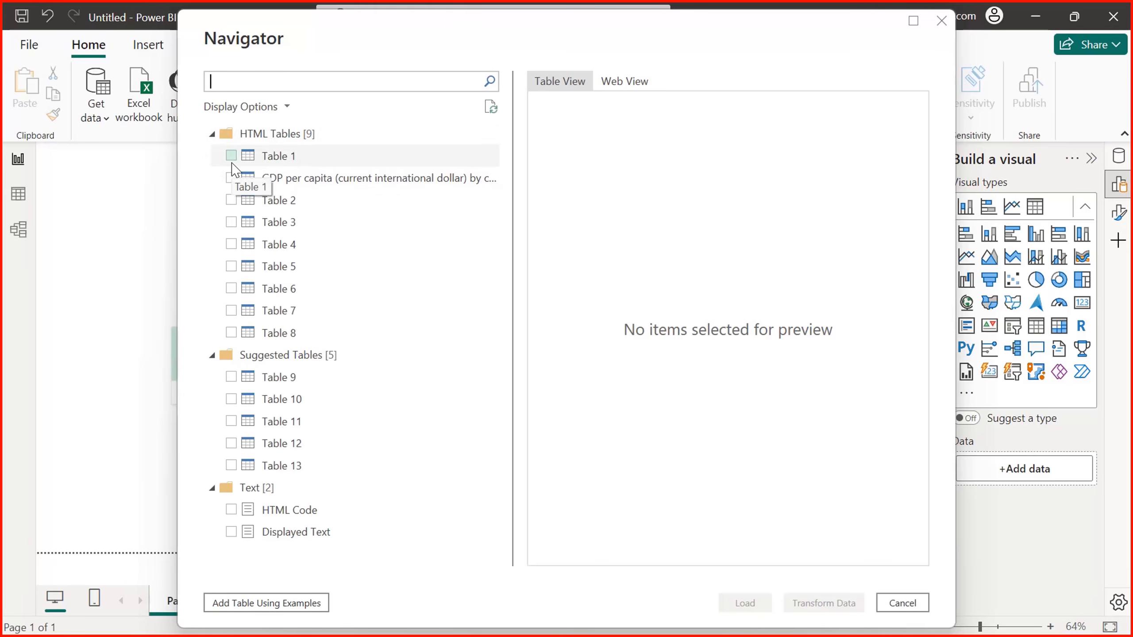
- Preview Table 1, replace it with the GDP per capita table, and examine that table in both Table View and Web View
{"action": "left_click", "coordinate": [230, 156]}
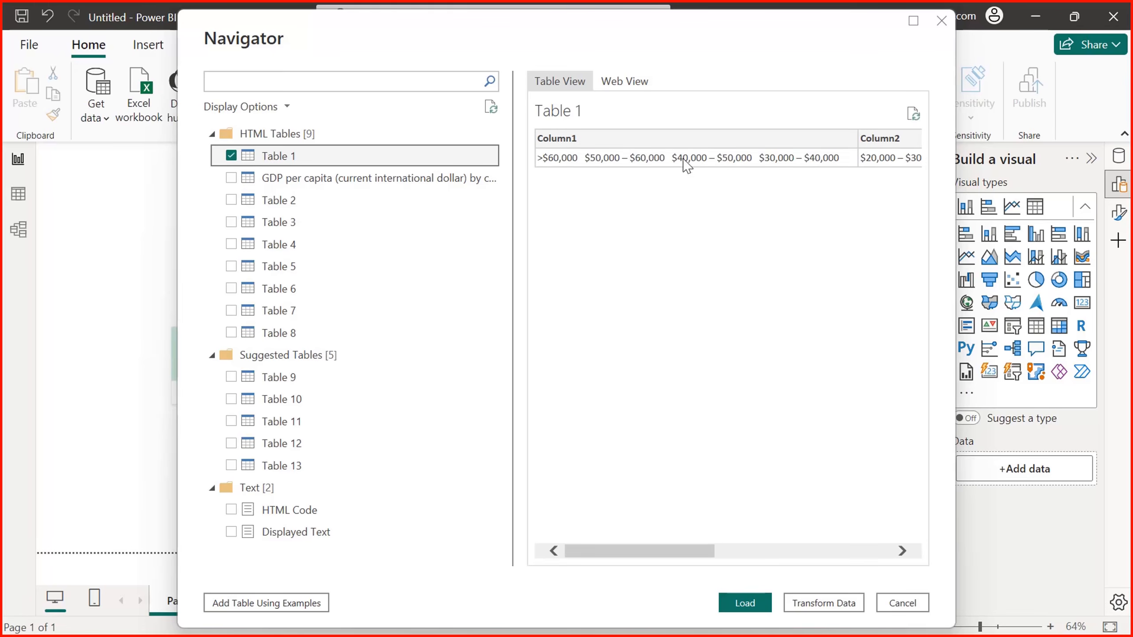
{"action": "left_click", "coordinate": [232, 157]}
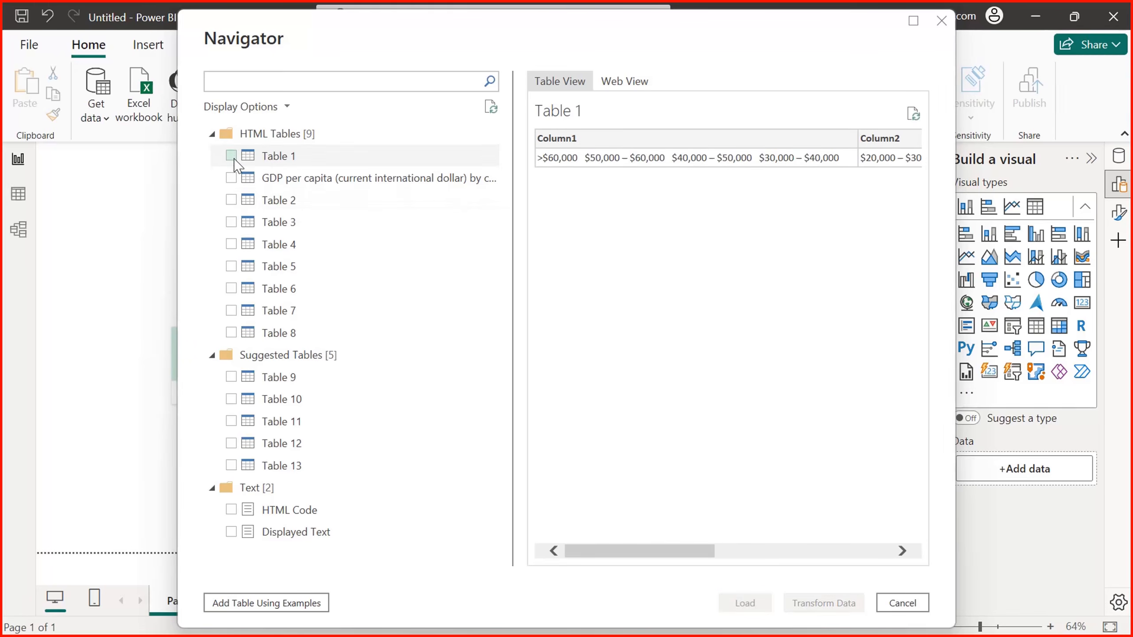
{"action": "left_click", "coordinate": [231, 178]}
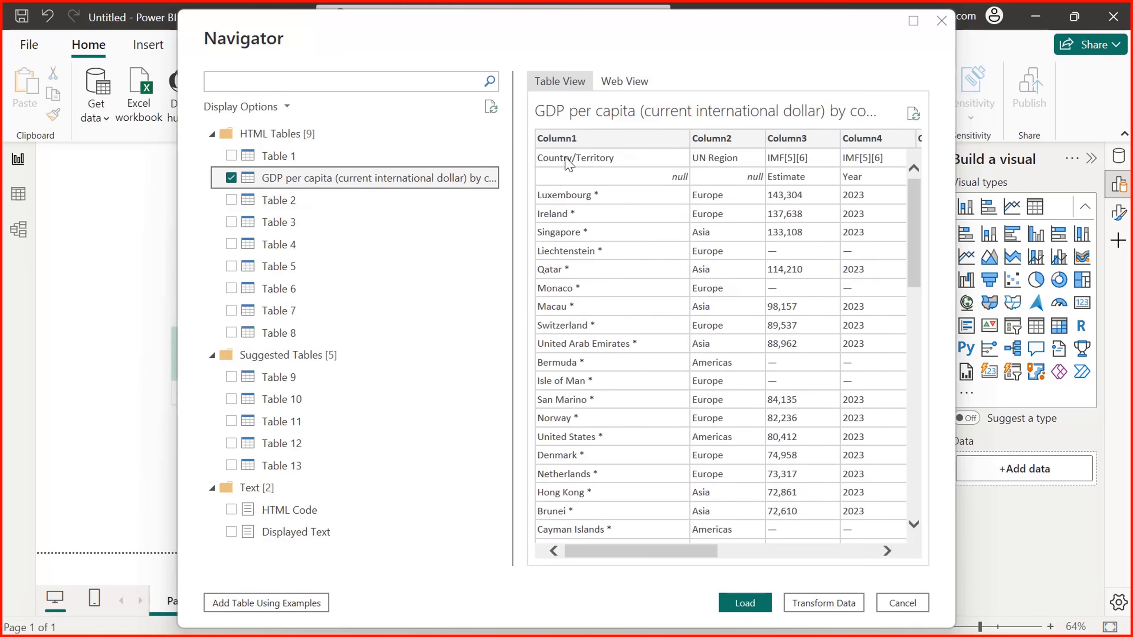
{"action": "left_click_drag", "start_coordinate": [690, 558], "coordinate": [653, 587]}
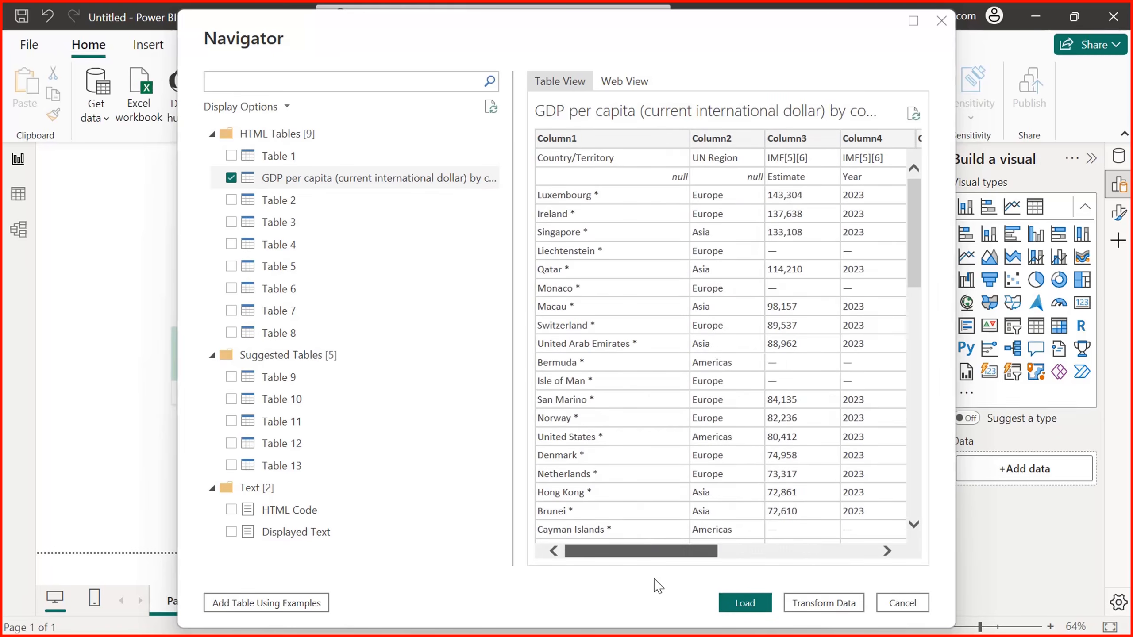
{"action": "left_click", "coordinate": [633, 85]}
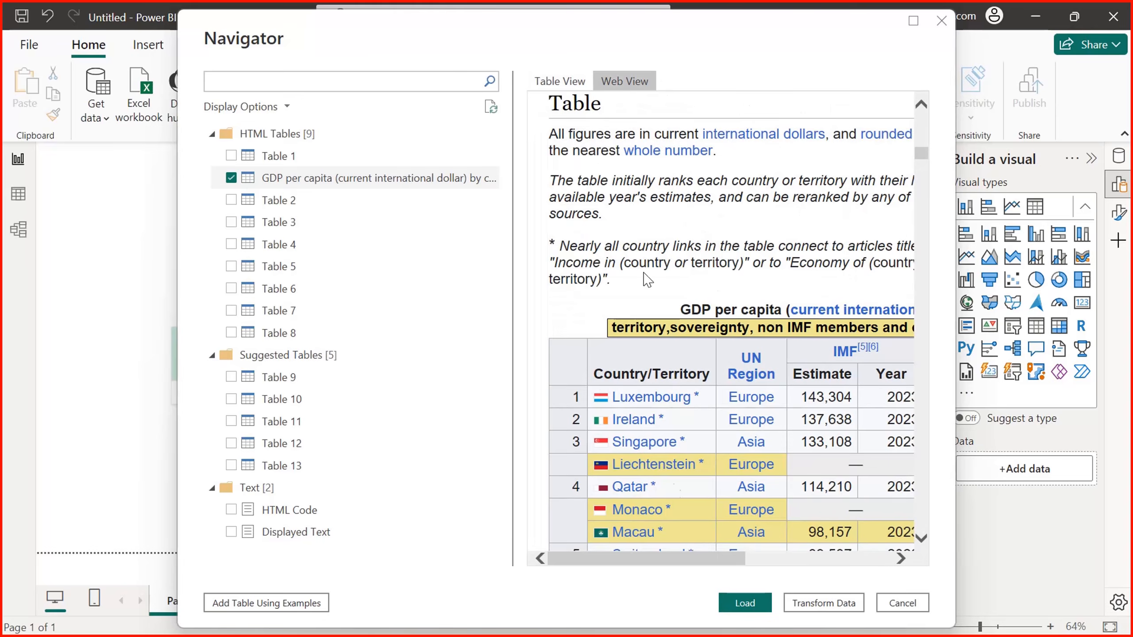
{"action": "mouse_move", "coordinate": [675, 559]}
{"action": "left_mouse_down"}
{"action": "mouse_move", "coordinate": [751, 588]}
{"action": "mouse_move", "coordinate": [874, 578]}
{"action": "mouse_move", "coordinate": [669, 558]}
{"action": "mouse_move", "coordinate": [760, 553]}
{"action": "mouse_move", "coordinate": [686, 572]}
{"action": "left_mouse_up"}
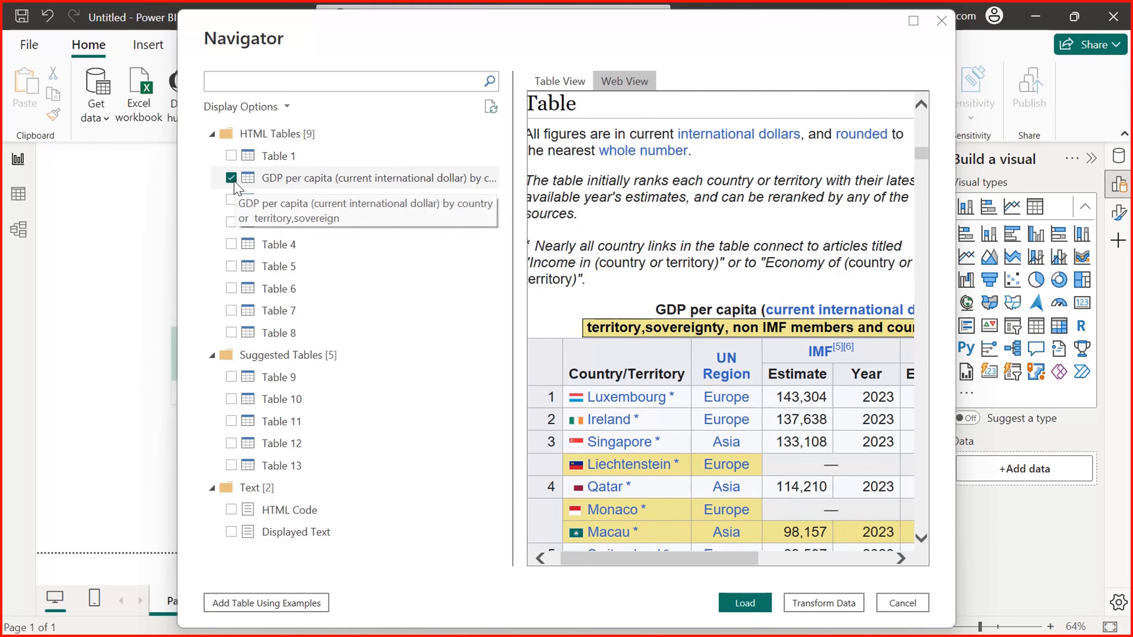
- Select only Table 1, compare its Table View with the map legend in Web View, and deselect it
{"action": "left_click", "coordinate": [231, 178]}
{"action": "left_click", "coordinate": [231, 156]}
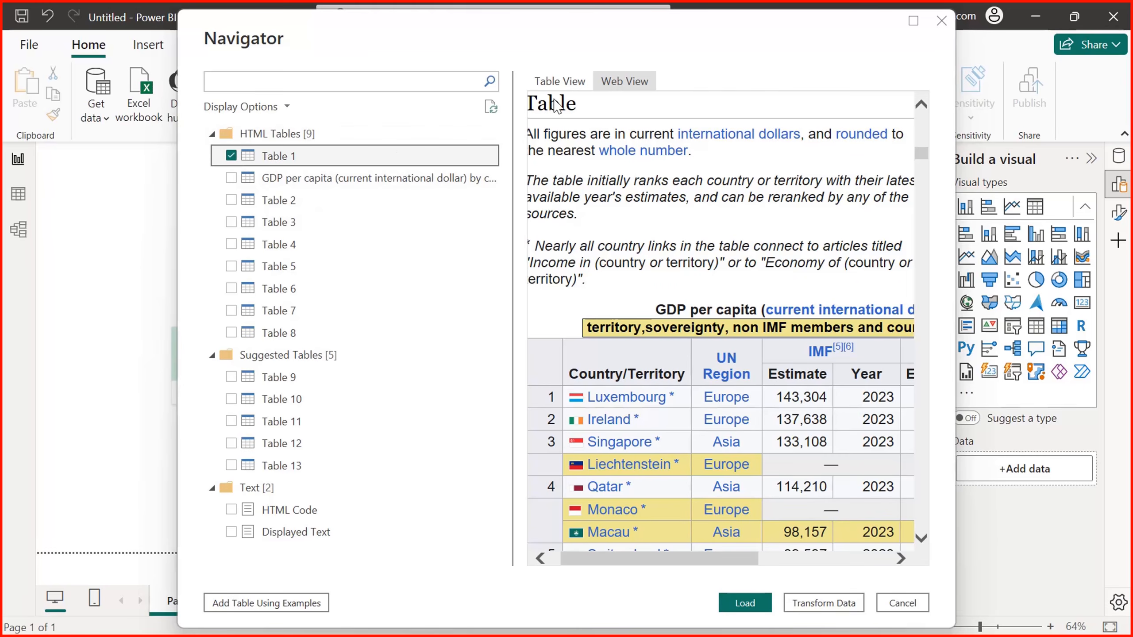
{"action": "left_click", "coordinate": [552, 83]}
{"action": "left_click", "coordinate": [635, 84]}
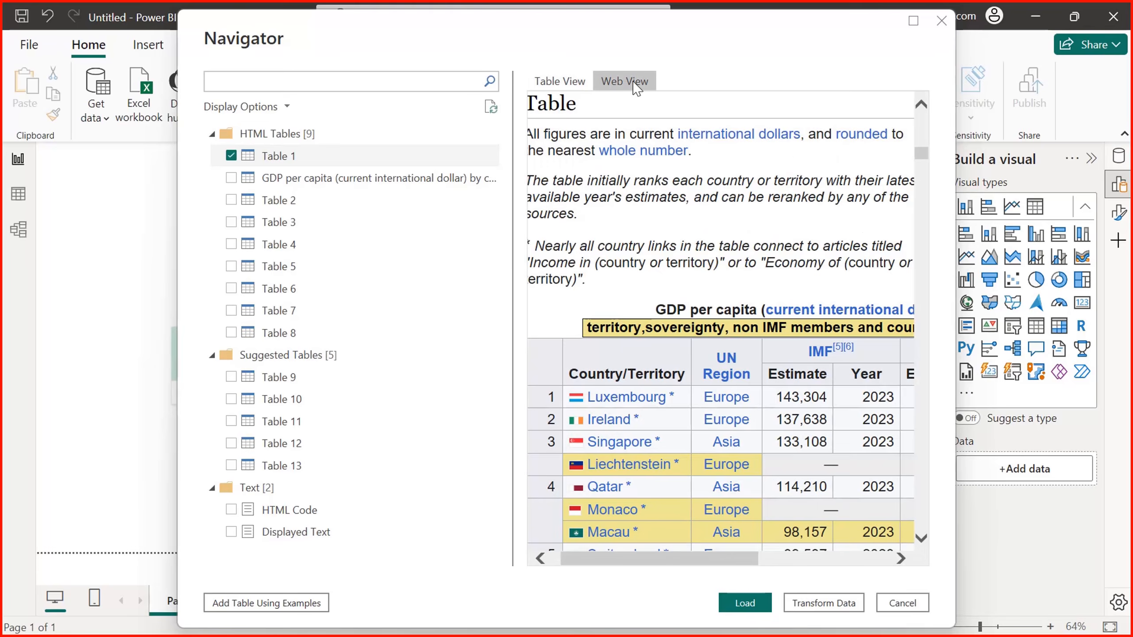
{"action": "left_click_drag", "start_coordinate": [922, 154], "coordinate": [925, 126]}
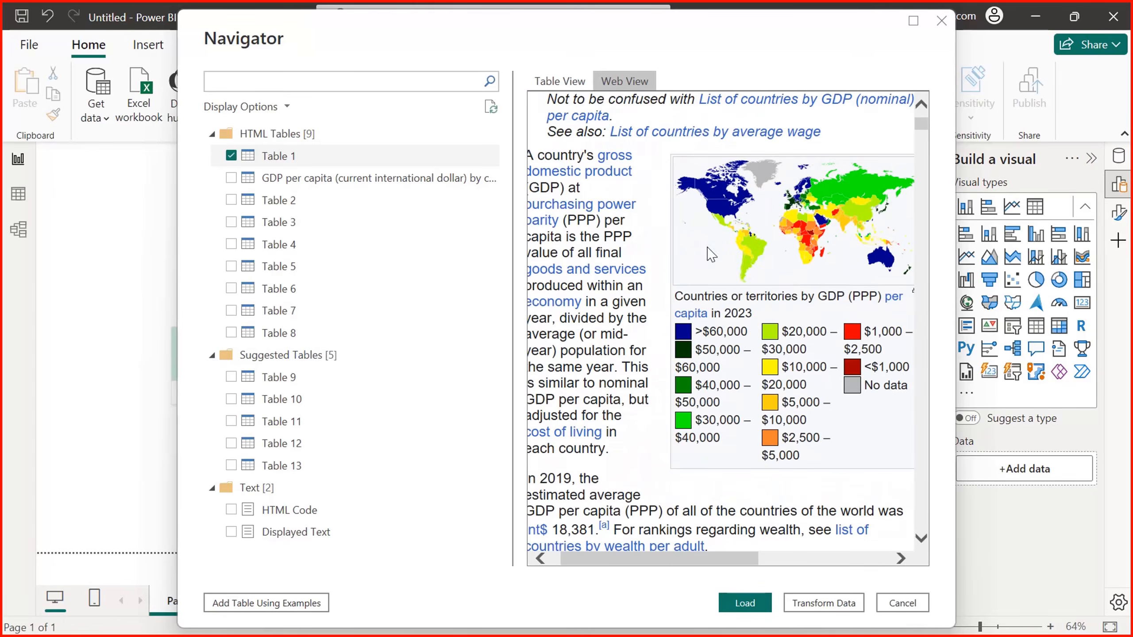
{"action": "left_click", "coordinate": [546, 87]}
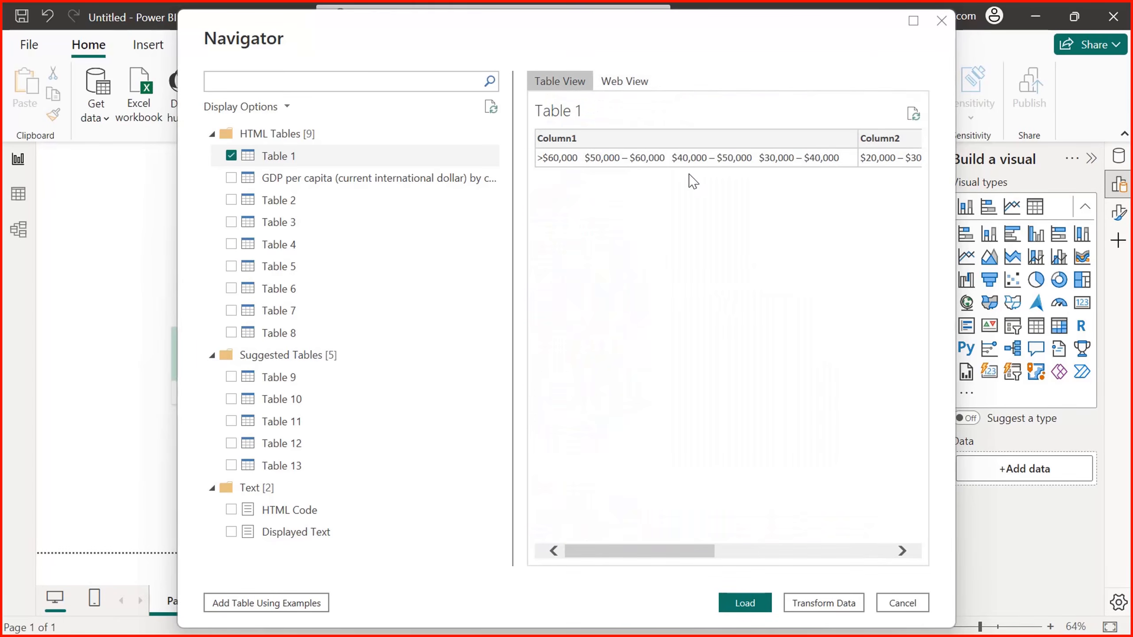
{"action": "left_click", "coordinate": [626, 85]}
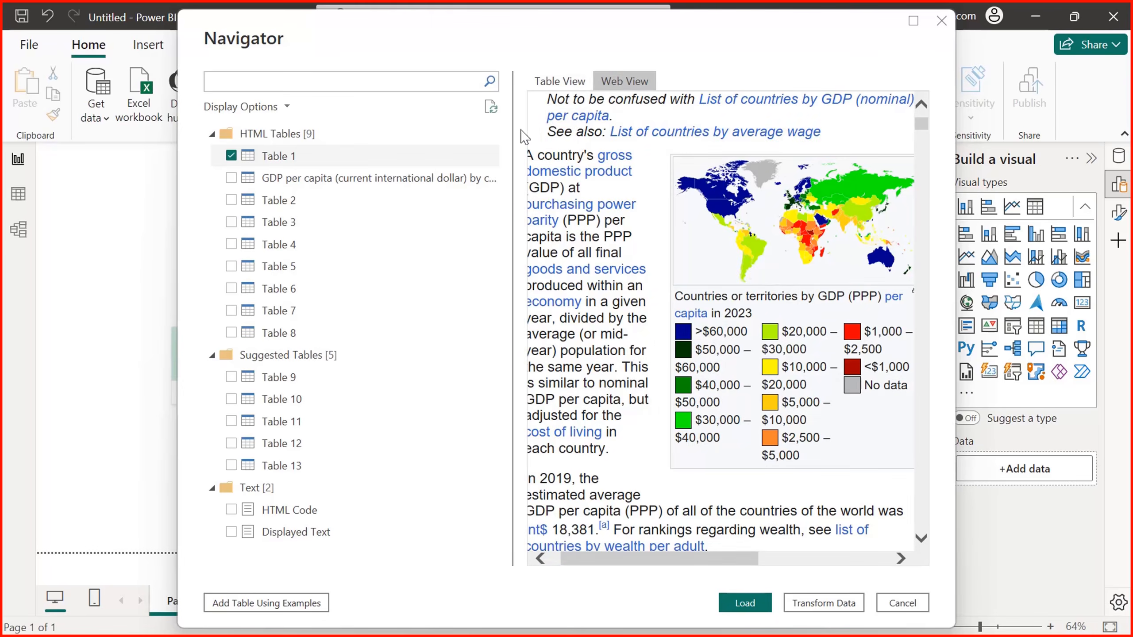
{"action": "left_click", "coordinate": [231, 156]}
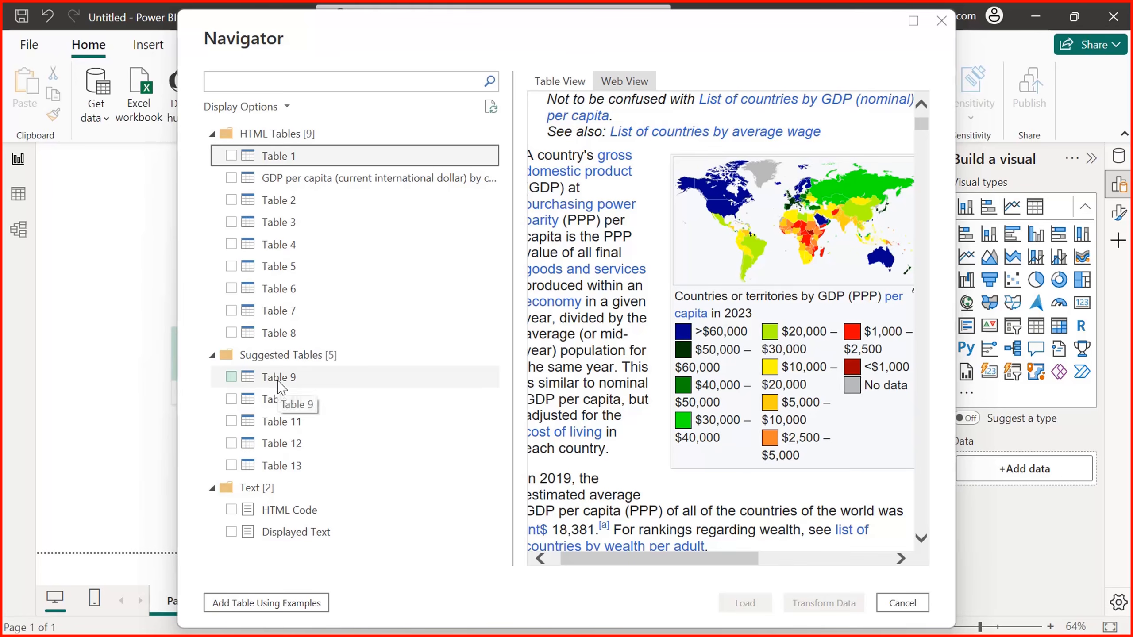
- Preview the columns of the suggested Table 9 and deselect it
{"action": "left_click", "coordinate": [260, 377]}
{"action": "left_click", "coordinate": [231, 378]}
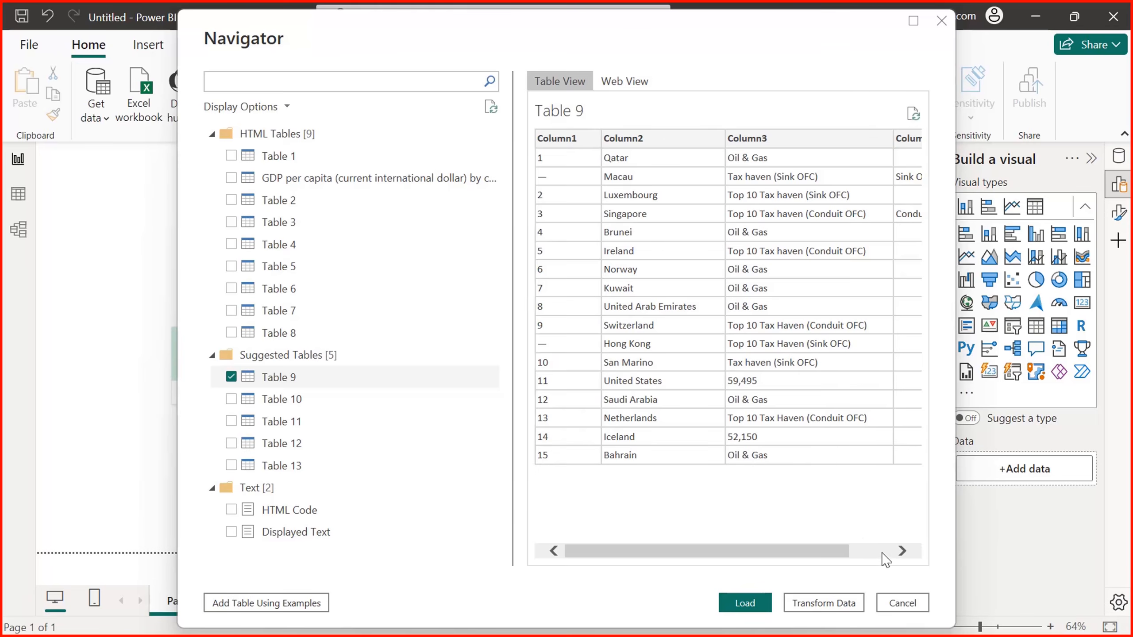
{"action": "left_click", "coordinate": [881, 551]}
{"action": "left_click", "coordinate": [225, 376]}
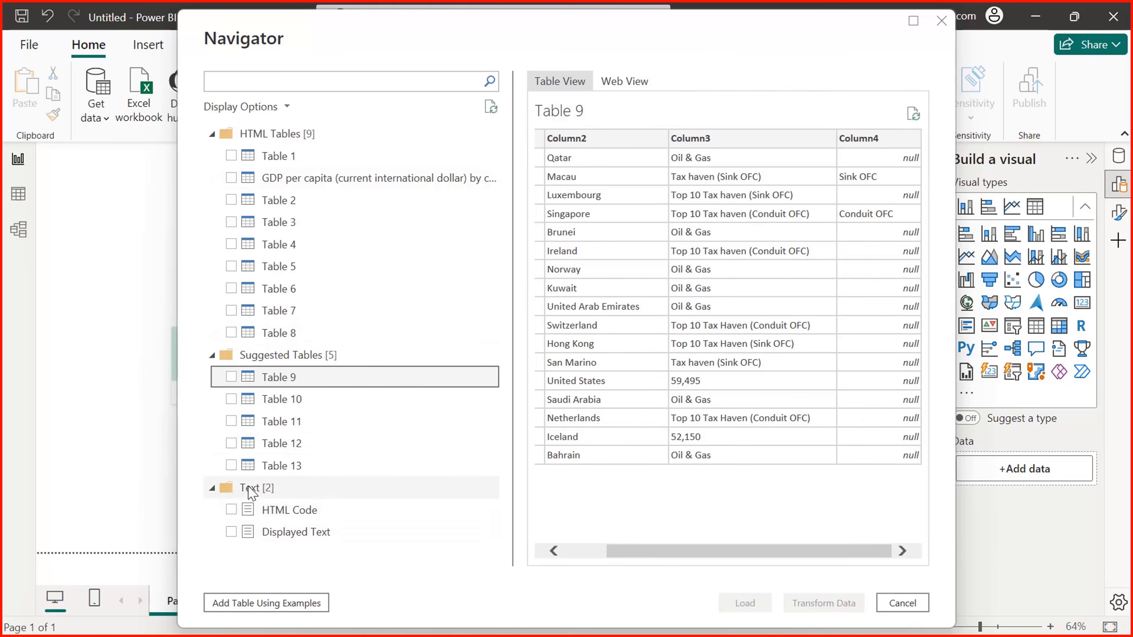
- Preview the HTML Code and Displayed Text items one after the other and leave both deselected
{"action": "left_click", "coordinate": [232, 510]}
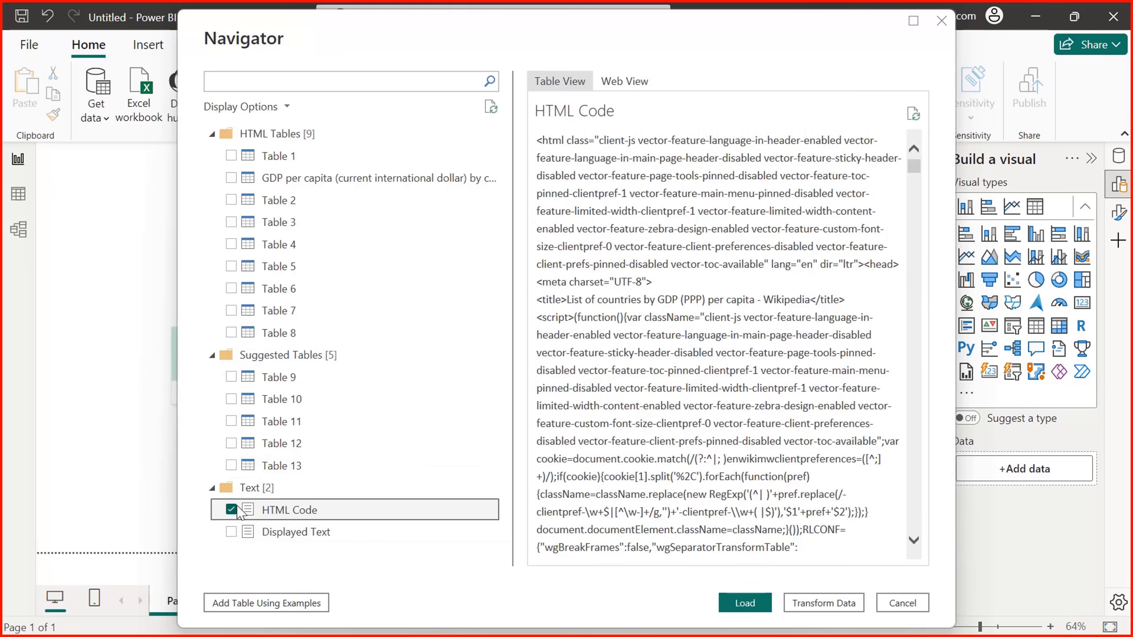
{"action": "left_click", "coordinate": [232, 510]}
{"action": "left_click", "coordinate": [231, 532]}
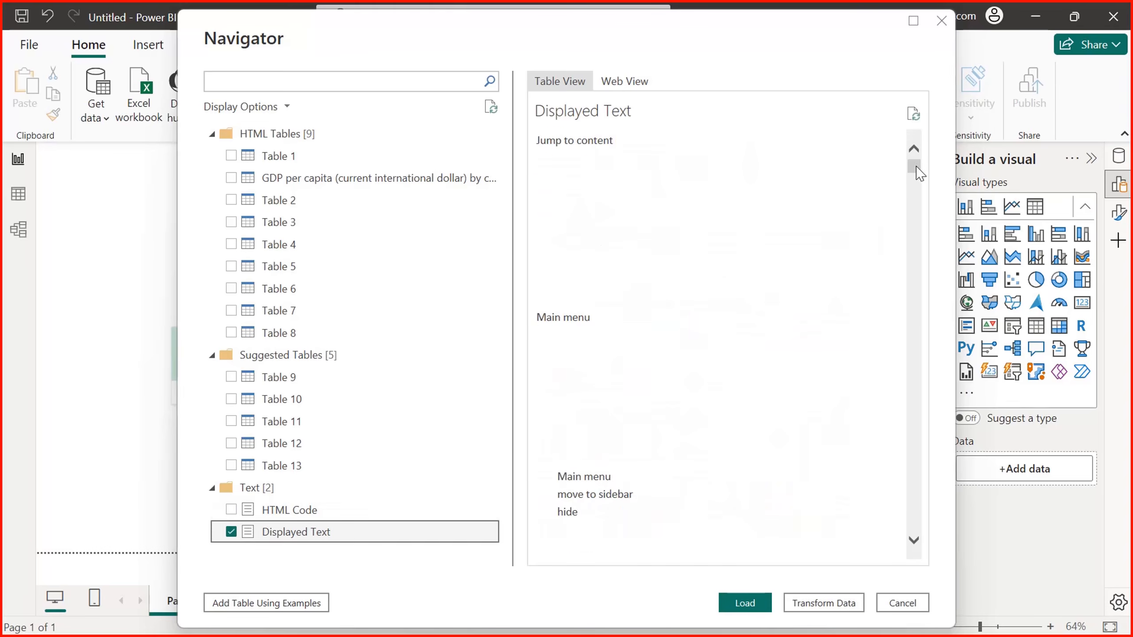
{"action": "mouse_move", "coordinate": [914, 167]}
{"action": "left_mouse_down"}
{"action": "mouse_move", "coordinate": [911, 360]}
{"action": "mouse_move", "coordinate": [902, 238]}
{"action": "mouse_move", "coordinate": [913, 166]}
{"action": "left_mouse_up"}
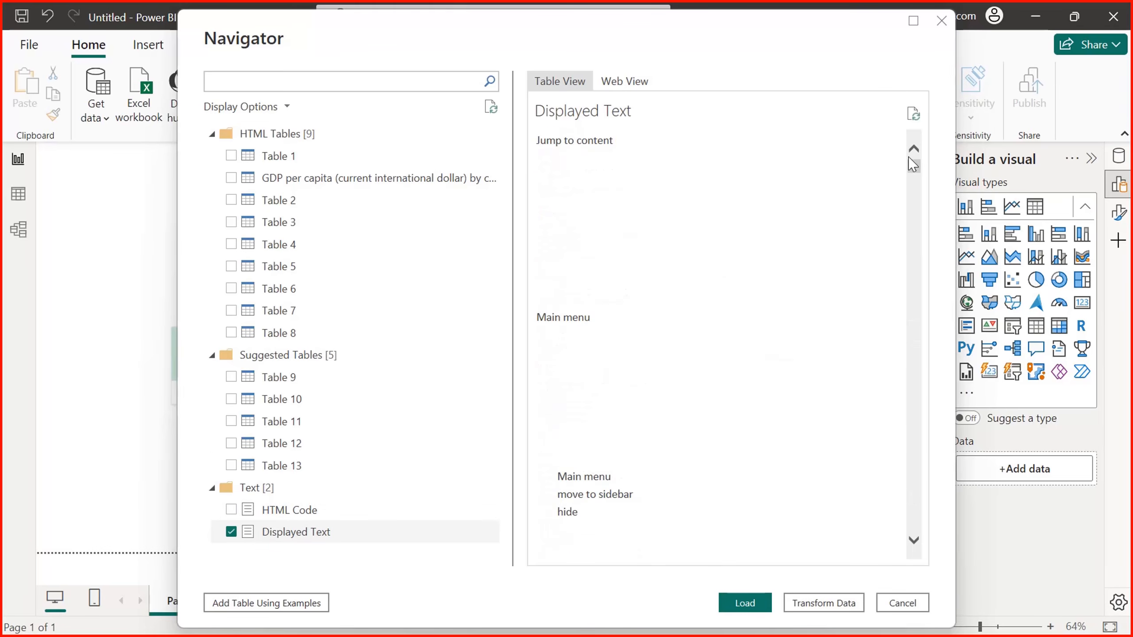
{"action": "left_click", "coordinate": [230, 532]}
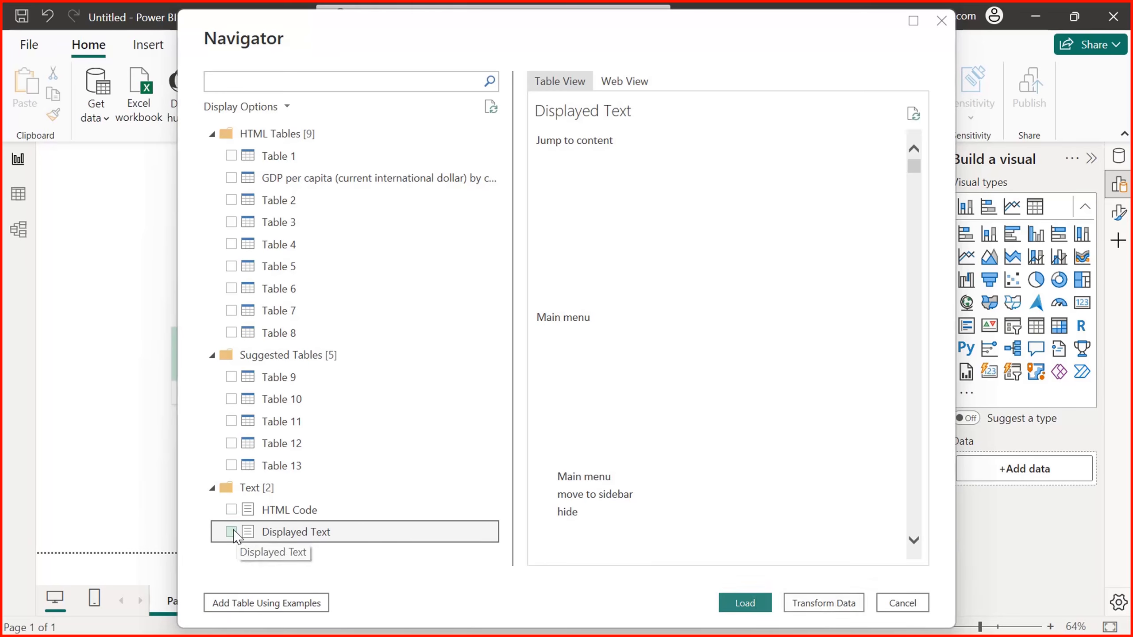
- Select the GDP per capita (current international dollar) table, check its columns, and open it for transformation in Power Query Editor
{"action": "left_click", "coordinate": [232, 179]}
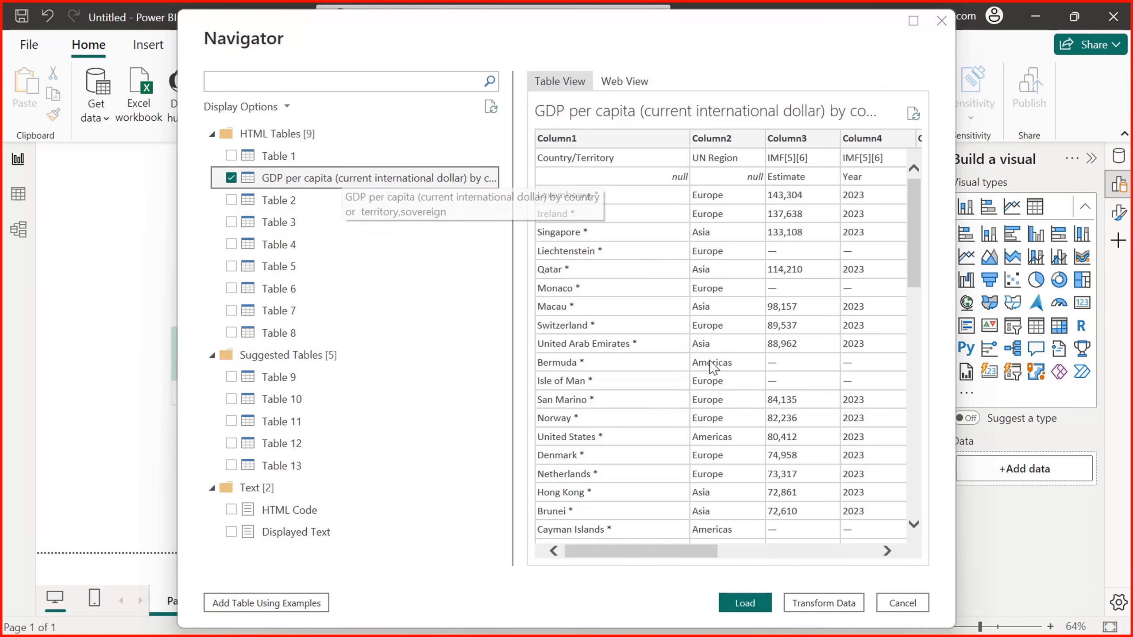
{"action": "left_click", "coordinate": [816, 554]}
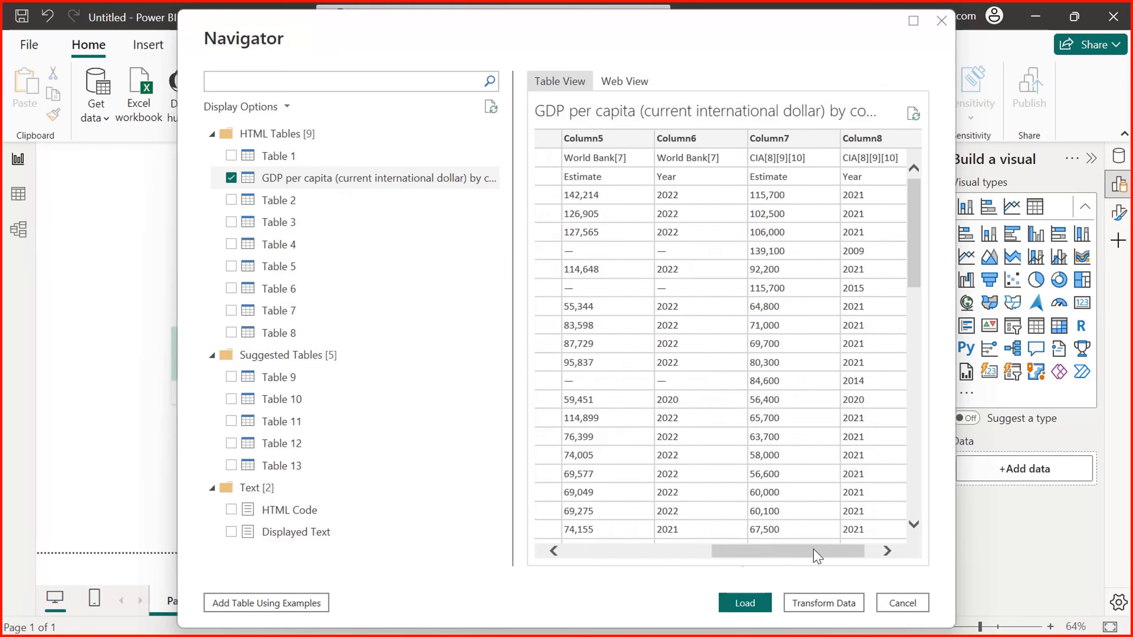
{"action": "left_click_drag", "start_coordinate": [816, 555], "coordinate": [634, 559]}
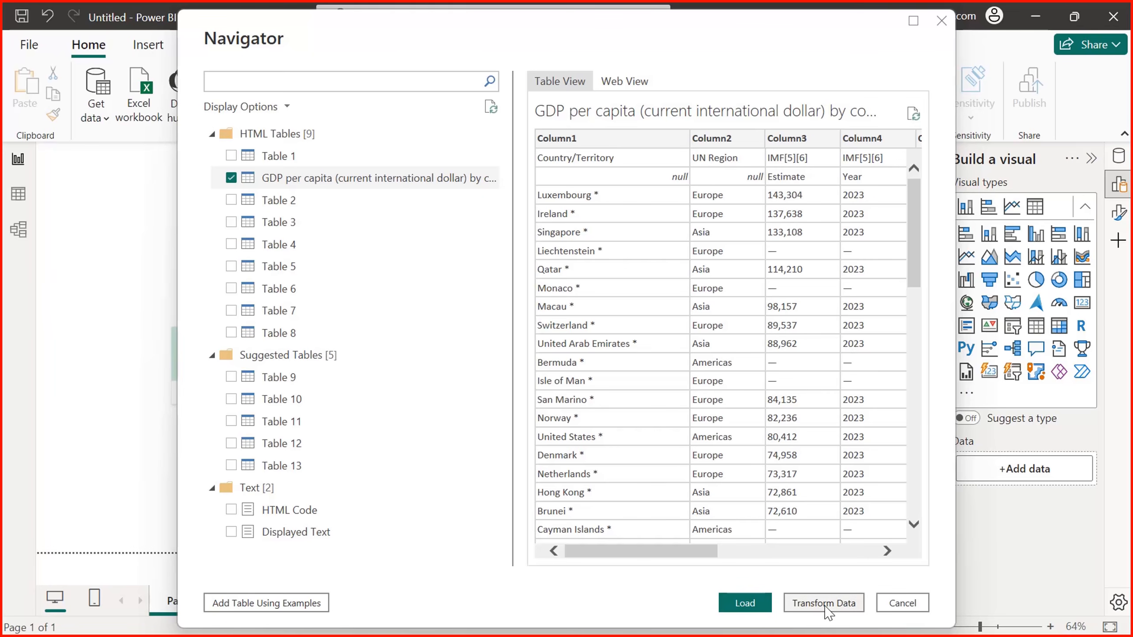
{"action": "key", "text": "alt+Tab"}
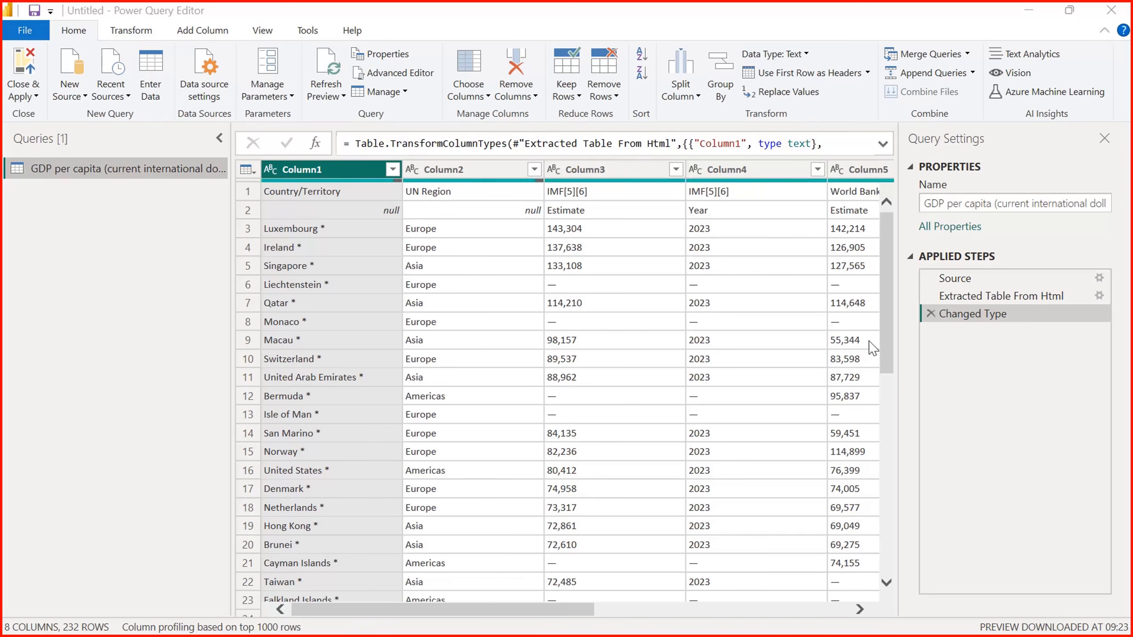
- Switch to Notepad and begin a new note in a separate tab with the heading "Data Preparation"
{"action": "key", "text": "alt+Tab"}
{"action": "key", "text": "alt+Tab"}
{"action": "key", "text": "alt+Tab"}
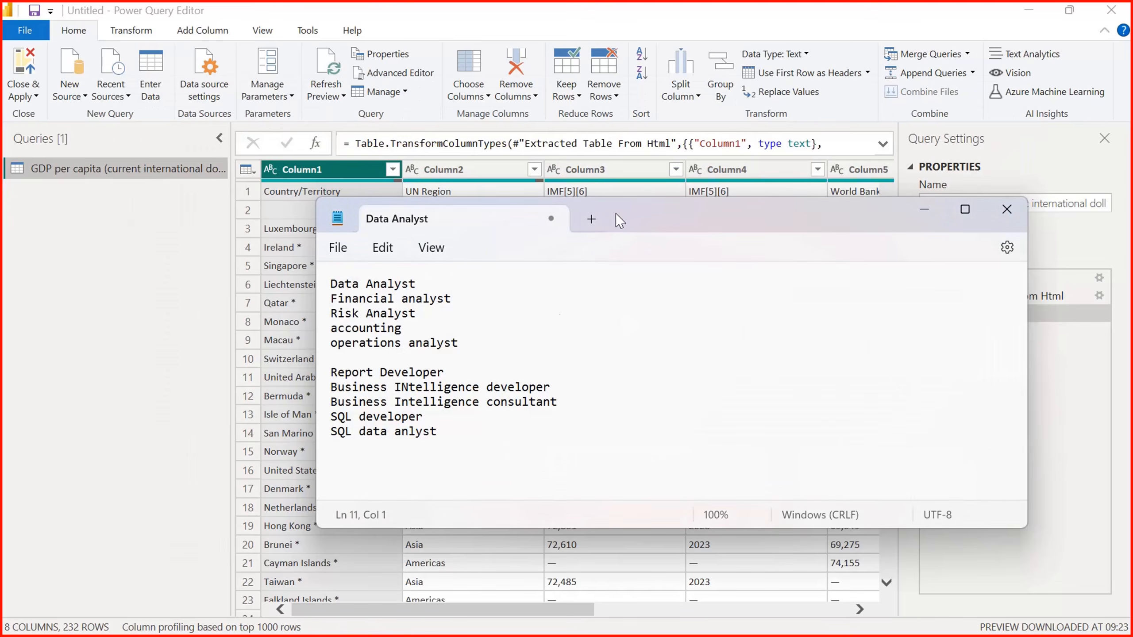
{"action": "left_click", "coordinate": [592, 218]}
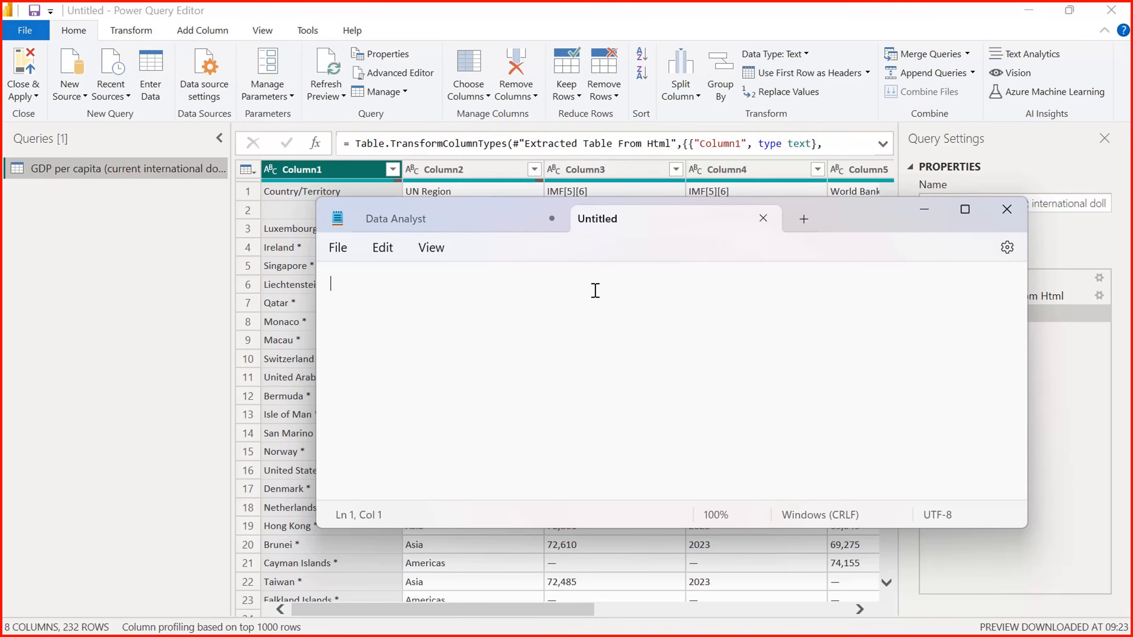
{"action": "type", "text": "Data Or"}
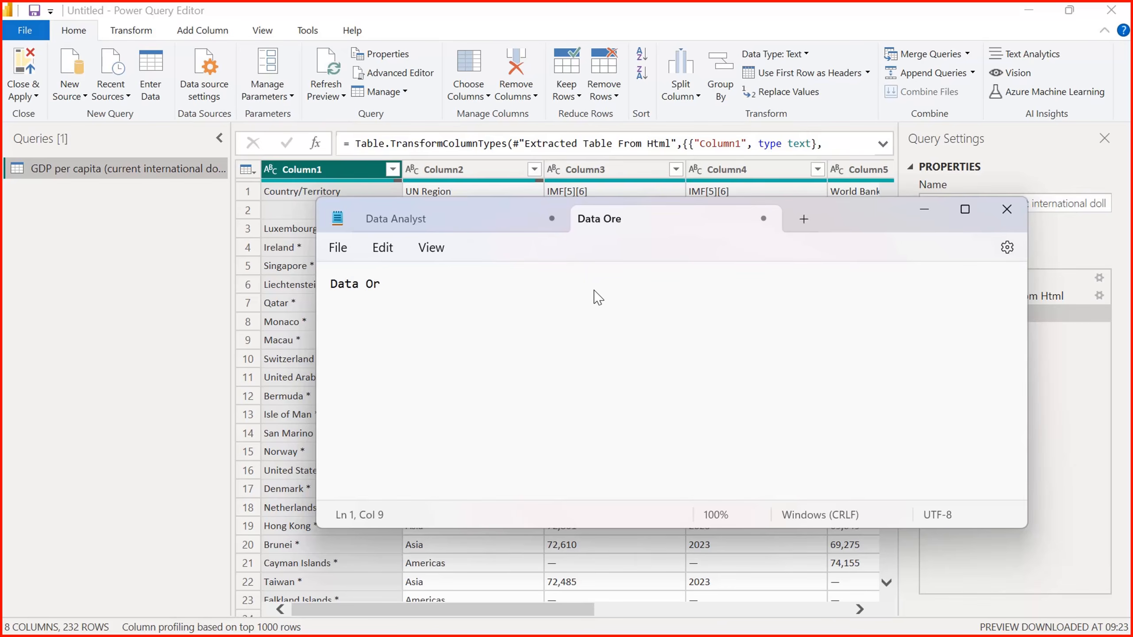
{"action": "key", "text": "BackSpace"}
{"action": "key", "text": "BackSpace"}
{"action": "type", "text": "Preparation"}
{"action": "key", "text": "Return"}
{"action": "key", "text": "Return"}
- Add the headings "Data Modelling" and "Data Visualization" to the note, separated by blank lines
{"action": "type", "text": "Data "}
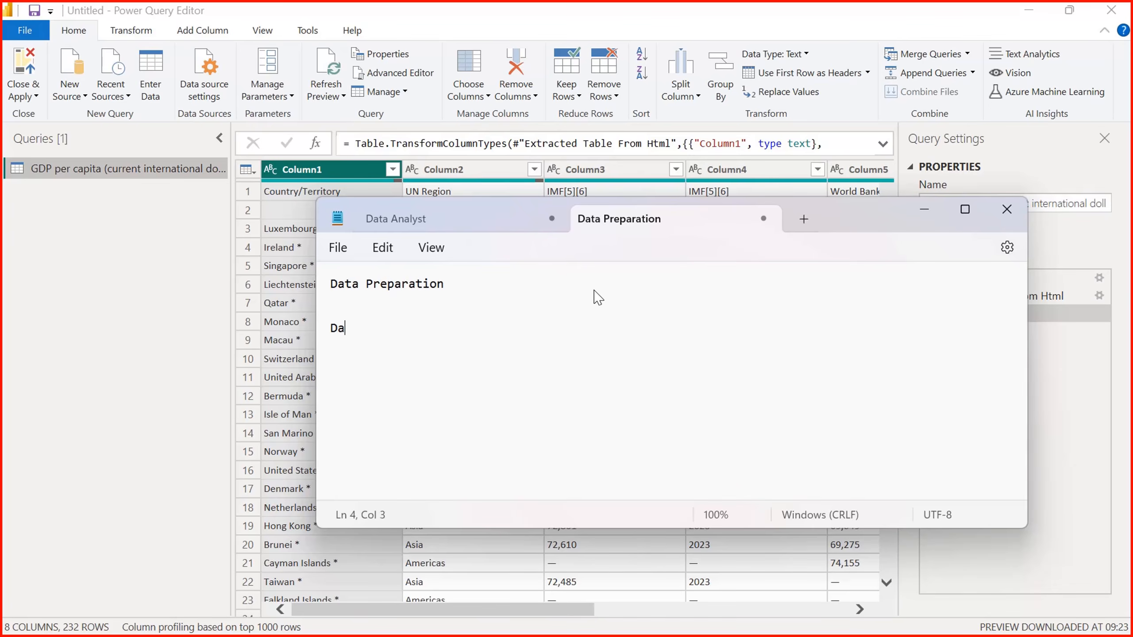
{"action": "type", "text": "Model"}
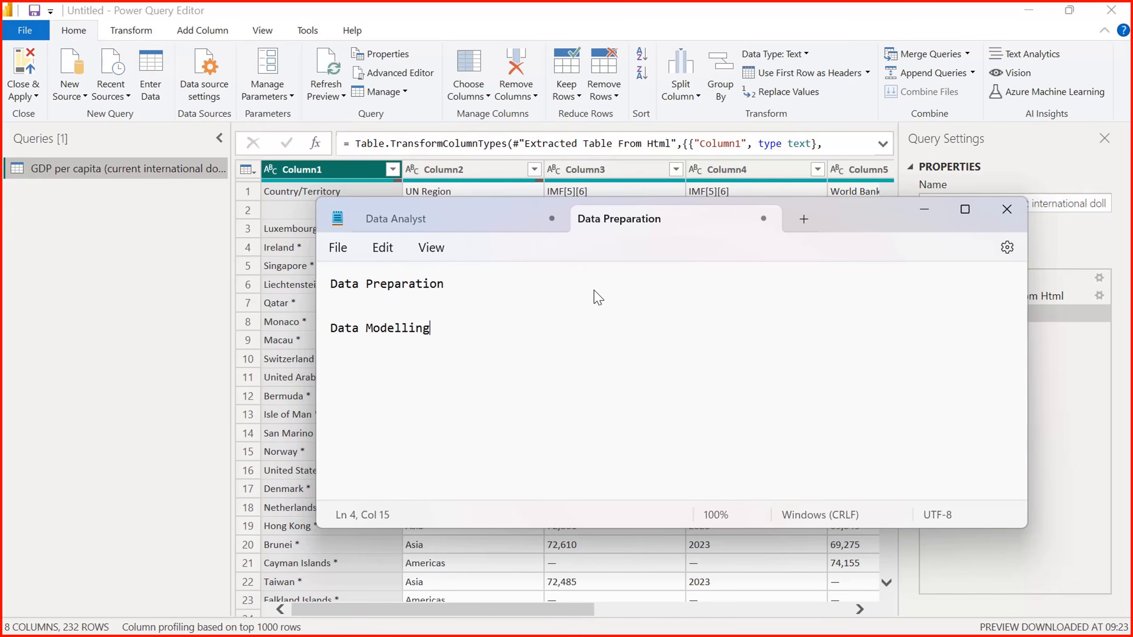
{"action": "type", "text": "ling"}
{"action": "key", "text": "Return"}
{"action": "key", "text": "Return"}
{"action": "key", "text": "Return"}
{"action": "type", "text": "Data Visualization"}
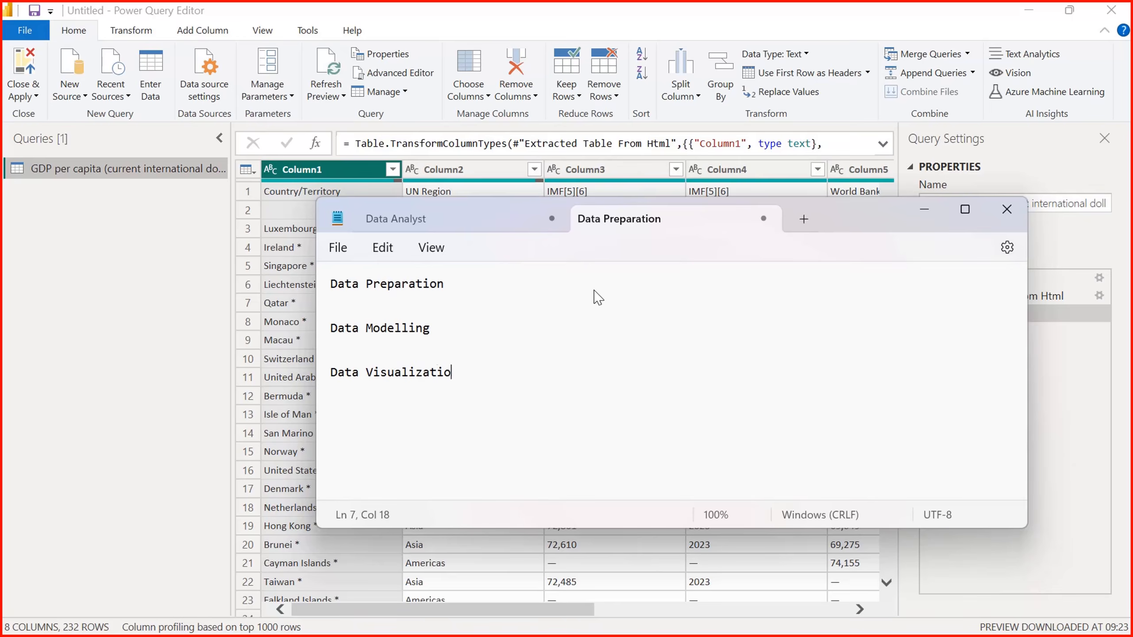
- Highlight the three headings and add an indented line "Power Query Editor" under "Data Preparation"
{"action": "key", "text": "shift+Up"}
{"action": "key", "text": "shift+Up"}
{"action": "key", "text": "shift+Up"}
{"action": "key", "text": "shift+Up"}
{"action": "key", "text": "shift+Up"}
{"action": "key", "text": "shift+Up"}
{"action": "key", "text": "shift+Up"}
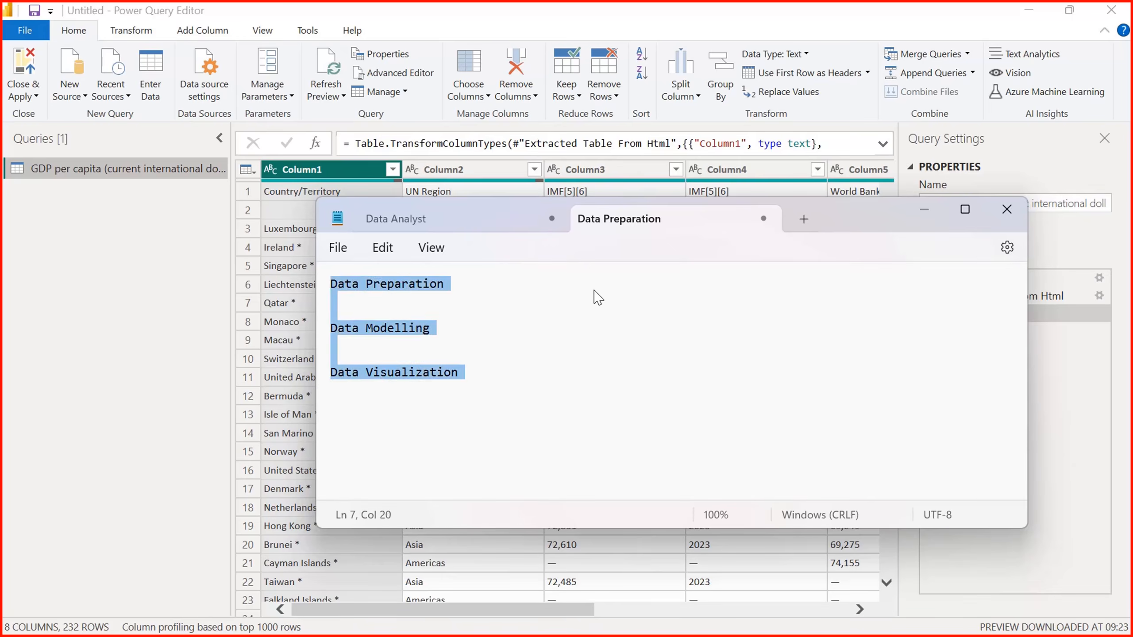
{"action": "key", "text": "Up"}
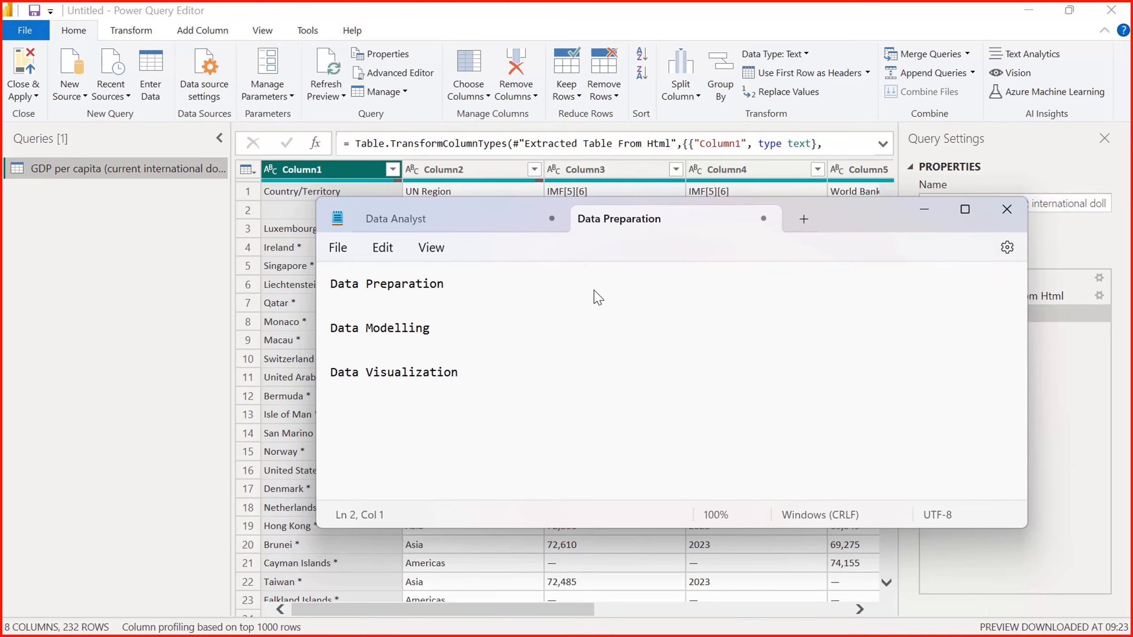
{"action": "type", "text": "ower Query Editor"}
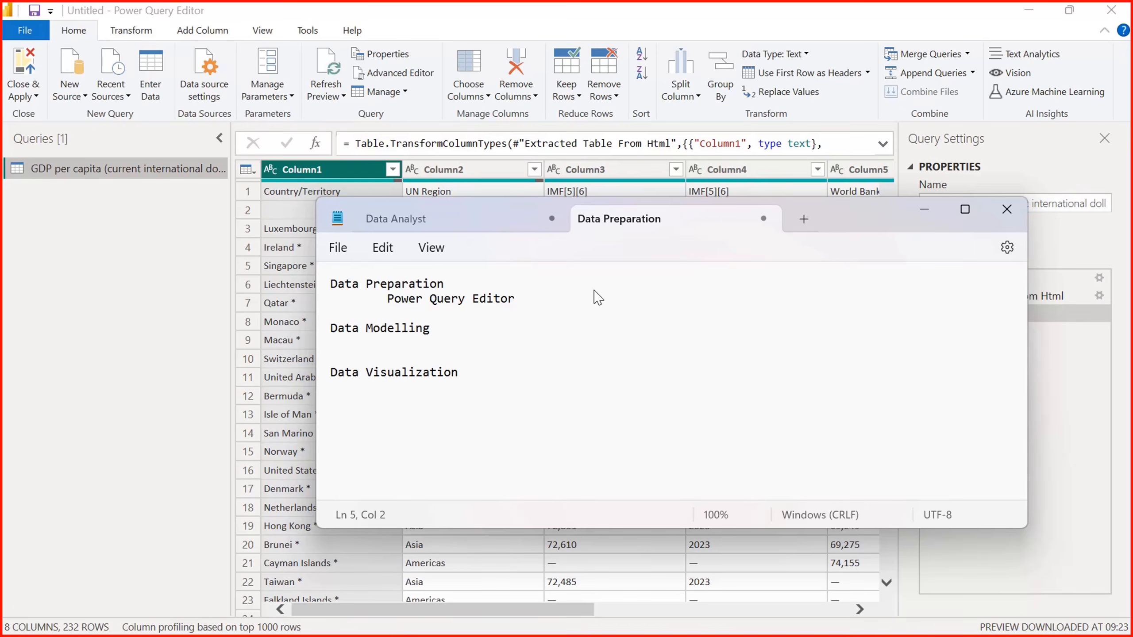
- Add the indented lines "Relation view | Table View" under "Data Modelling" and "Report view" under "Data Visualization"
{"action": "type", "text": "elation view | Table View"}
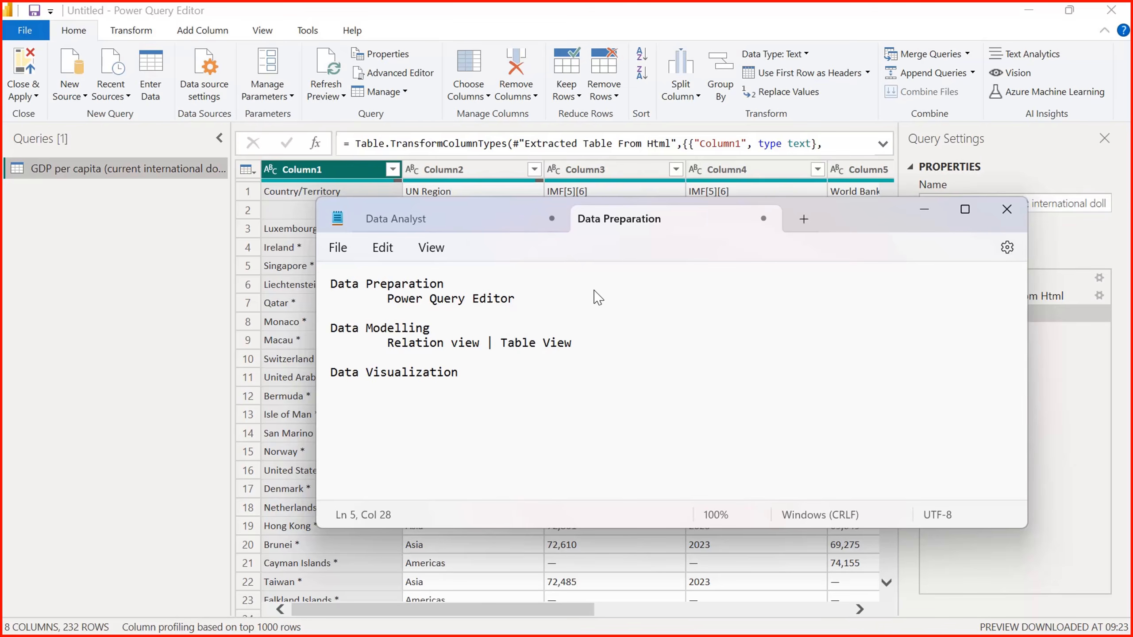
{"action": "key", "text": "ctrl+End"}
{"action": "type", "text": "Report vie"}
{"action": "key", "text": "ctrl+shift+Left"}
{"action": "key", "text": "ctrl+shift+Left"}
{"action": "key", "text": "Up"}
{"action": "key", "text": "Up"}
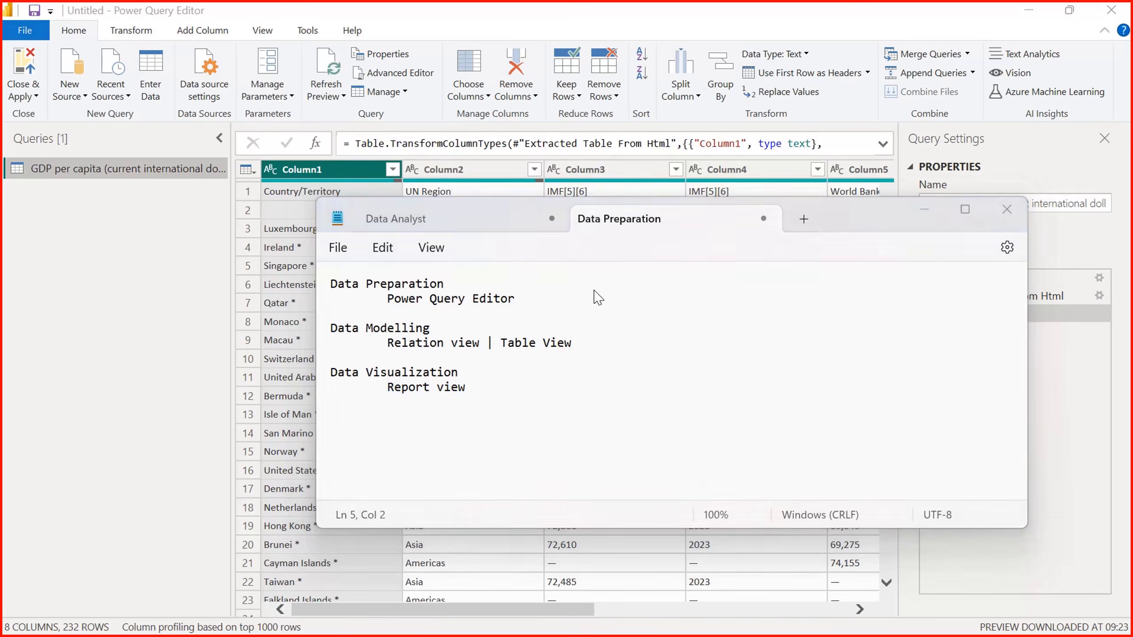
- Switch between Power Query Editor and Power BI Desktop to look at the query data, the Model view and the Table view
{"action": "key", "text": "alt+Tab"}
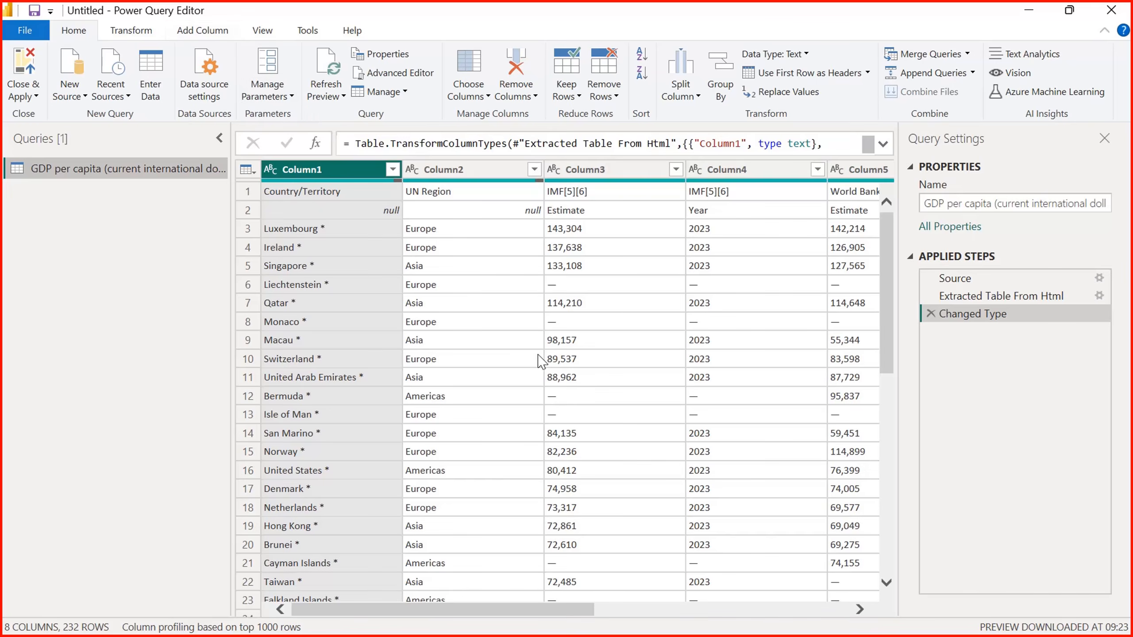
{"action": "key", "text": "alt+Tab"}
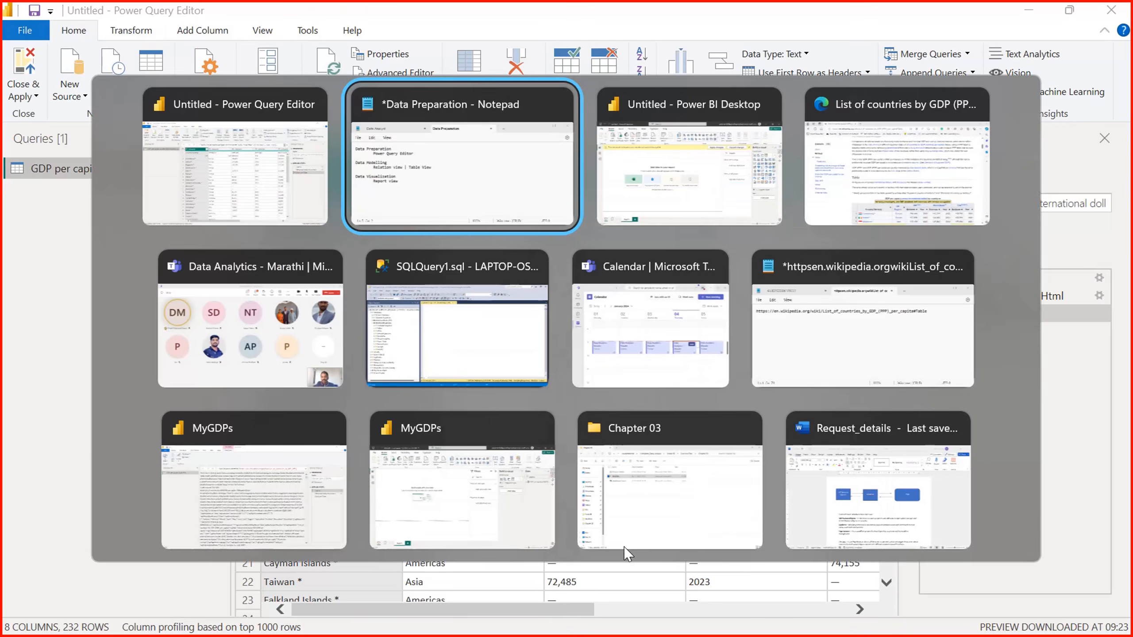
{"action": "key", "text": "alt+Tab"}
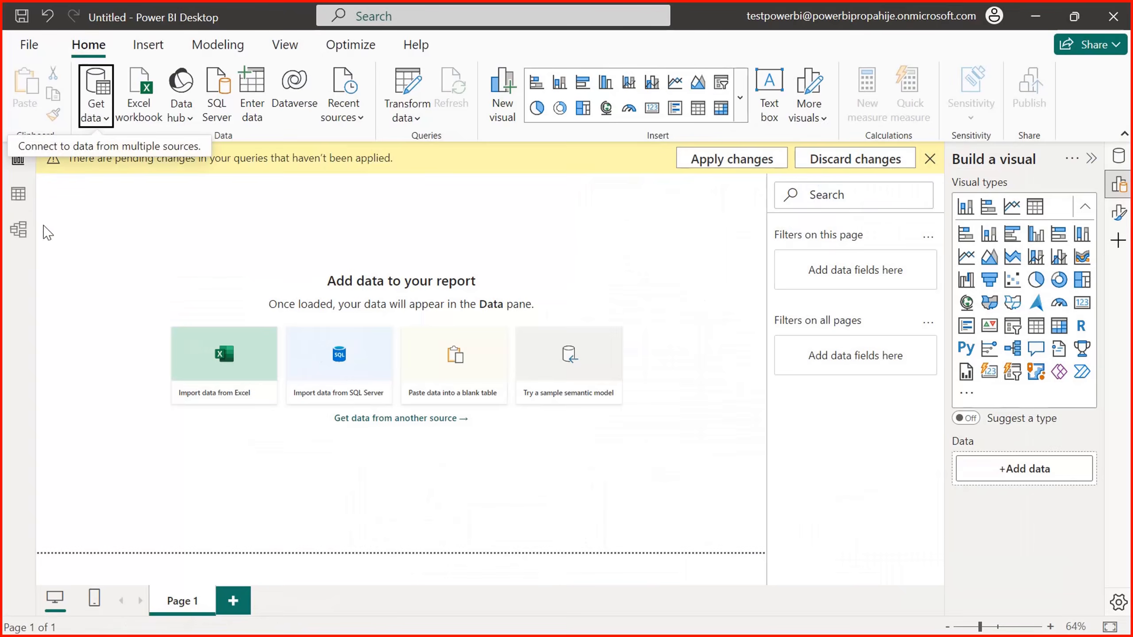
{"action": "left_click", "coordinate": [15, 232]}
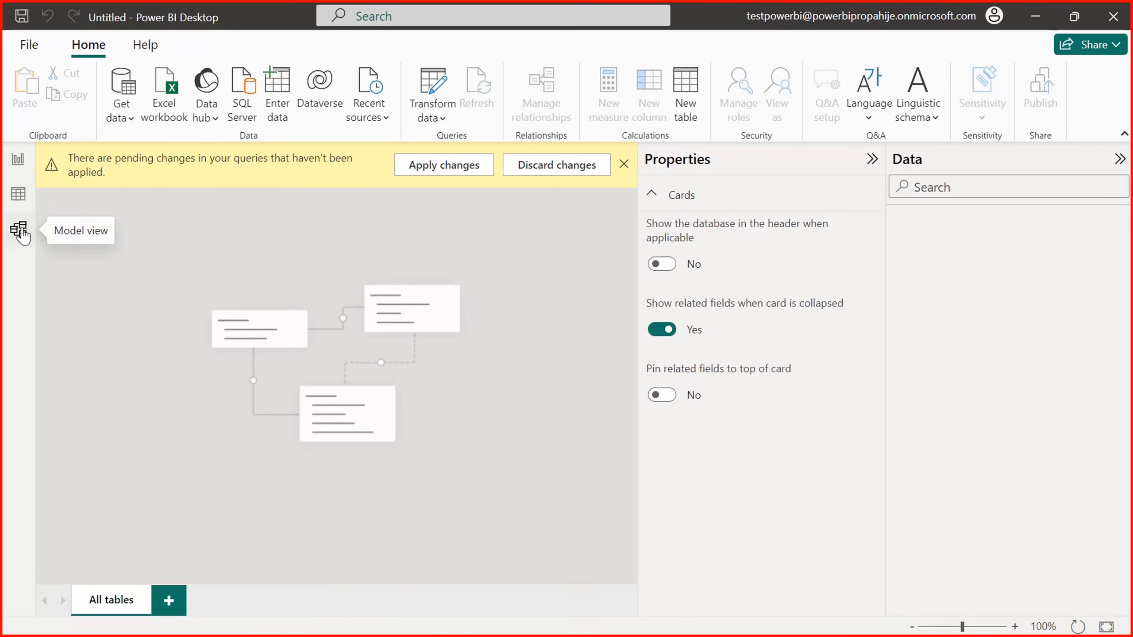
{"action": "key", "text": "alt+Tab"}
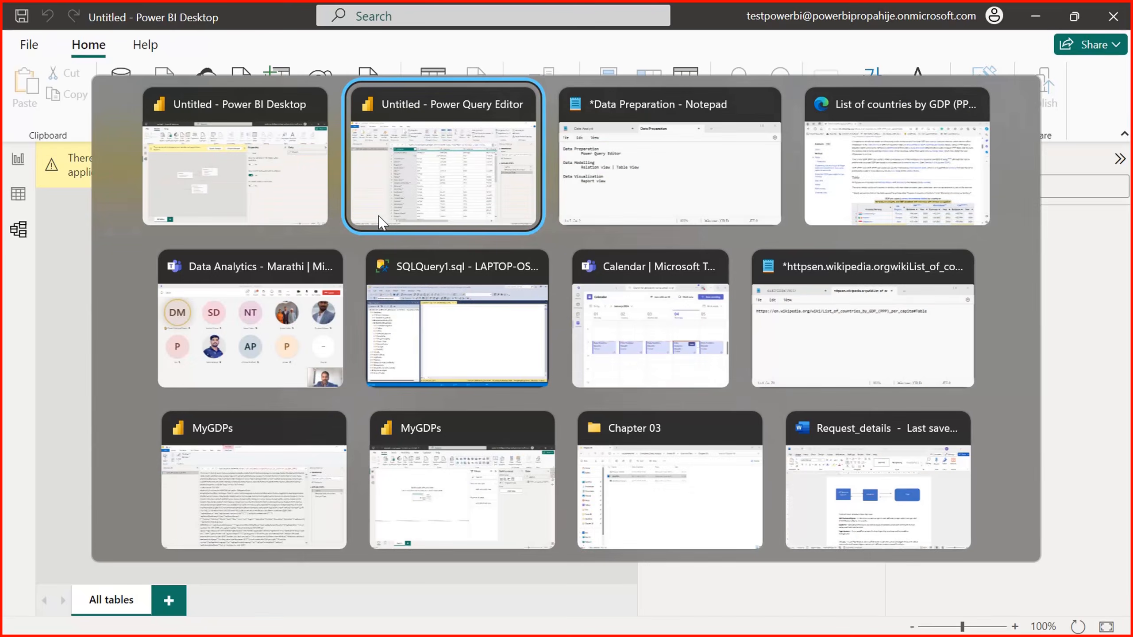
{"action": "left_click", "coordinate": [379, 222]}
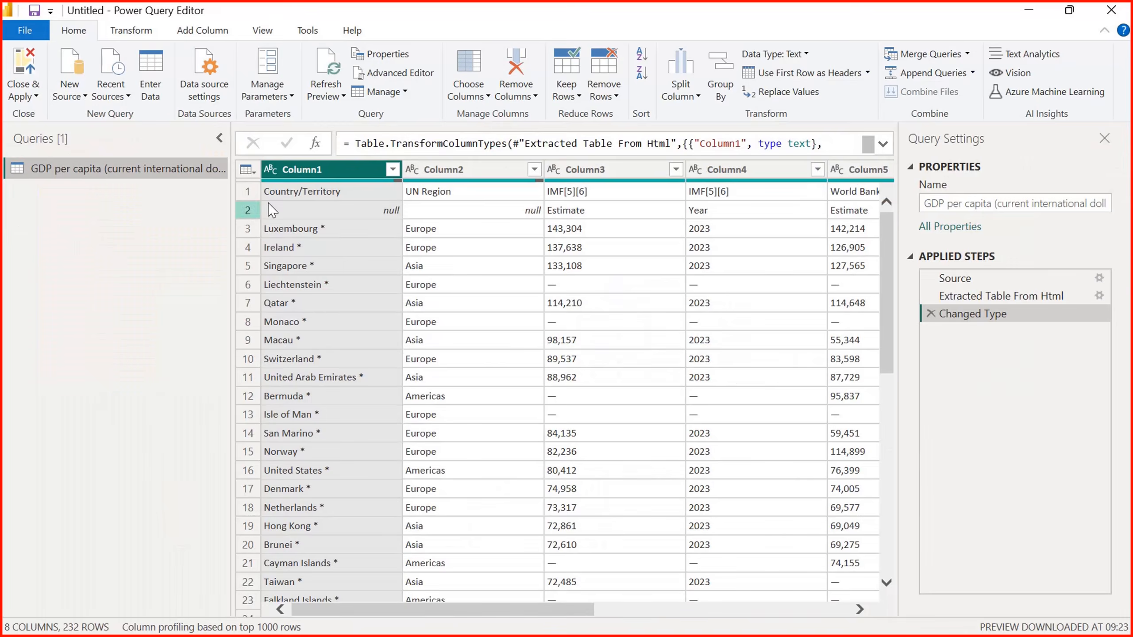
{"action": "key", "text": "alt+Tab"}
{"action": "left_click", "coordinate": [15, 208]}
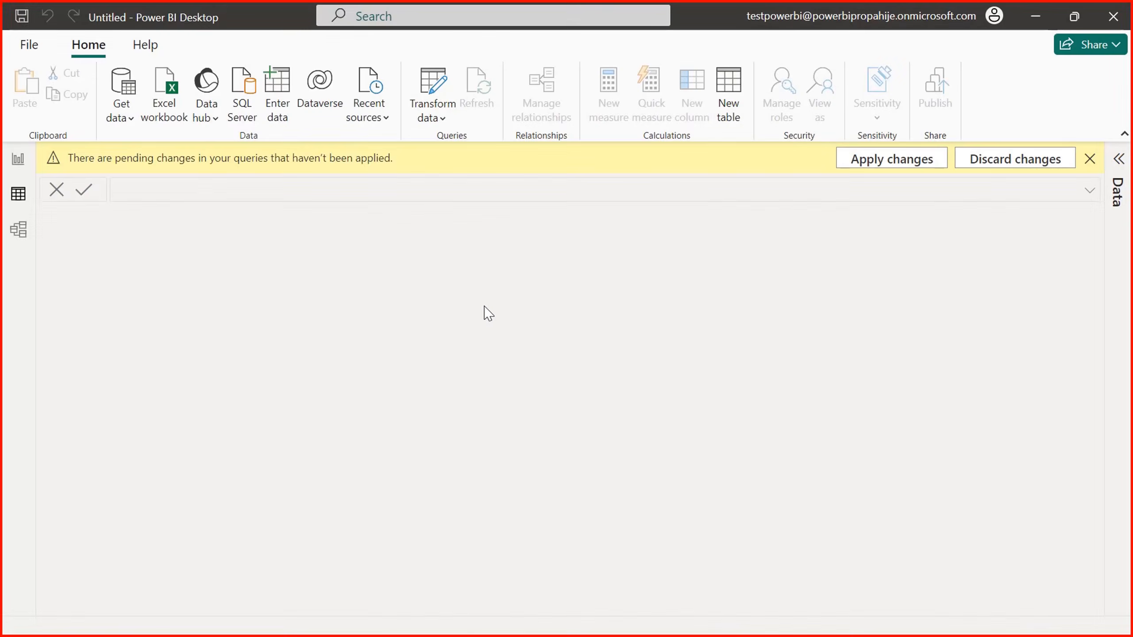
- Return to the Notepad note and change "Relation view" to "Relation/model view"
{"action": "key", "text": "alt+Tab"}
{"action": "key", "text": "Tab"}
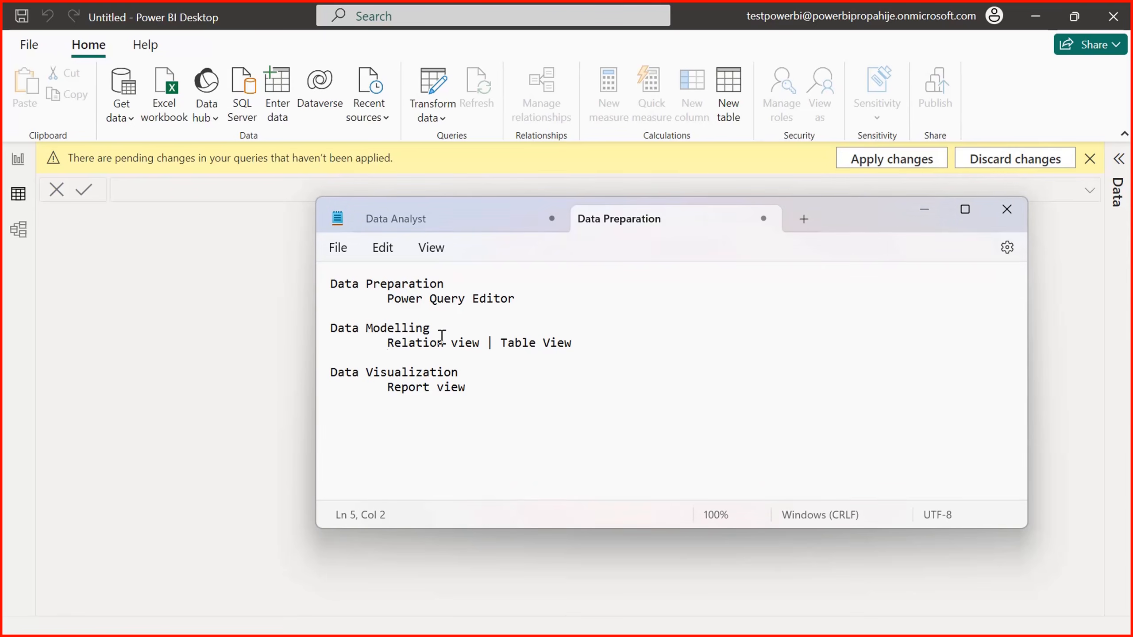
{"action": "double_click", "coordinate": [404, 344]}
{"action": "key", "text": "Right"}
{"action": "type", "text": "/mo"}
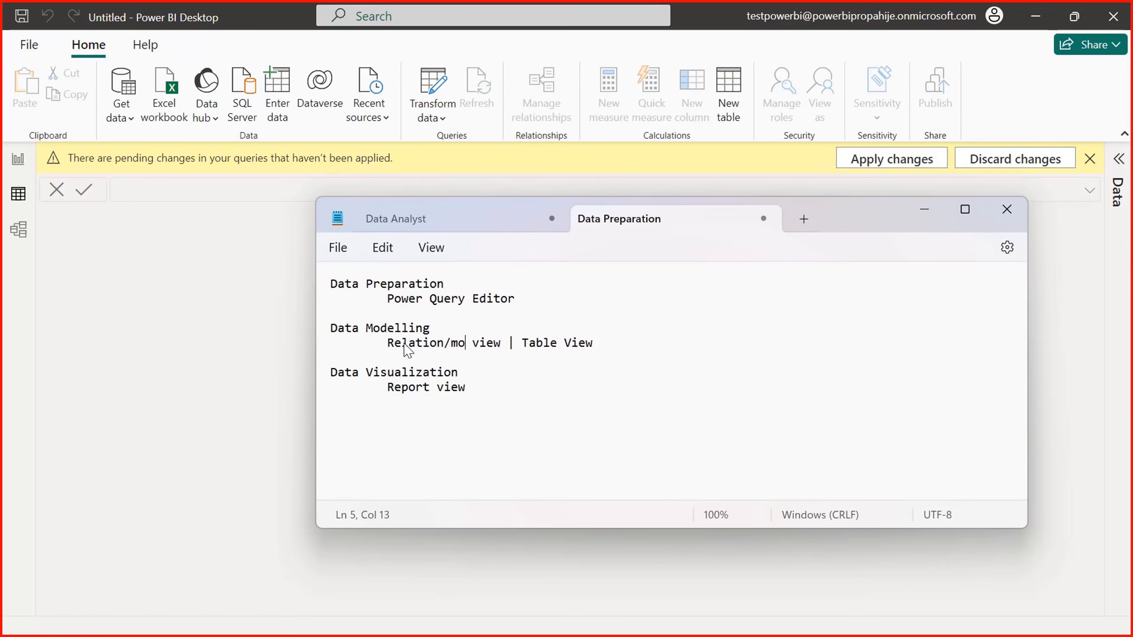
{"action": "type", "text": "del"}
- Insert "data/" before "Table View" so the entry reads "data/Table View"
{"action": "key", "text": "Right"}
{"action": "key", "text": "Right"}
{"action": "key", "text": "Right"}
{"action": "key", "text": "Right"}
{"action": "key", "text": "Right"}
{"action": "key", "text": "Right"}
{"action": "key", "text": "Right"}
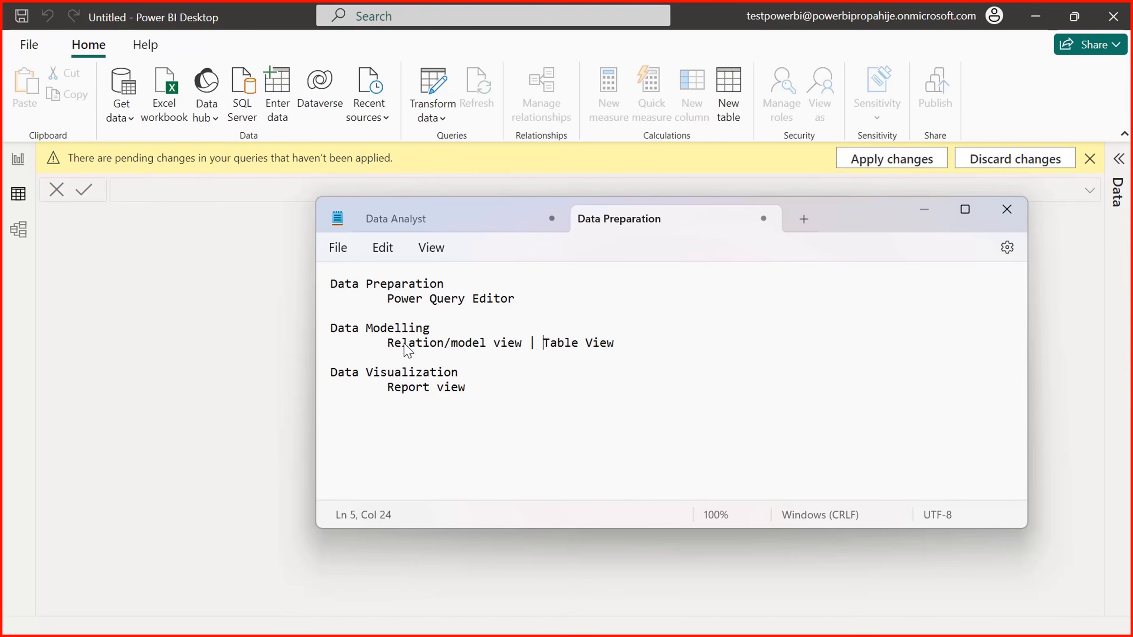
{"action": "type", "text": "/data"}
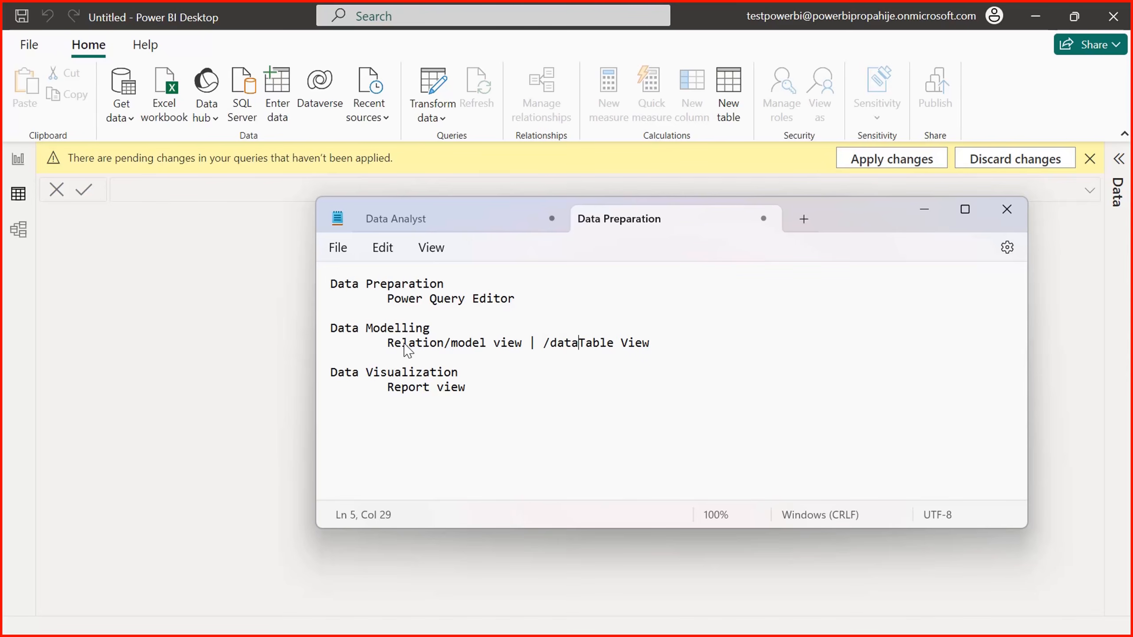
{"action": "key", "text": "BackSpace"}
{"action": "key", "text": "BackSpace"}
{"action": "key", "text": "BackSpace"}
{"action": "key", "text": "BackSpace"}
{"action": "key", "text": "BackSpace"}
{"action": "type", "text": "data/"}
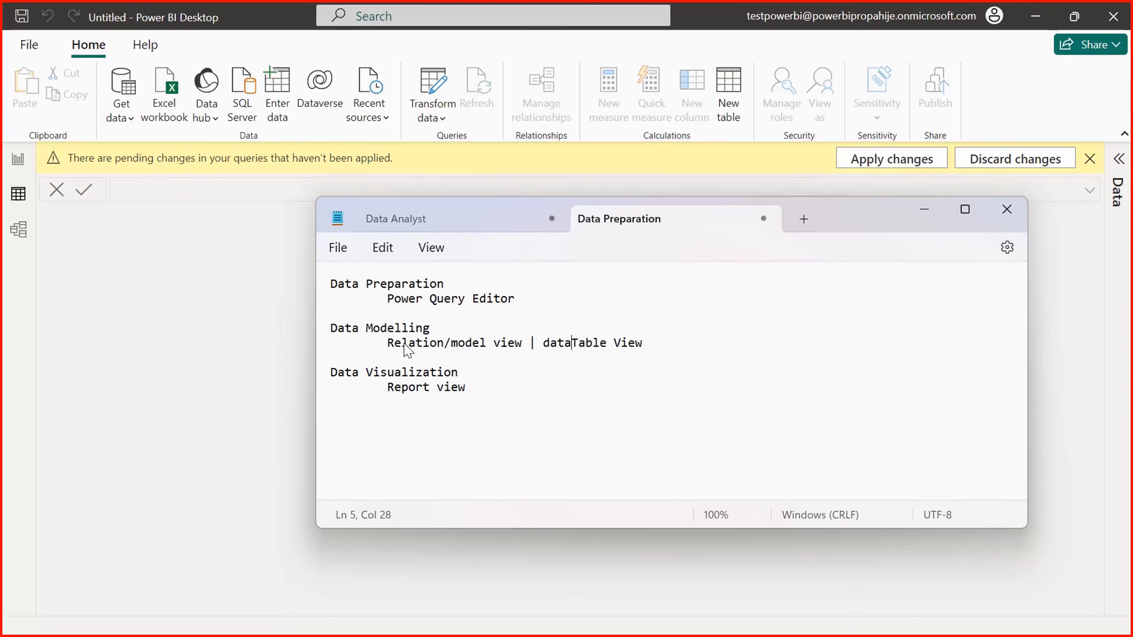
- Check the Table view in Power BI Desktop, highlight "Data Visualization" in the note, and open the Report view
{"action": "key", "text": "alt+Tab"}
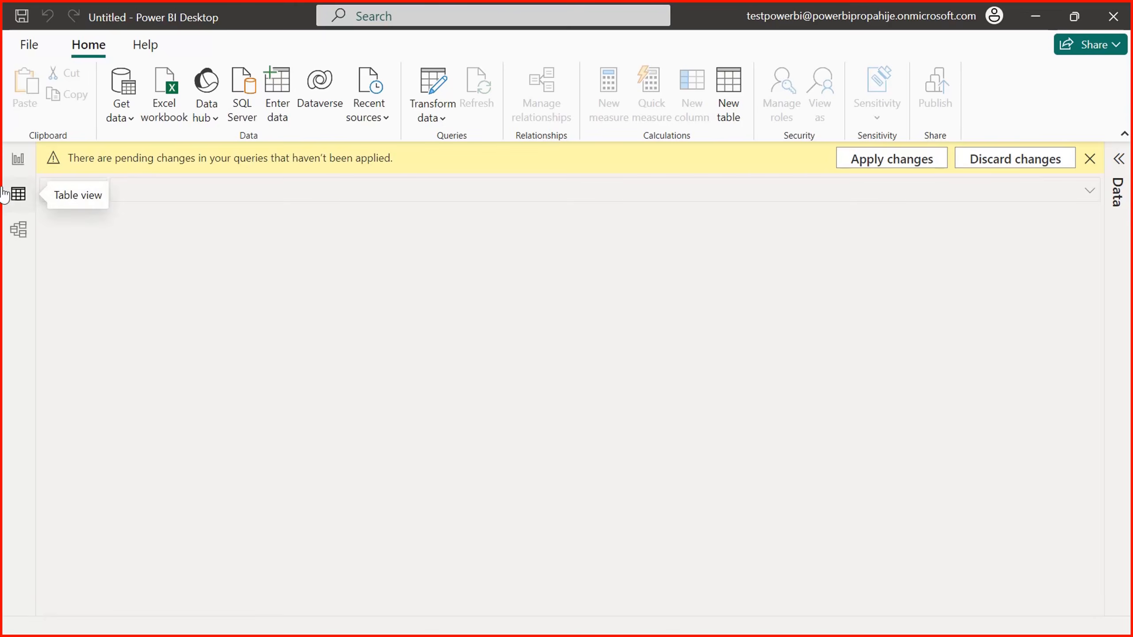
{"action": "key", "text": "alt+Tab"}
{"action": "left_click_drag", "start_coordinate": [476, 372], "coordinate": [319, 373]}
{"action": "left_click", "coordinate": [18, 158]}
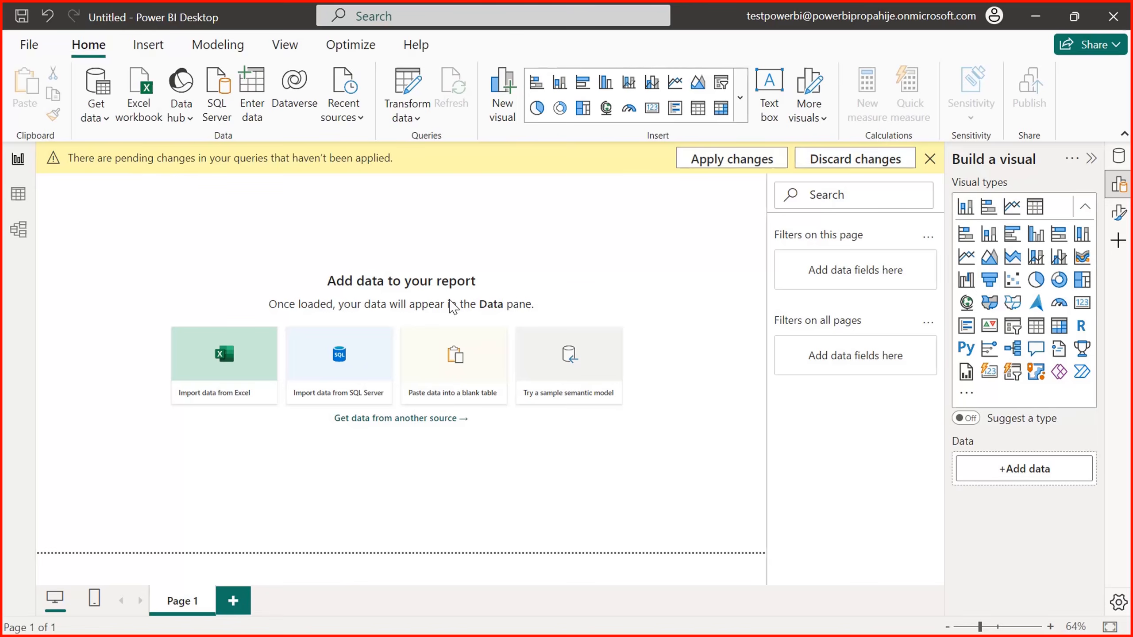
- In the note, append "-- Data cleaning, data processing - data transformation" to the "Power Query Editor" line
{"action": "key", "text": "alt+Tab"}
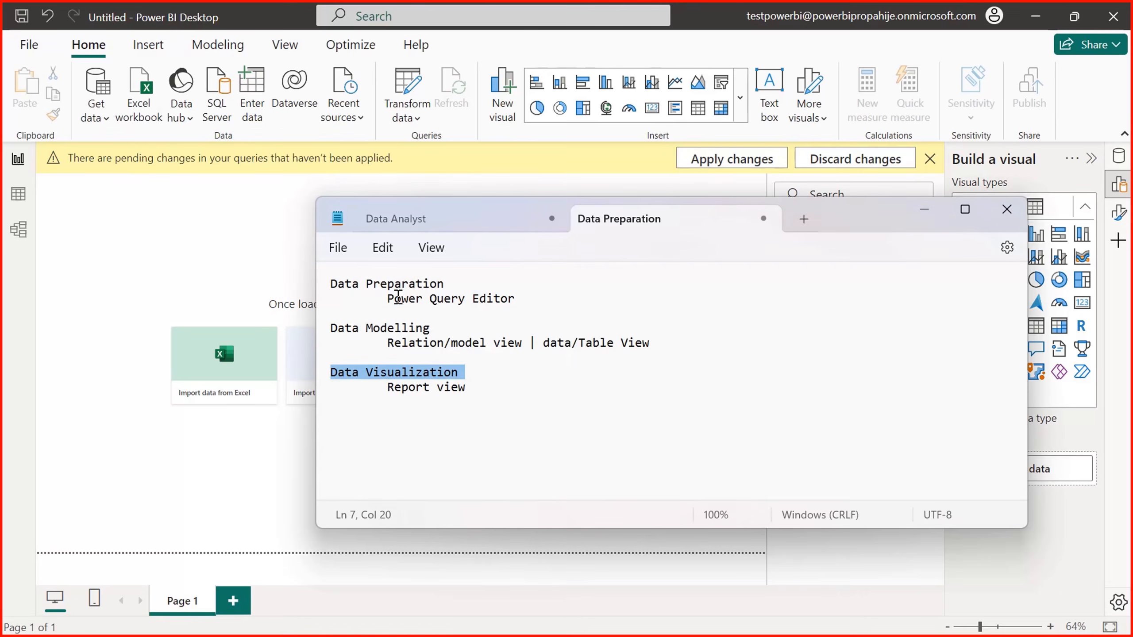
{"action": "left_click_drag", "start_coordinate": [392, 299], "coordinate": [513, 296]}
{"action": "left_click", "coordinate": [533, 321]}
{"action": "left_click", "coordinate": [552, 299]}
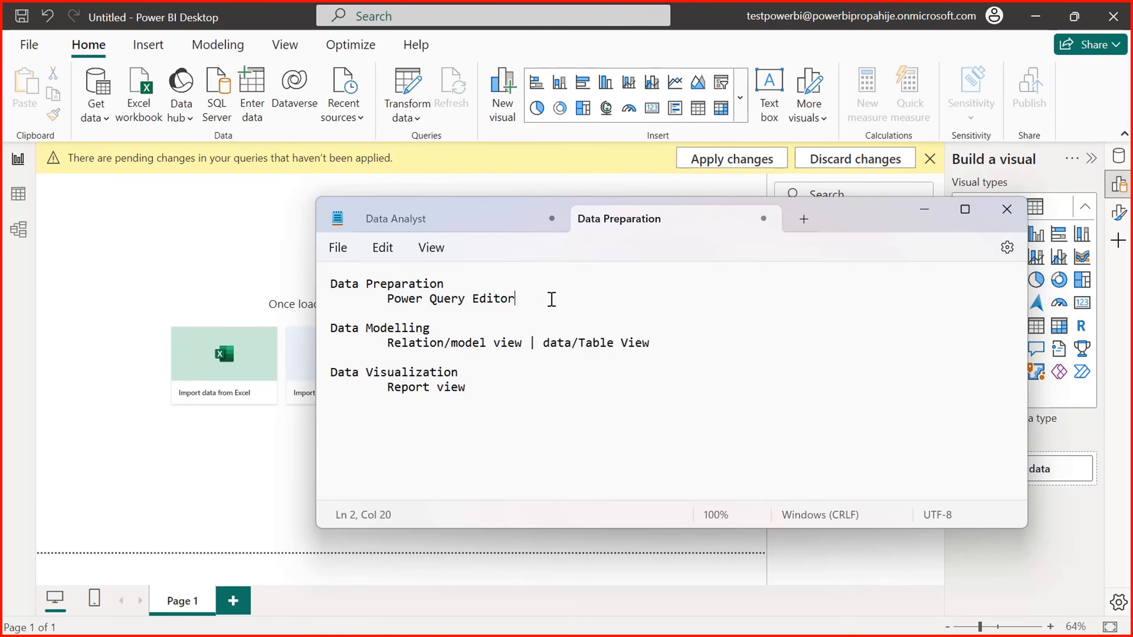
{"action": "type", "text": "-- Data cleaning, data "}
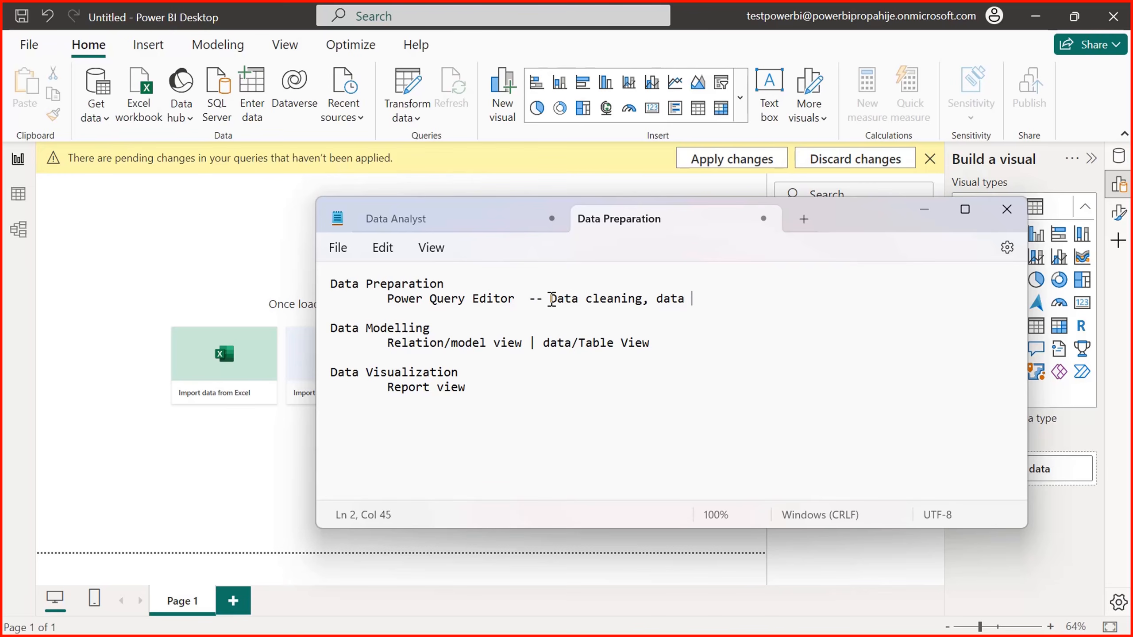
{"action": "type", "text": "processing - data transfor"}
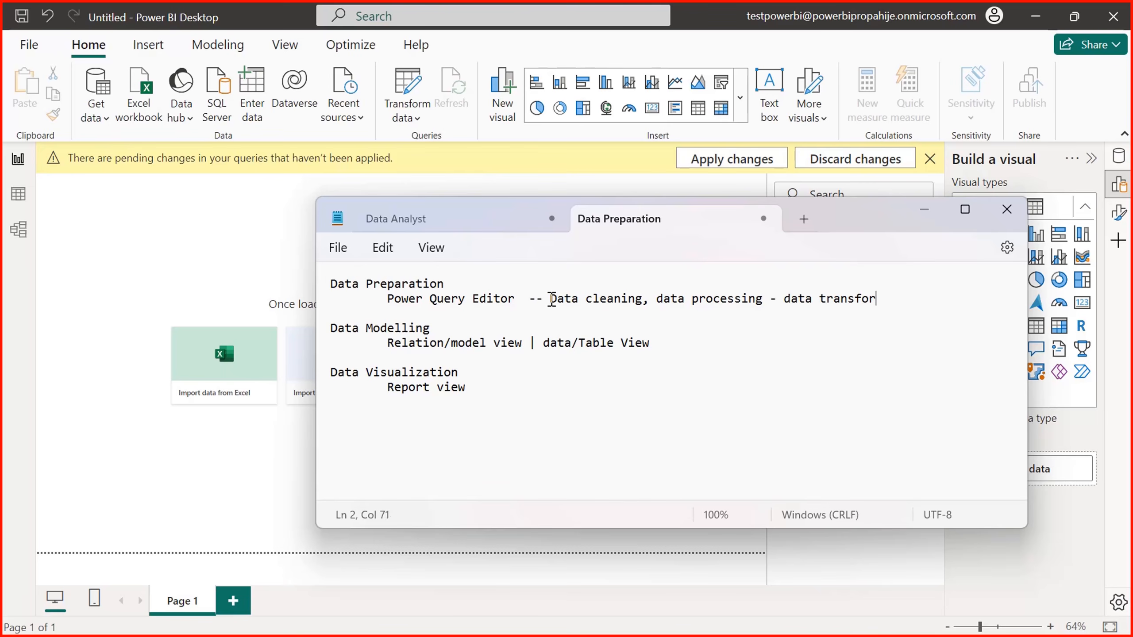
{"action": "type", "text": "mation"}
- Move "| data/Table View" onto its own line, indented beneath "Relation/model view"
{"action": "key", "text": "Left"}
{"action": "key", "text": "Left"}
{"action": "key", "text": "Left"}
{"action": "key", "text": "Return"}
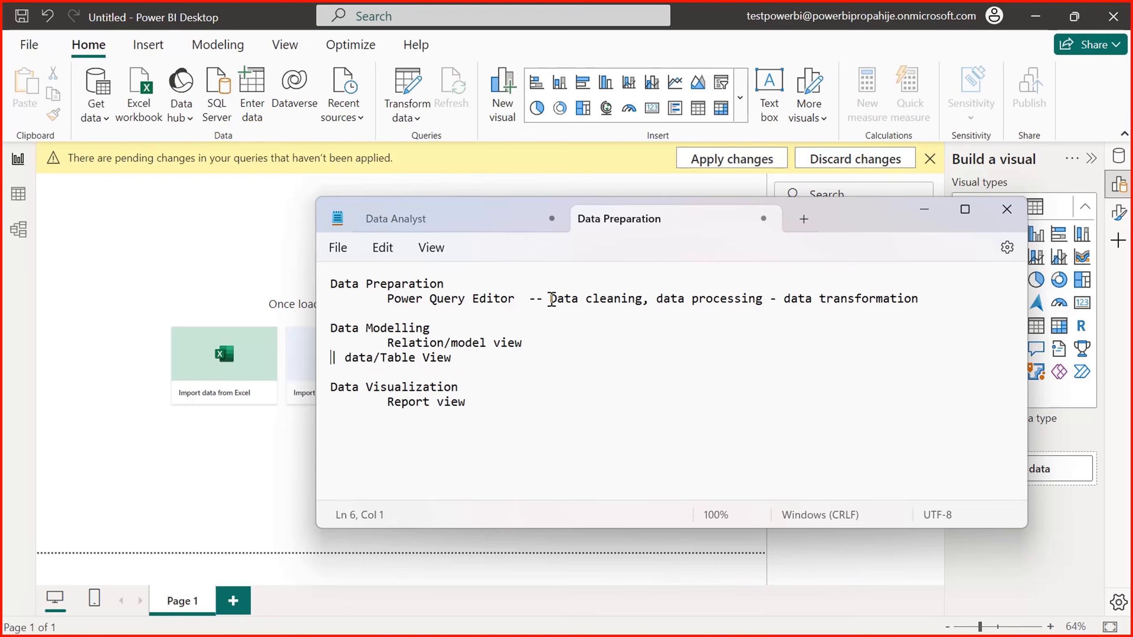
{"action": "key", "text": "BackSpace"}
{"action": "key", "text": "BackSpace"}
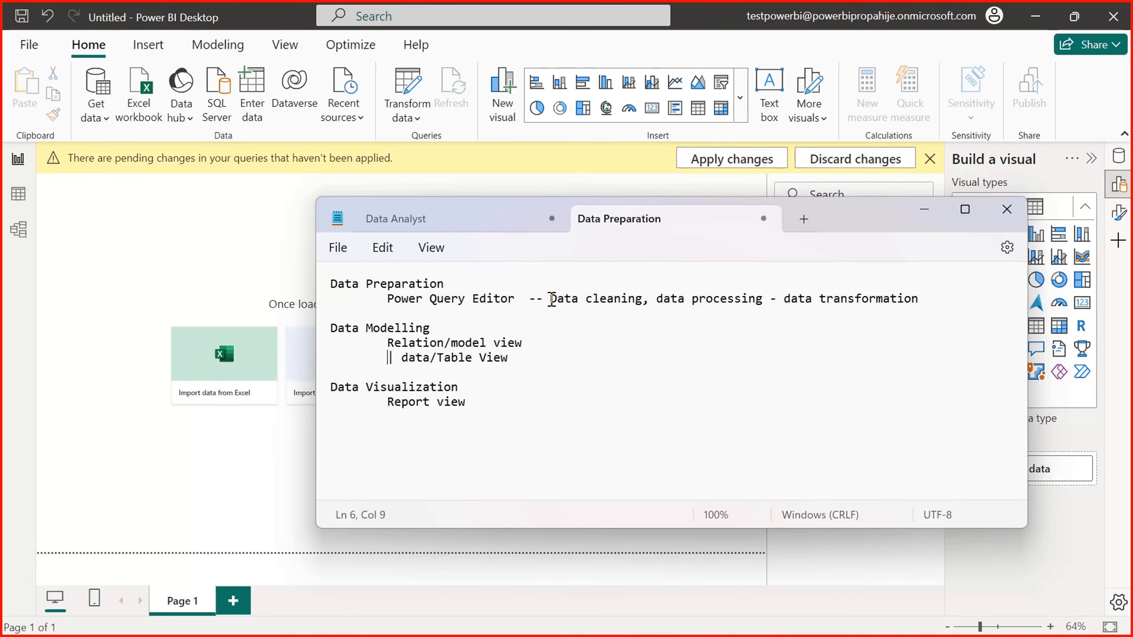
- Append "-- Joining the tables with join kind" to the "Relation/model view" line
{"action": "key", "text": "End"}
{"action": "type", "text": "Joining the d"}
{"action": "type", "text": "ables w"}
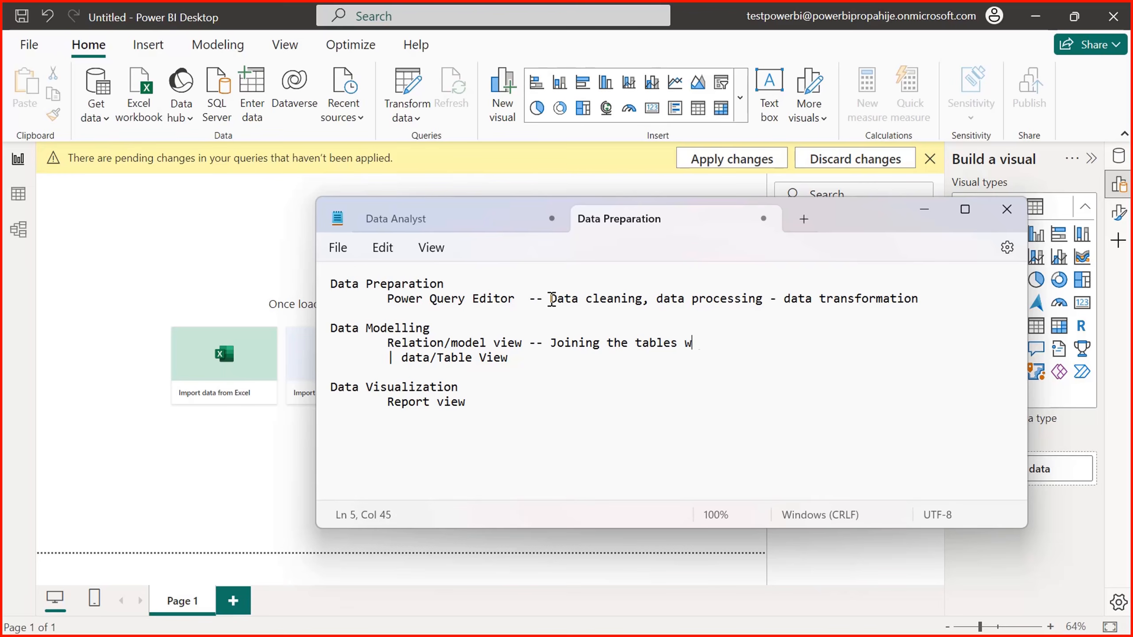
{"action": "type", "text": "ith "}
{"action": "type", "text": "join kind"}
- Append "-- tabular data display" to the "data/Table View" line
{"action": "type", "text": "-- "}
{"action": "type", "text": "tabular "}
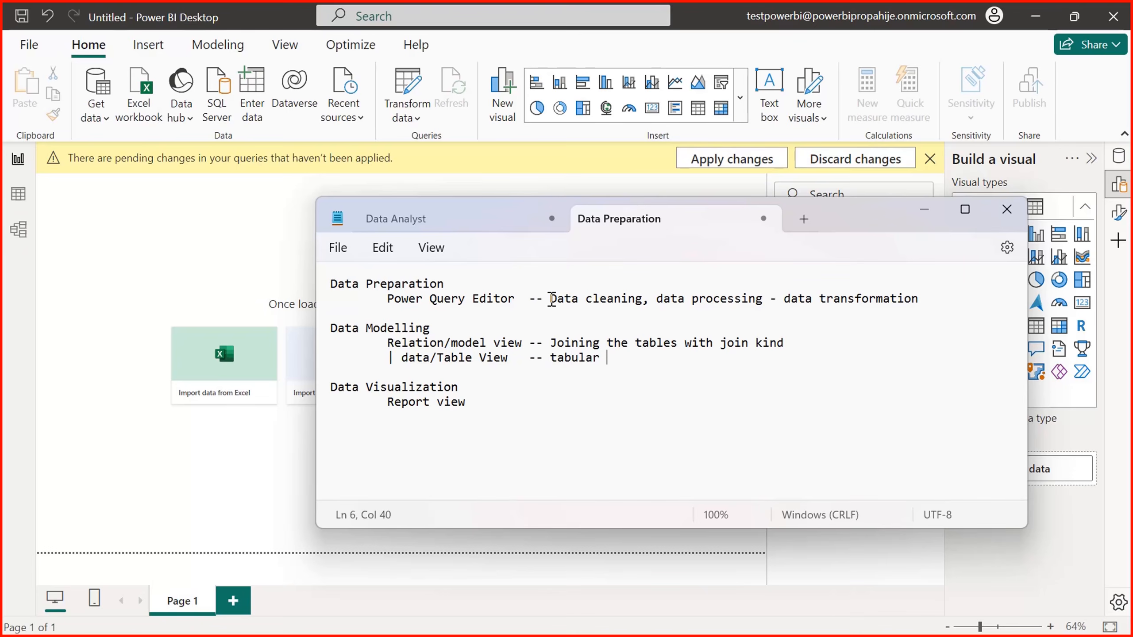
{"action": "type", "text": "data display"}
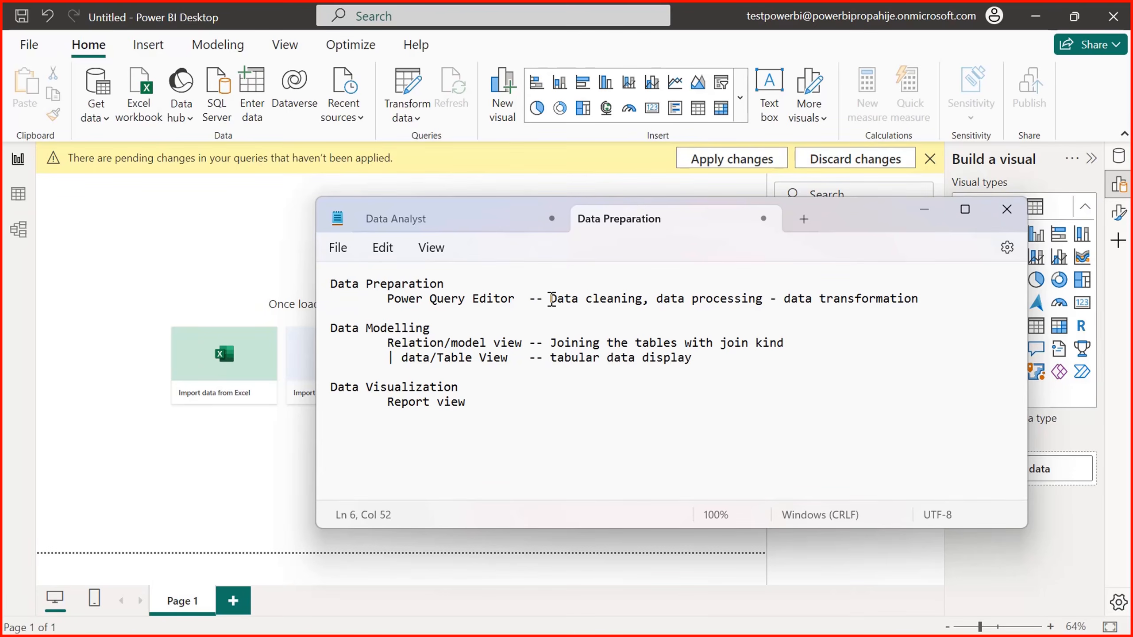
- Switch to Power Query Editor to view the GDP per capita query
{"action": "key", "text": "alt+Tab"}
{"action": "key", "text": "alt+Tab"}
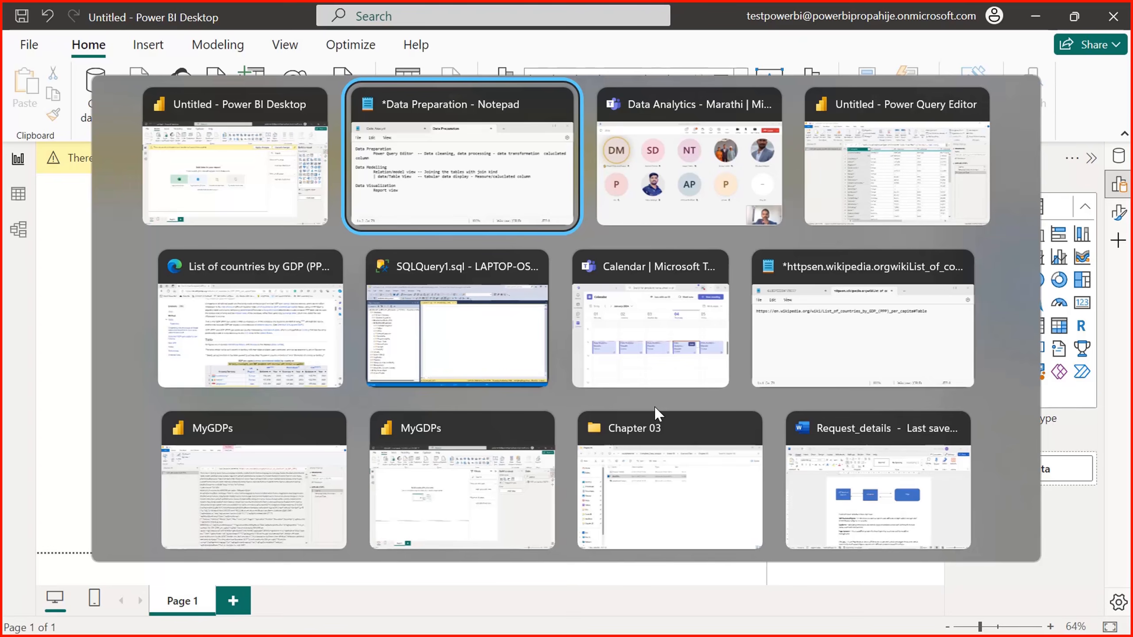
{"action": "key", "text": "alt+shift+Tab"}
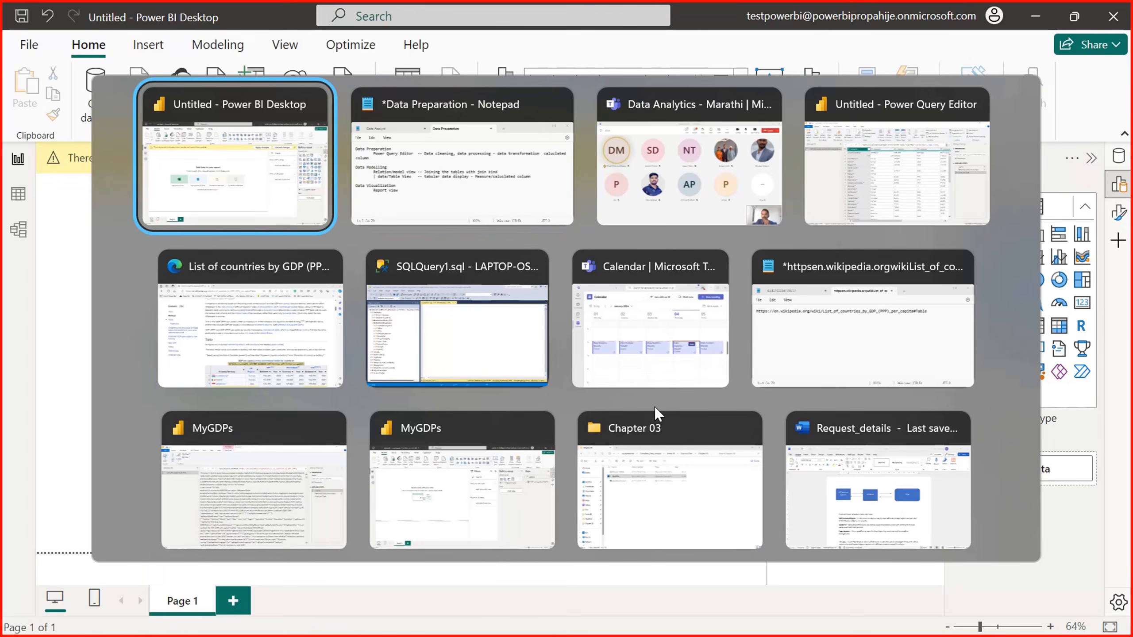
{"action": "key", "text": "alt+Tab"}
{"action": "key", "text": "alt+Tab"}
{"action": "key", "text": "alt+Tab"}
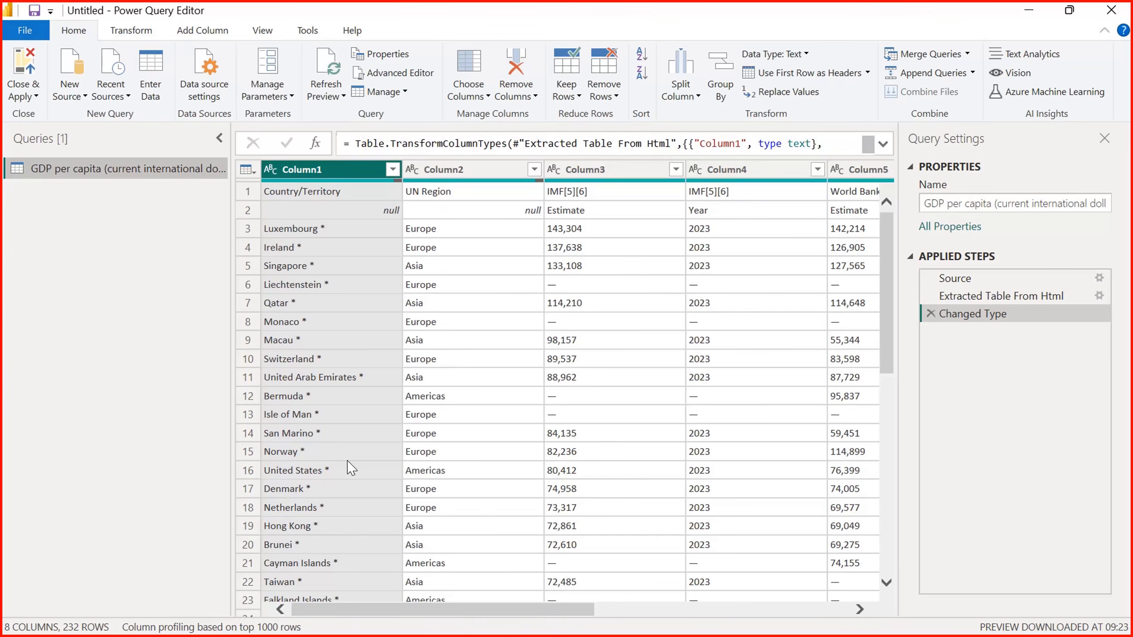
- Switch to Power BI Desktop and look at the Table view with its Data pane and the Model view
{"action": "key", "text": "alt+Tab"}
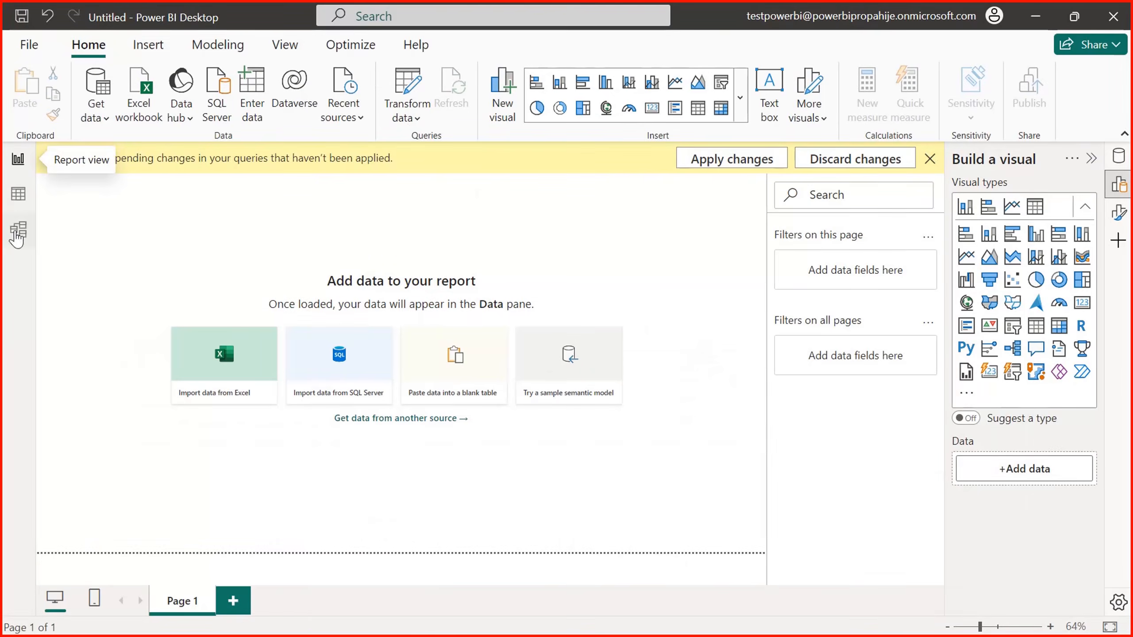
{"action": "left_click", "coordinate": [18, 197]}
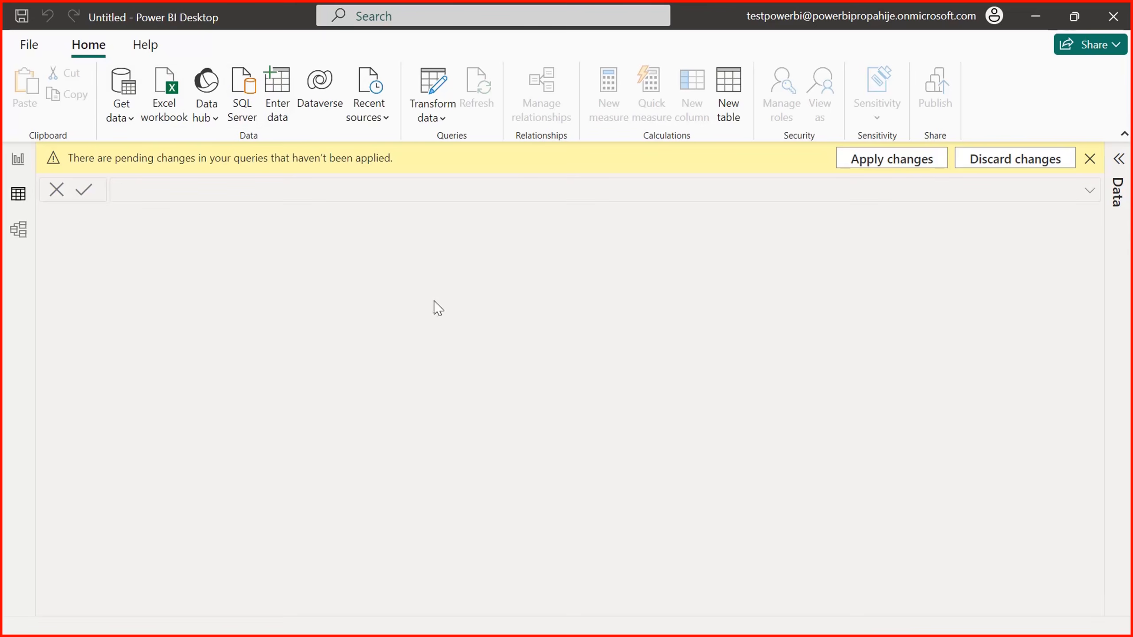
{"action": "left_click", "coordinate": [1121, 178]}
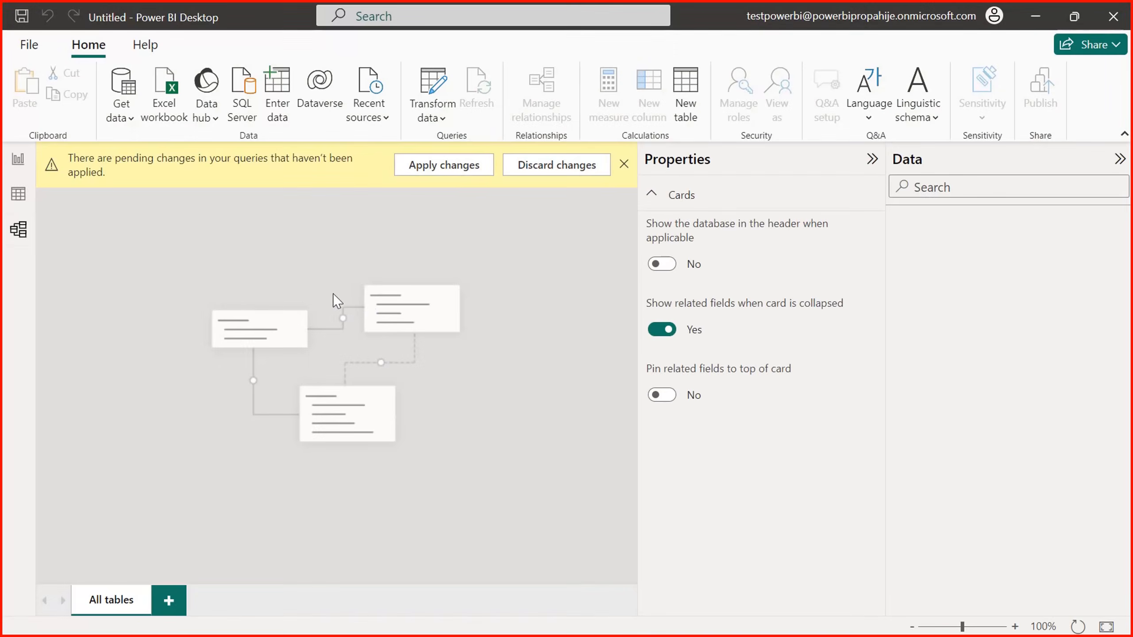
- Return to Power Query Editor and show the commands for adding columns to the GDP per capita query
{"action": "key", "text": "alt+Tab"}
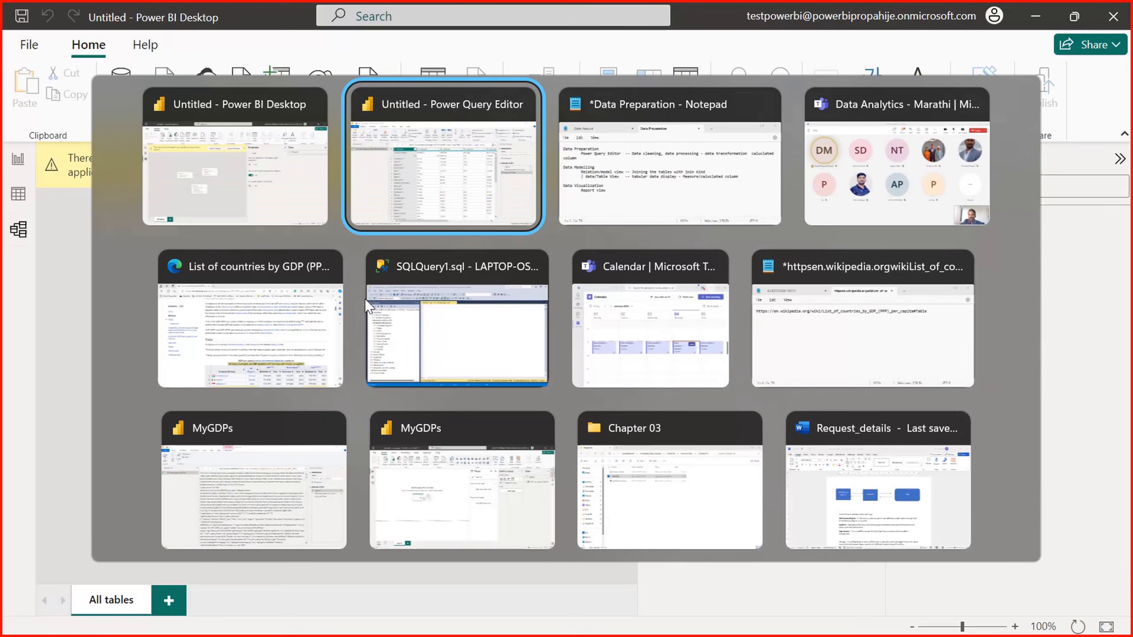
{"action": "key", "text": "Escape"}
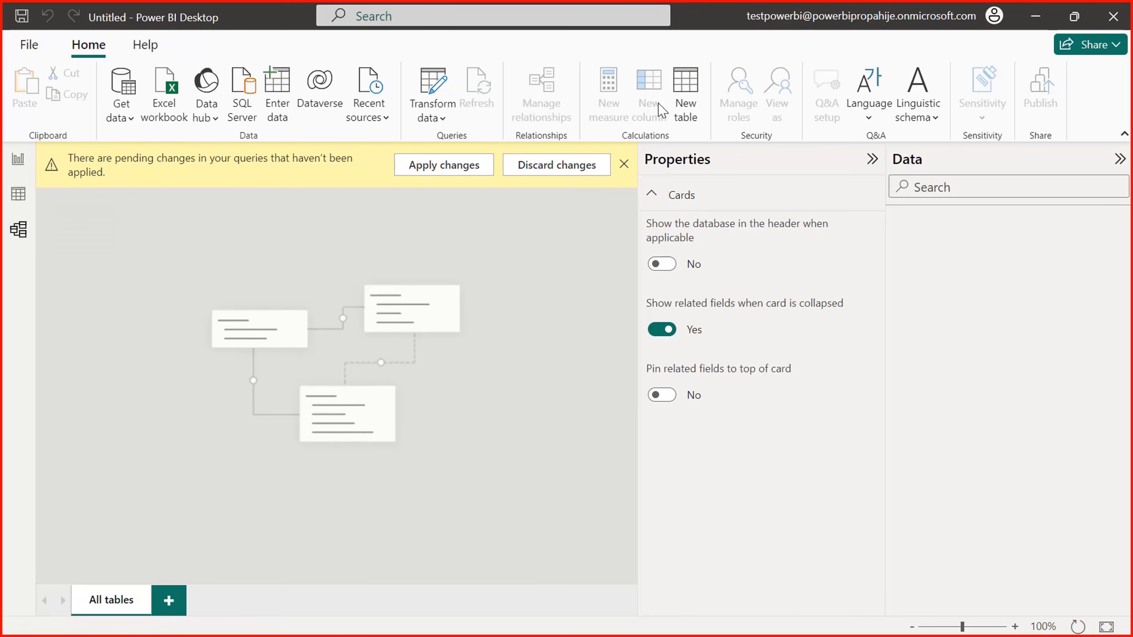
{"action": "key", "text": "alt+Tab"}
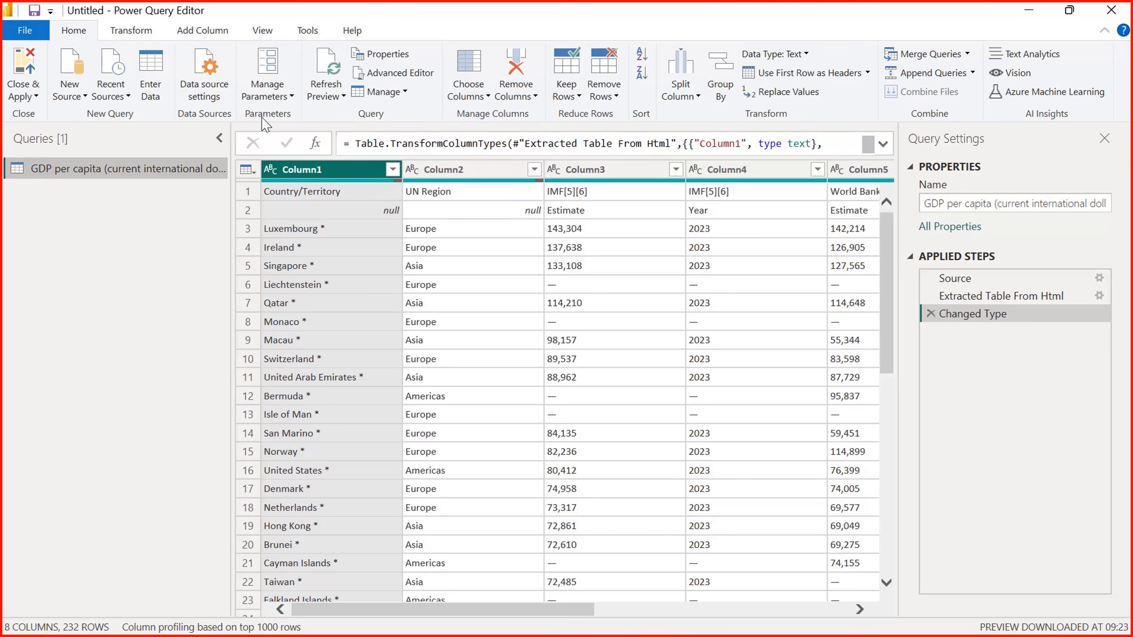
{"action": "left_click", "coordinate": [202, 36]}
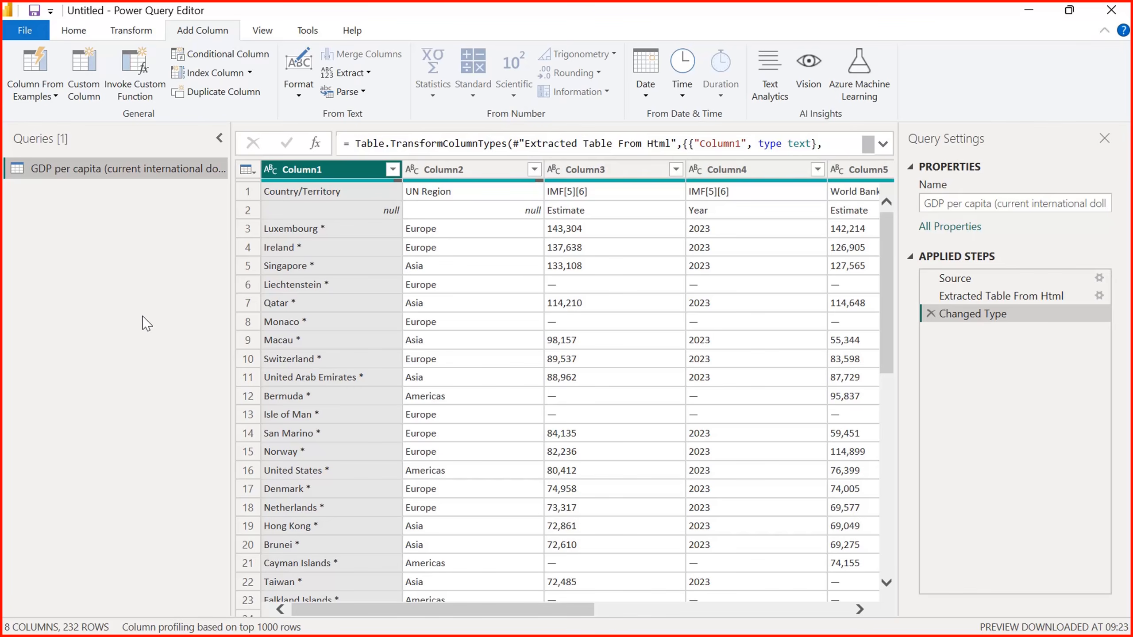
- Switch to Power BI Desktop and look at the Table view
{"action": "key", "text": "alt+Tab"}
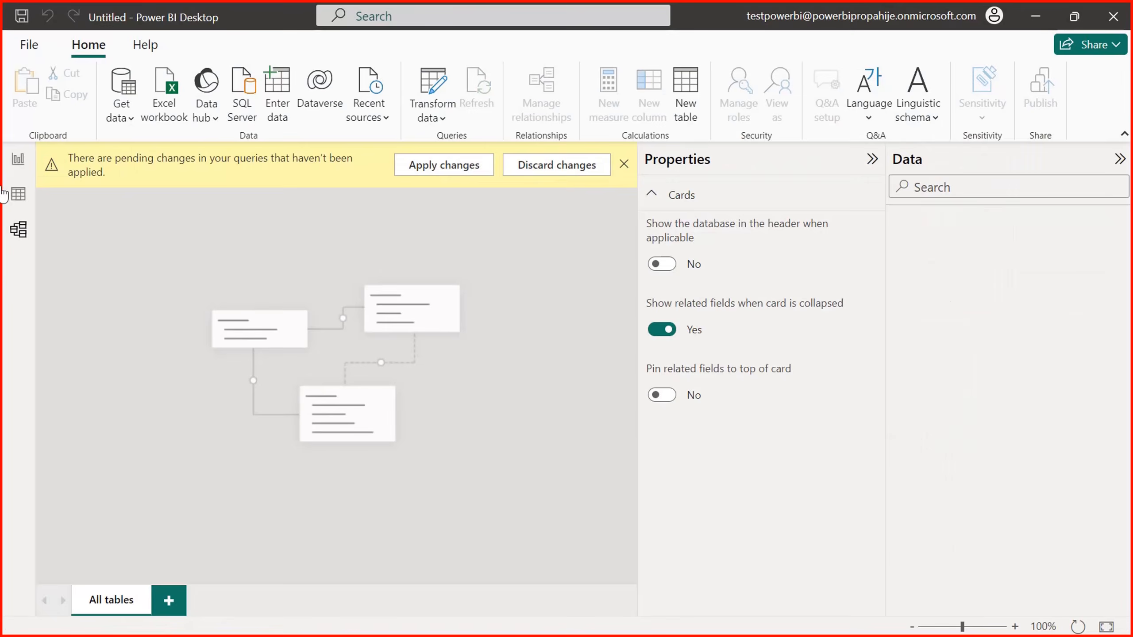
{"action": "left_click", "coordinate": [18, 194]}
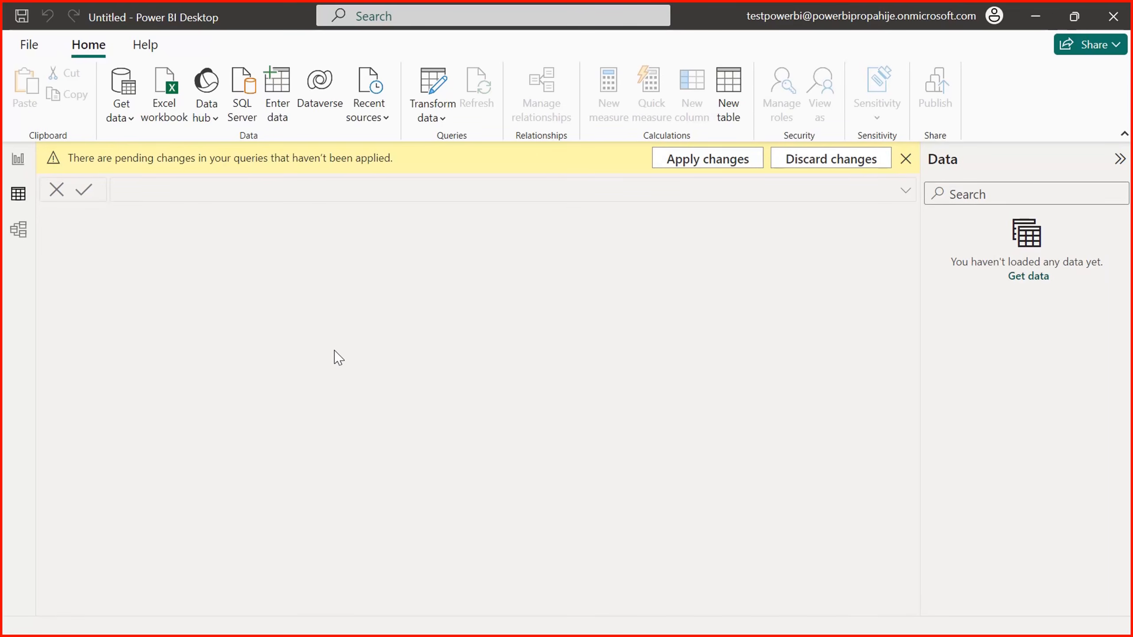
{"action": "key", "text": "alt+Tab"}
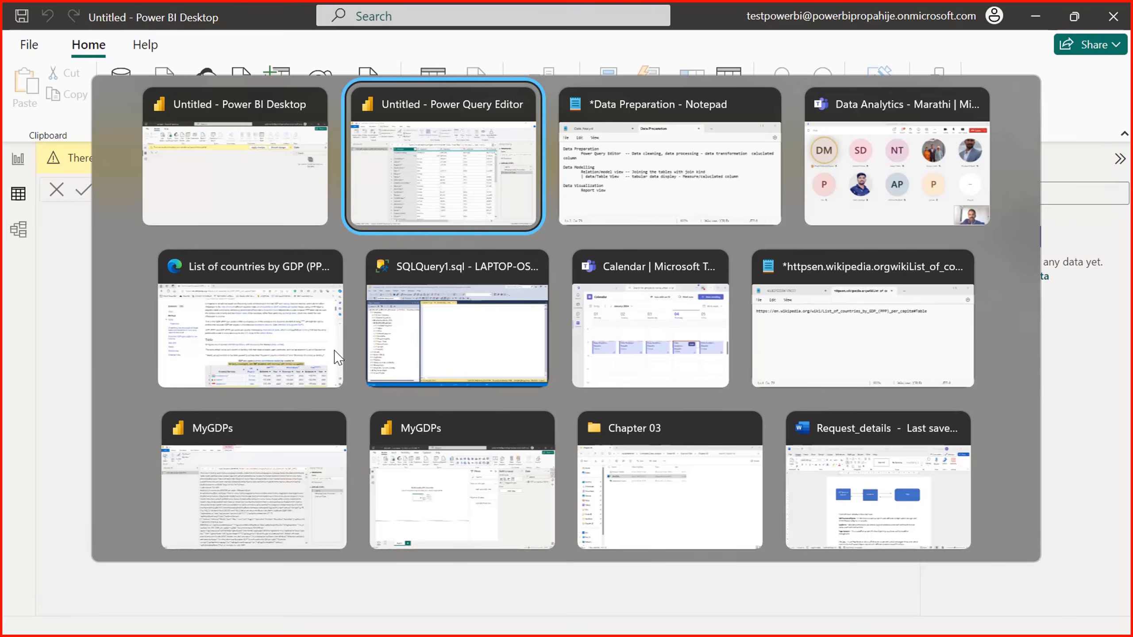
- Switch to the Data Preparation notes in Notepad and append "-- Charts/tables" to the "Report view" line
{"action": "key", "text": "alt+Tab"}
{"action": "key", "text": "Tab"}
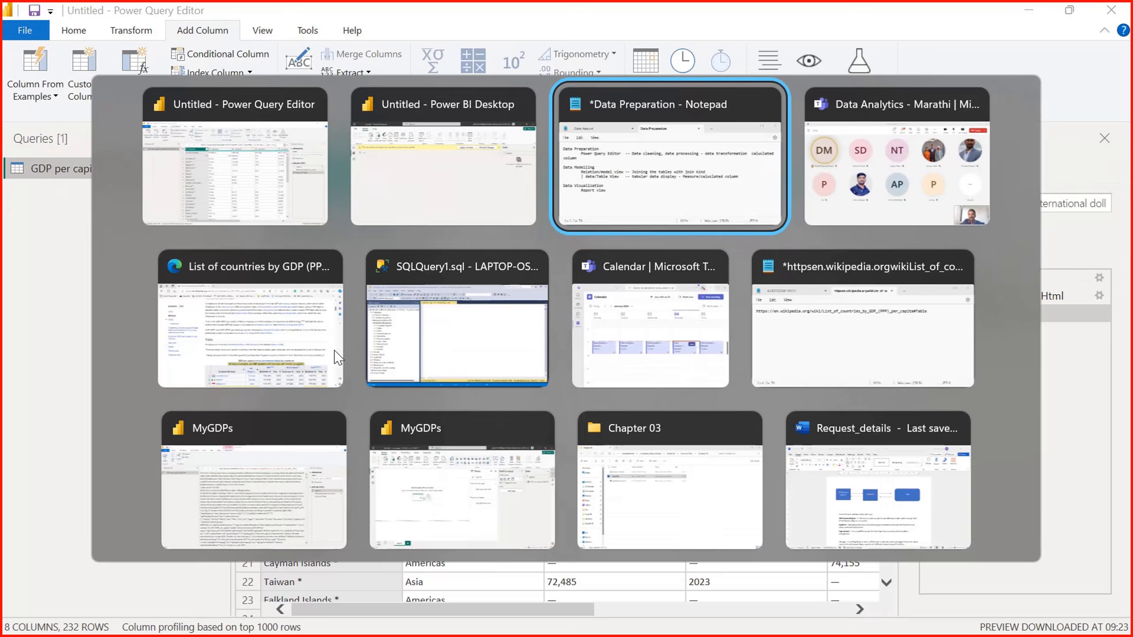
{"action": "left_click", "coordinate": [478, 412]}
{"action": "type", "text": "--"}
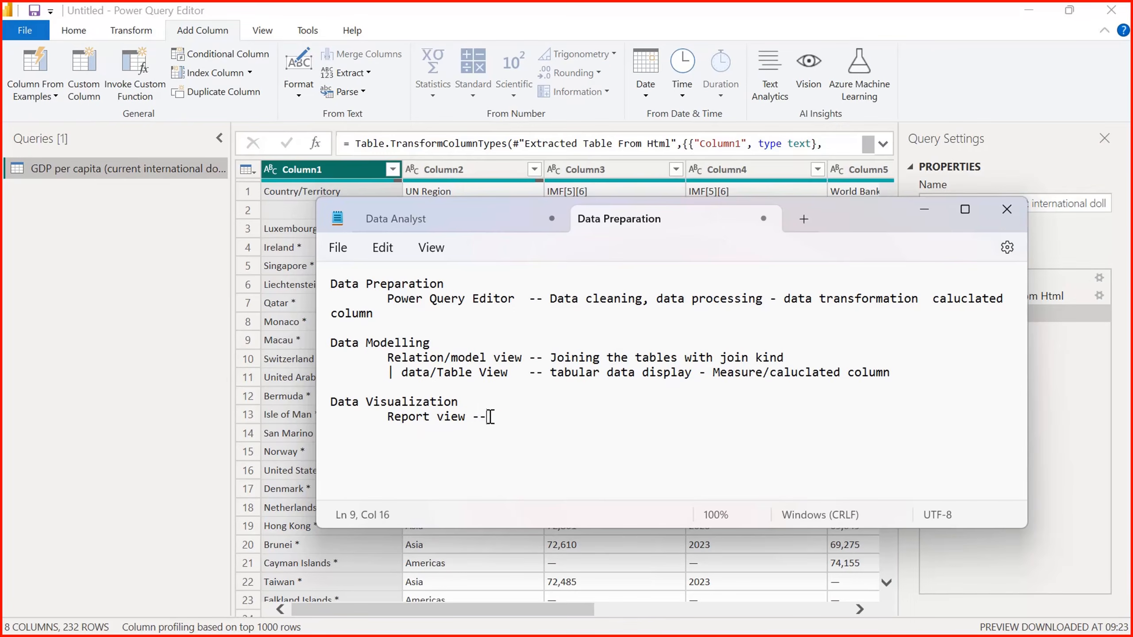
{"action": "type", "text": " Charts/v"}
{"action": "key", "text": "BackSpace"}
{"action": "type", "text": "tables"}
- Switch to Power BI Desktop and show the Report view with its visual types
{"action": "key", "text": "alt+Tab"}
{"action": "key", "text": "alt+Tab"}
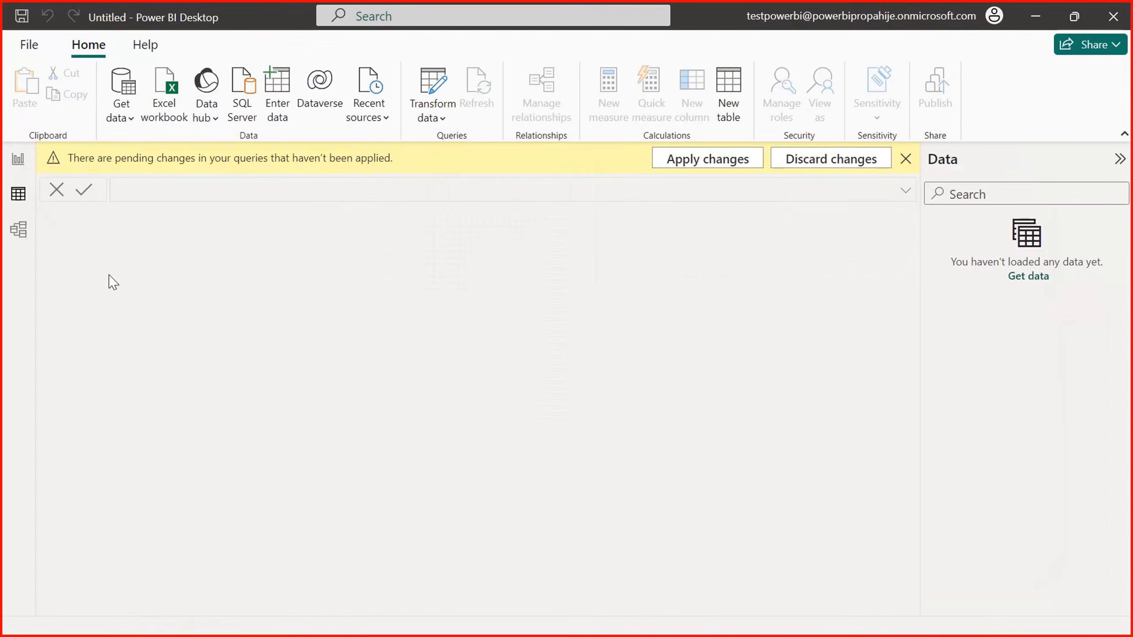
{"action": "left_click", "coordinate": [18, 159]}
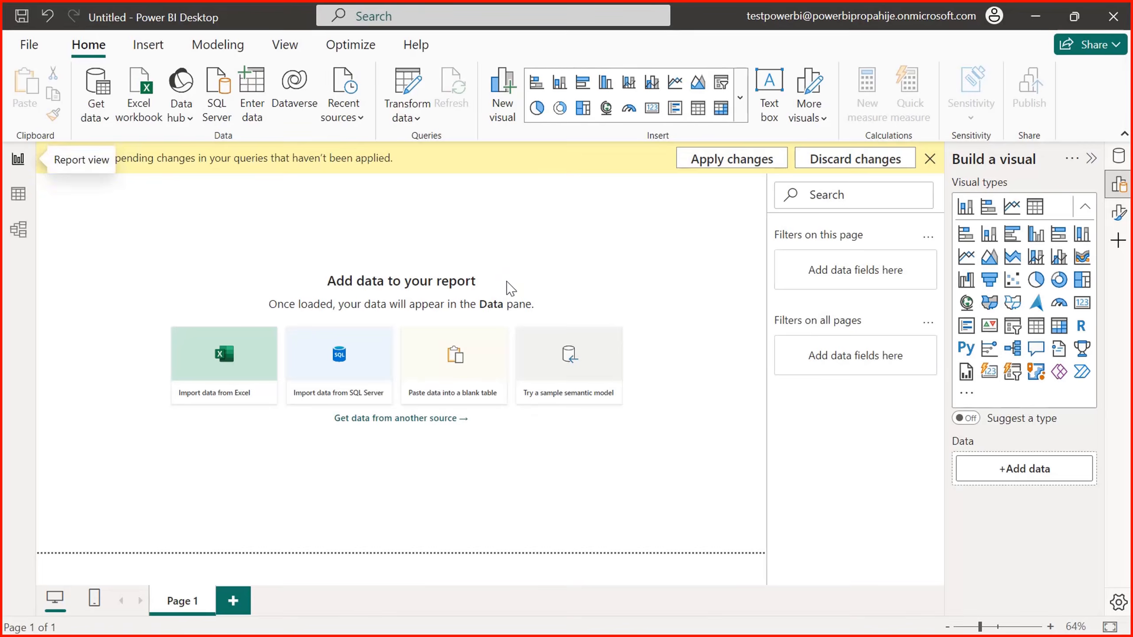
- Return to the Notepad notes and review the data preparation, modelling and visualization sections
{"action": "key", "text": "alt+Tab"}
{"action": "left_click_drag", "start_coordinate": [588, 417], "coordinate": [325, 289]}
{"action": "left_click", "coordinate": [444, 342]}
{"action": "left_click_drag", "start_coordinate": [423, 343], "coordinate": [354, 345]}
{"action": "left_click", "coordinate": [471, 434]}
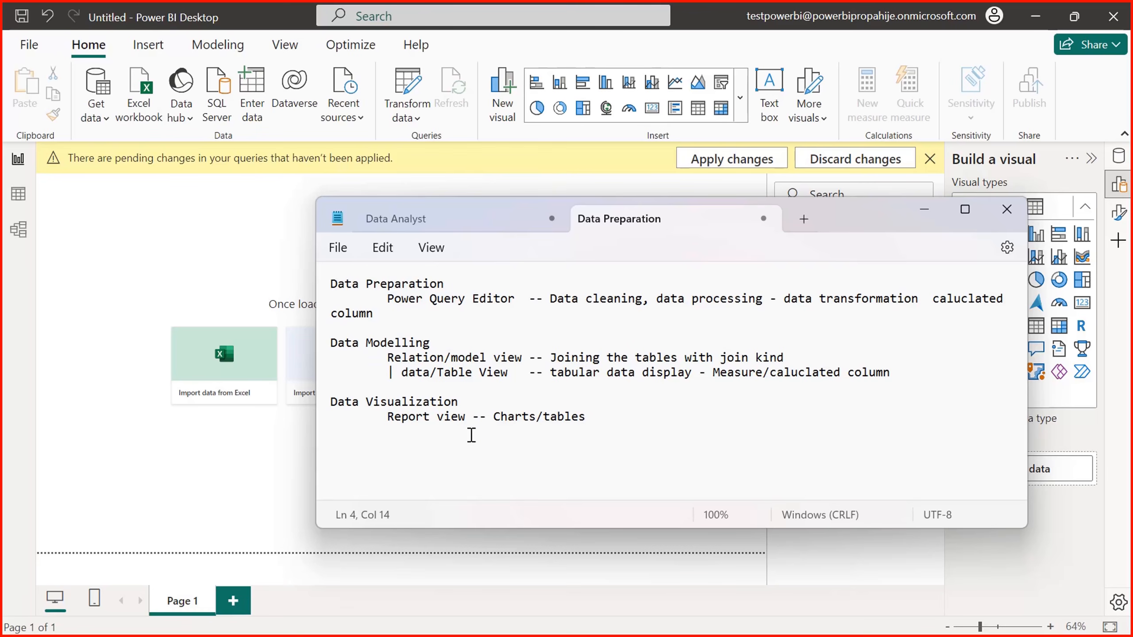
{"action": "left_click_drag", "start_coordinate": [588, 406], "coordinate": [348, 298]}
{"action": "left_click", "coordinate": [604, 400]}
- Switch to Power Query Editor and rename the GDP per capita query as GDP
{"action": "key", "text": "alt+Tab"}
{"action": "key", "text": "Tab"}
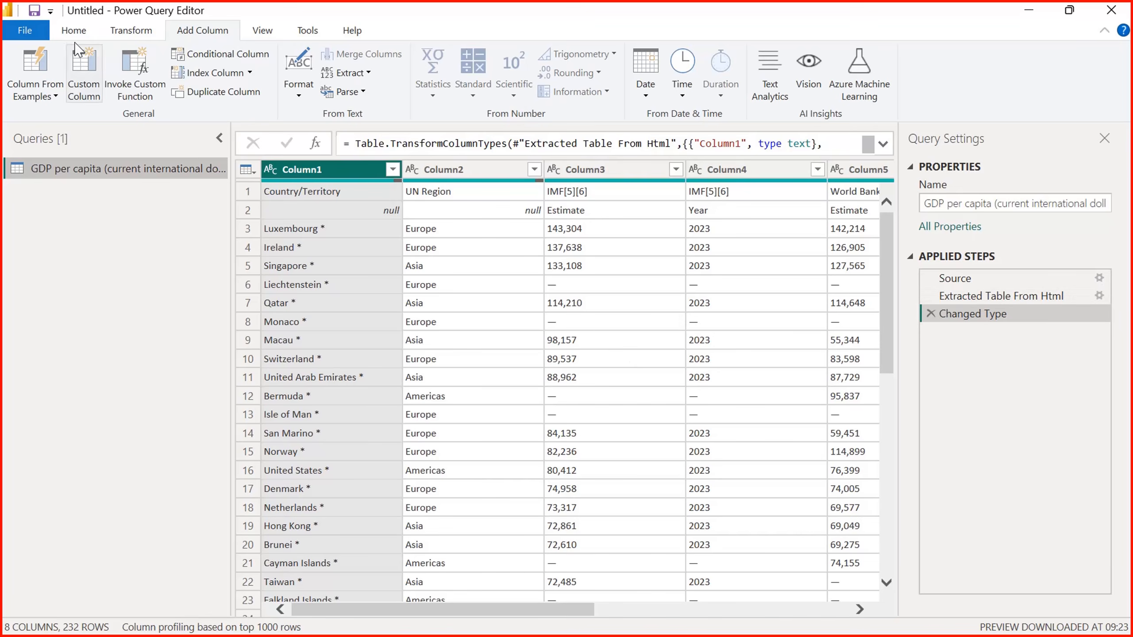
{"action": "left_click", "coordinate": [60, 32]}
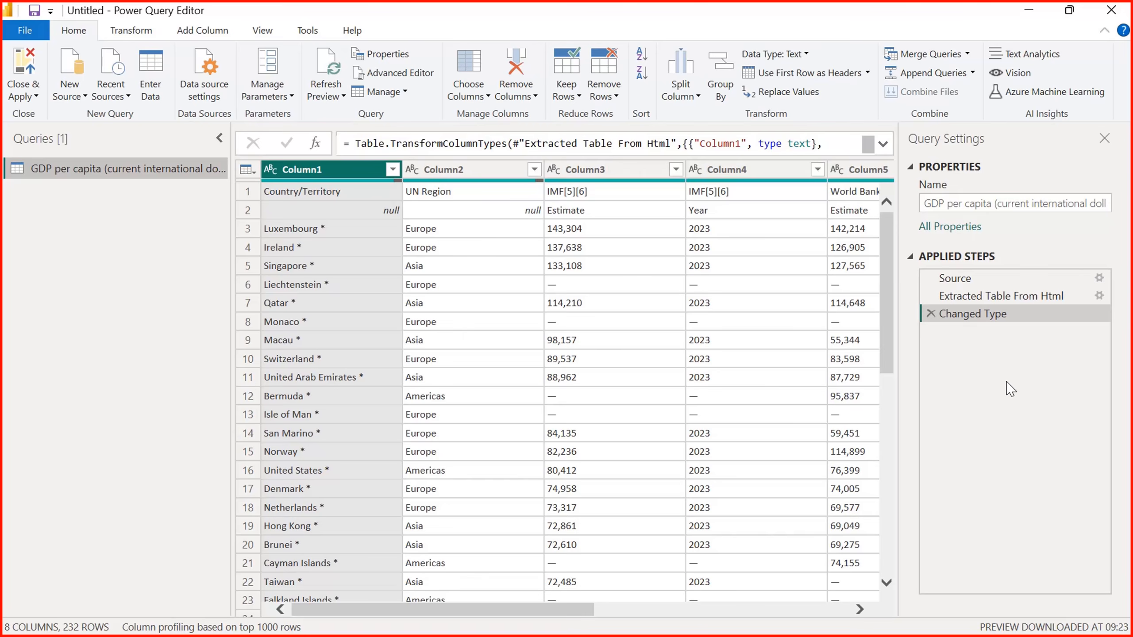
{"action": "left_click", "coordinate": [980, 204]}
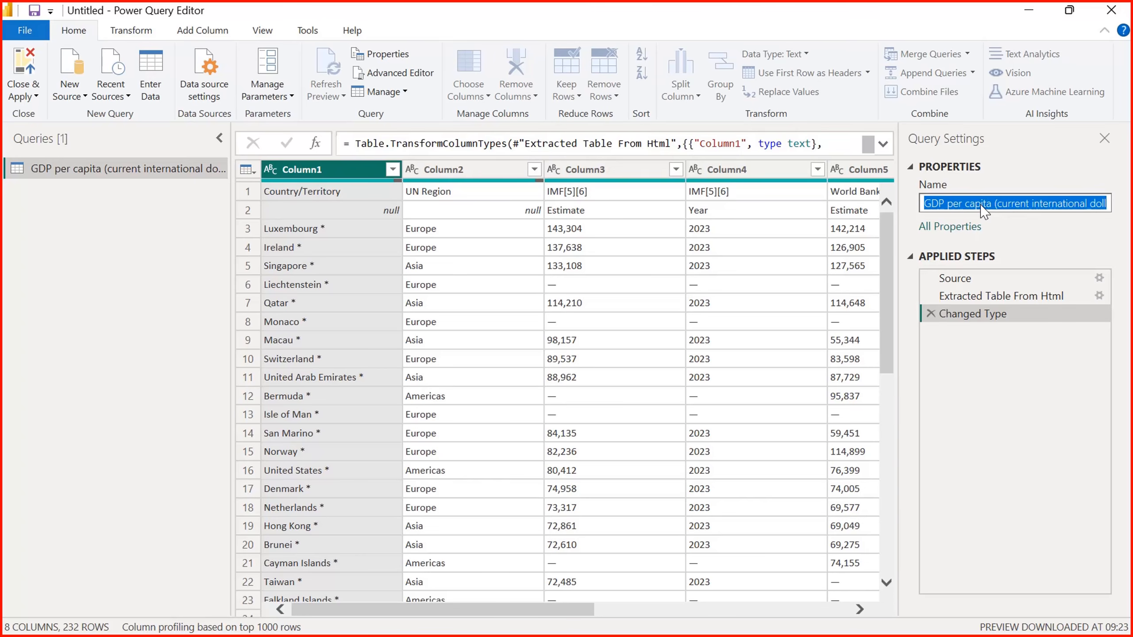
{"action": "triple_click", "coordinate": [1002, 204]}
{"action": "type", "text": "GDP"}
{"action": "key", "text": "Return"}
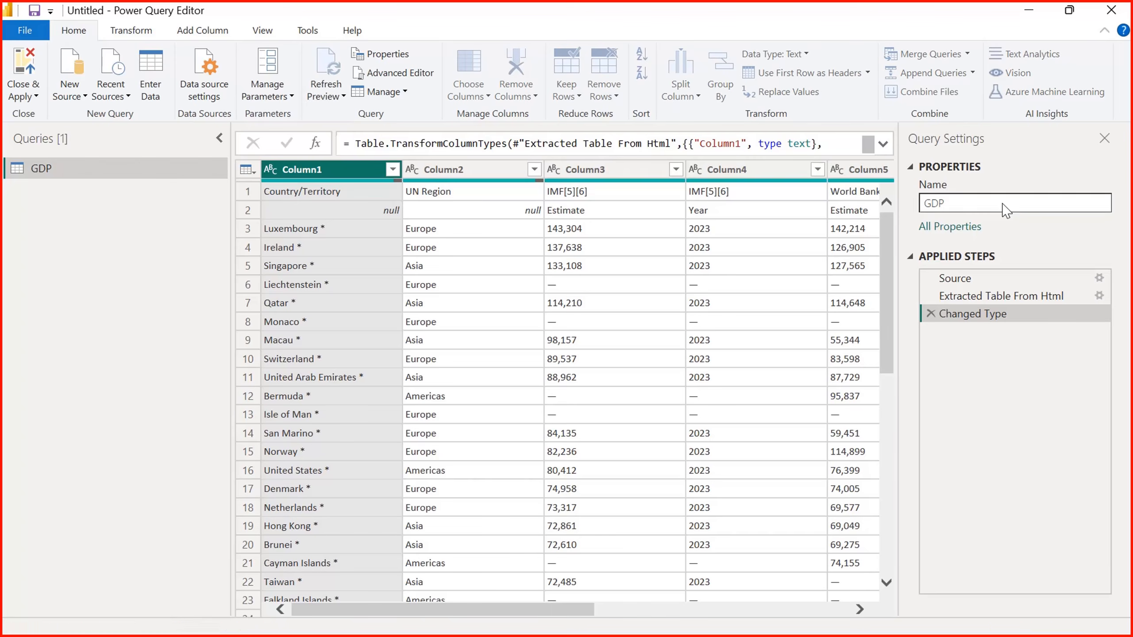
{"action": "double_click", "coordinate": [977, 208]}
{"action": "left_click", "coordinate": [976, 209]}
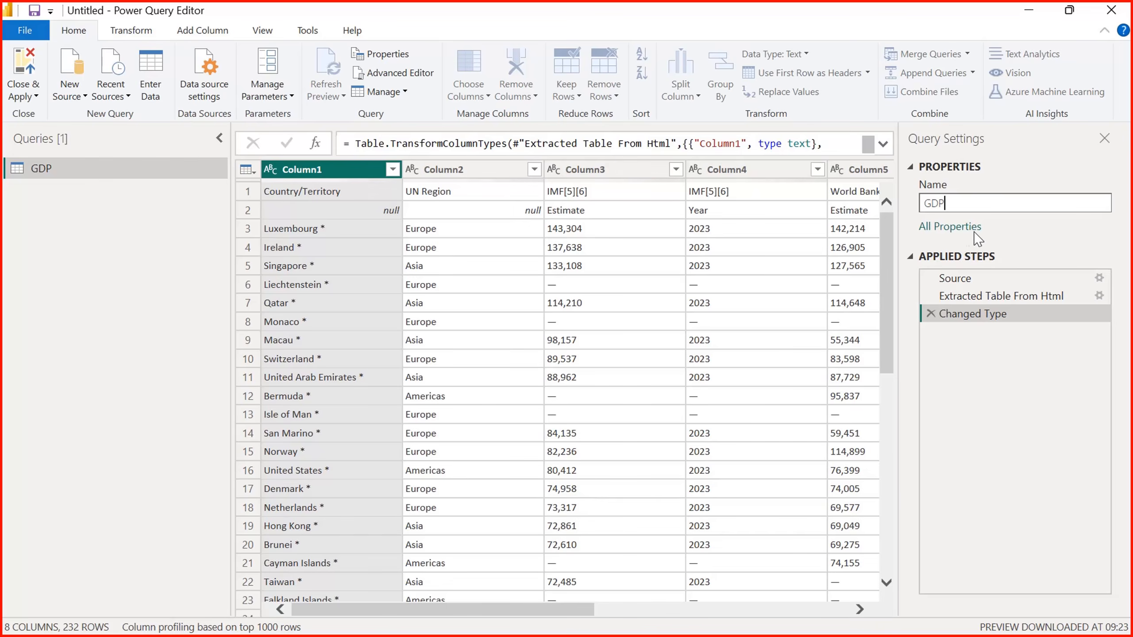
{"action": "left_click", "coordinate": [911, 225]}
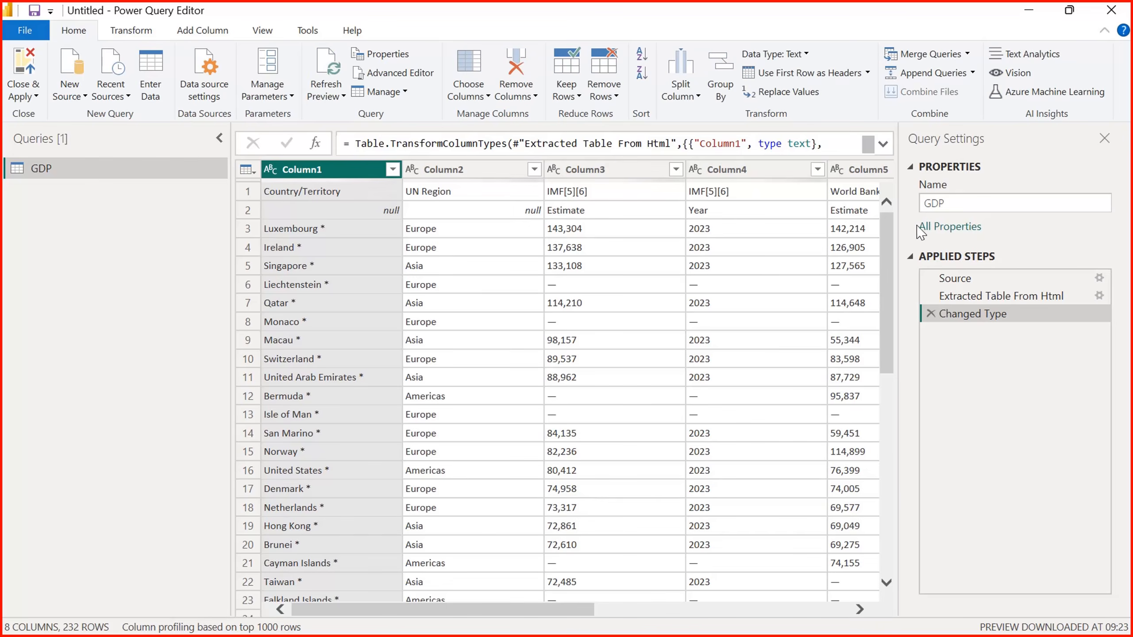
- Add the description "GDP for all countries" to the GDP query's properties, keeping load to report enabled
{"action": "left_click", "coordinate": [946, 227]}
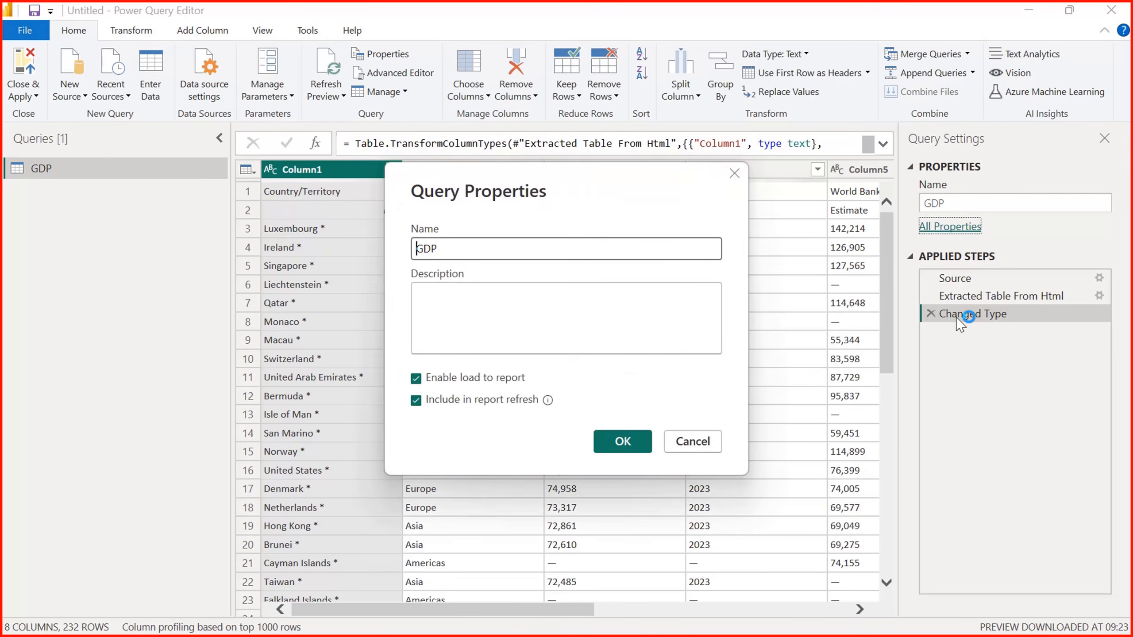
{"action": "left_click", "coordinate": [456, 316]}
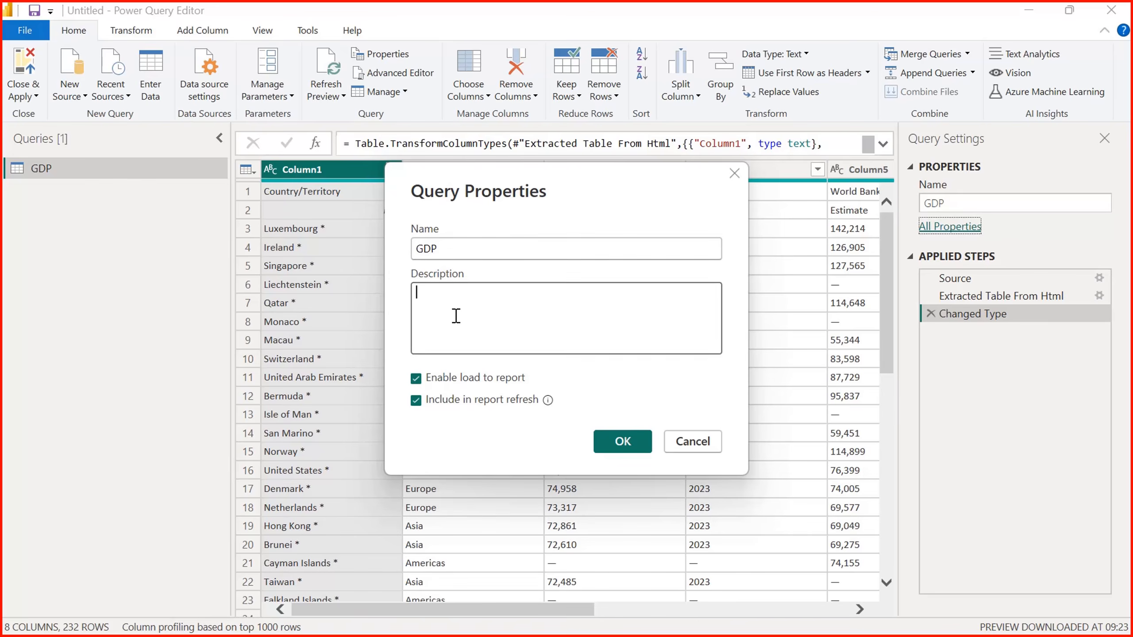
{"action": "type", "text": "G"}
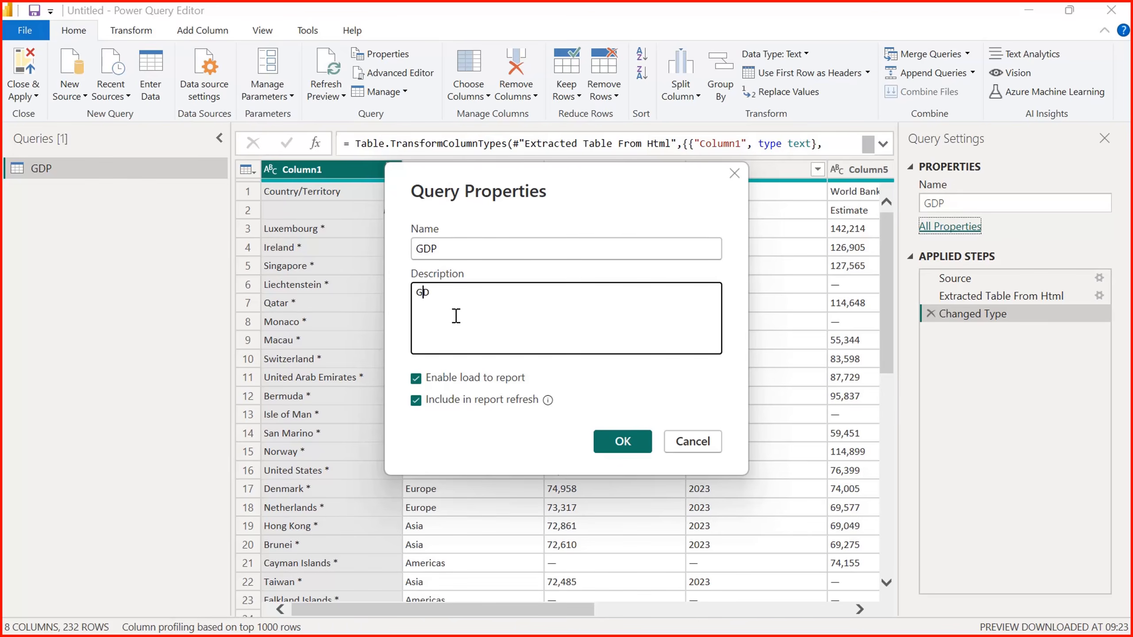
{"action": "type", "text": "DP for all countries"}
{"action": "left_click", "coordinate": [415, 377]}
{"action": "left_click", "coordinate": [415, 378]}
{"action": "left_click", "coordinate": [622, 443]}
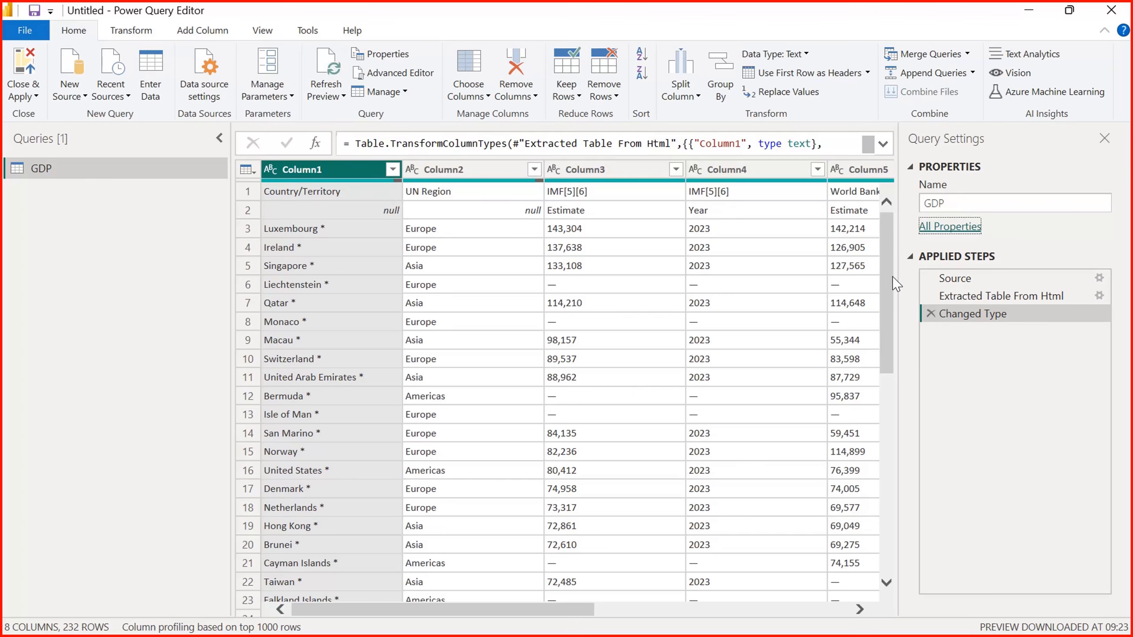
- Examine the GDP query's columns from Column1 to Column8, including their generic names and first two rows
{"action": "scroll", "coordinate": [887, 369], "scroll_direction": "down", "scroll_amount": 2}
{"action": "scroll", "coordinate": [887, 375], "scroll_direction": "up", "scroll_amount": 2}
{"action": "left_click", "coordinate": [970, 207]}
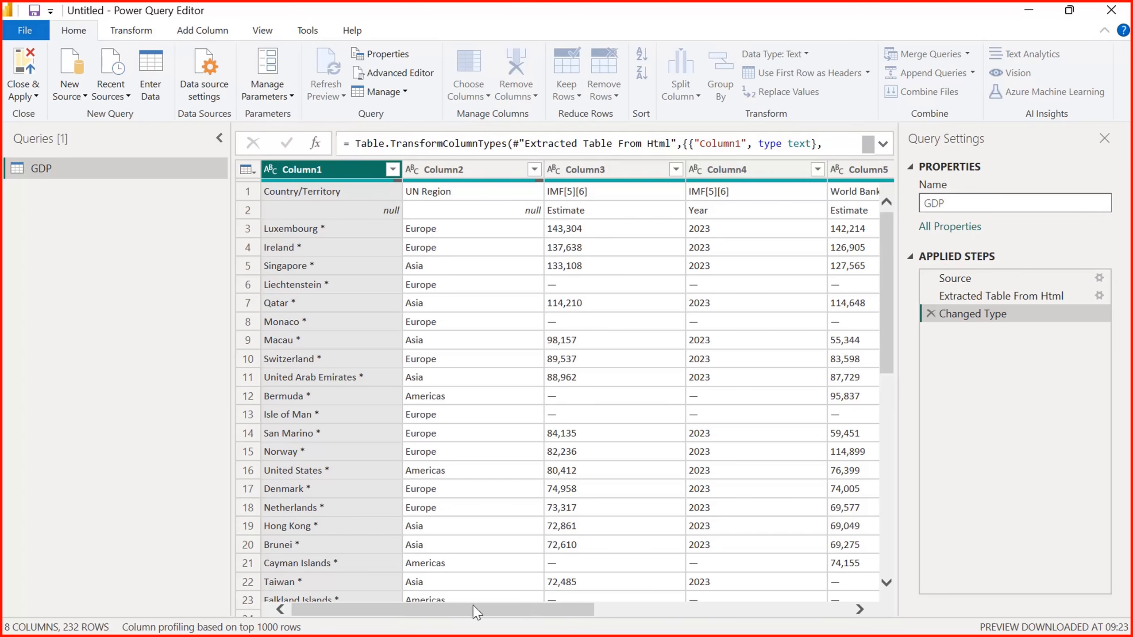
{"action": "left_click", "coordinate": [599, 605]}
{"action": "left_click_drag", "start_coordinate": [599, 606], "coordinate": [350, 596]}
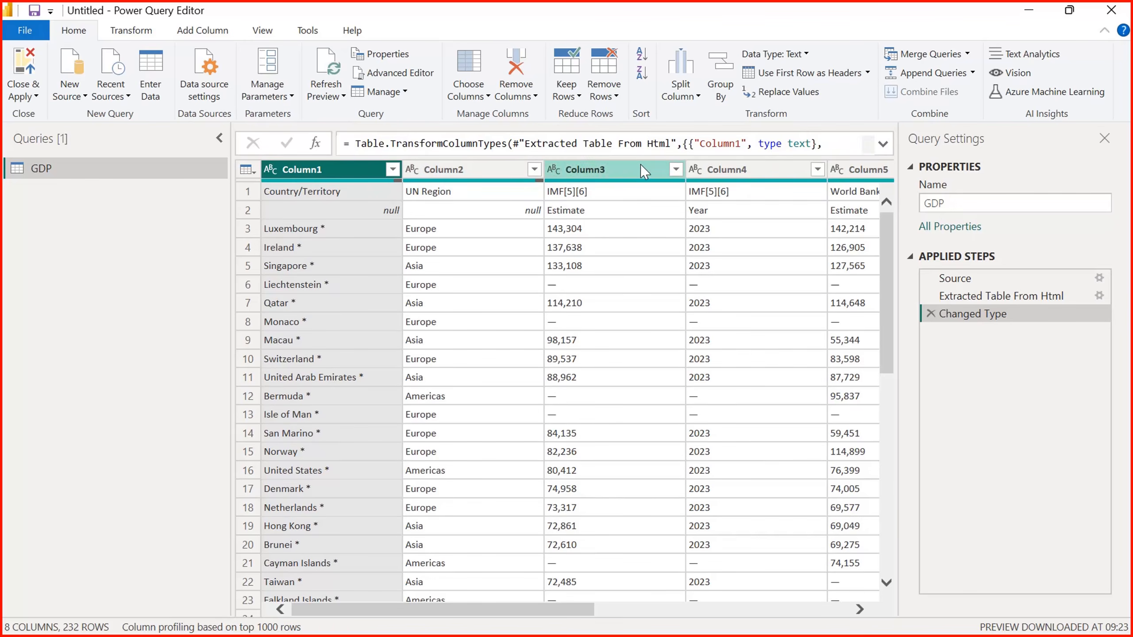
{"action": "left_click_drag", "start_coordinate": [542, 607], "coordinate": [347, 607]}
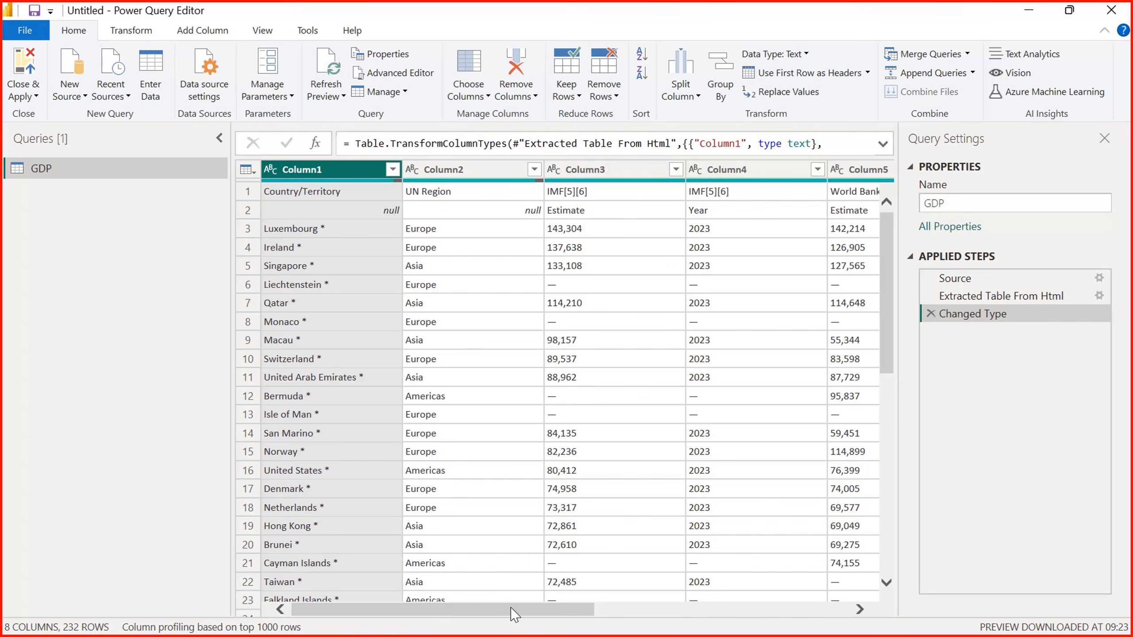
{"action": "left_click_drag", "start_coordinate": [512, 608], "coordinate": [455, 607]}
{"action": "left_click_drag", "start_coordinate": [568, 608], "coordinate": [798, 603]}
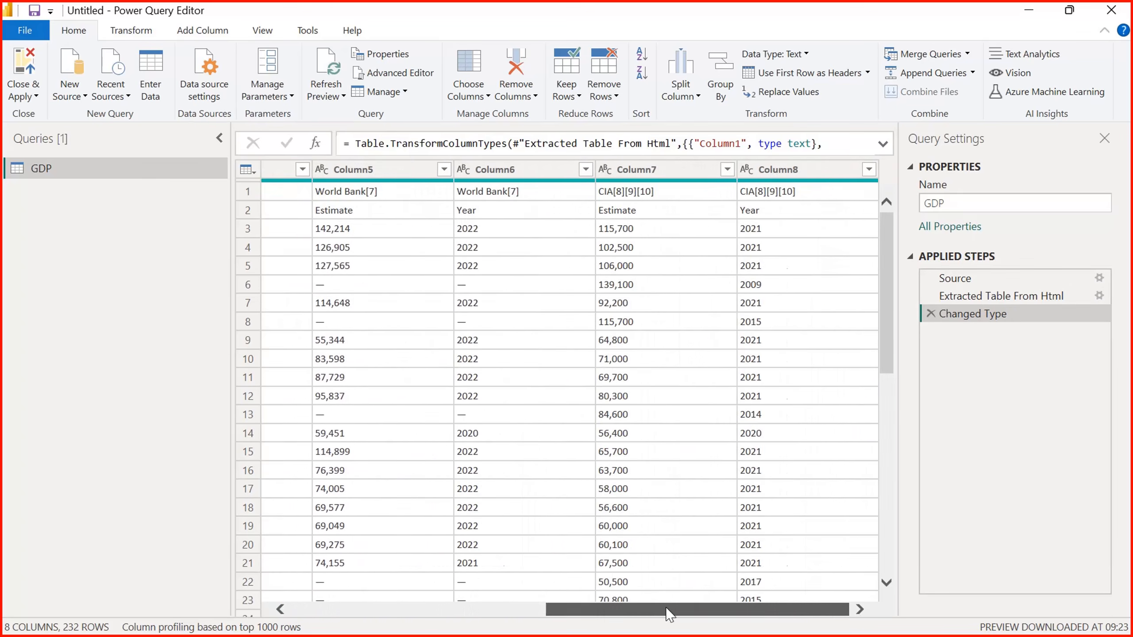
{"action": "left_click_drag", "start_coordinate": [669, 614], "coordinate": [414, 612]}
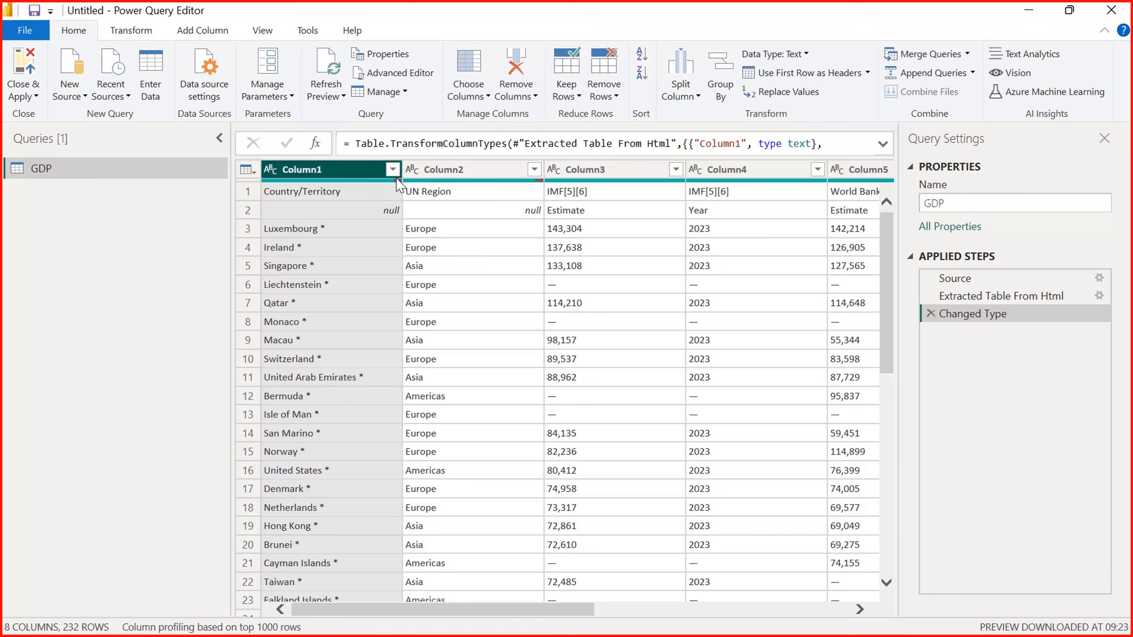
{"action": "mouse_move", "coordinate": [313, 185]}
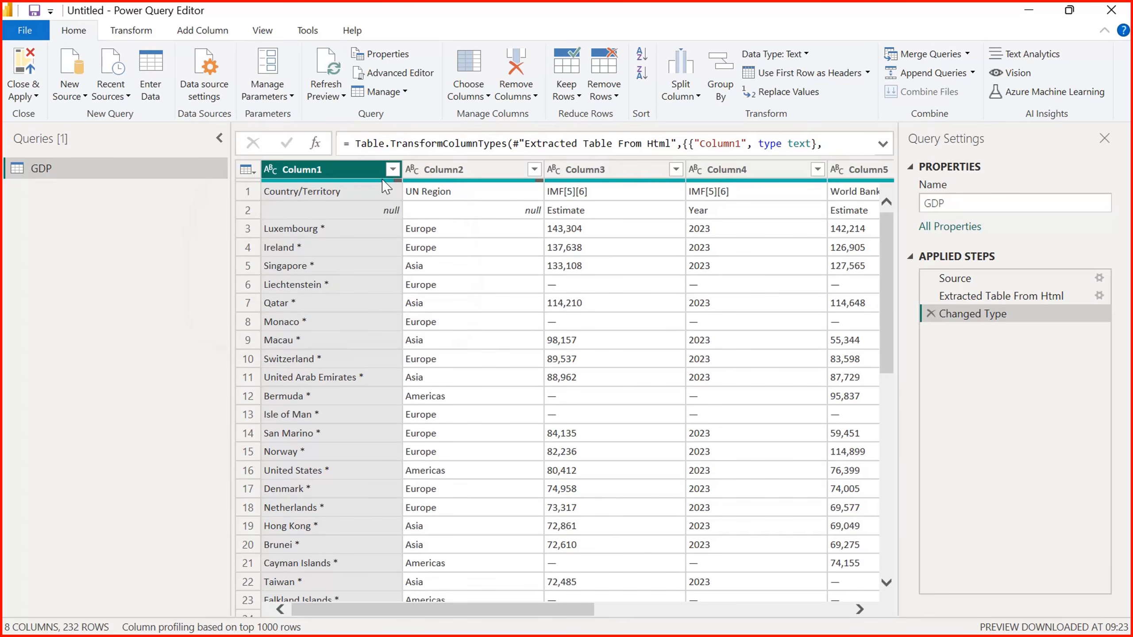
{"action": "mouse_move", "coordinate": [381, 182]}
{"action": "mouse_move", "coordinate": [537, 183]}
{"action": "left_click_drag", "start_coordinate": [541, 610], "coordinate": [408, 585]}
{"action": "scroll", "coordinate": [416, 611], "scroll_direction": "right", "scroll_amount": 3}
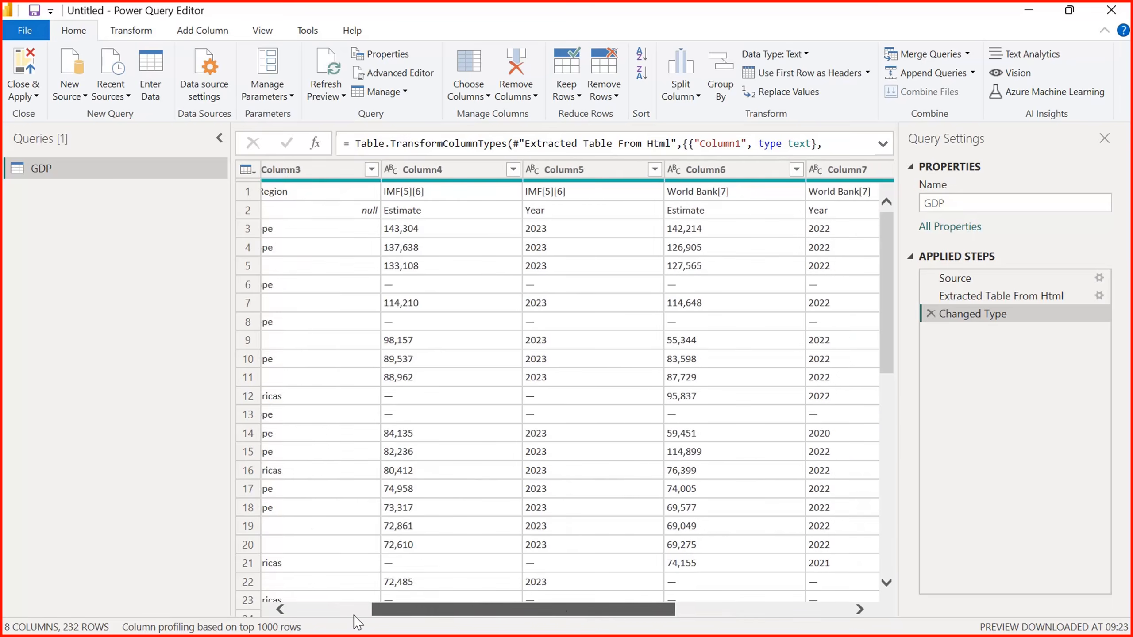
{"action": "scroll", "coordinate": [355, 613], "scroll_direction": "left", "scroll_amount": 3}
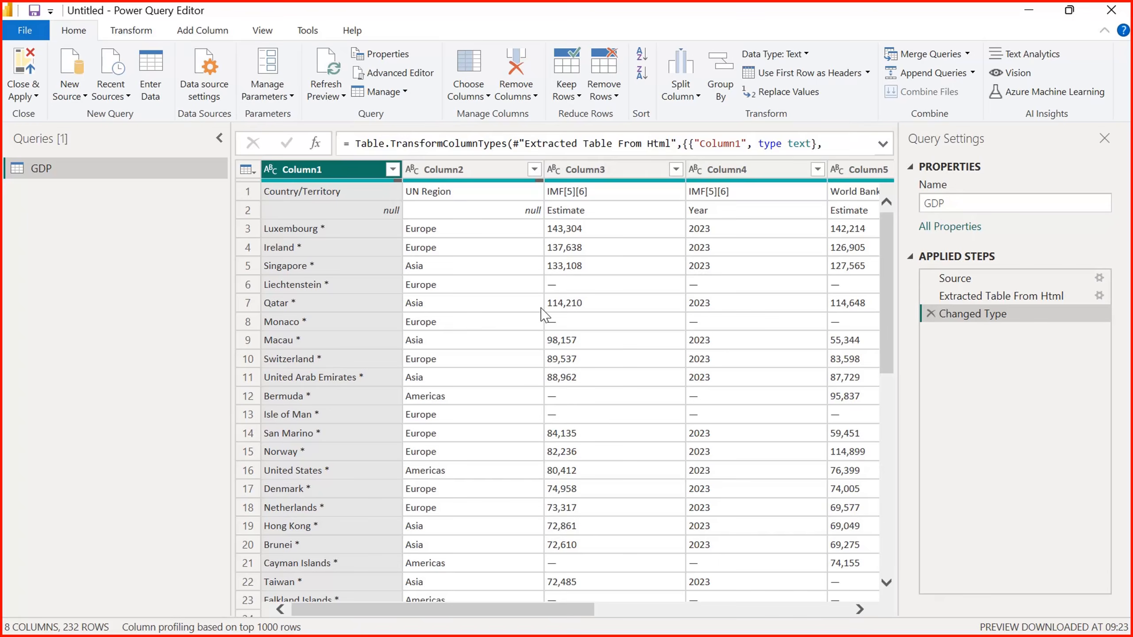
- Switch to the Wikipedia page in Edge and examine the source GDP (PPP) per capita table and its headers
{"action": "key", "text": "alt+Tab"}
{"action": "key", "text": "alt+Tab"}
{"action": "key", "text": "alt+Tab"}
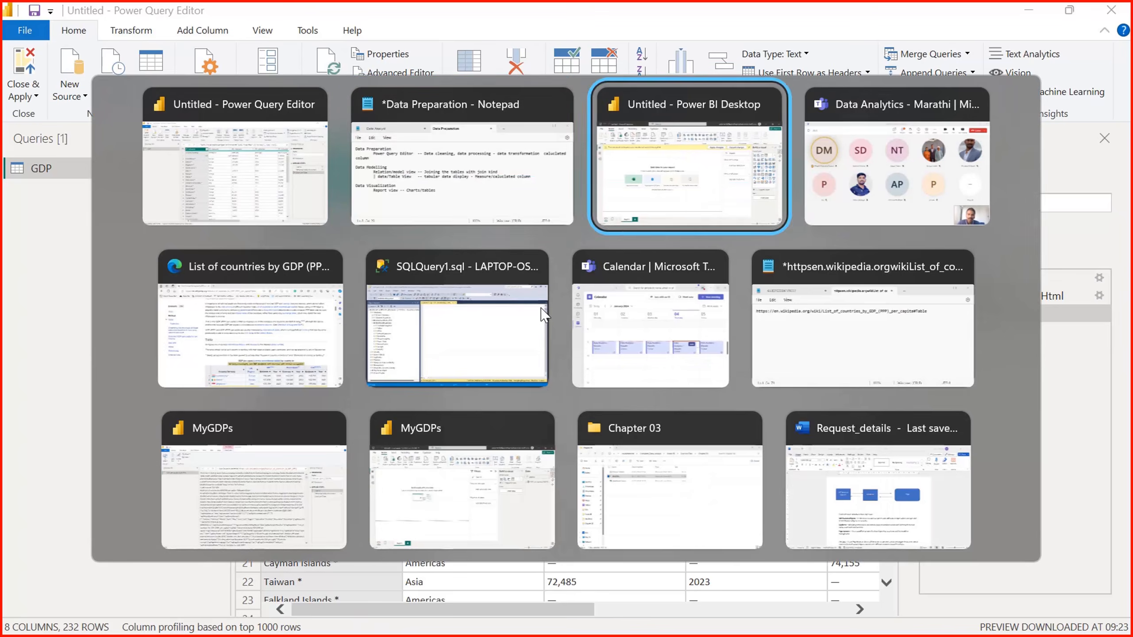
{"action": "key", "text": "alt+Tab"}
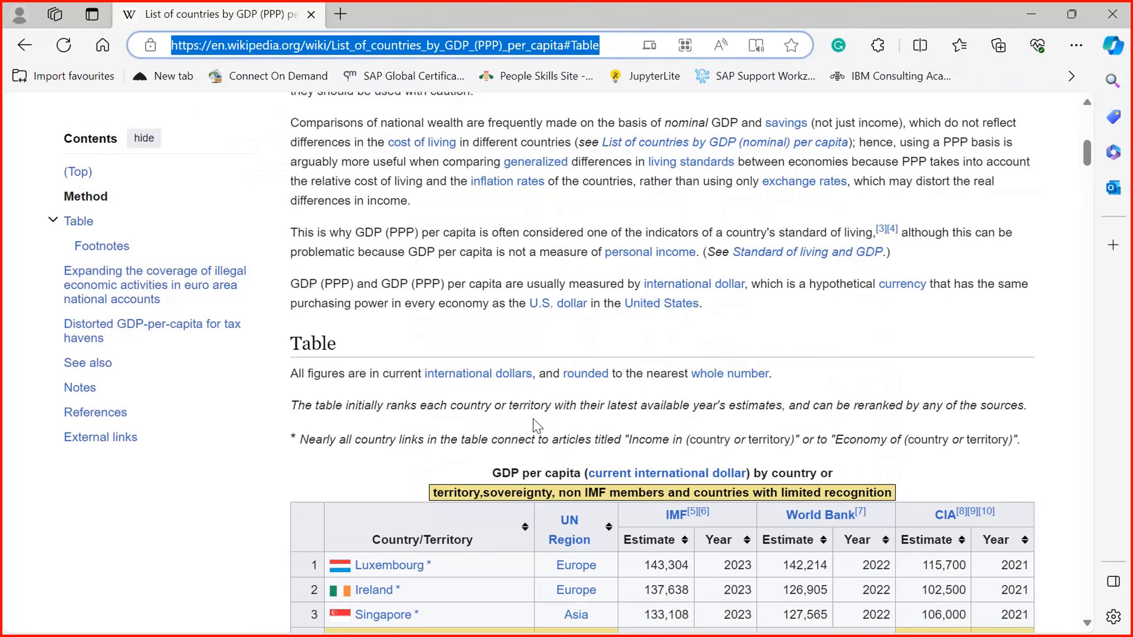
{"action": "left_click", "coordinate": [537, 426]}
{"action": "scroll", "coordinate": [537, 426], "scroll_direction": "up", "scroll_amount": 7}
{"action": "scroll", "coordinate": [537, 426], "scroll_direction": "down", "scroll_amount": 16}
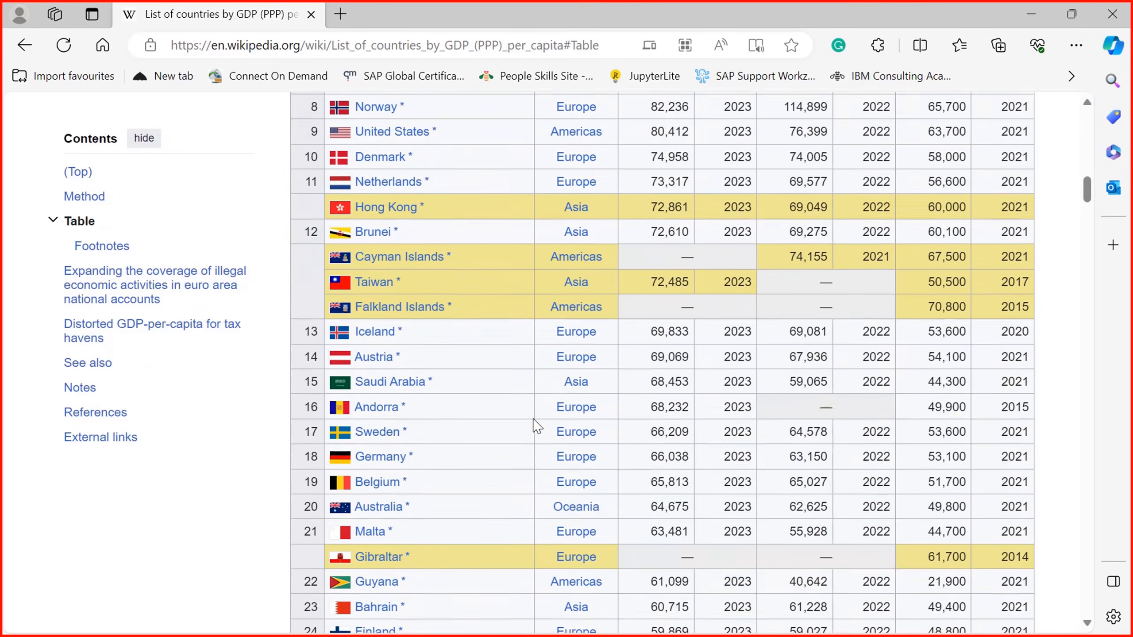
{"action": "scroll", "coordinate": [537, 426], "scroll_direction": "up", "scroll_amount": 2}
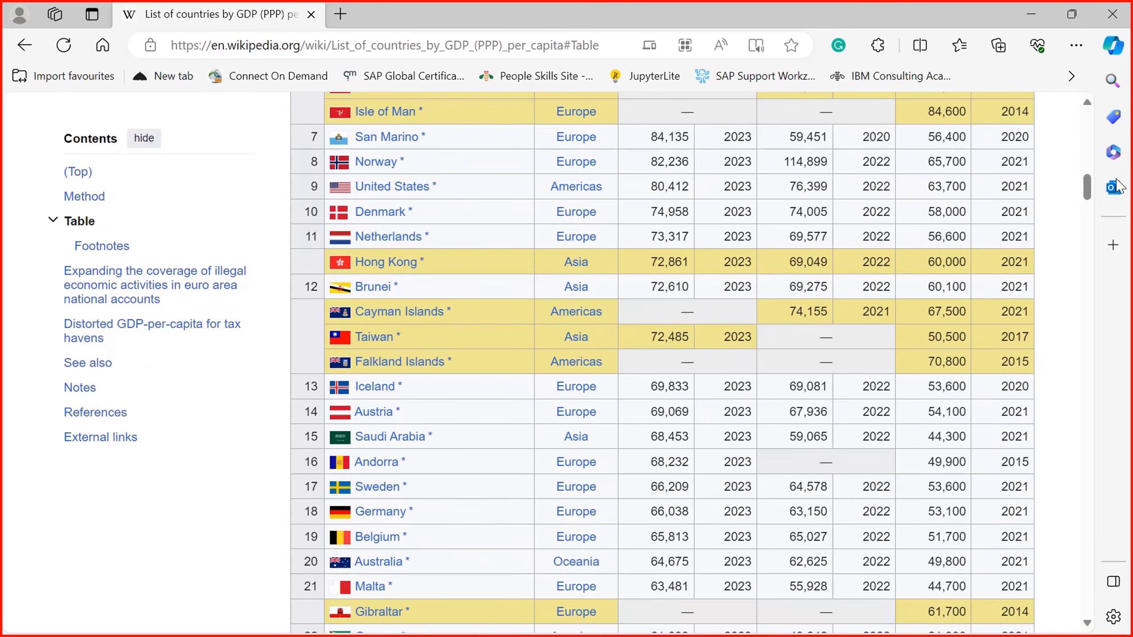
{"action": "scroll", "coordinate": [1087, 198], "scroll_direction": "up", "scroll_amount": 10}
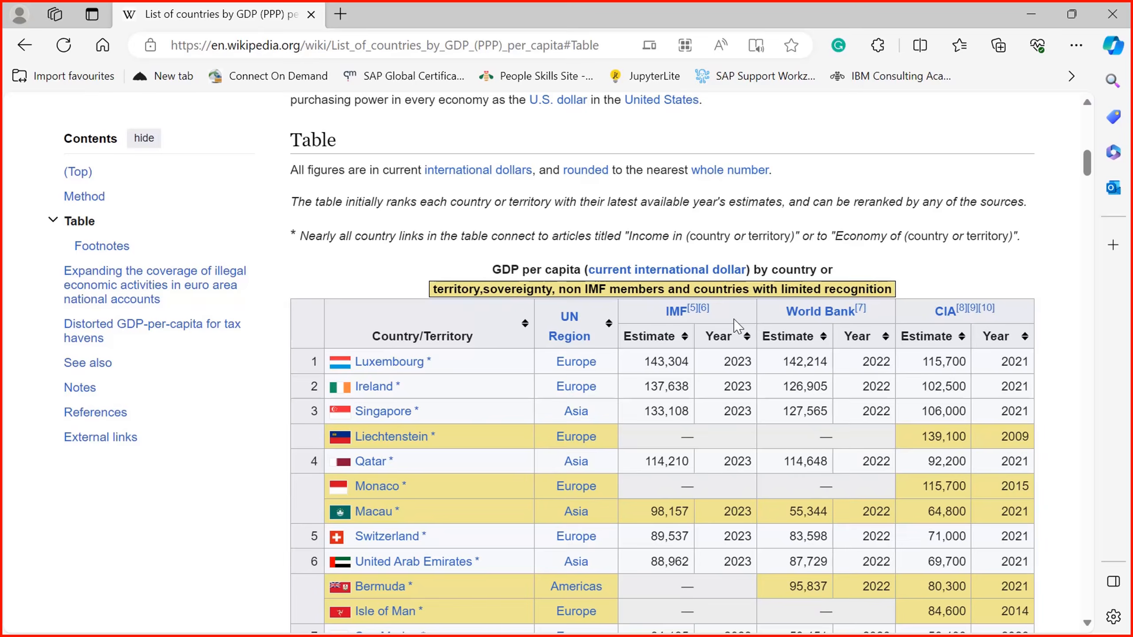
- Compare the first rows of the GDP query in Power Query Editor with the two-level headers of the Wikipedia table
{"action": "key", "text": "alt+Tab"}
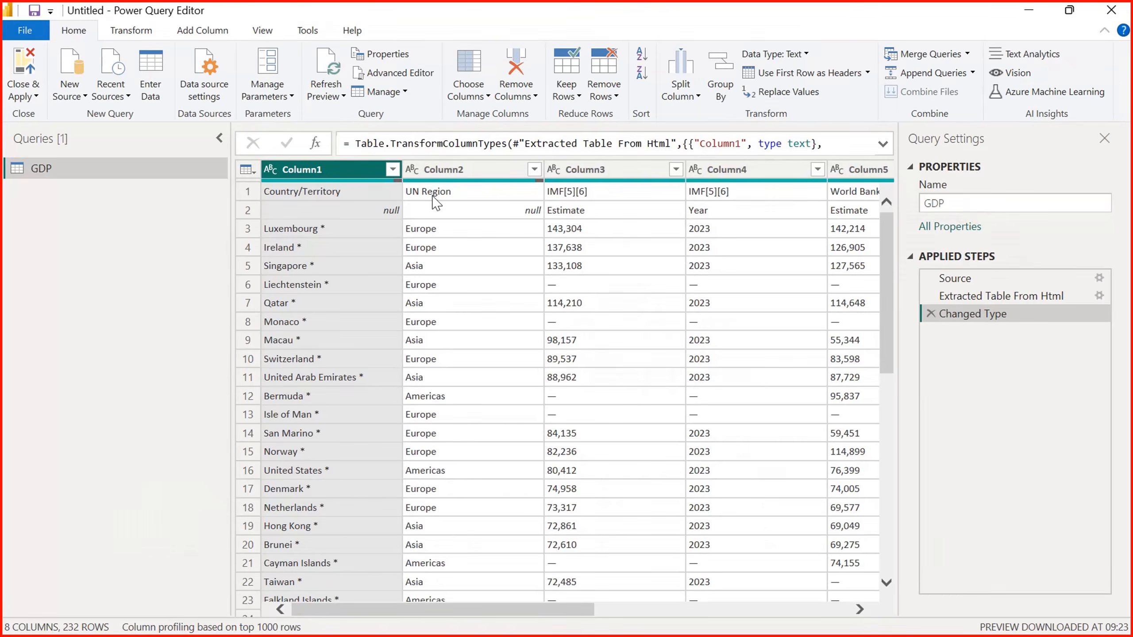
{"action": "key", "text": "alt+Tab"}
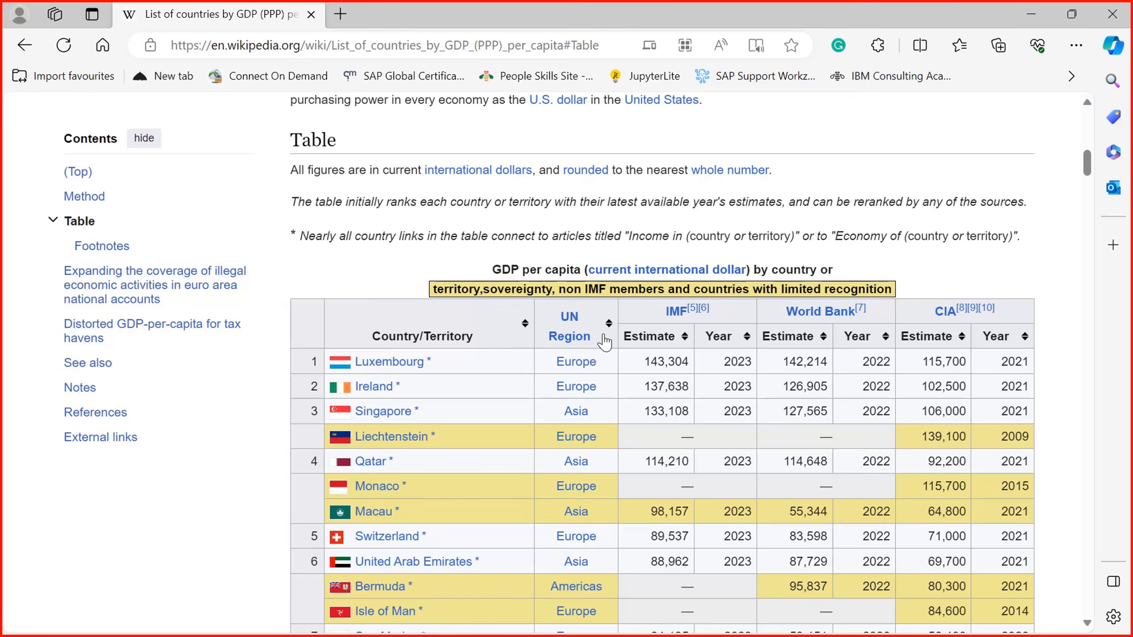
{"action": "key", "text": "alt+Tab"}
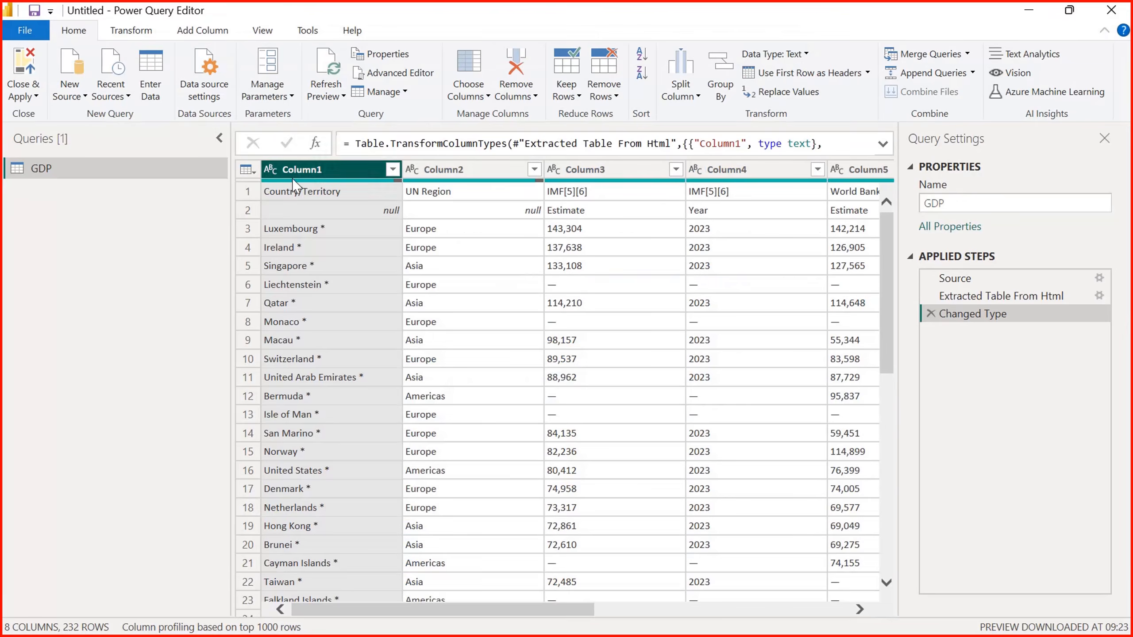
{"action": "left_click", "coordinate": [312, 211]}
{"action": "left_click", "coordinate": [493, 229]}
{"action": "key", "text": "alt+Tab"}
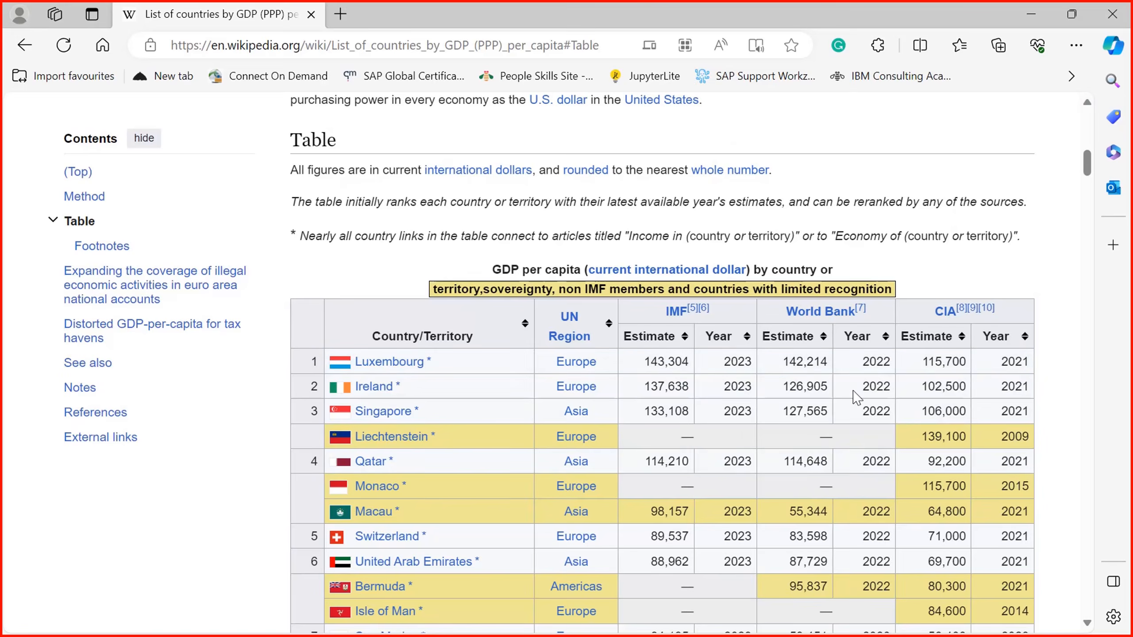
- Switch to Power Query Editor and examine the GDP query's first row along with the options for promoting or demoting headers
{"action": "key", "text": "alt+Tab"}
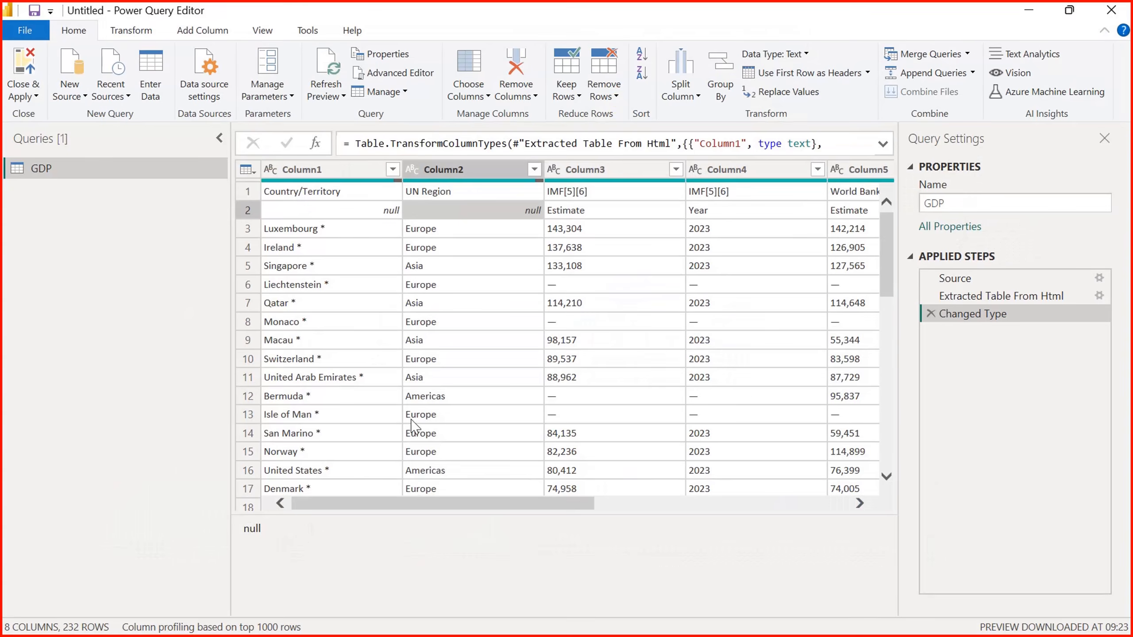
{"action": "left_click", "coordinate": [318, 195]}
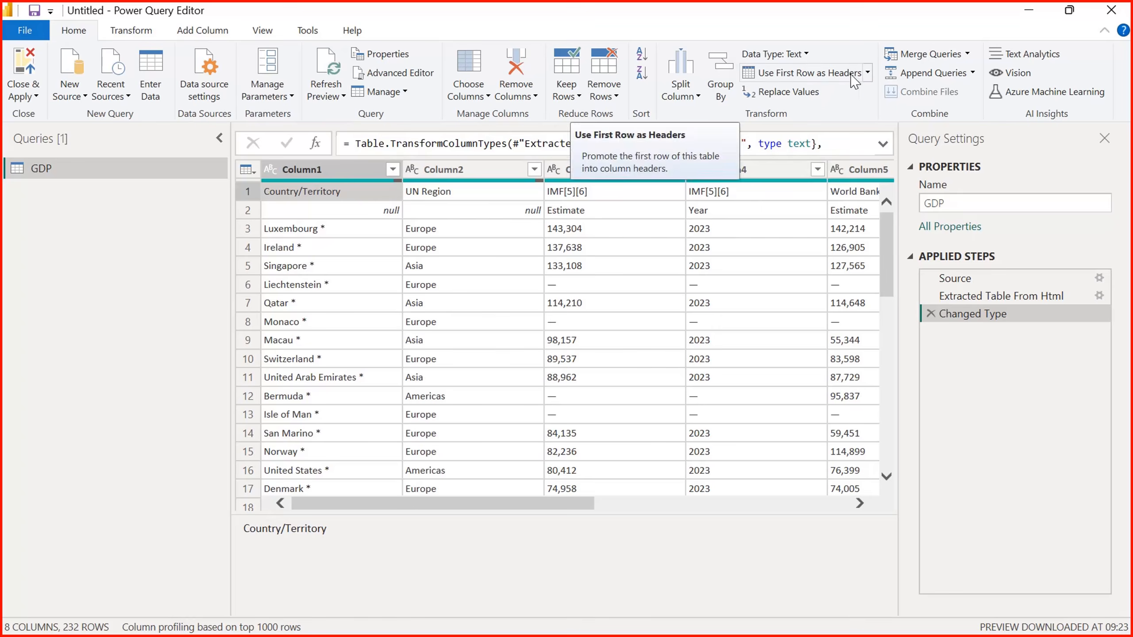
{"action": "left_click", "coordinate": [868, 73]}
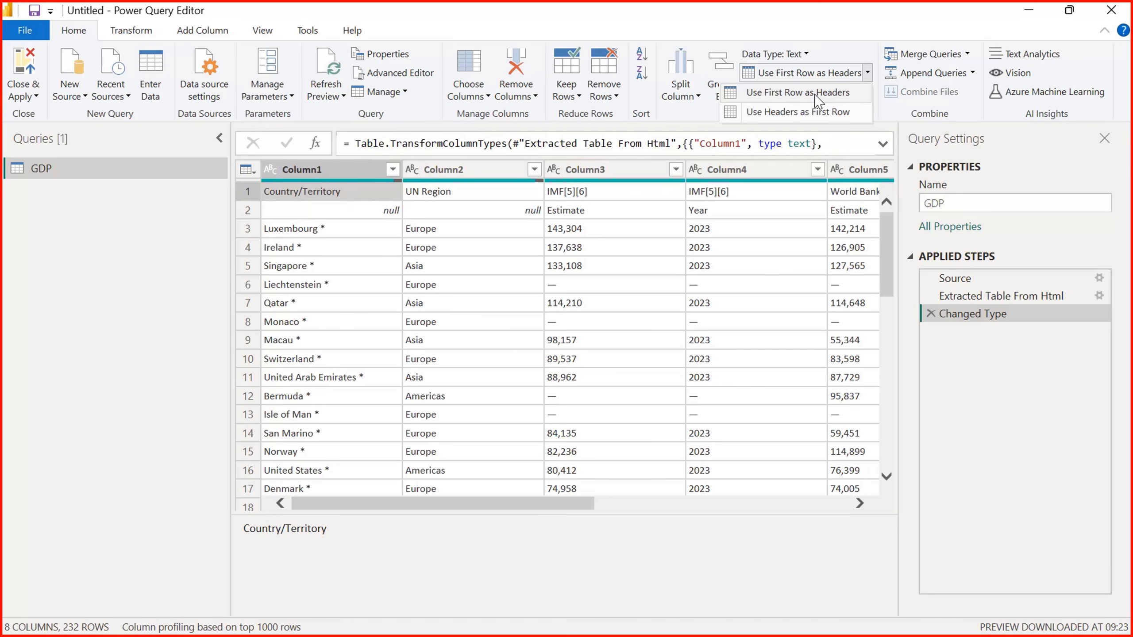
{"action": "left_click", "coordinate": [248, 199]}
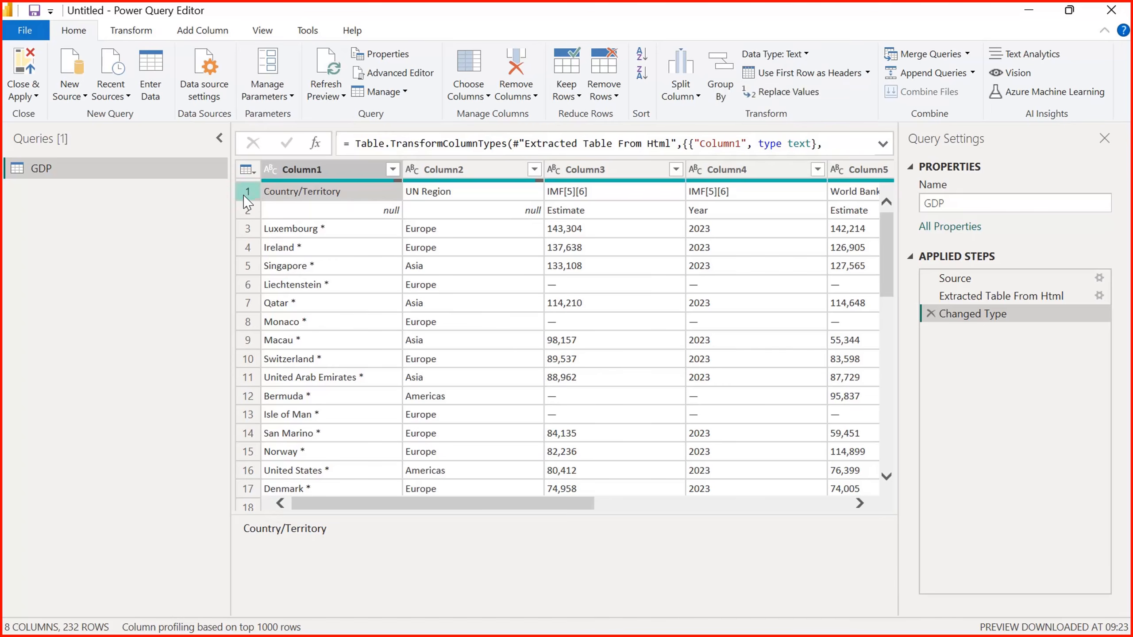
{"action": "left_click", "coordinate": [246, 197]}
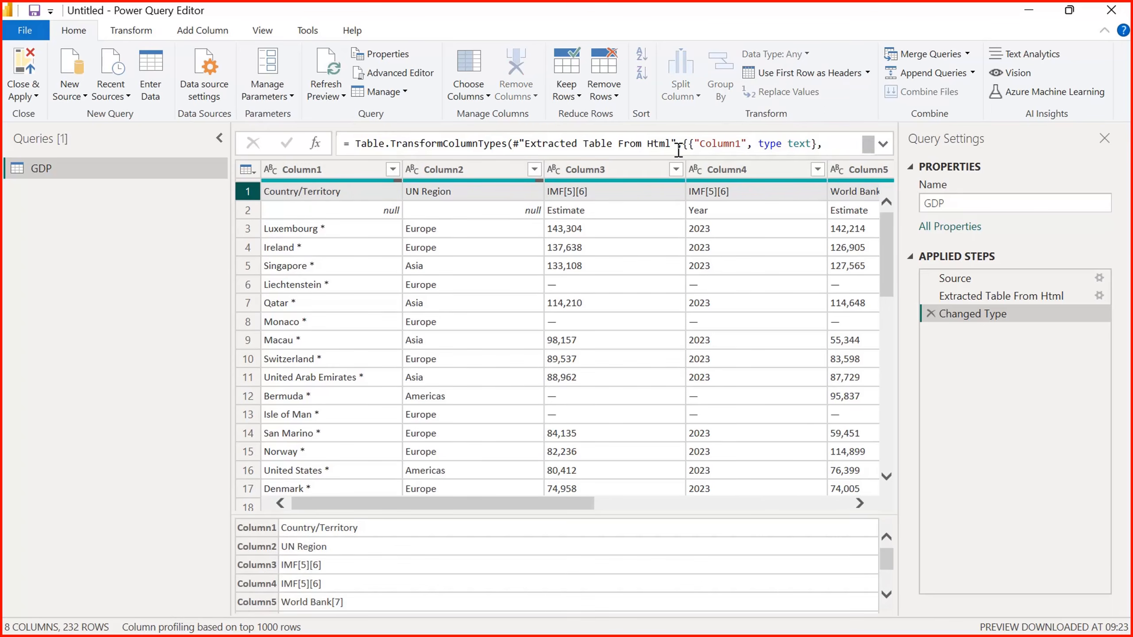
- Try demoting the GDP query's headers into the first row, and delete the resulting Changed Type1 and Demoted Headers steps
{"action": "left_click", "coordinate": [868, 73]}
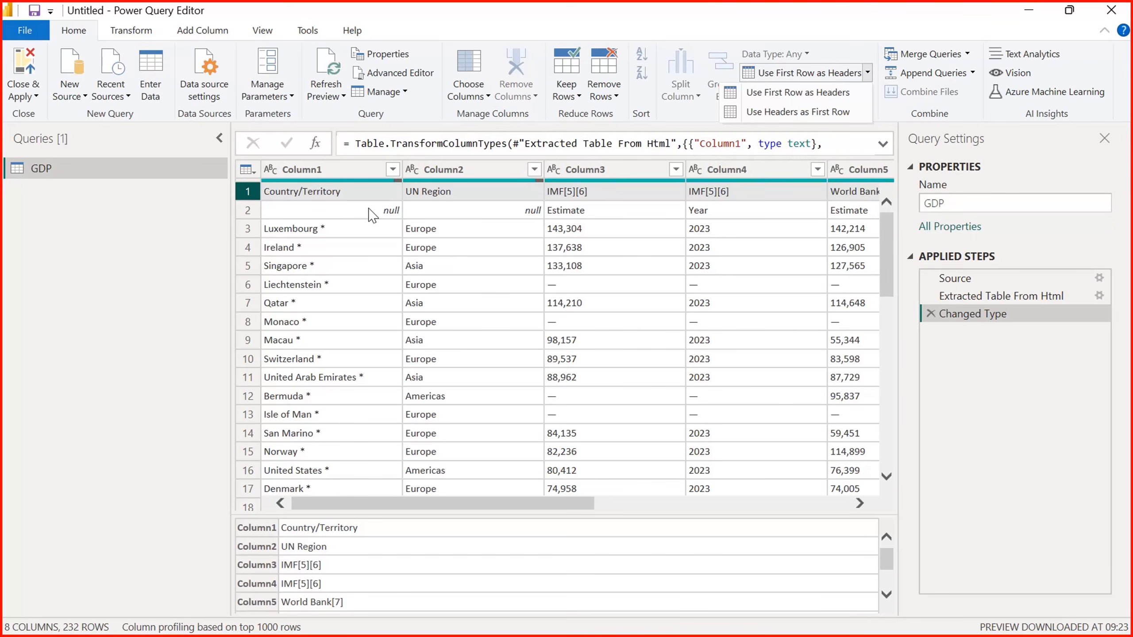
{"action": "left_click", "coordinate": [808, 117]}
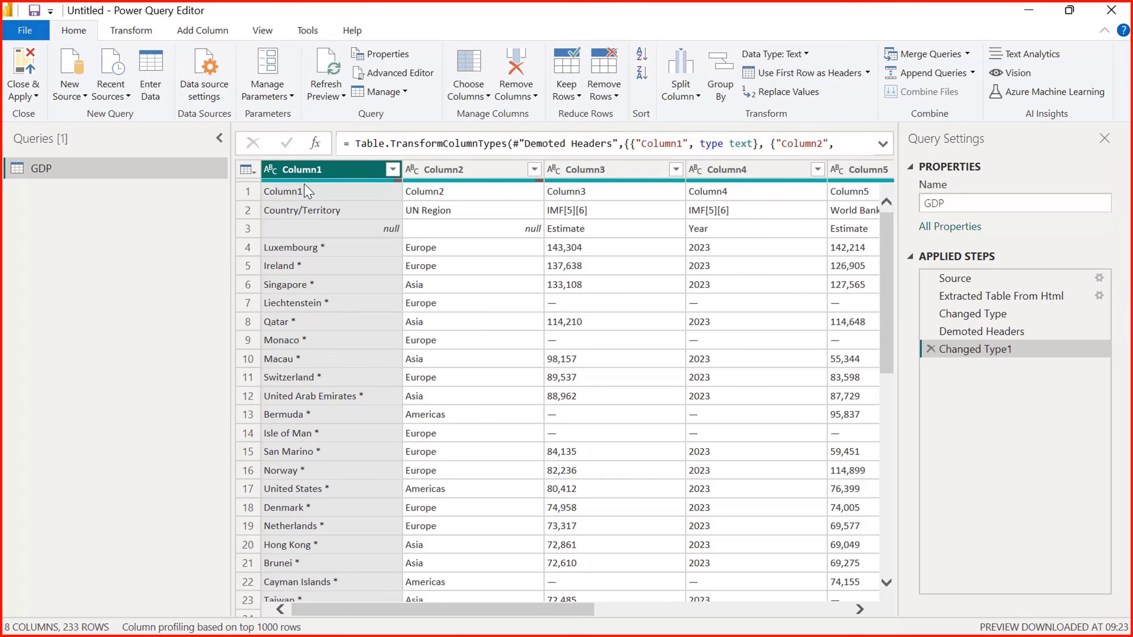
{"action": "left_click", "coordinate": [930, 350]}
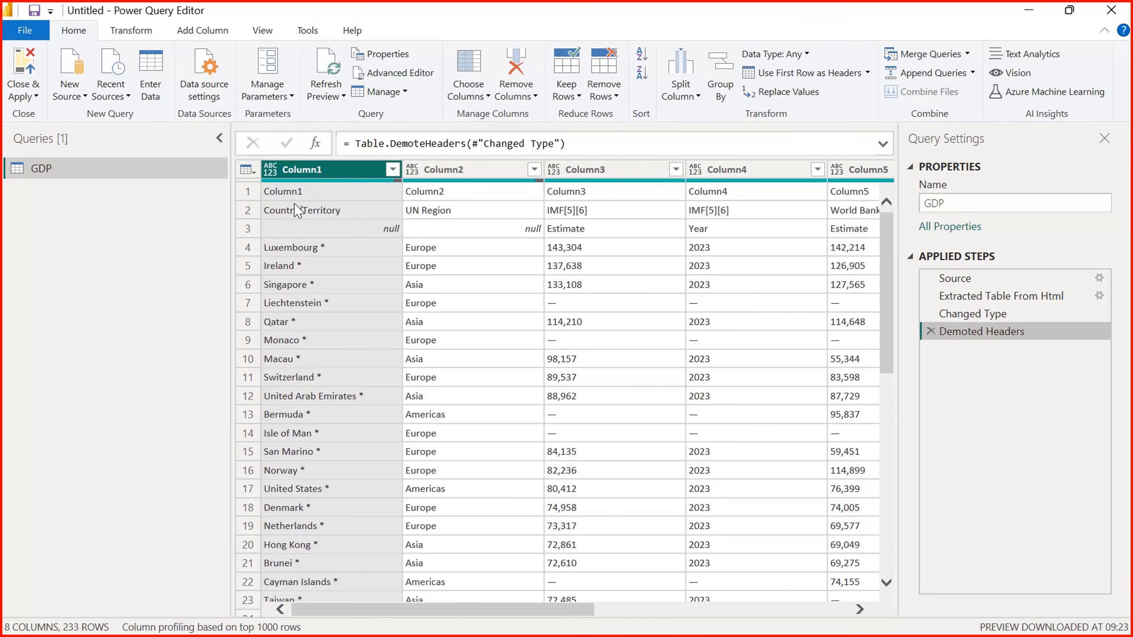
{"action": "left_click", "coordinate": [930, 330]}
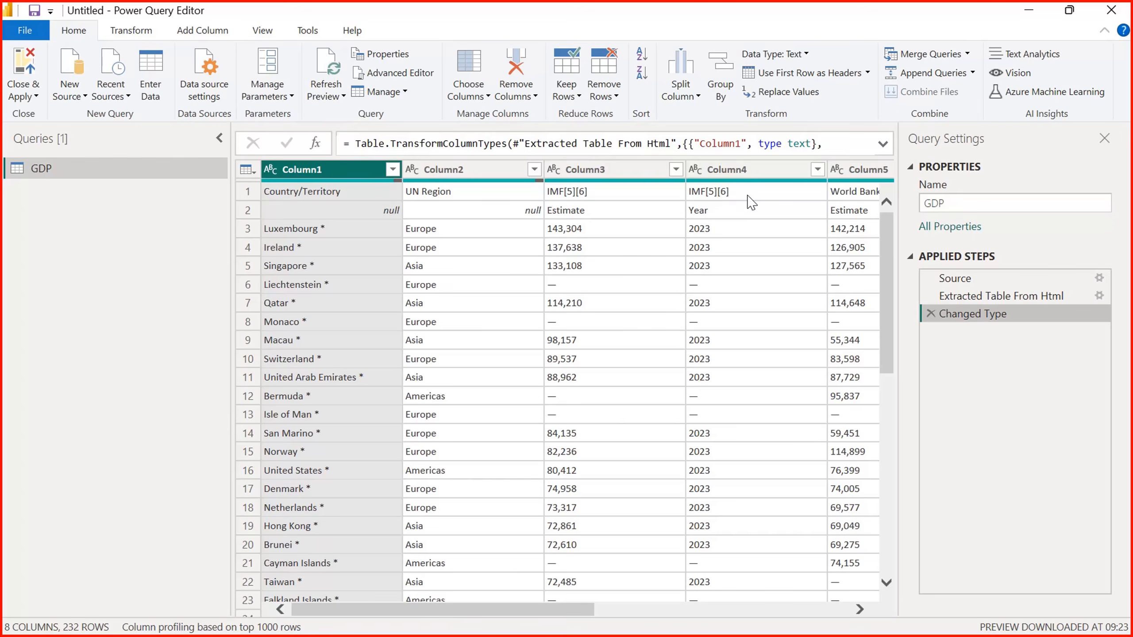
- Promote the GDP query's first row to column headers and compare the table at the Changed Type and Promoted Headers steps
{"action": "left_click_drag", "start_coordinate": [495, 606], "coordinate": [446, 606]}
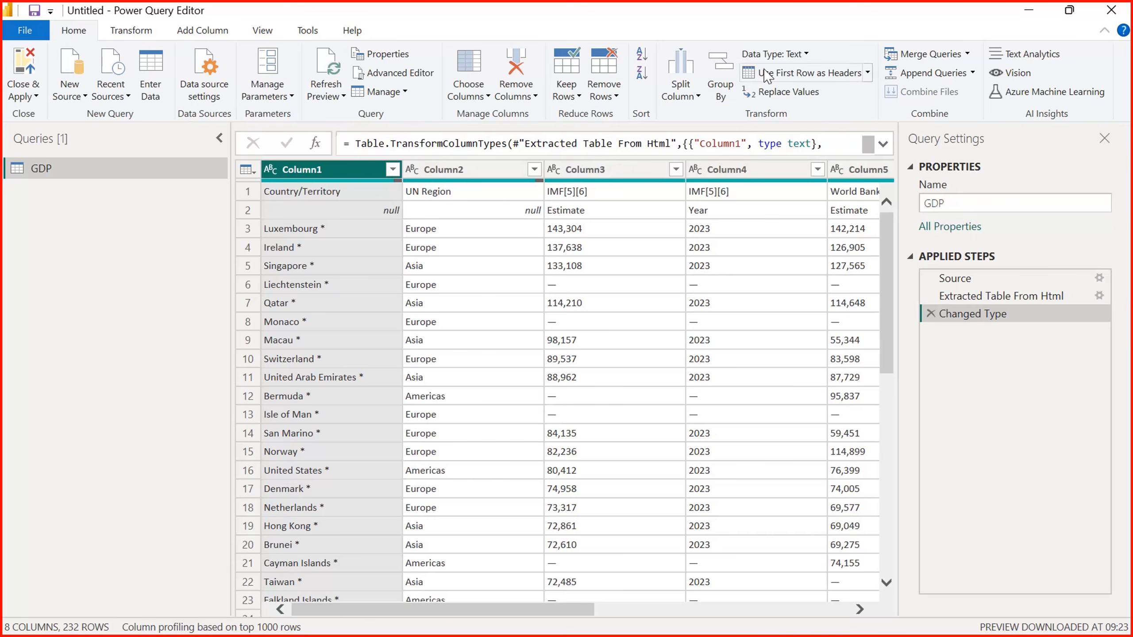
{"action": "left_click", "coordinate": [781, 74]}
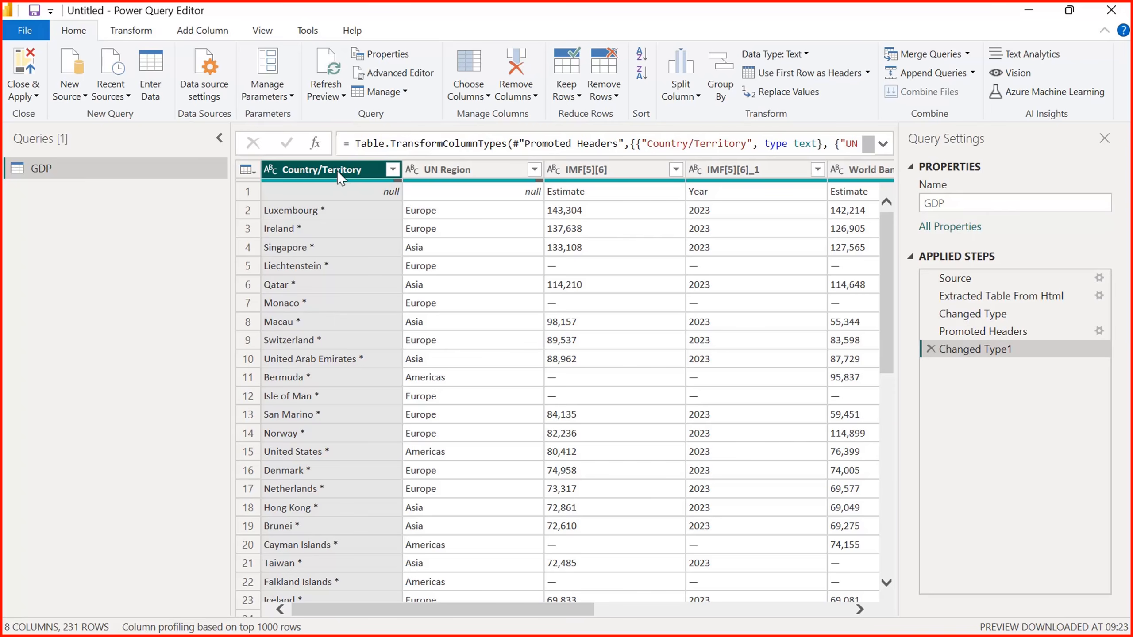
{"action": "left_click", "coordinate": [996, 334]}
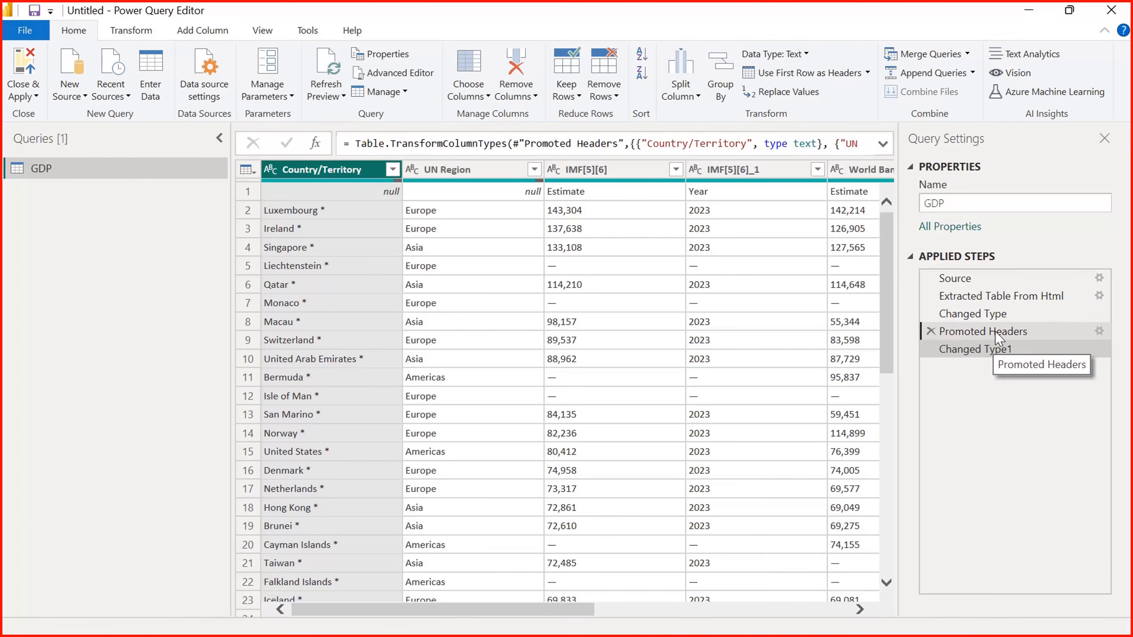
{"action": "left_click", "coordinate": [1027, 315]}
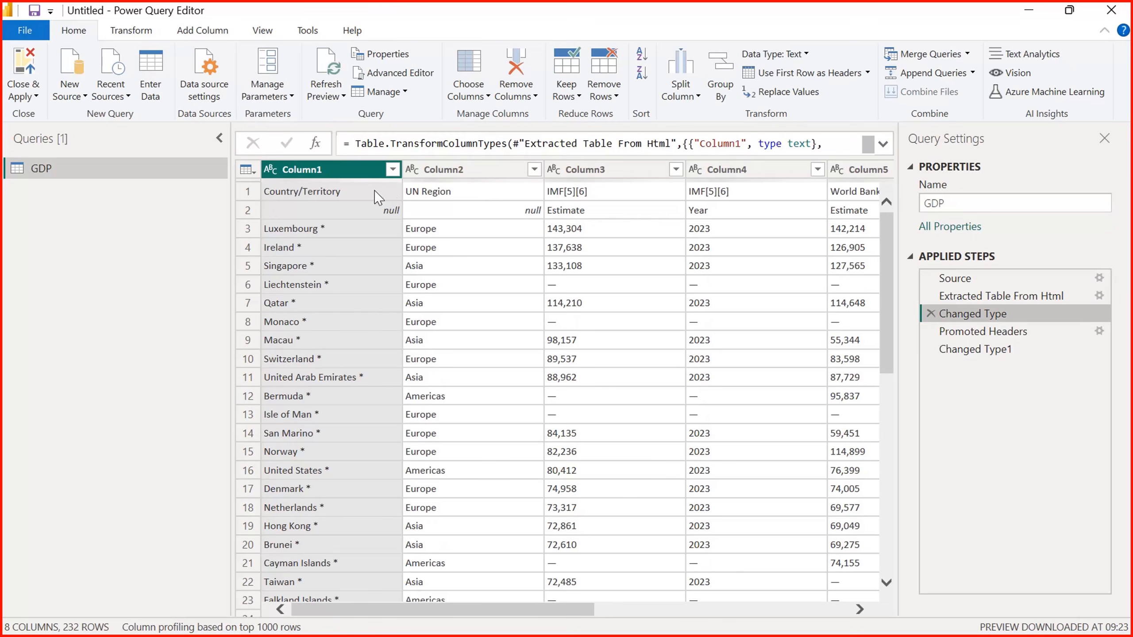
{"action": "left_click", "coordinate": [990, 332]}
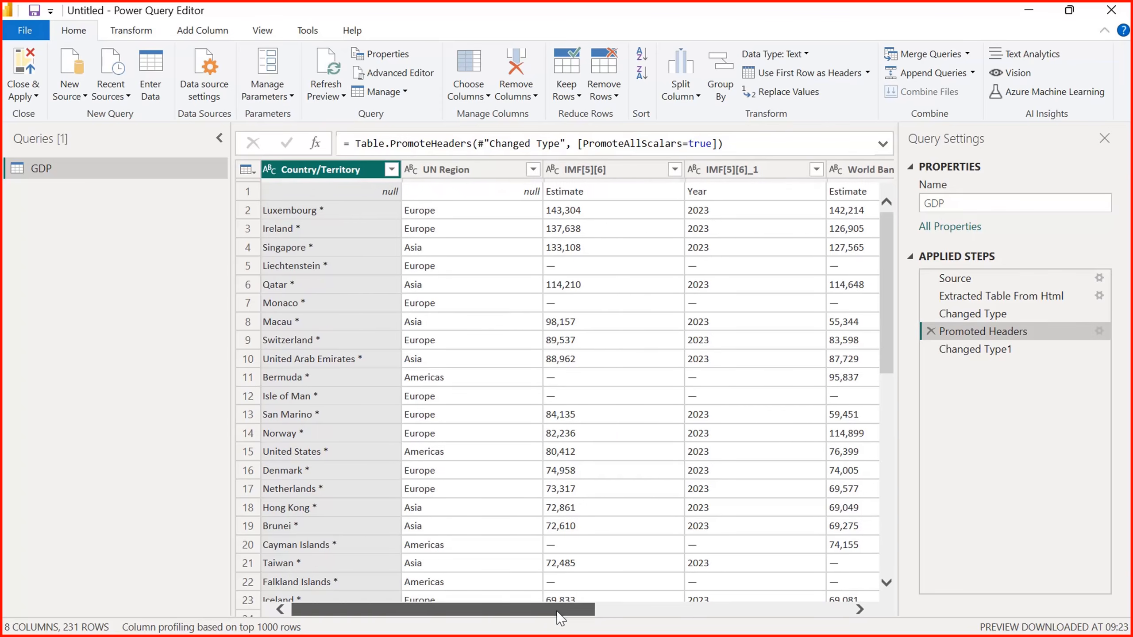
- Examine the promoted IMF, World Bank and CIA column headers against the Estimate and Year labels in the first row
{"action": "left_click_drag", "start_coordinate": [560, 609], "coordinate": [366, 599]}
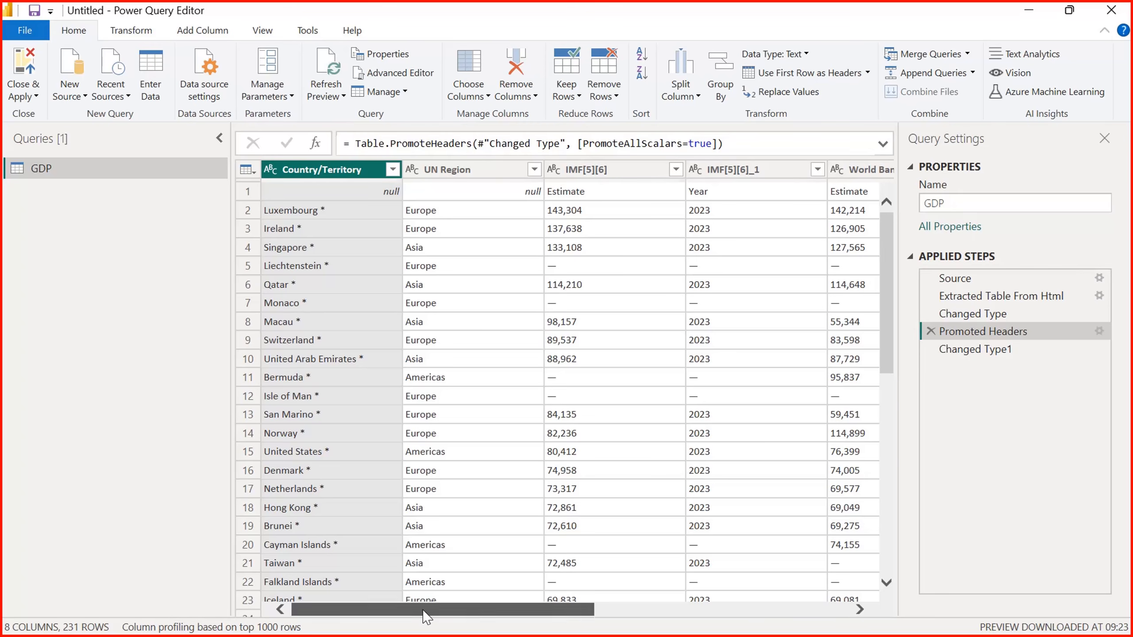
{"action": "left_click", "coordinate": [612, 194]}
{"action": "left_click", "coordinate": [757, 195]}
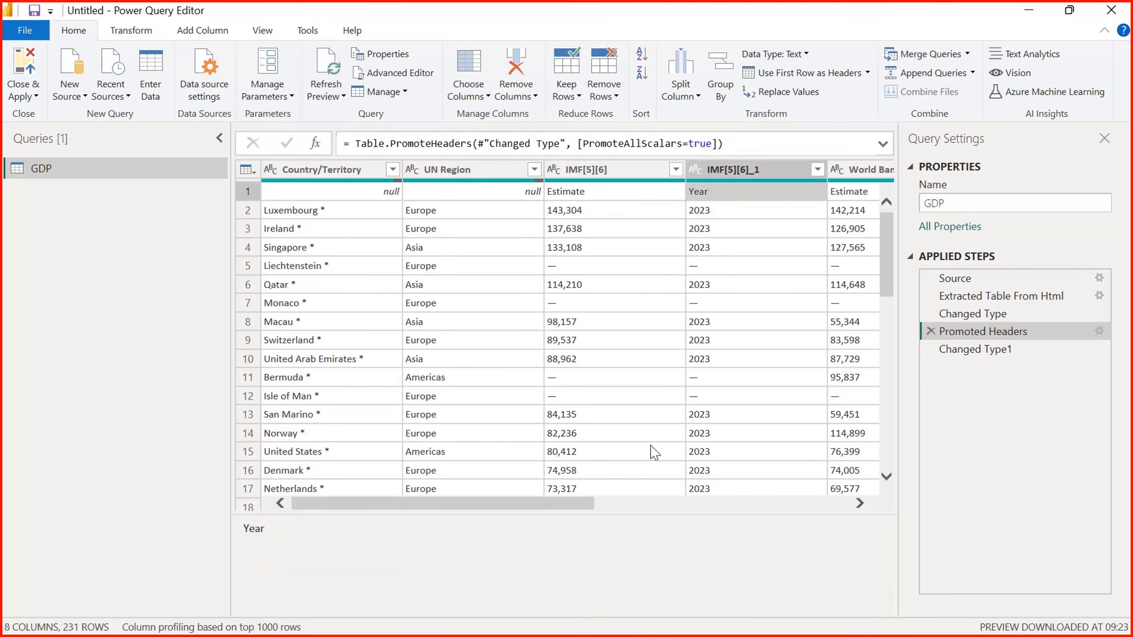
{"action": "left_click_drag", "start_coordinate": [573, 502], "coordinate": [498, 505]}
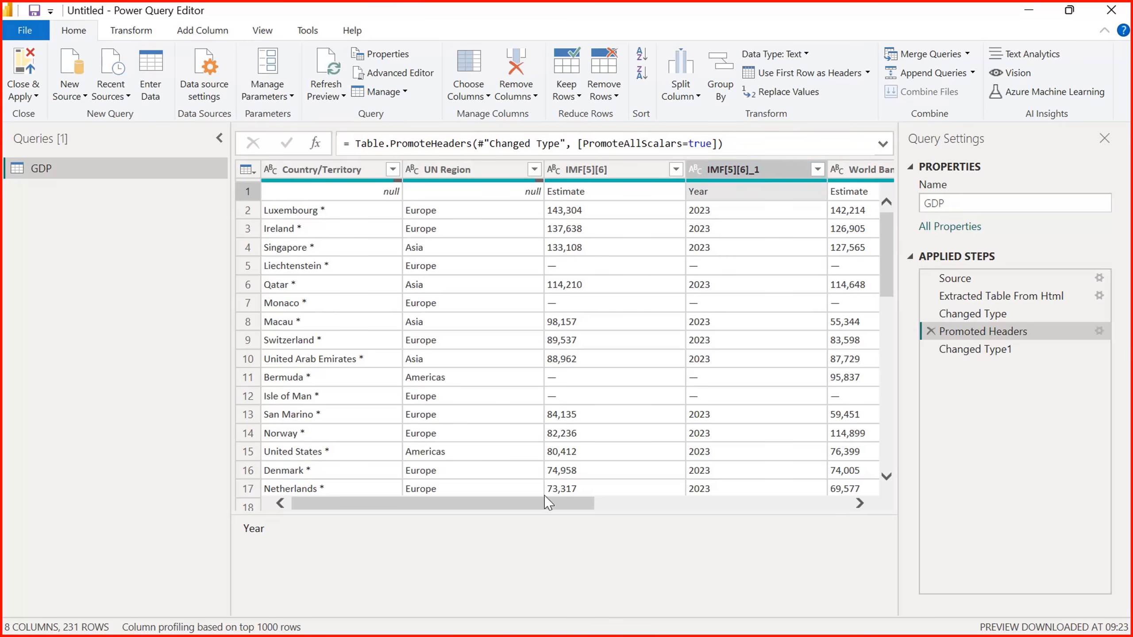
{"action": "left_click_drag", "start_coordinate": [553, 503], "coordinate": [675, 504]}
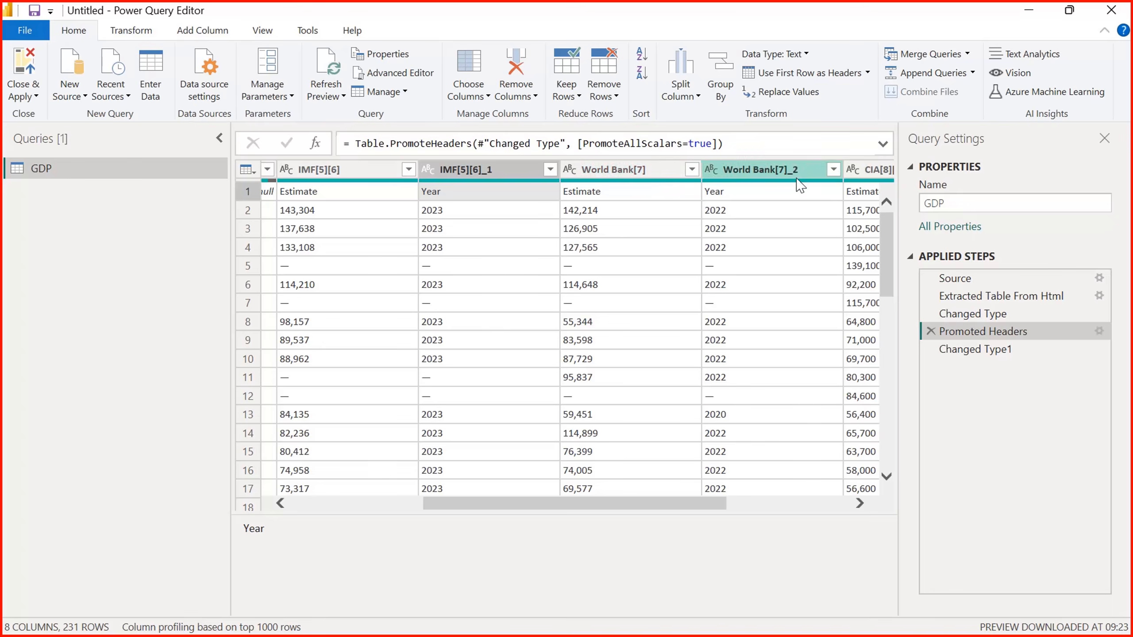
{"action": "left_click_drag", "start_coordinate": [692, 504], "coordinate": [810, 513]}
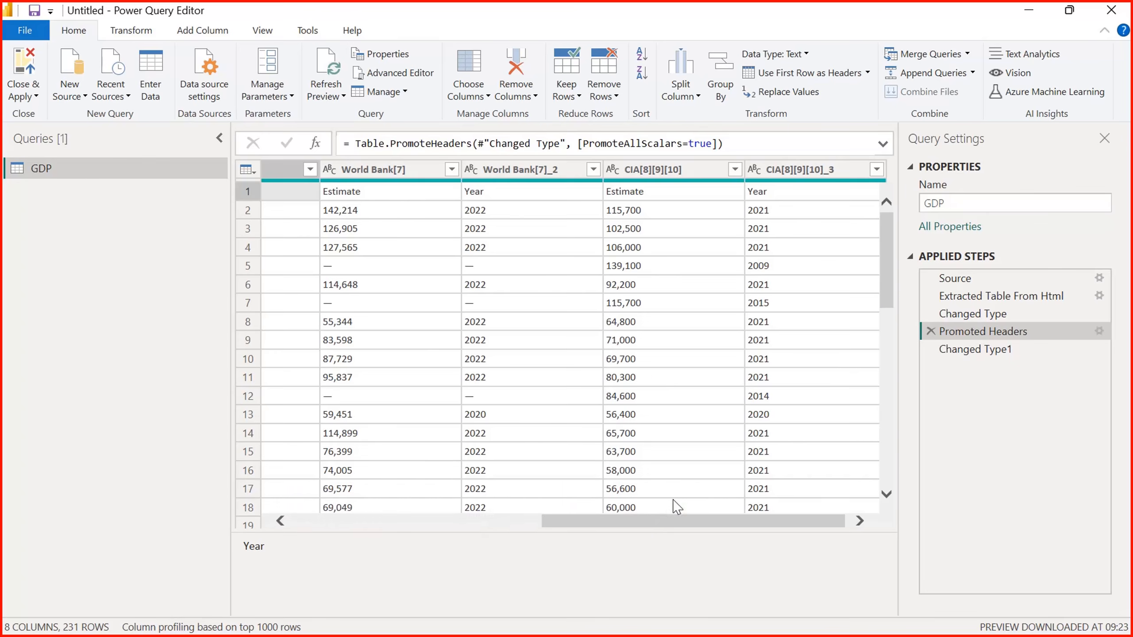
{"action": "left_click_drag", "start_coordinate": [673, 518], "coordinate": [543, 518]}
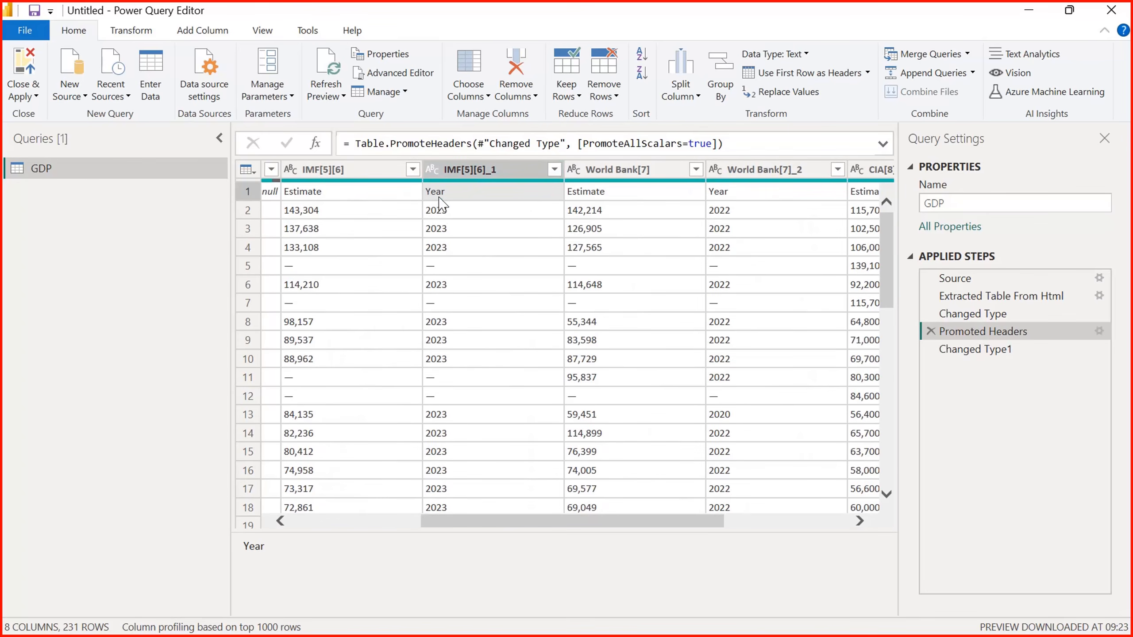
{"action": "left_click_drag", "start_coordinate": [537, 526], "coordinate": [458, 534]}
- Compare the Wikipedia table's two-level IMF, World Bank and CIA headers in Edge with the promoted headers in Power Query Editor
{"action": "key", "text": "alt+Tab"}
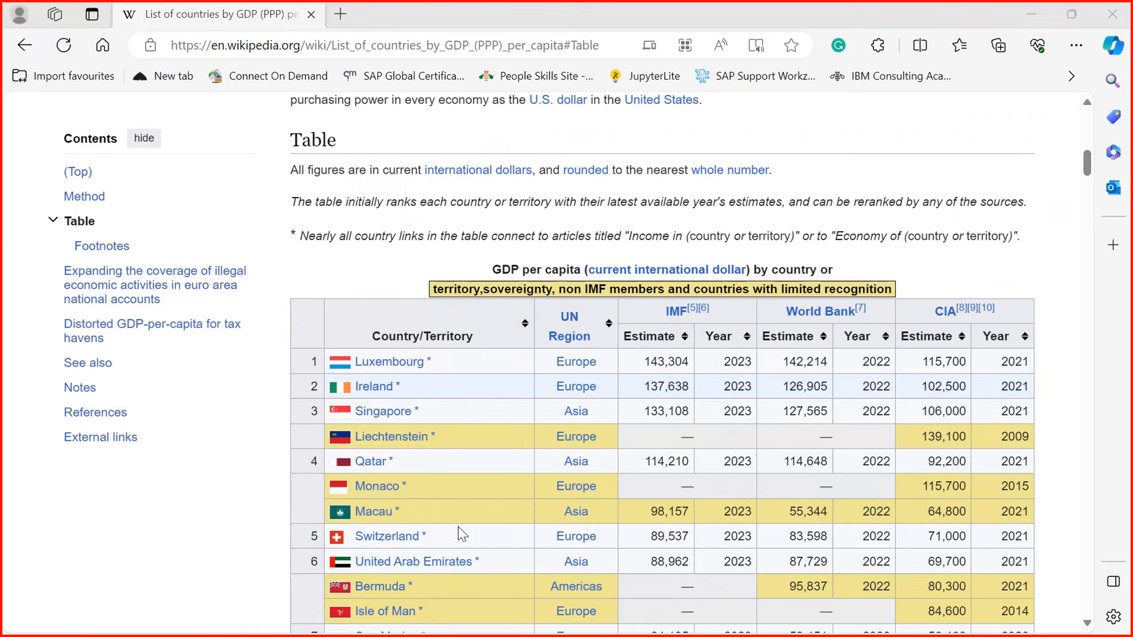
{"action": "mouse_move", "coordinate": [672, 324]}
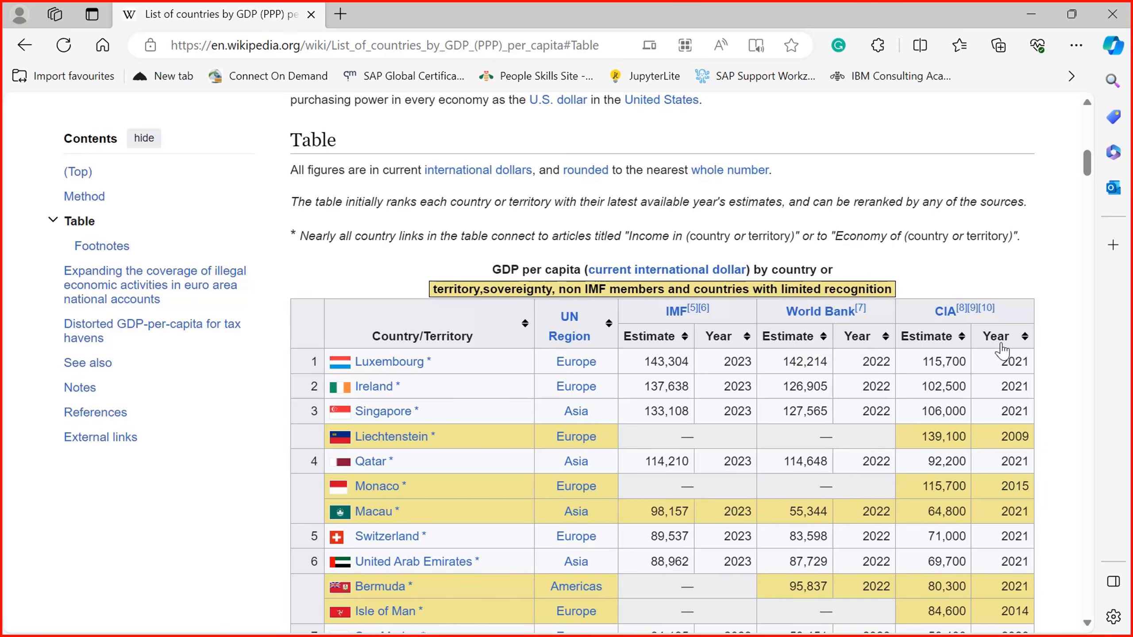
{"action": "key", "text": "alt+Tab"}
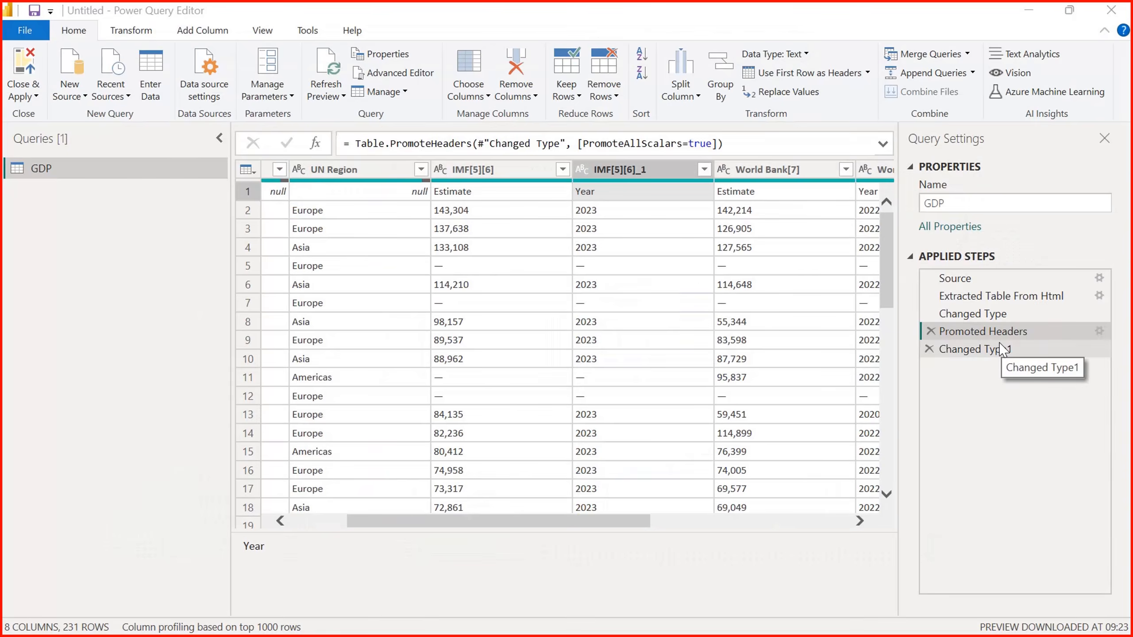
{"action": "key", "text": "alt+Tab"}
{"action": "key", "text": "alt+Tab"}
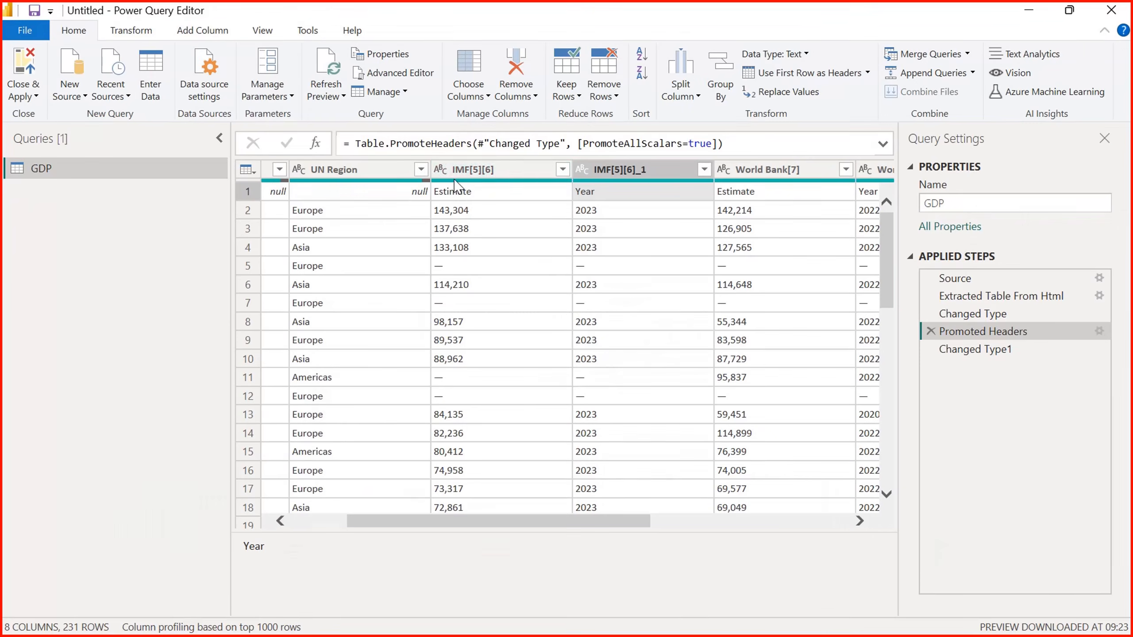
- Try to rename the IMF[5][6] column to "IMF Estimate" at the Promoted Headers step, and cancel inserting the intermediate step
{"action": "left_click", "coordinate": [476, 171]}
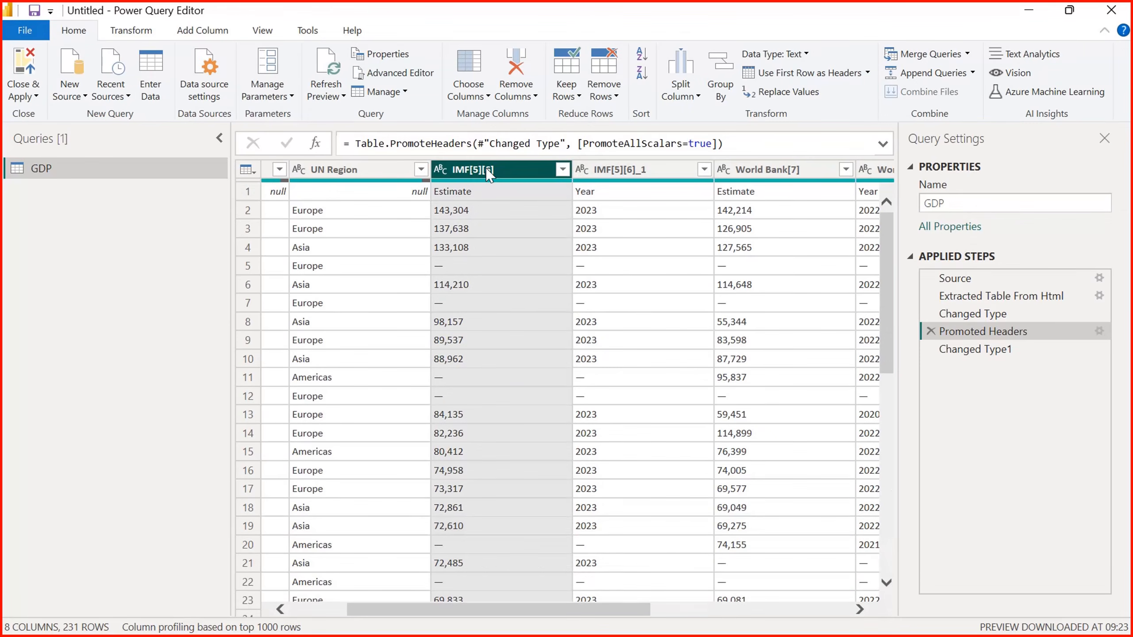
{"action": "right_click", "coordinate": [489, 174]}
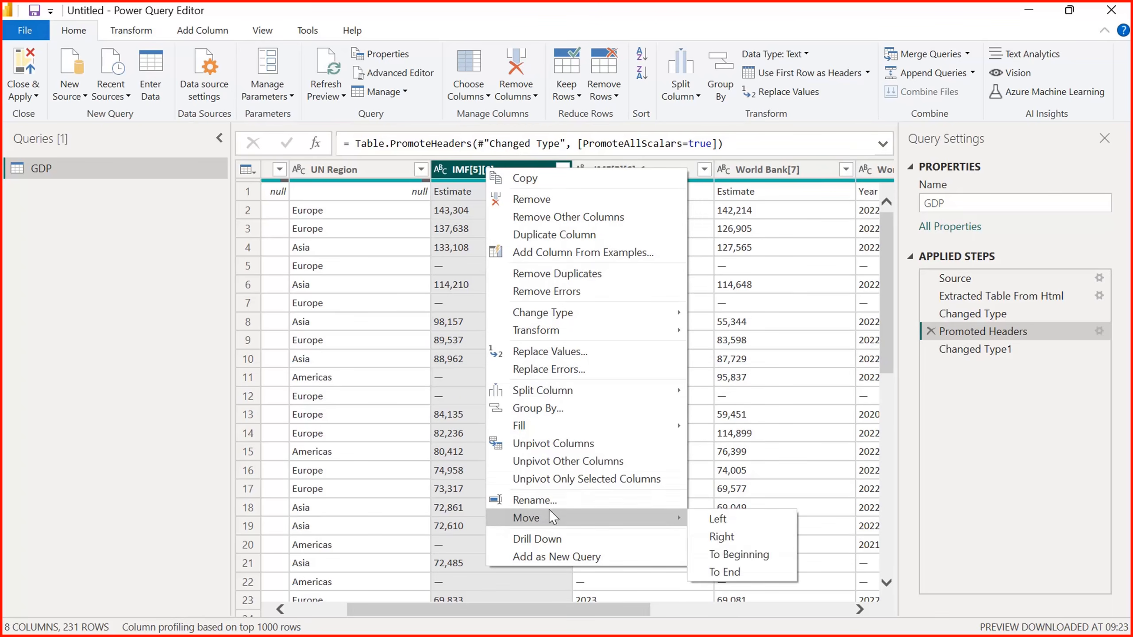
{"action": "left_click", "coordinate": [560, 501]}
{"action": "type", "text": "IMF Estimate"}
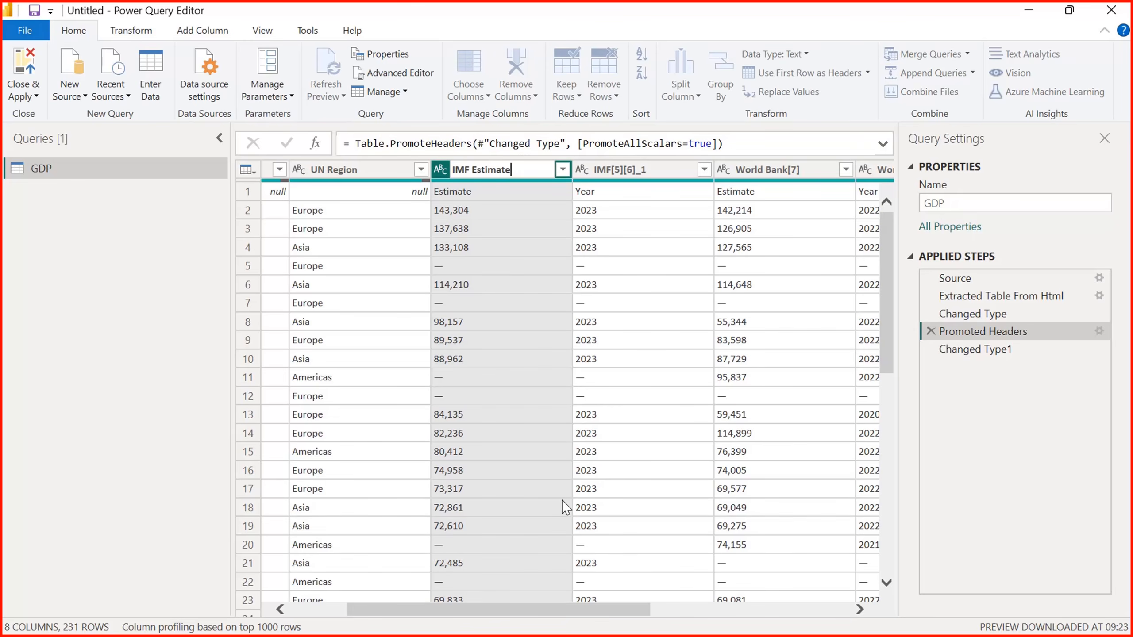
{"action": "key", "text": "Return"}
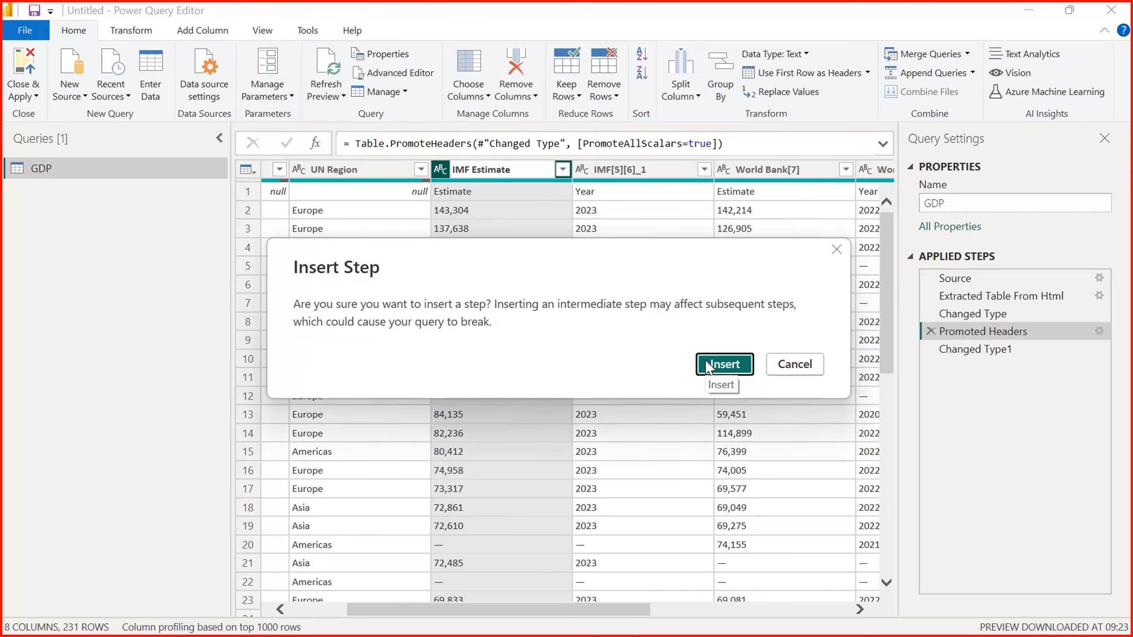
{"action": "left_click", "coordinate": [795, 365]}
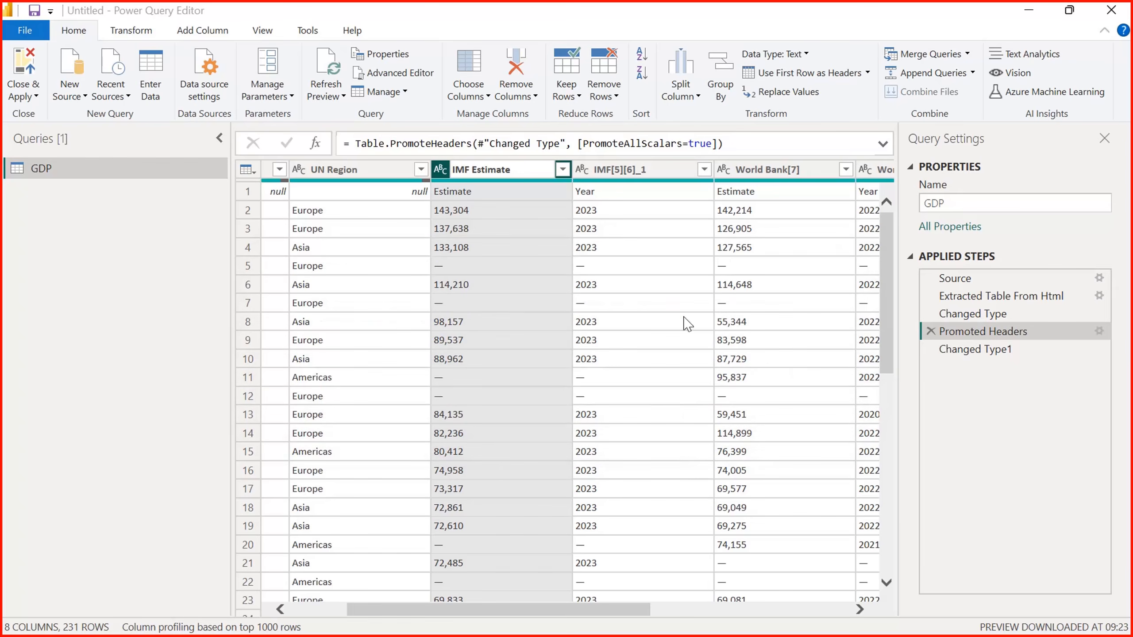
- Rename the IMF[5][6] column to "IMF Estimate" following the Changed Type1 step, and revisit the Promoted Headers step for comparison
{"action": "left_click", "coordinate": [954, 349]}
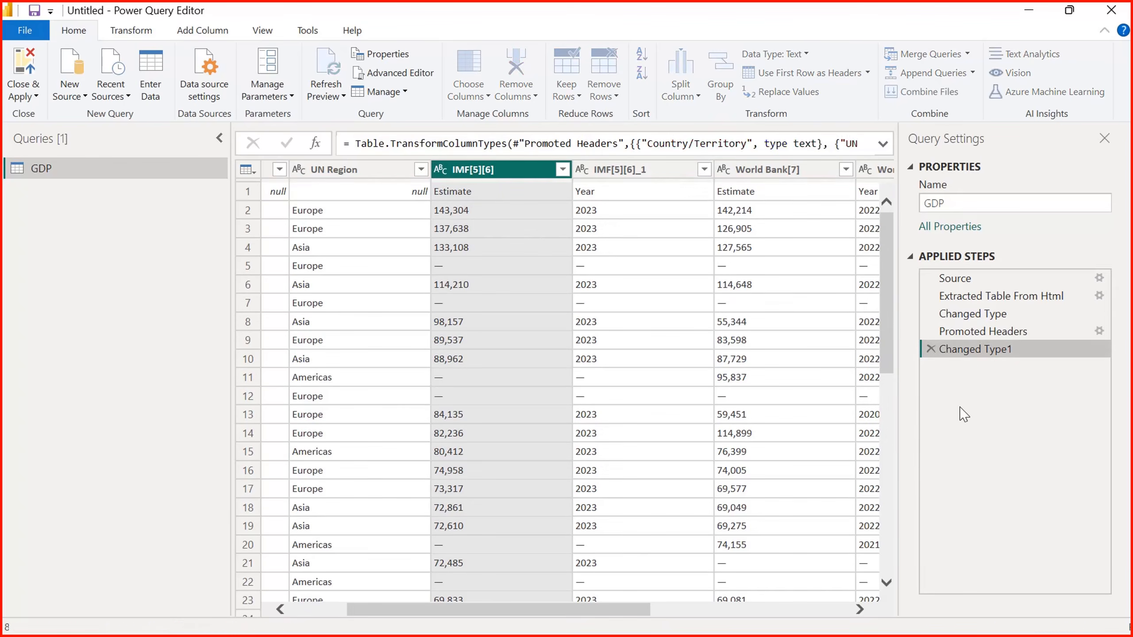
{"action": "right_click", "coordinate": [468, 169]}
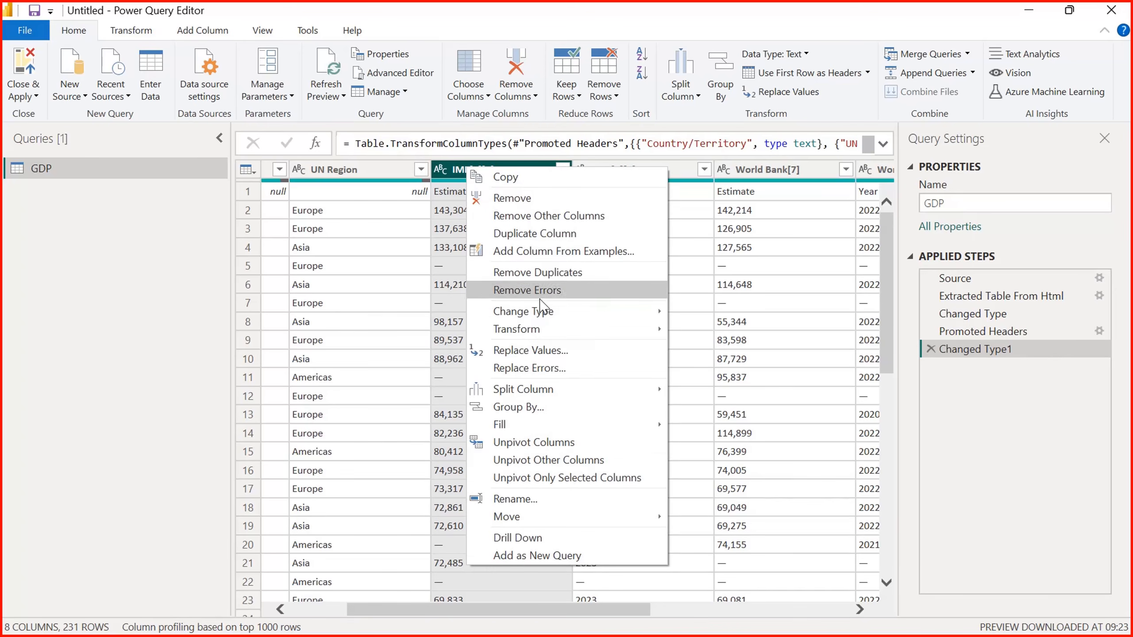
{"action": "mouse_move", "coordinate": [517, 519]}
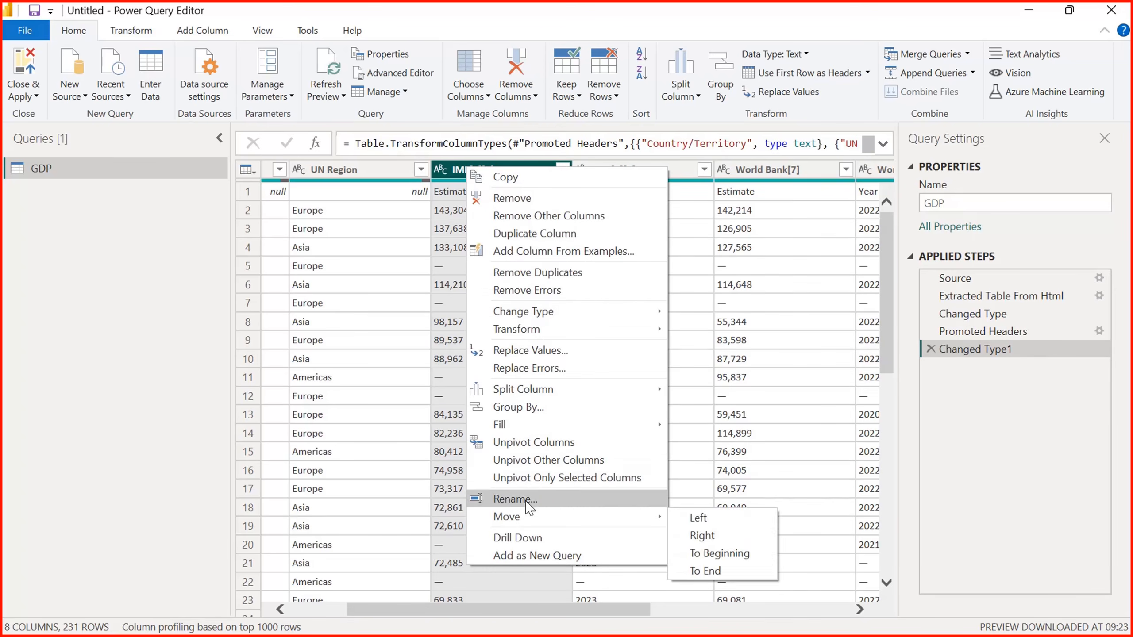
{"action": "left_click", "coordinate": [525, 500]}
{"action": "type", "text": "IMF Estimate"}
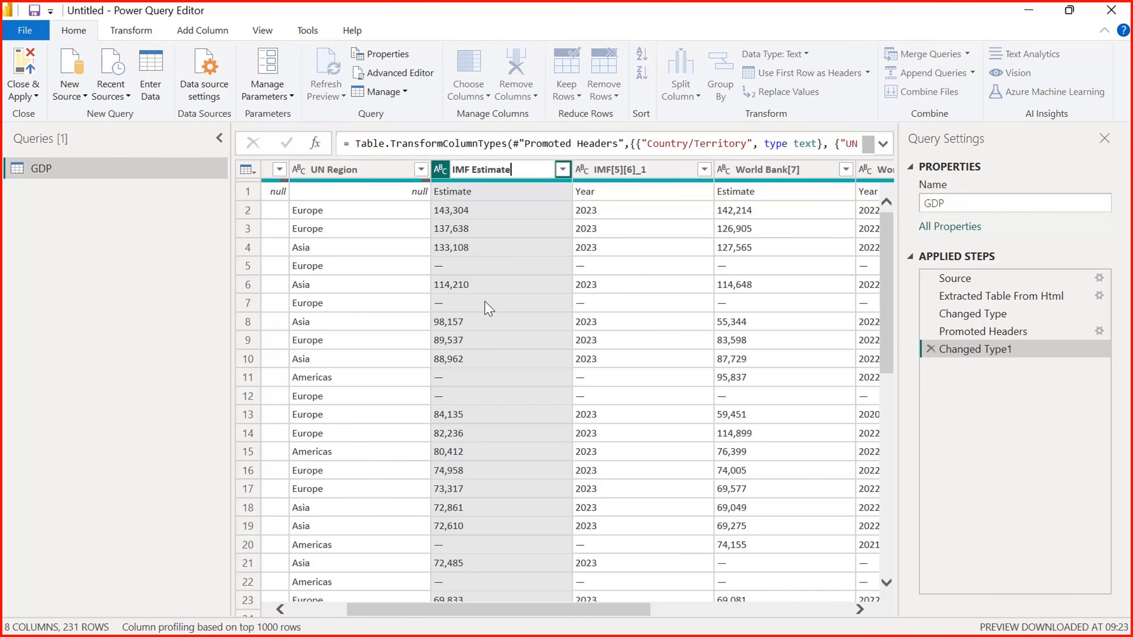
{"action": "key", "text": "Return"}
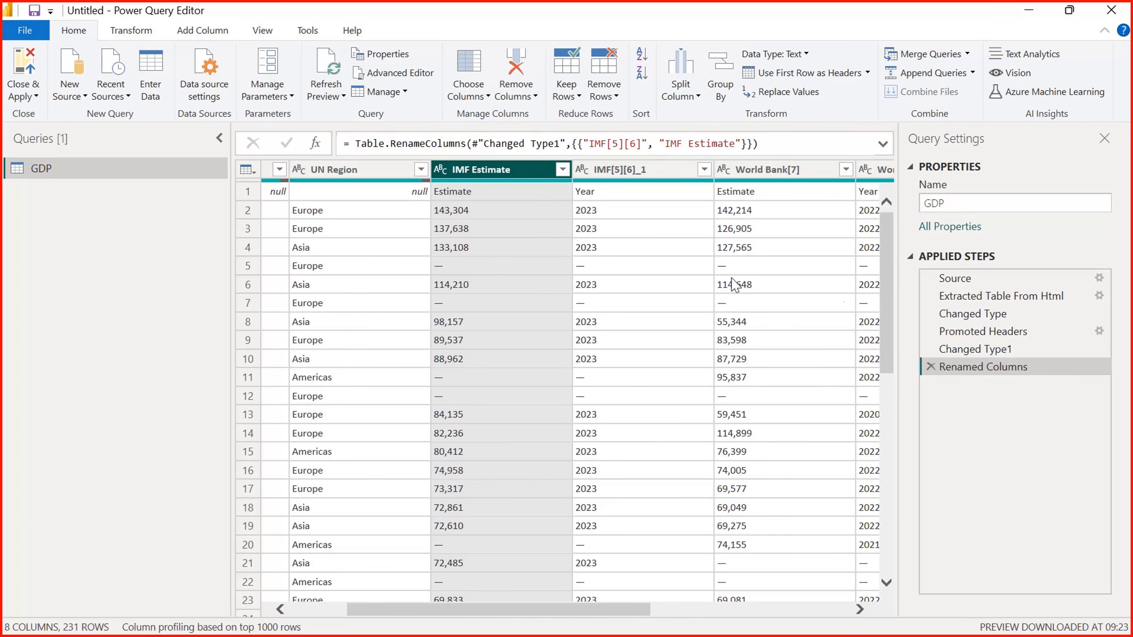
{"action": "left_click", "coordinate": [981, 331]}
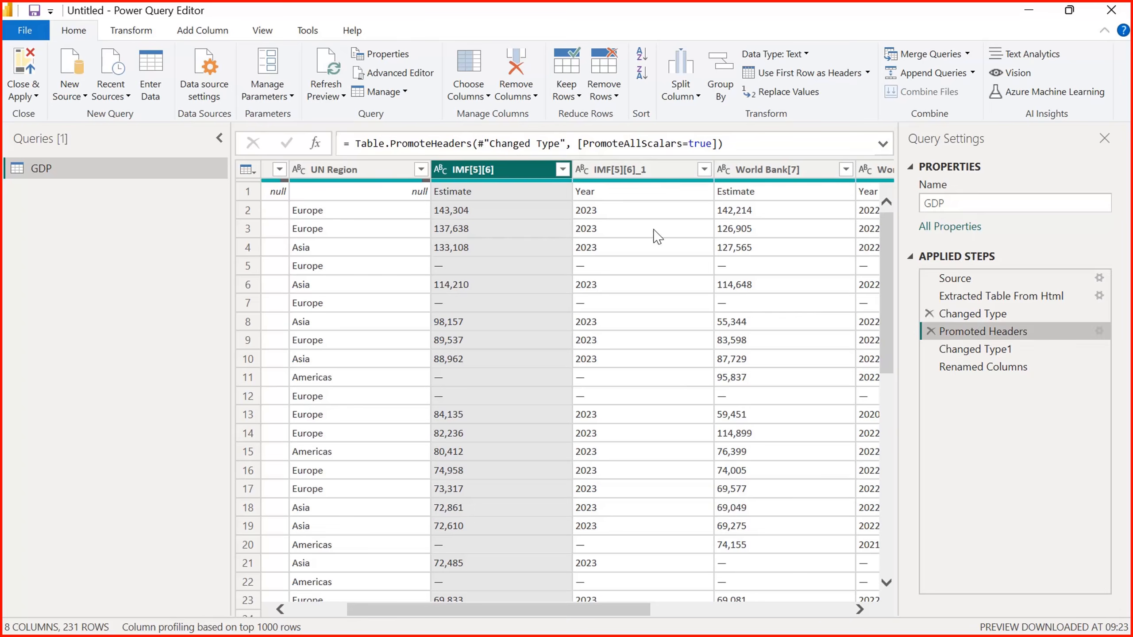
{"action": "right_click", "coordinate": [492, 173]}
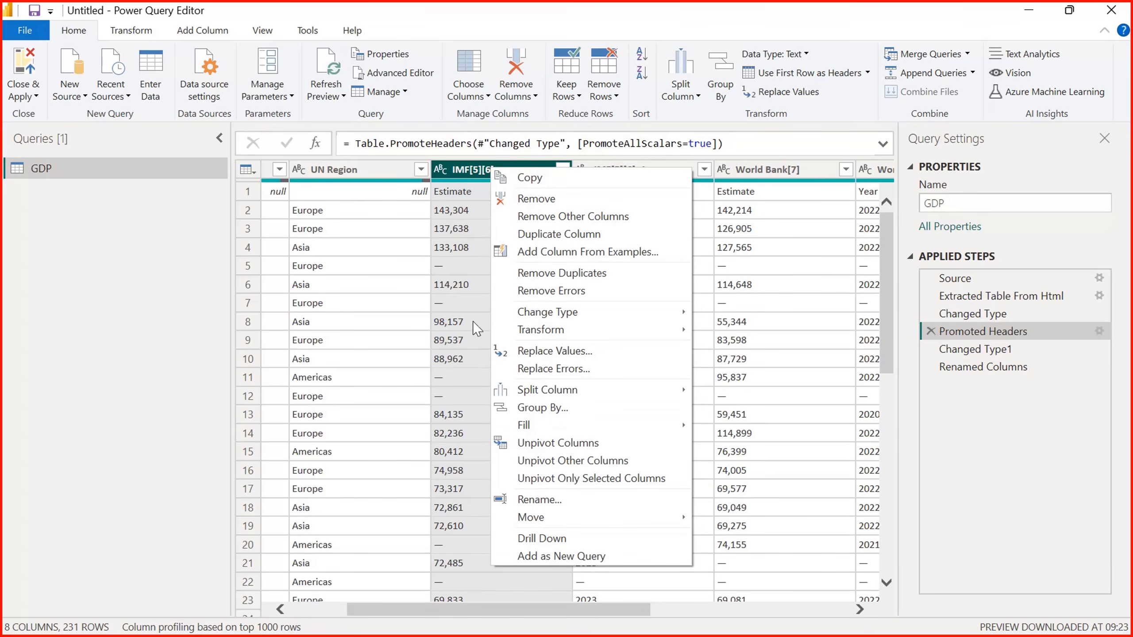
{"action": "left_click", "coordinate": [540, 500]}
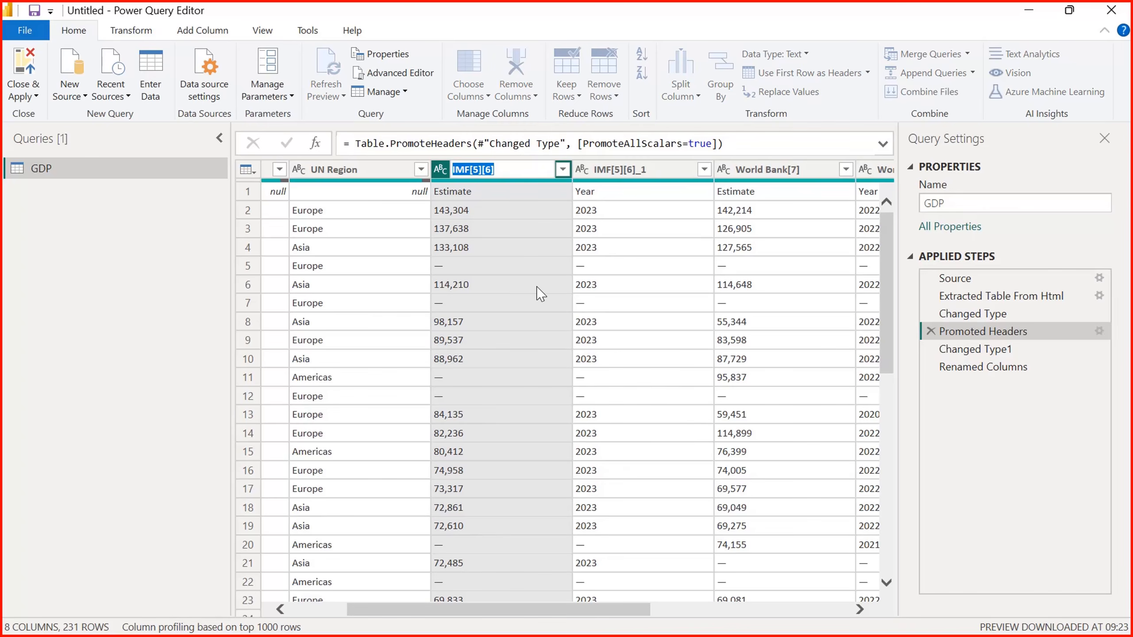
{"action": "type", "text": "IMF Esti"}
{"action": "key", "text": "Return"}
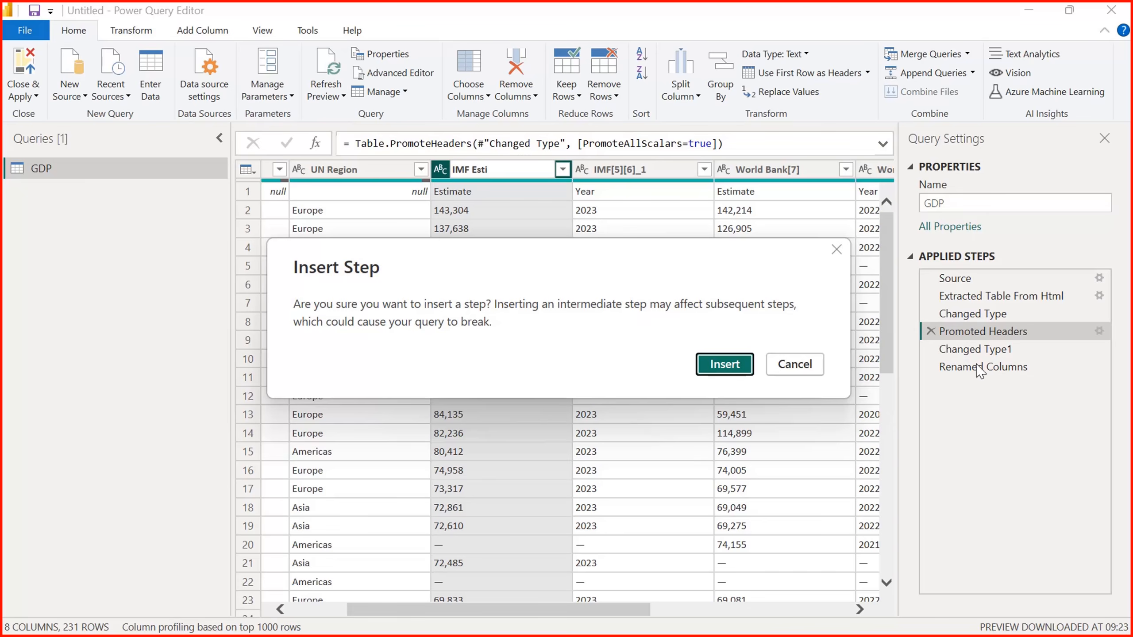
{"action": "left_click", "coordinate": [776, 370]}
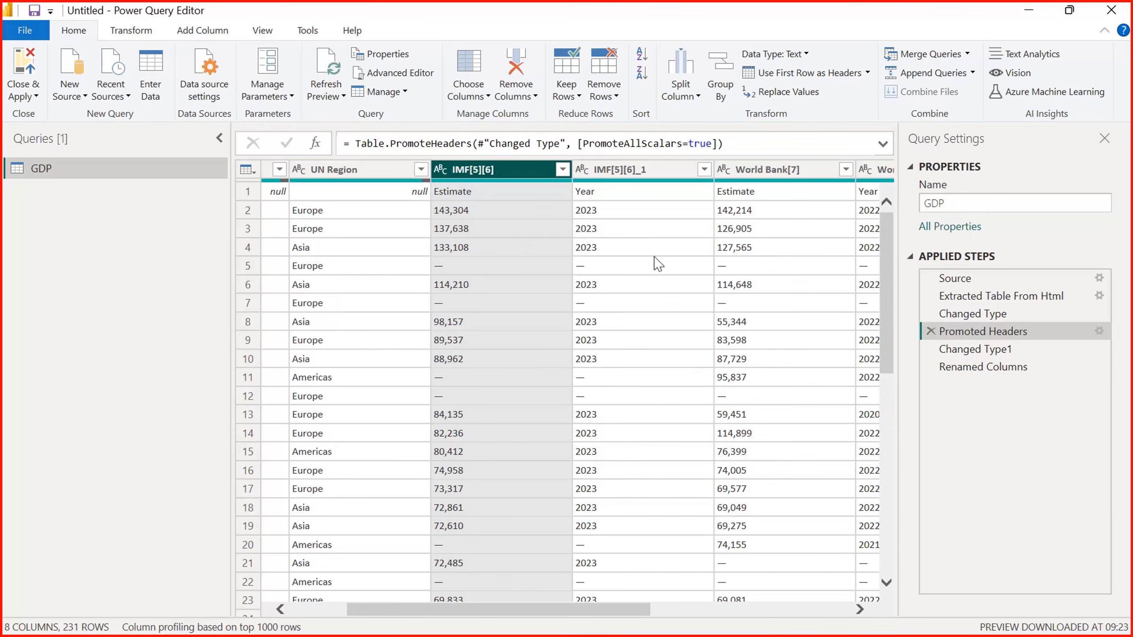
- Return to the Renamed Columns step and rename the IMF[5][6]_1 column to "IMF Year"
{"action": "left_click", "coordinate": [994, 367]}
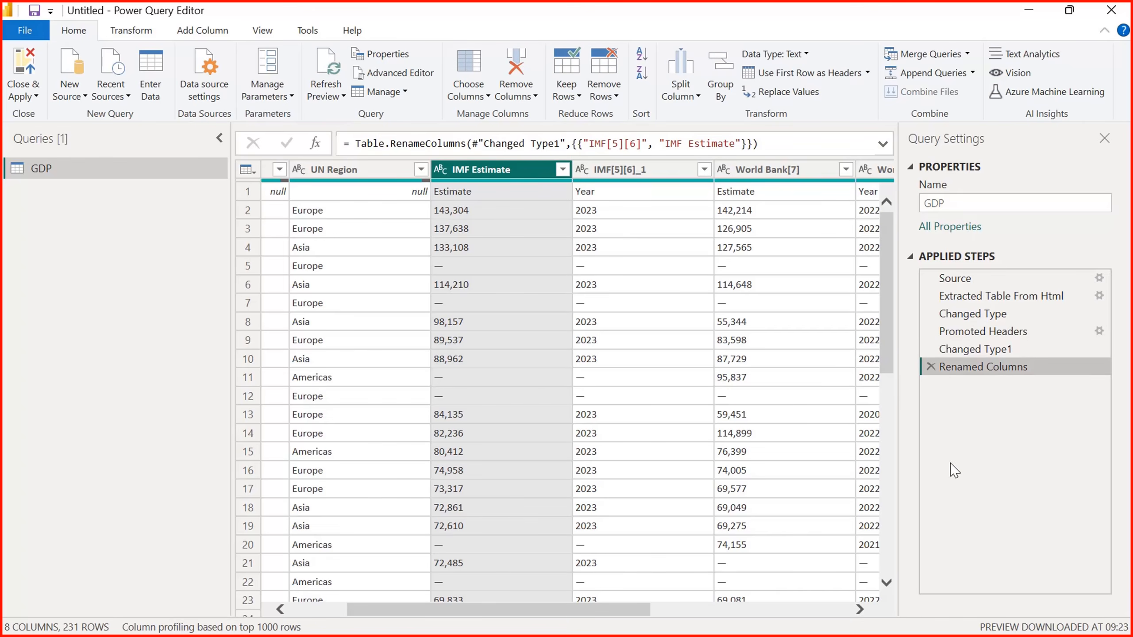
{"action": "left_click_drag", "start_coordinate": [579, 619], "coordinate": [615, 620]}
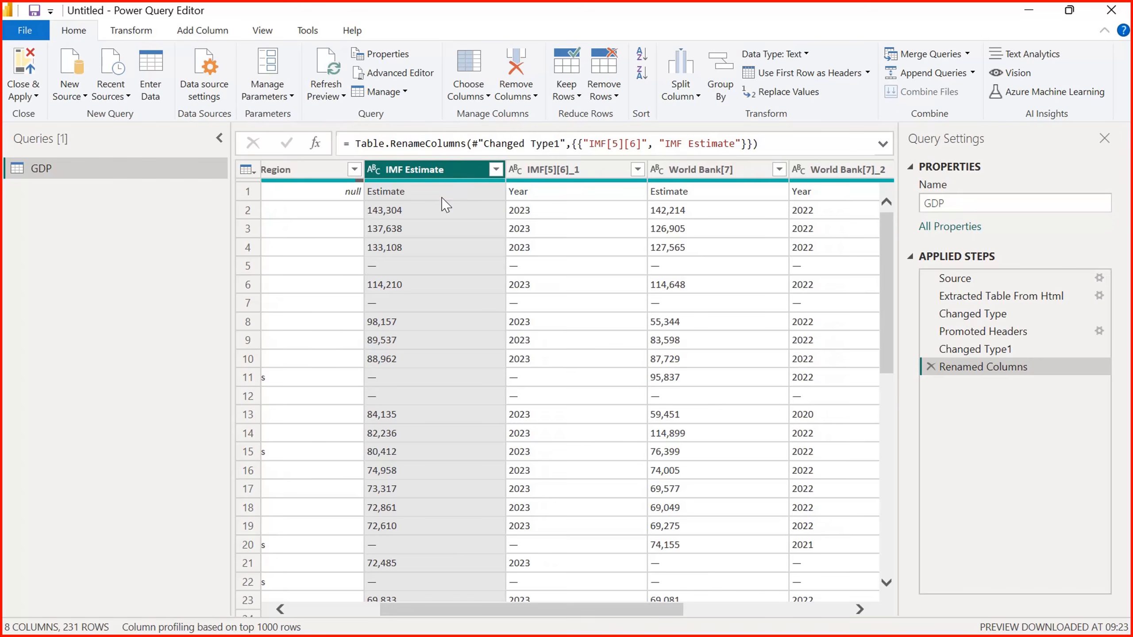
{"action": "left_click", "coordinate": [551, 171]}
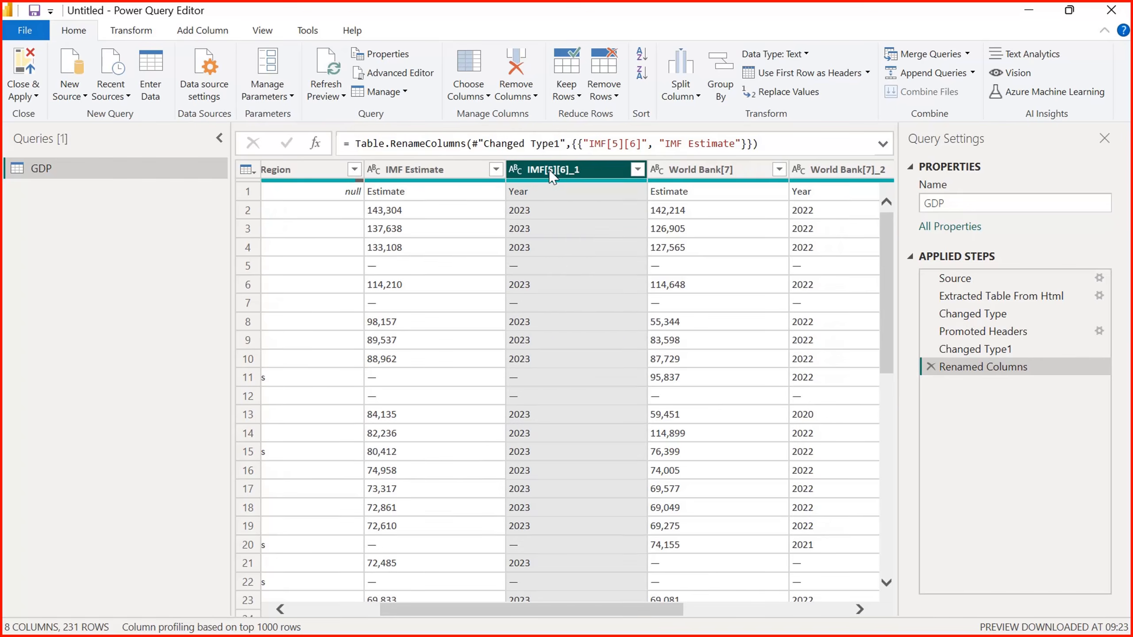
{"action": "right_click", "coordinate": [553, 176]}
{"action": "left_click", "coordinate": [610, 503]}
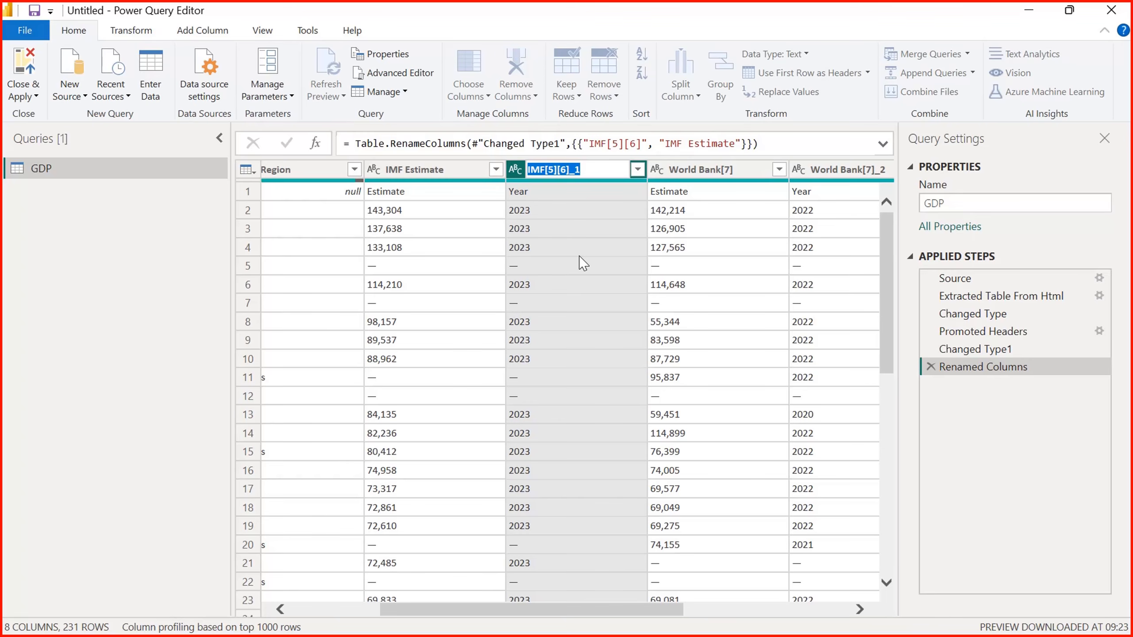
{"action": "type", "text": "IMF Year"}
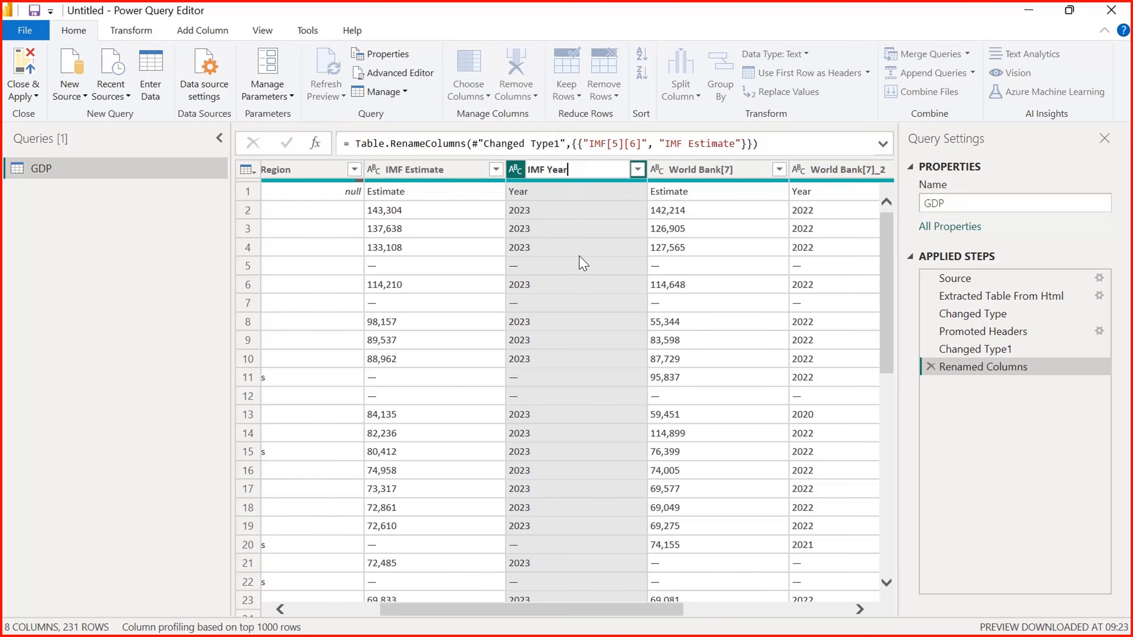
{"action": "key", "text": "Return"}
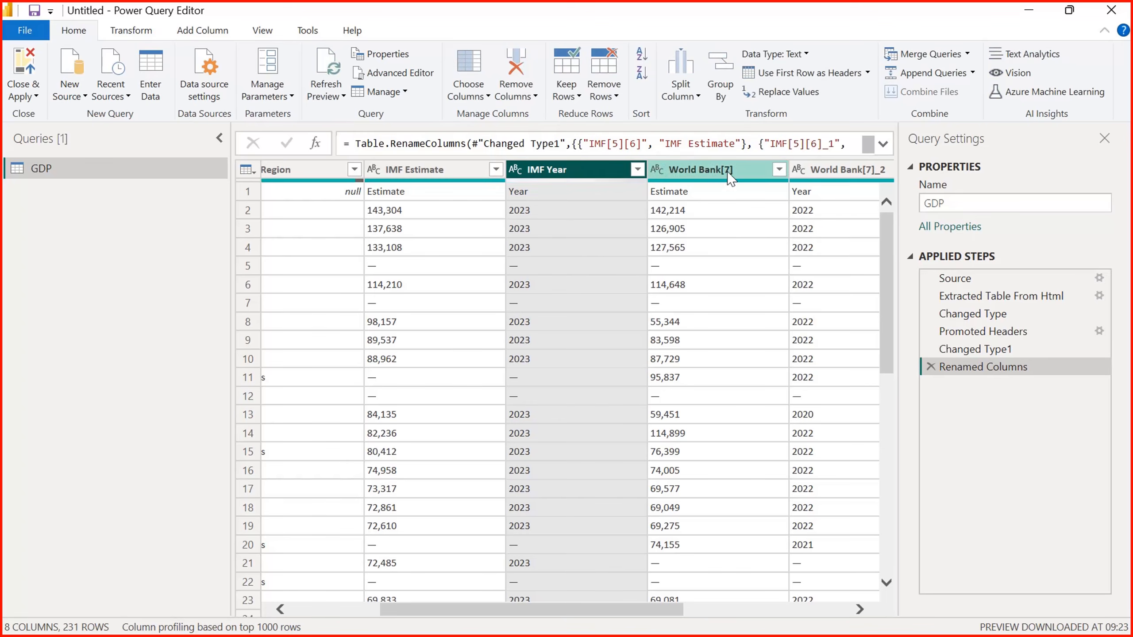
- Rename the World Bank[7] column to "World Bank Estimate"
{"action": "left_click", "coordinate": [730, 179]}
{"action": "double_click", "coordinate": [730, 178]}
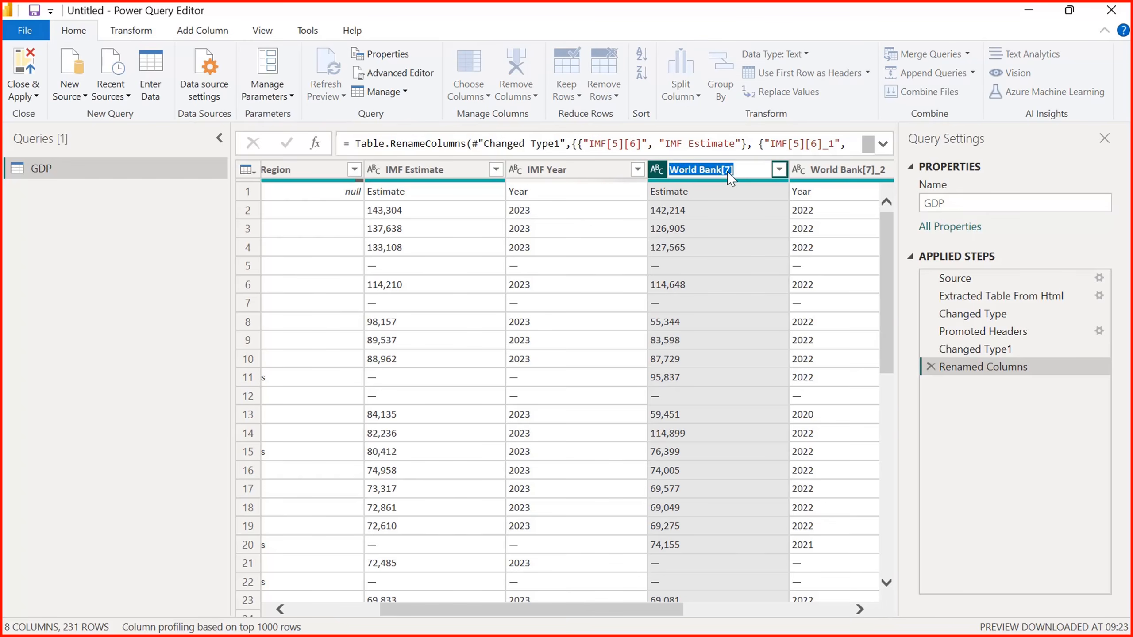
{"action": "type", "text": "Work"}
{"action": "type", "text": "d Bank Estimate"}
{"action": "key", "text": "Return"}
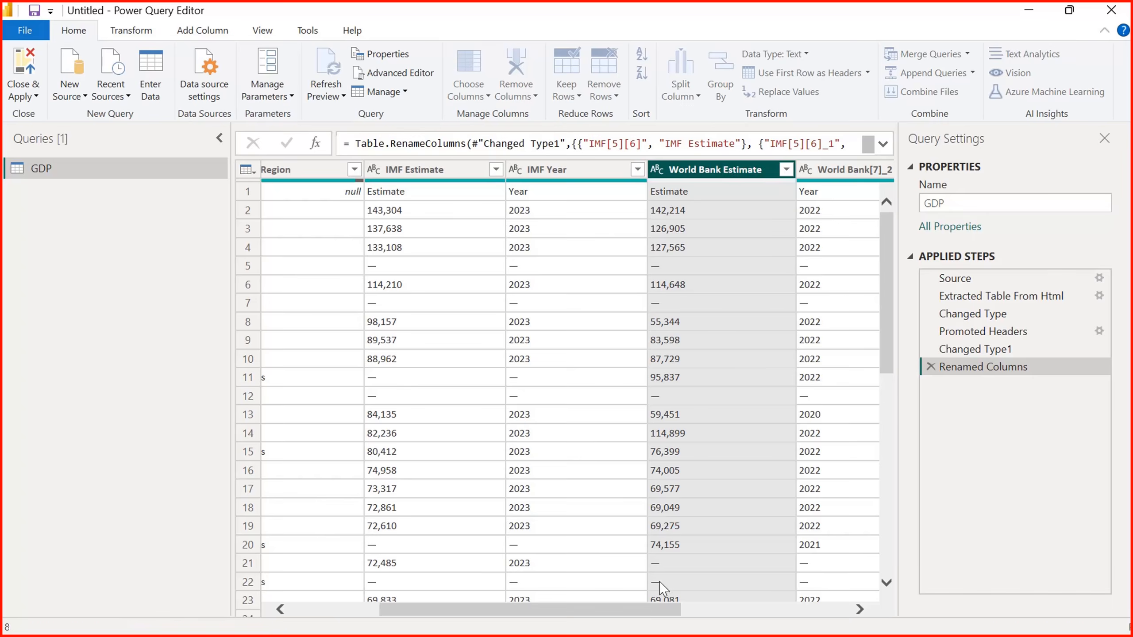
- Rename the World Bank[7]_2 column to "World Bank Year"
{"action": "left_click_drag", "start_coordinate": [657, 615], "coordinate": [814, 615]}
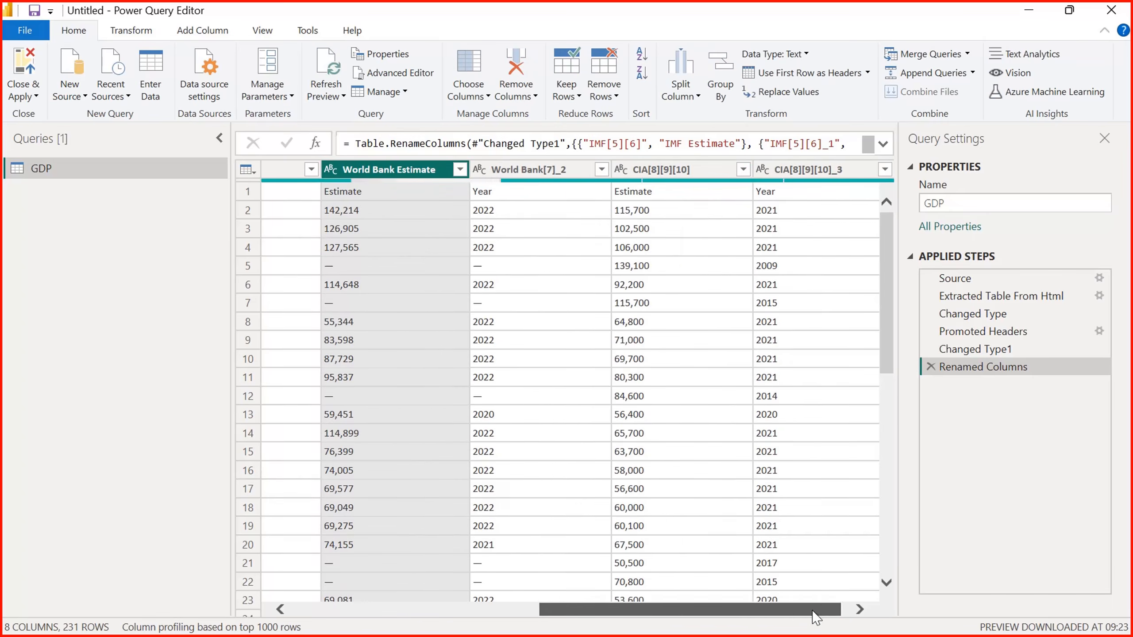
{"action": "double_click", "coordinate": [544, 177]}
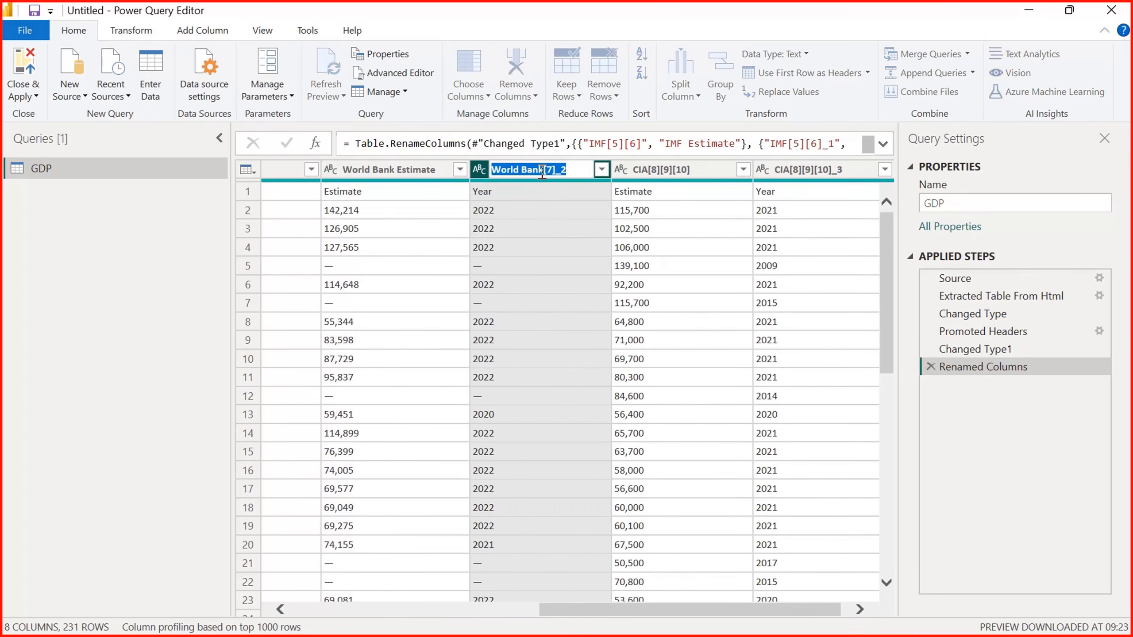
{"action": "type", "text": "Work"}
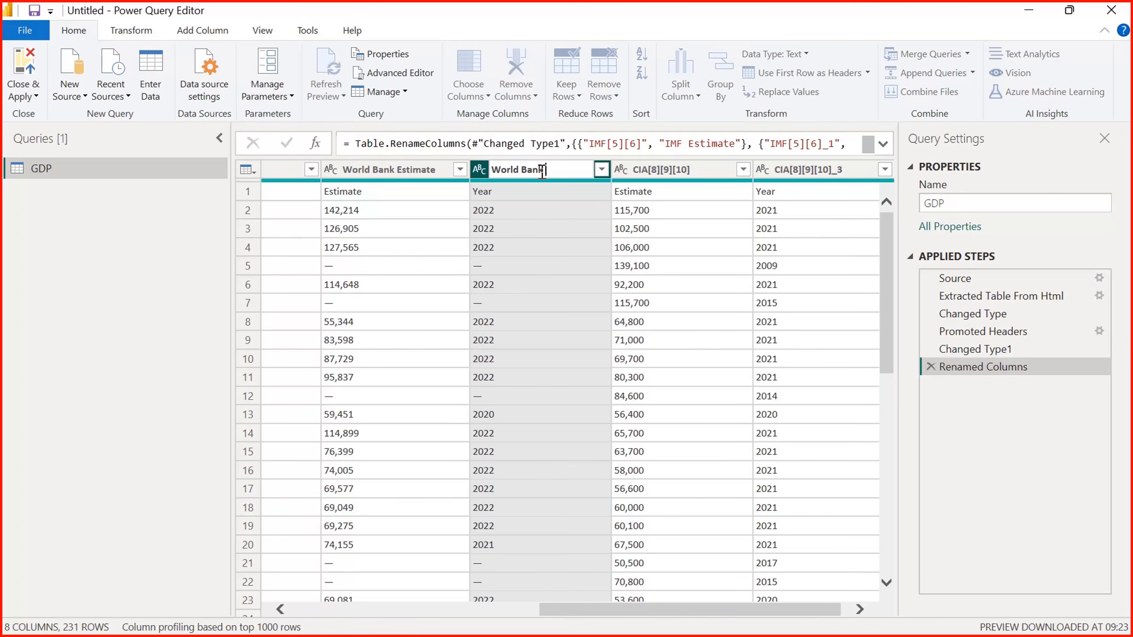
{"action": "type", "text": "d Bank Year"}
{"action": "key", "text": "Return"}
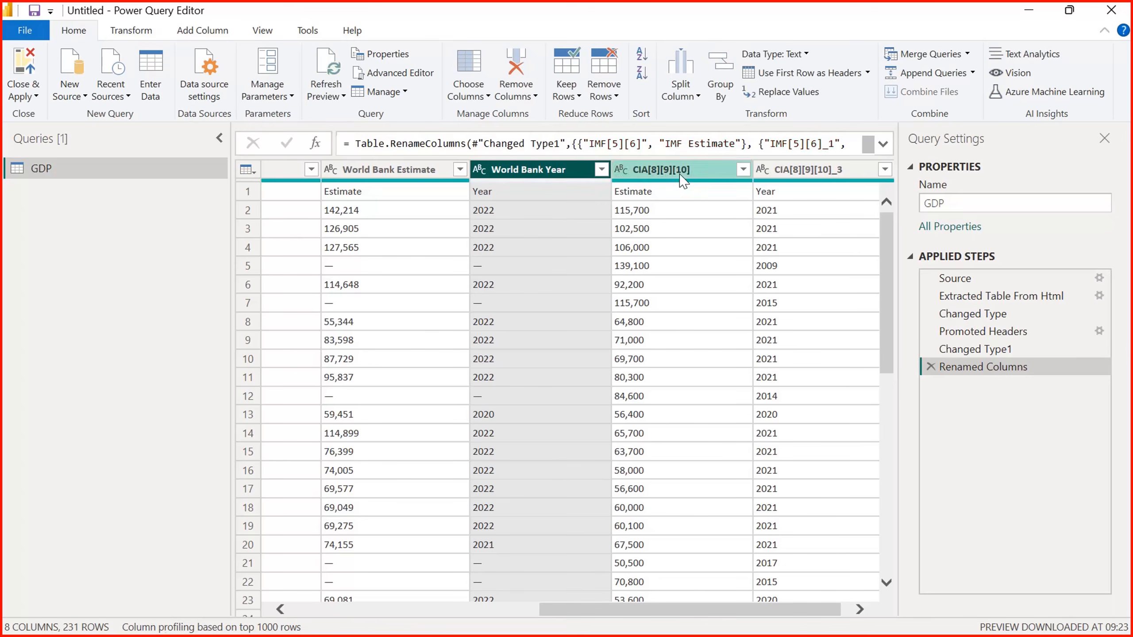
- Rename the CIA[8][9][10] column to "CIA Estimate"
{"action": "left_click_drag", "start_coordinate": [705, 611], "coordinate": [714, 612]}
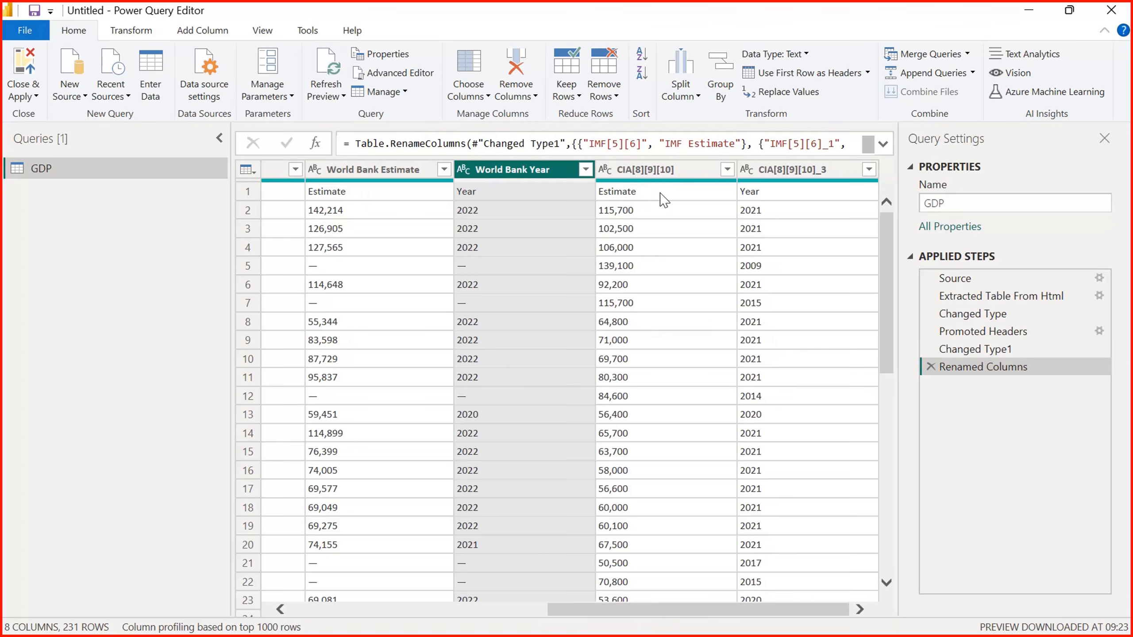
{"action": "left_click", "coordinate": [646, 172]}
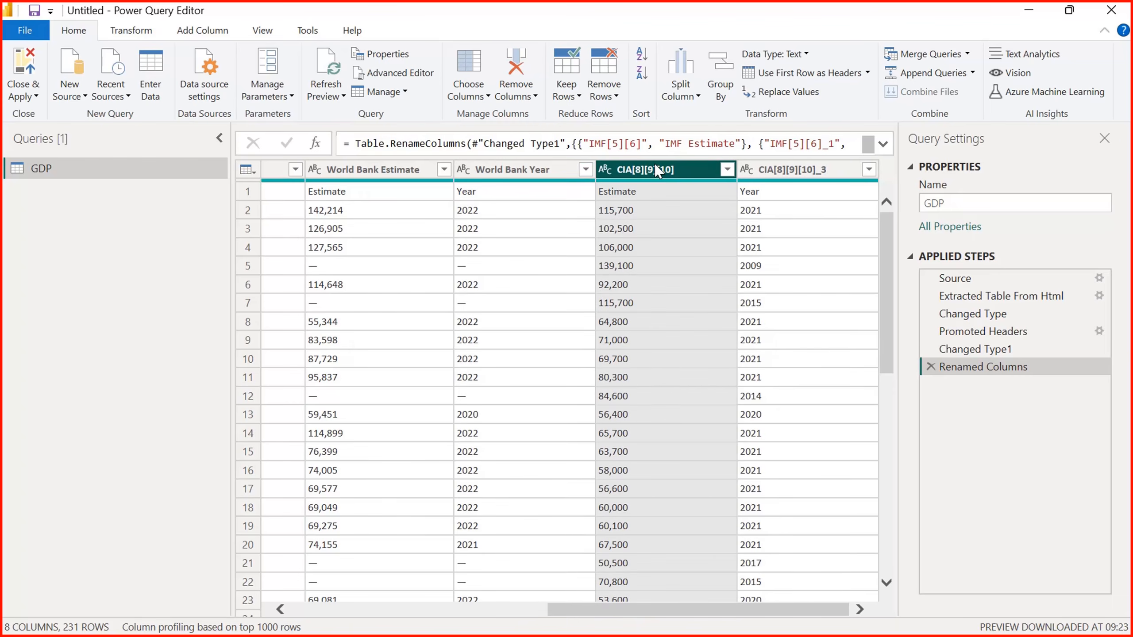
{"action": "double_click", "coordinate": [645, 172]}
{"action": "type", "text": "CIA Estima"}
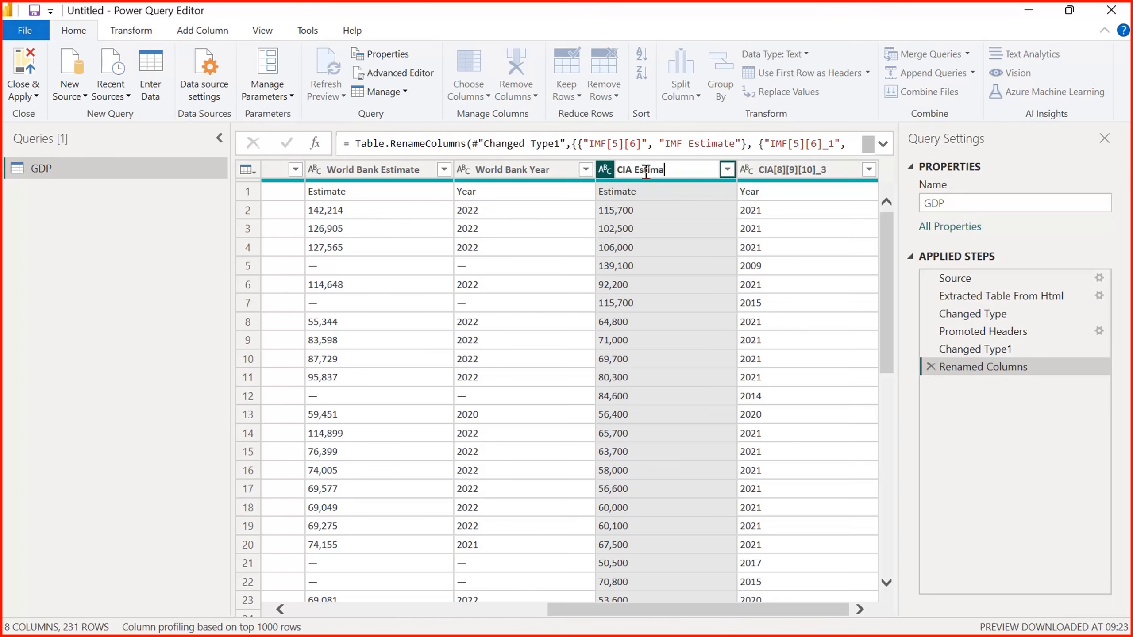
{"action": "type", "text": "te"}
{"action": "key", "text": "Return"}
- Rename the CIA[8][9][10]_3 column to "CIA Year"
{"action": "left_click", "coordinate": [780, 170]}
{"action": "double_click", "coordinate": [780, 169]}
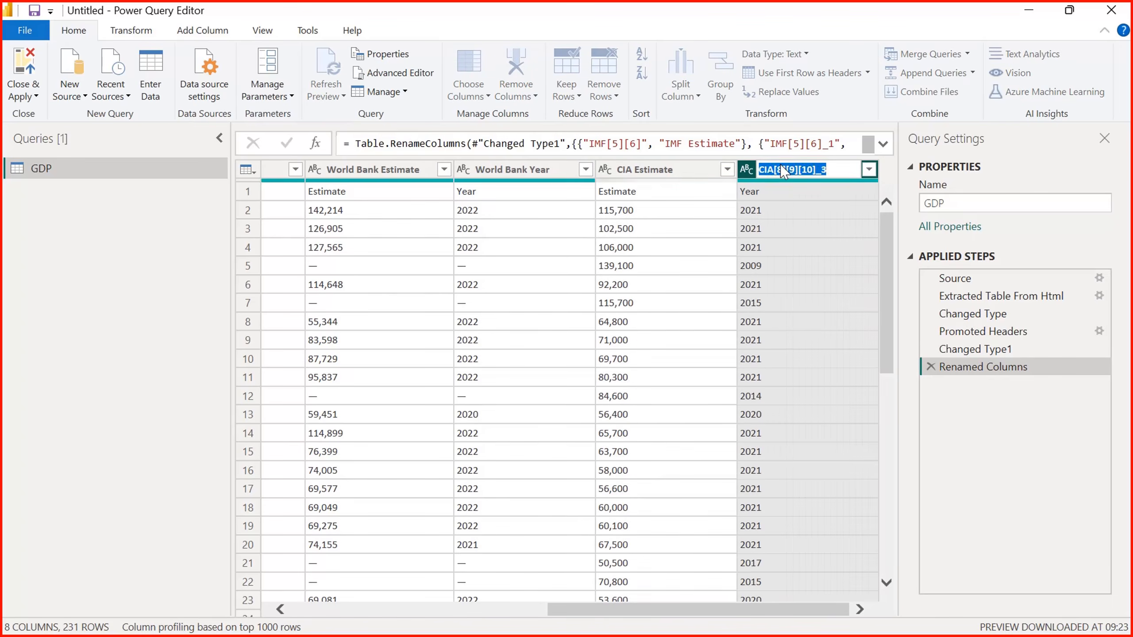
{"action": "type", "text": "CIA Year"}
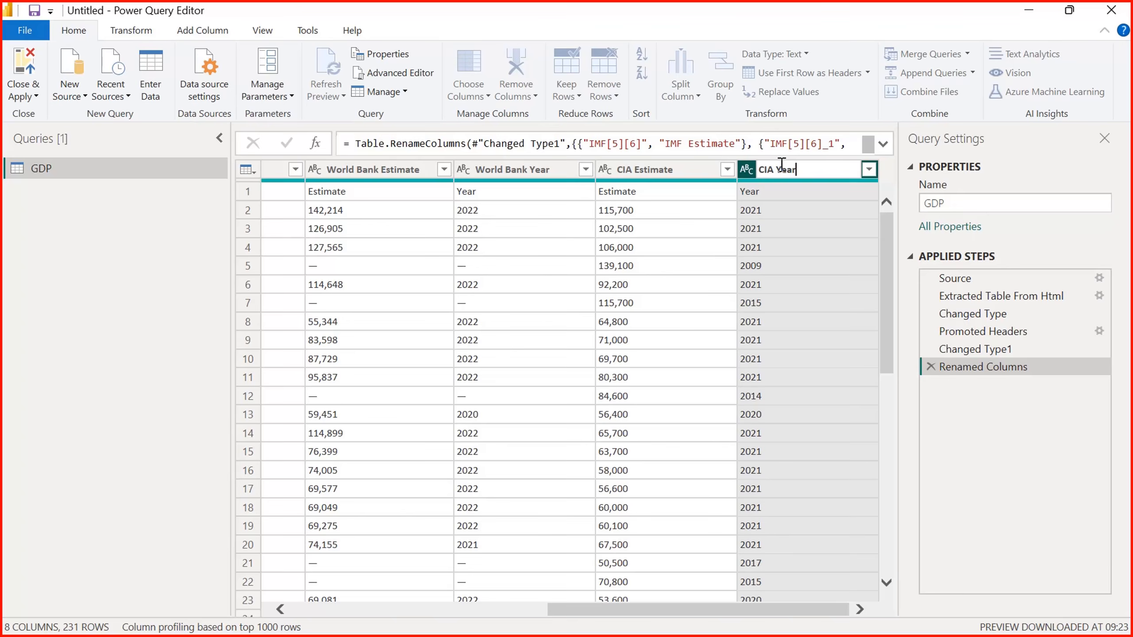
{"action": "key", "text": "Return"}
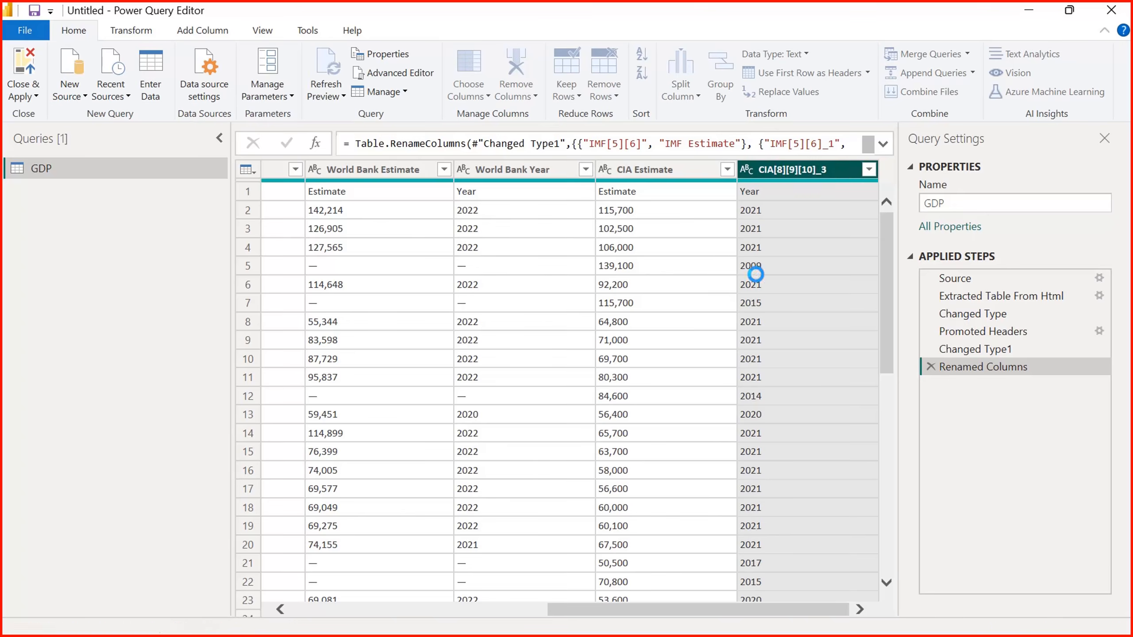
- Remove the top 1 row, which holds the null values and the leftover Estimate and Year labels, from the GDP query
{"action": "left_click_drag", "start_coordinate": [732, 614], "coordinate": [322, 615]}
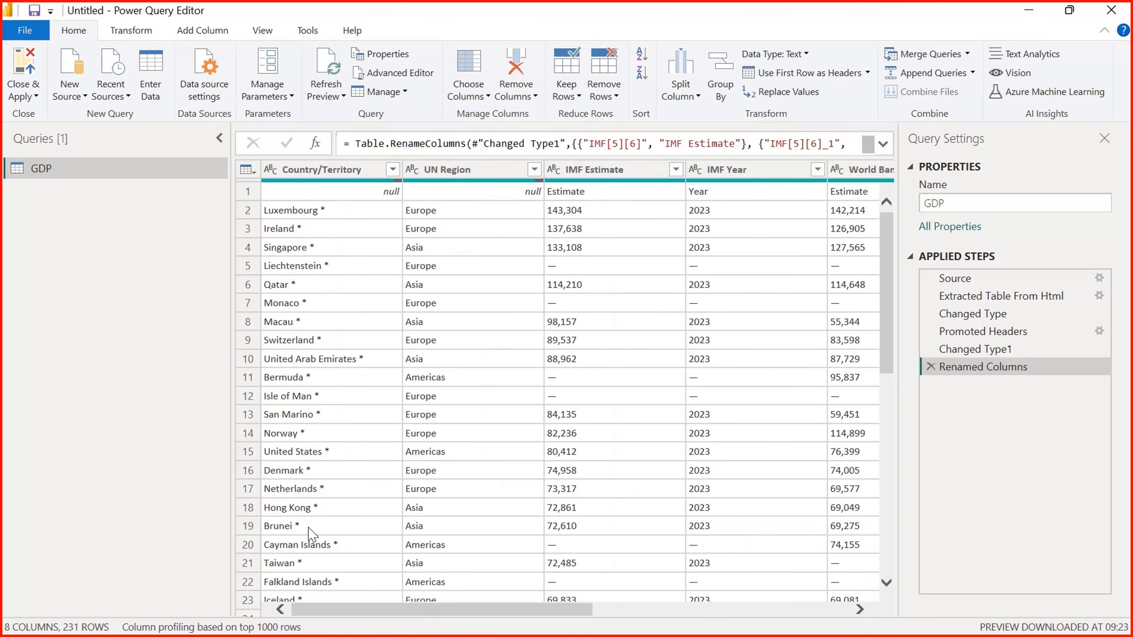
{"action": "left_click", "coordinate": [338, 197]}
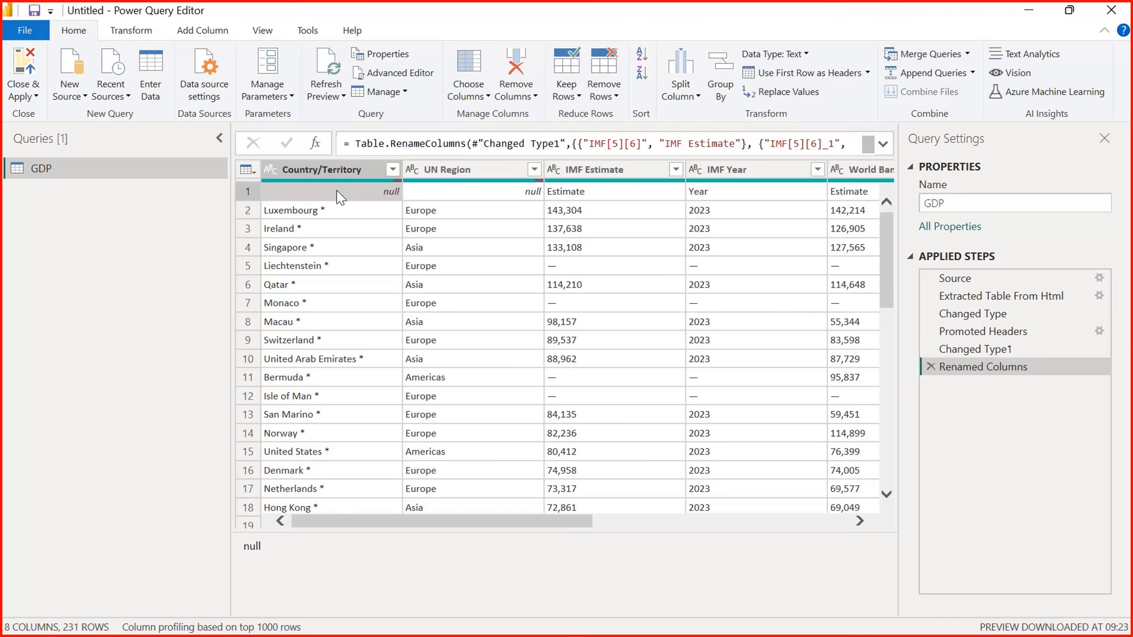
{"action": "left_click", "coordinate": [435, 196]}
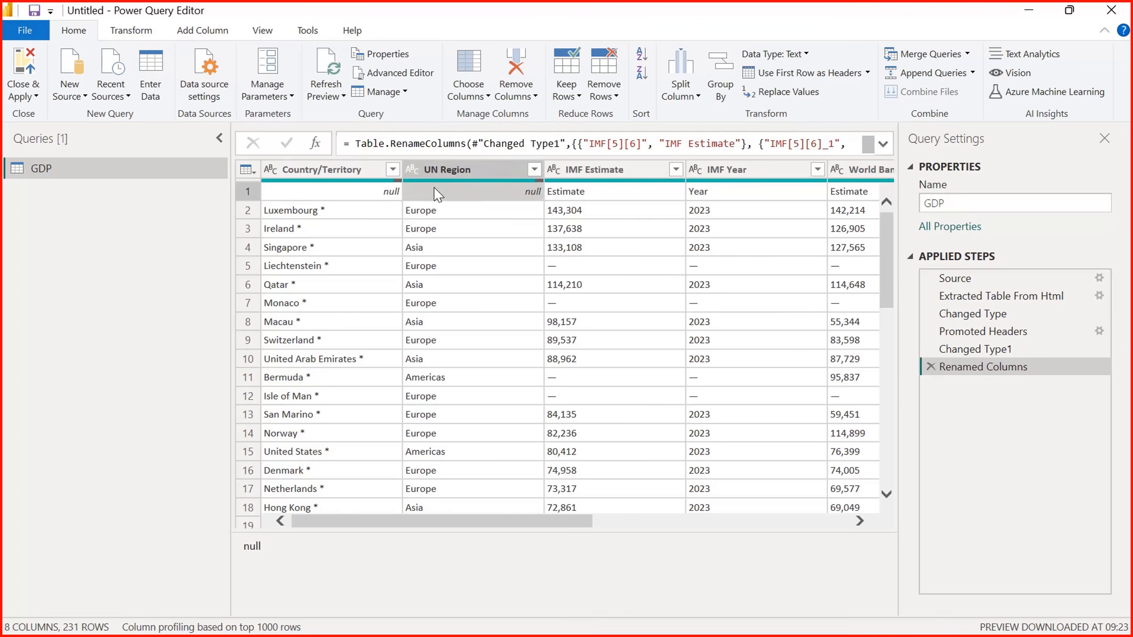
{"action": "left_click", "coordinate": [594, 196]}
{"action": "left_click", "coordinate": [706, 192]}
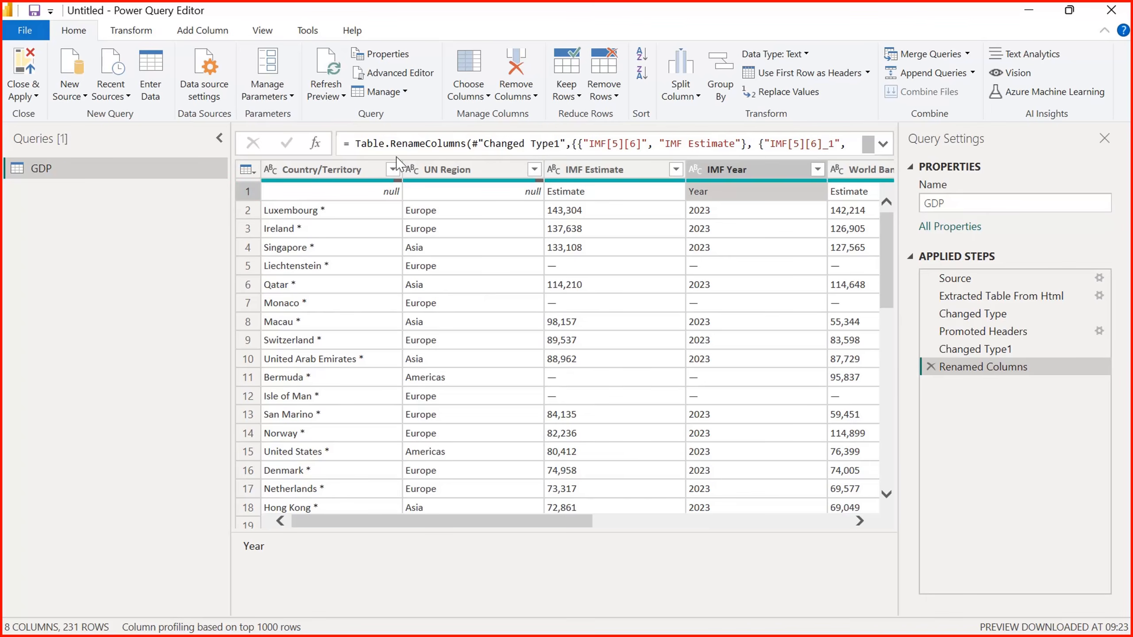
{"action": "left_click", "coordinate": [615, 96]}
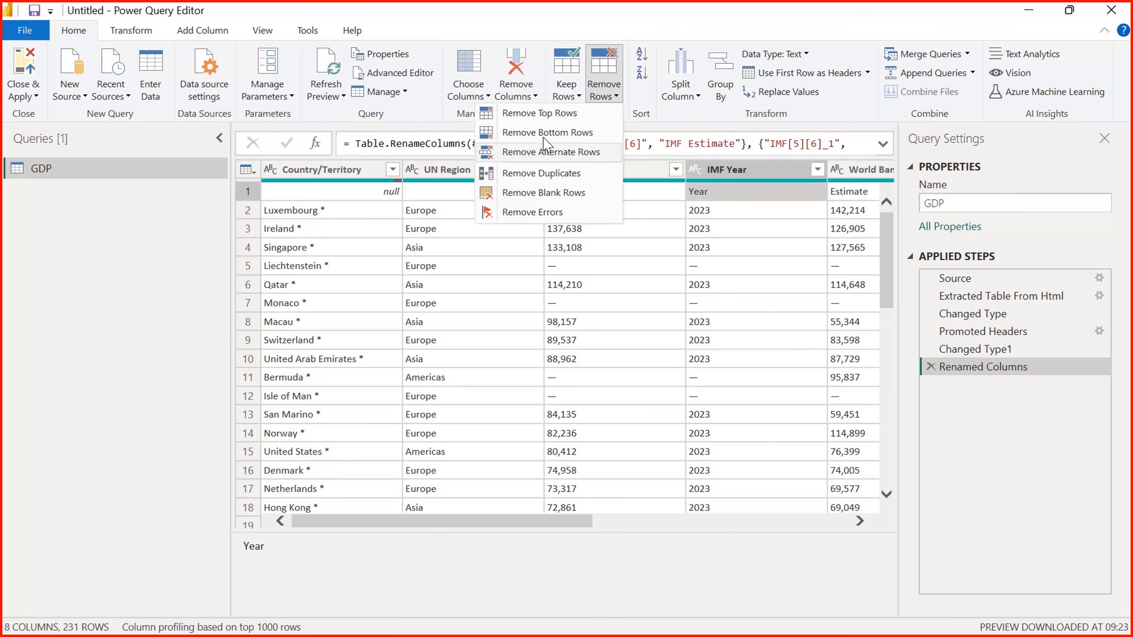
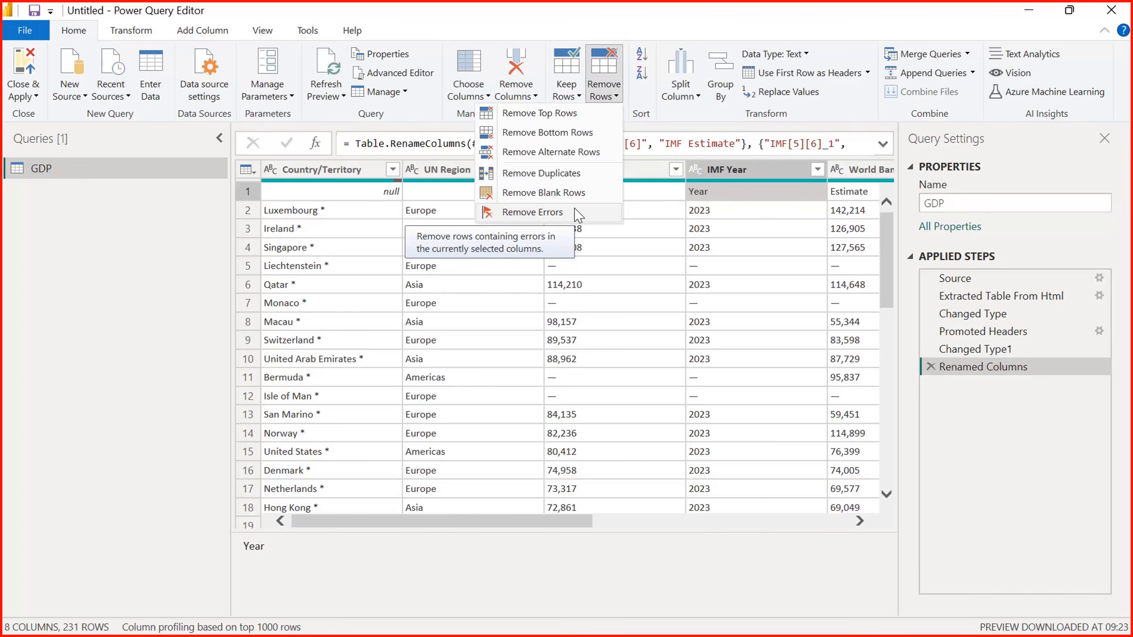
{"action": "left_click", "coordinate": [588, 118]}
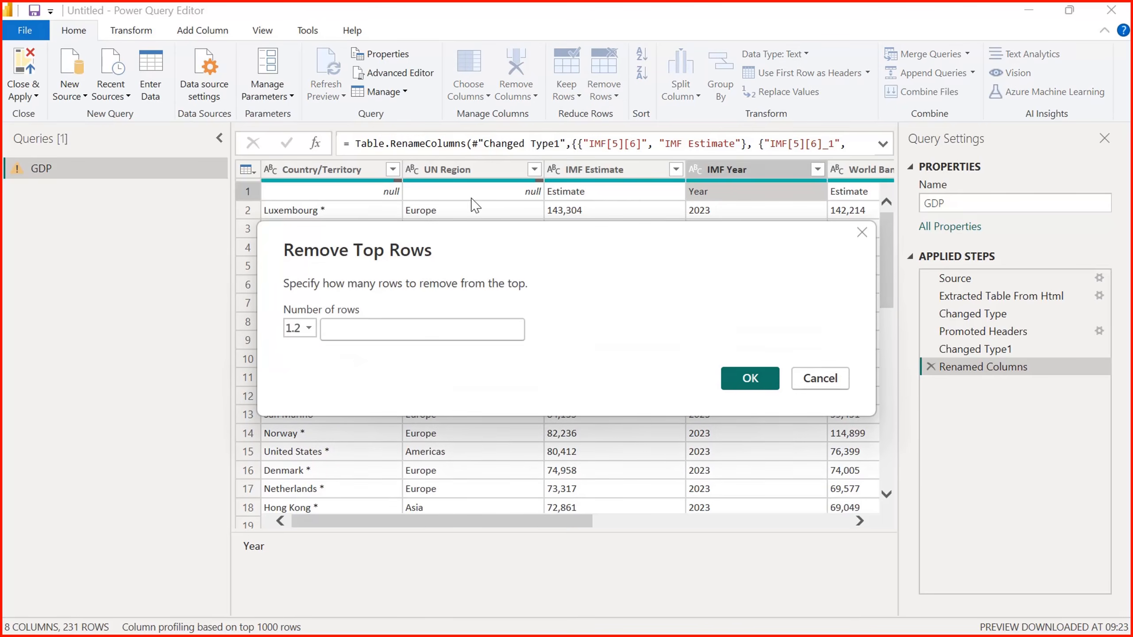
{"action": "left_click", "coordinate": [373, 326]}
{"action": "left_click", "coordinate": [373, 326]}
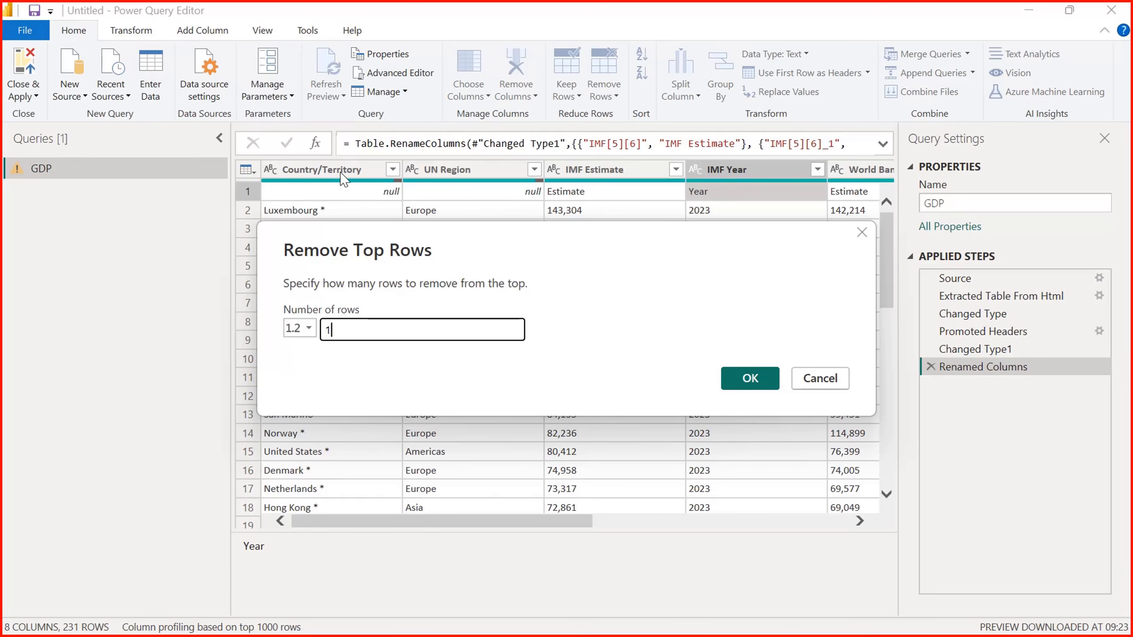
{"action": "left_click", "coordinate": [741, 377]}
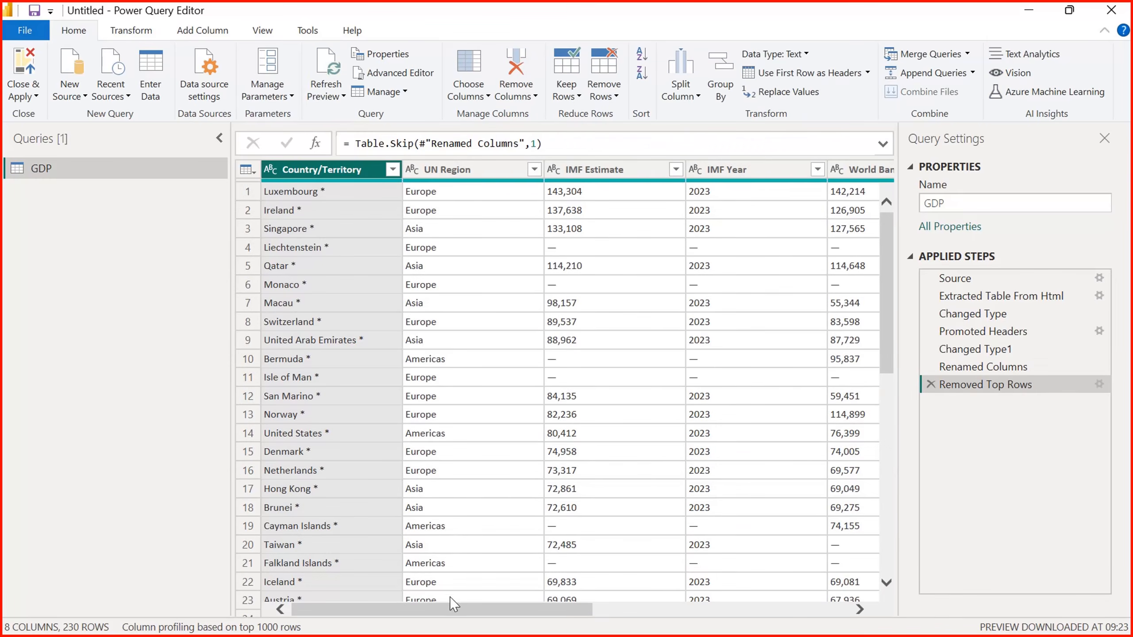
{"action": "left_click_drag", "start_coordinate": [468, 610], "coordinate": [312, 618]}
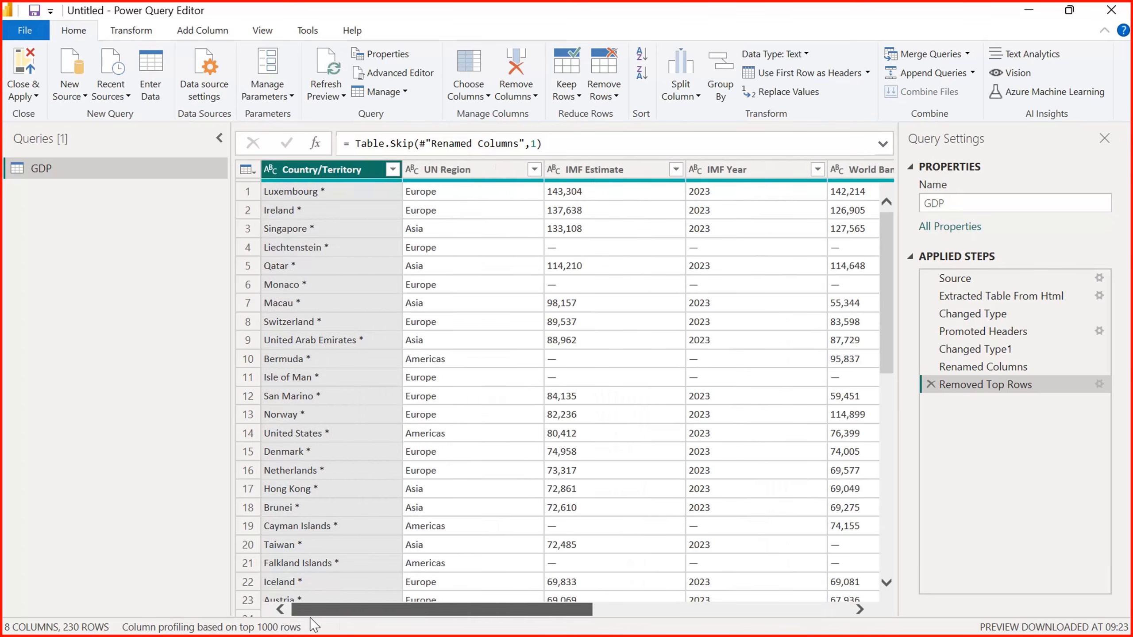
{"action": "left_click", "coordinate": [483, 165]}
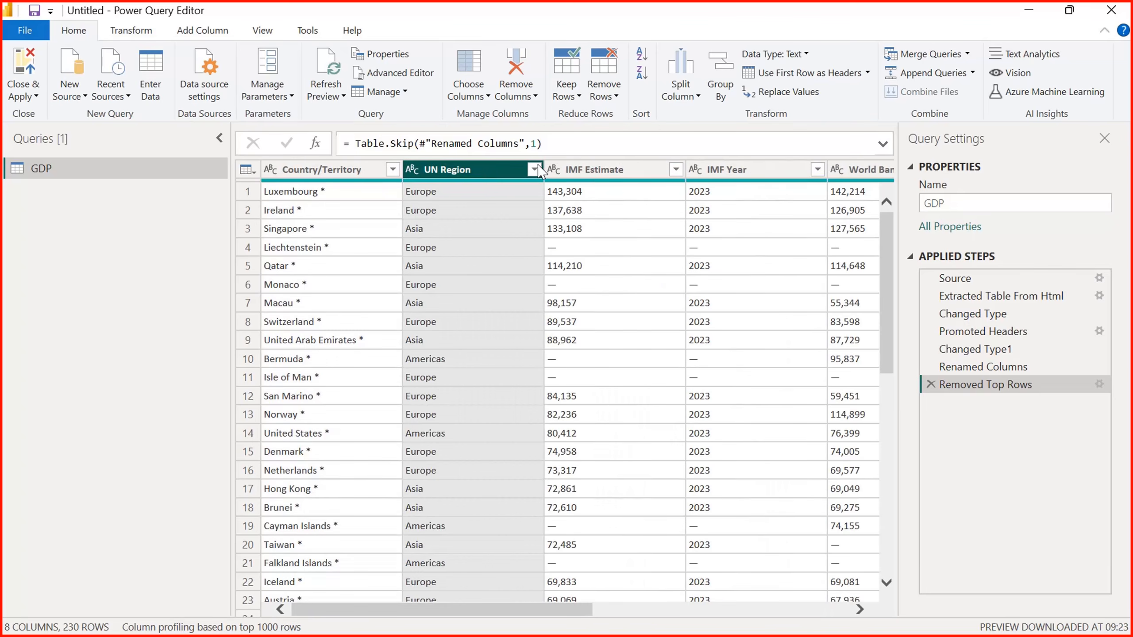
{"action": "left_click", "coordinate": [600, 176]}
{"action": "left_click", "coordinate": [741, 178]}
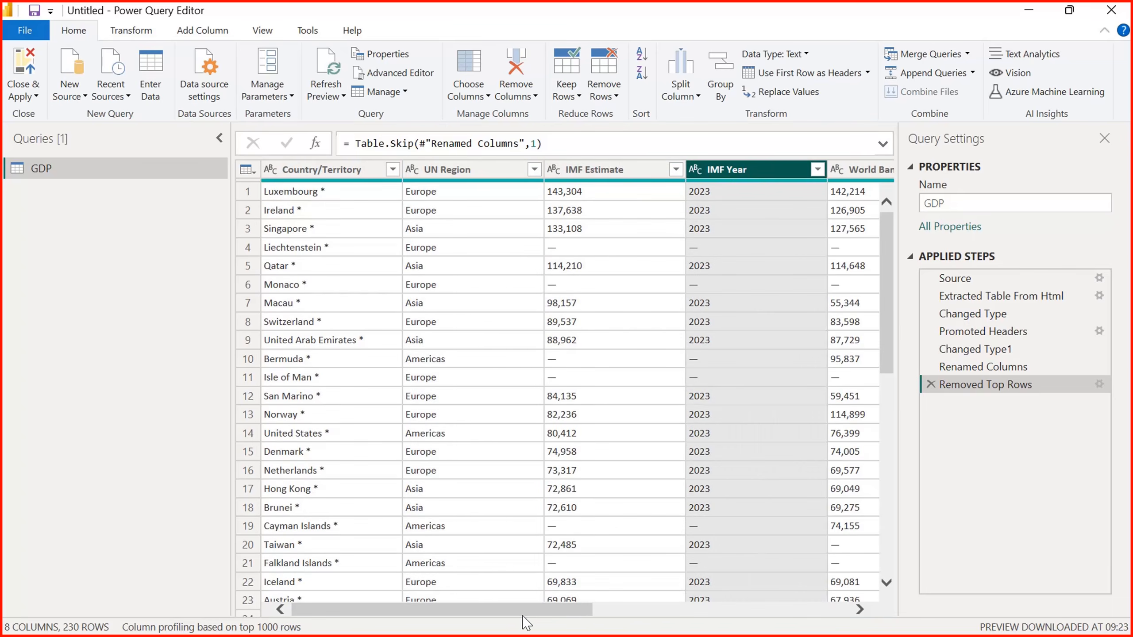
{"action": "left_click_drag", "start_coordinate": [533, 612], "coordinate": [392, 620]}
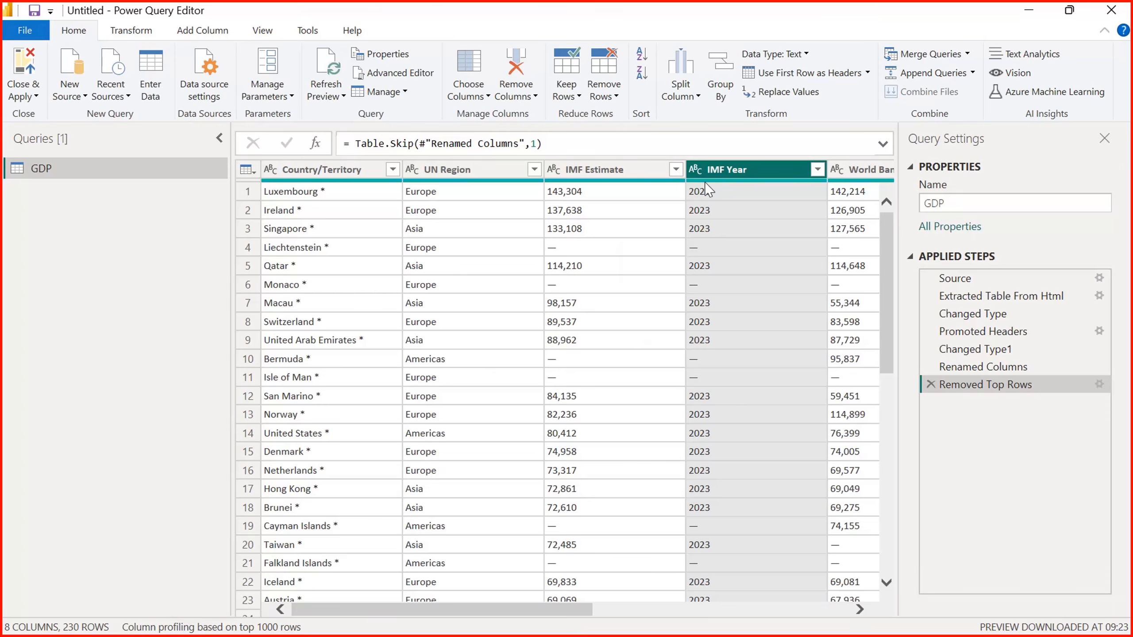
- Run automatic data type detection on the Country/Territory column of the GDP query
{"action": "left_click_drag", "start_coordinate": [573, 615], "coordinate": [482, 611]}
{"action": "left_click_drag", "start_coordinate": [580, 612], "coordinate": [671, 620]}
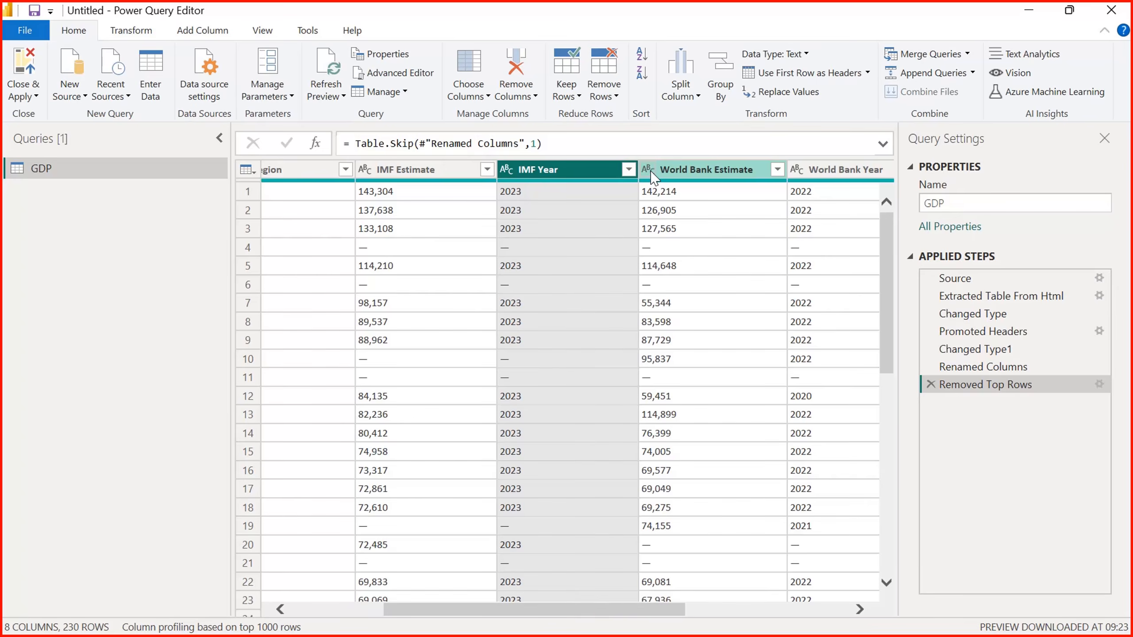
{"action": "left_click_drag", "start_coordinate": [598, 611], "coordinate": [325, 622]}
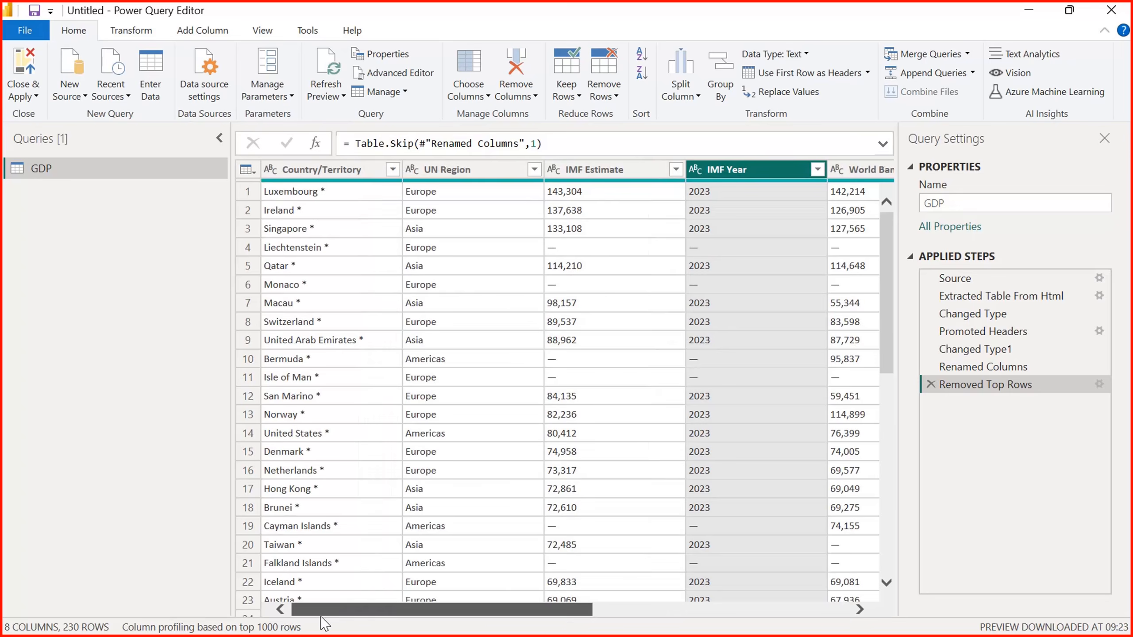
{"action": "left_click", "coordinate": [315, 170]}
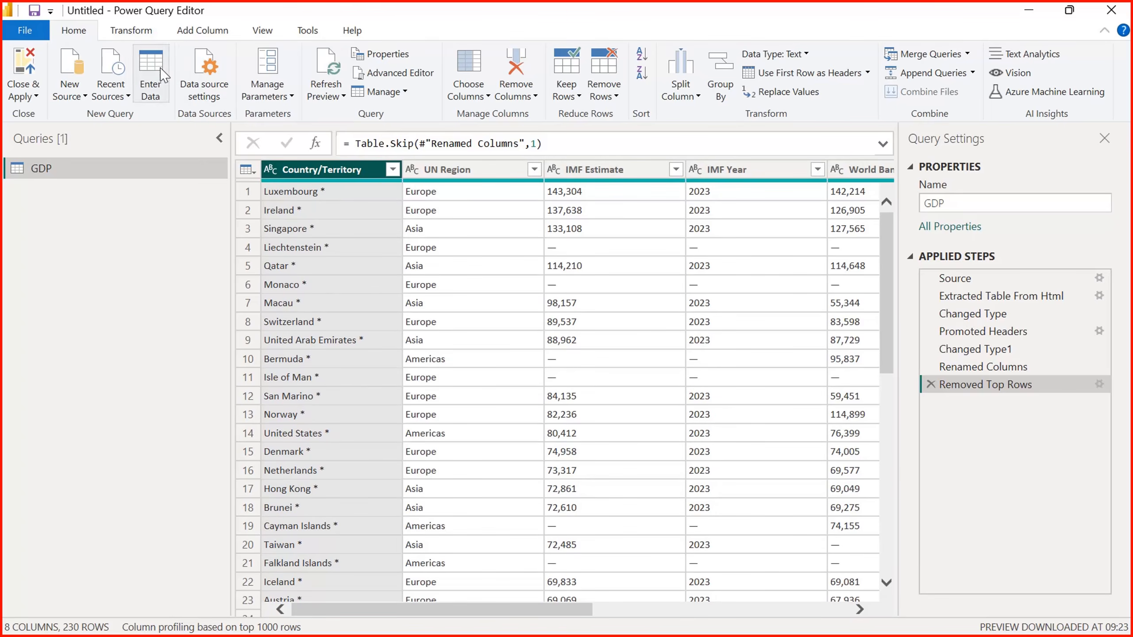
{"action": "left_click", "coordinate": [142, 35]}
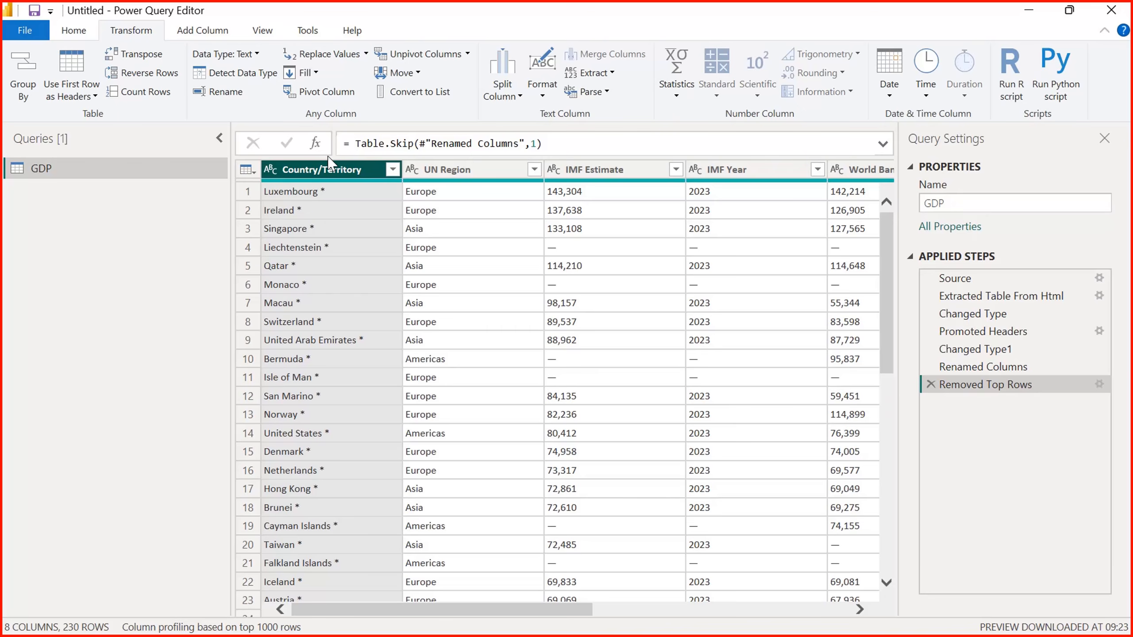
{"action": "left_click", "coordinate": [270, 170]}
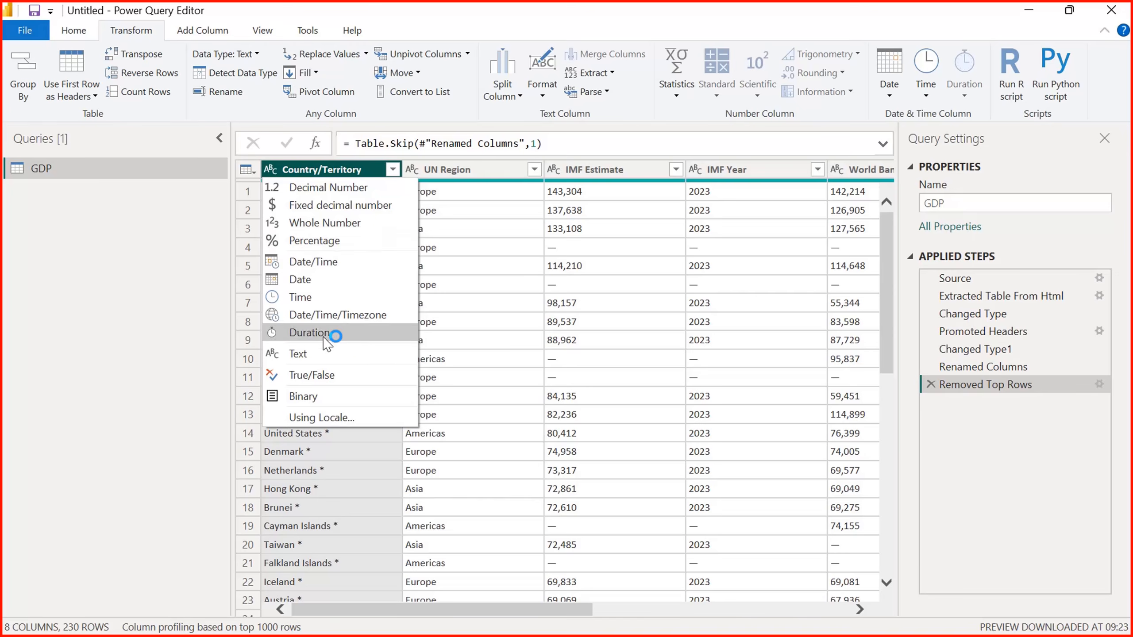
{"action": "left_click", "coordinate": [637, 165]}
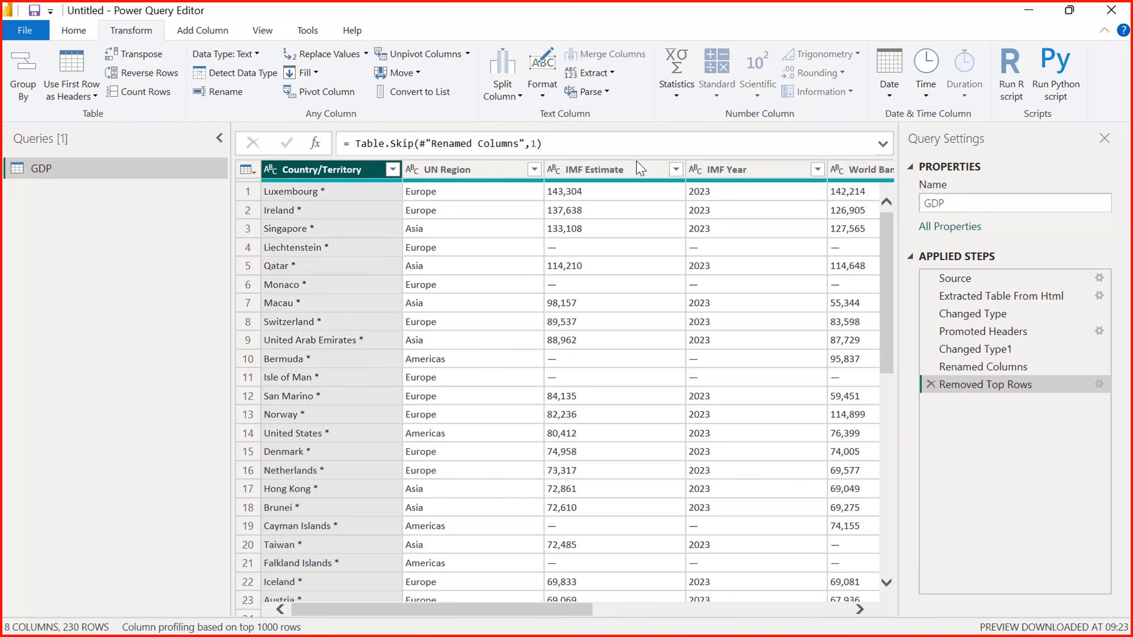
{"action": "left_click", "coordinate": [351, 168]}
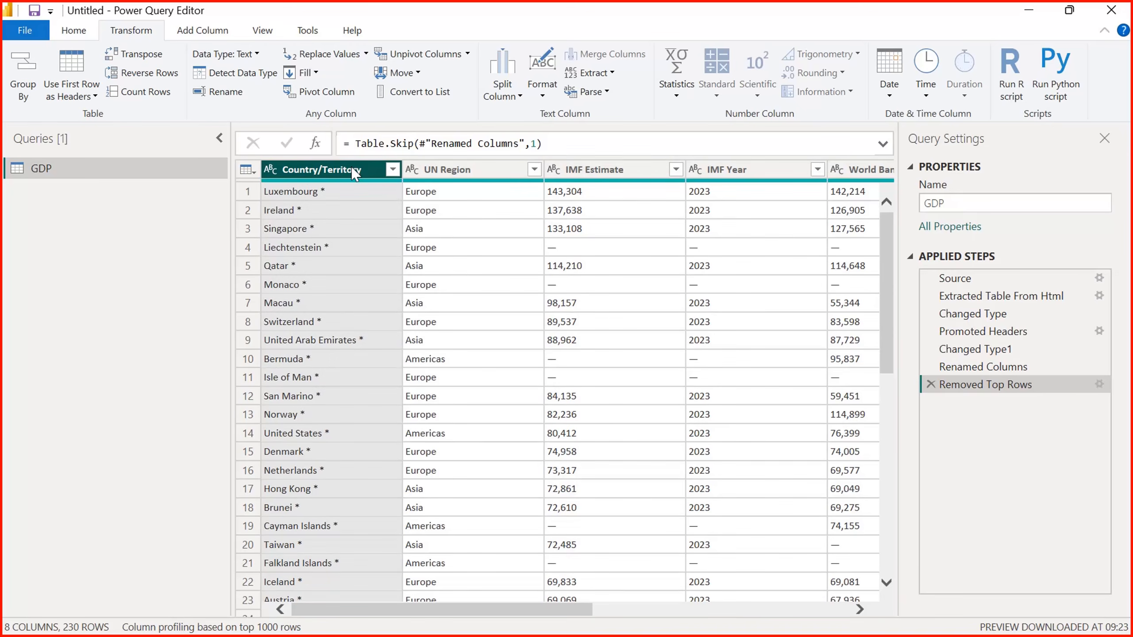
{"action": "left_click", "coordinate": [219, 73]}
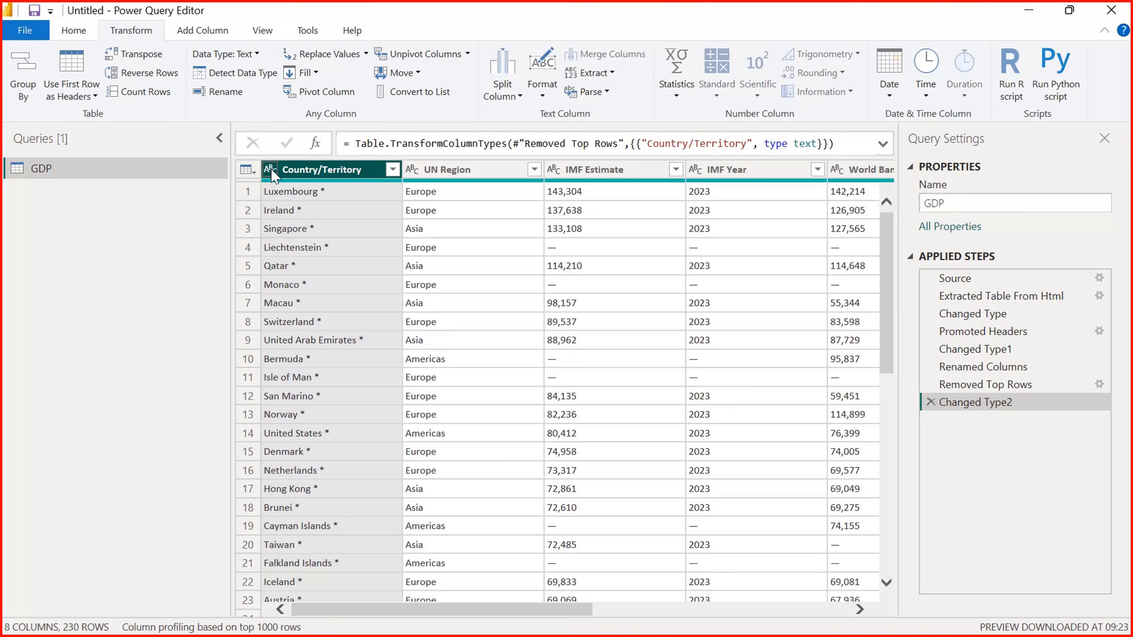
- Run data type detection on the IMF Estimate column and inspect its dash cells for Liechtenstein and Monaco
{"action": "left_click", "coordinate": [585, 173]}
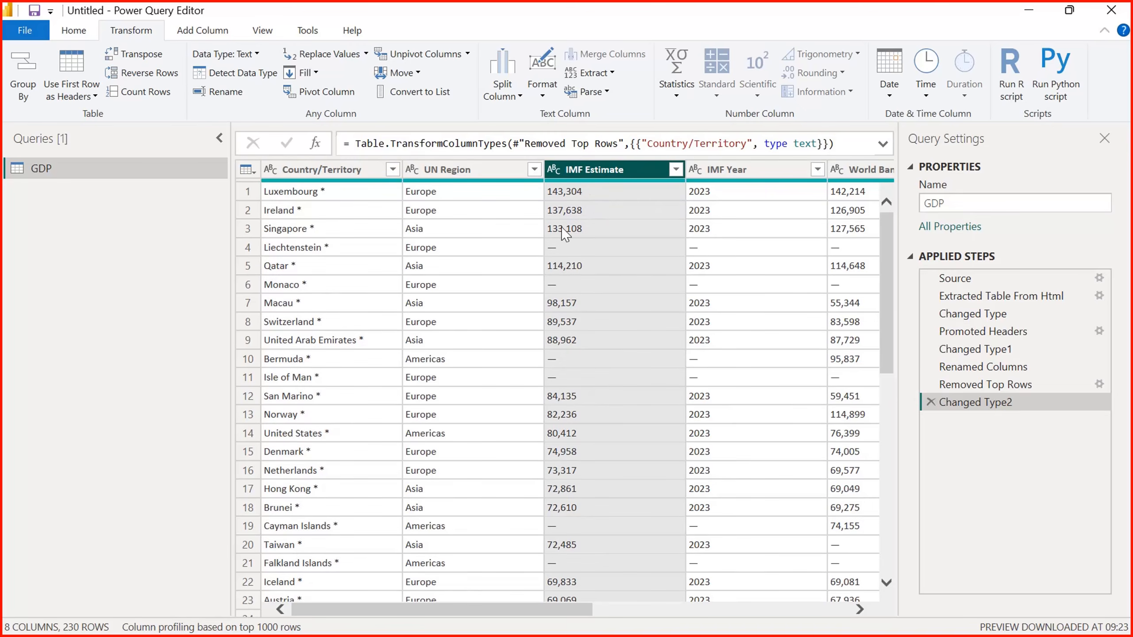
{"action": "left_click", "coordinate": [235, 73]}
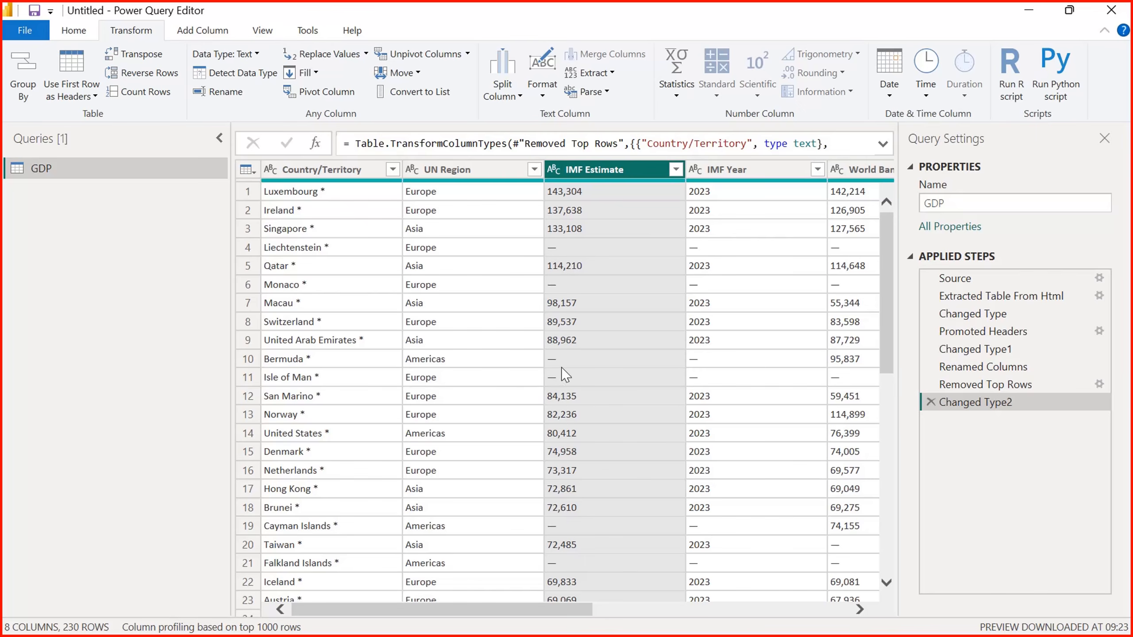
{"action": "left_click", "coordinate": [564, 252]}
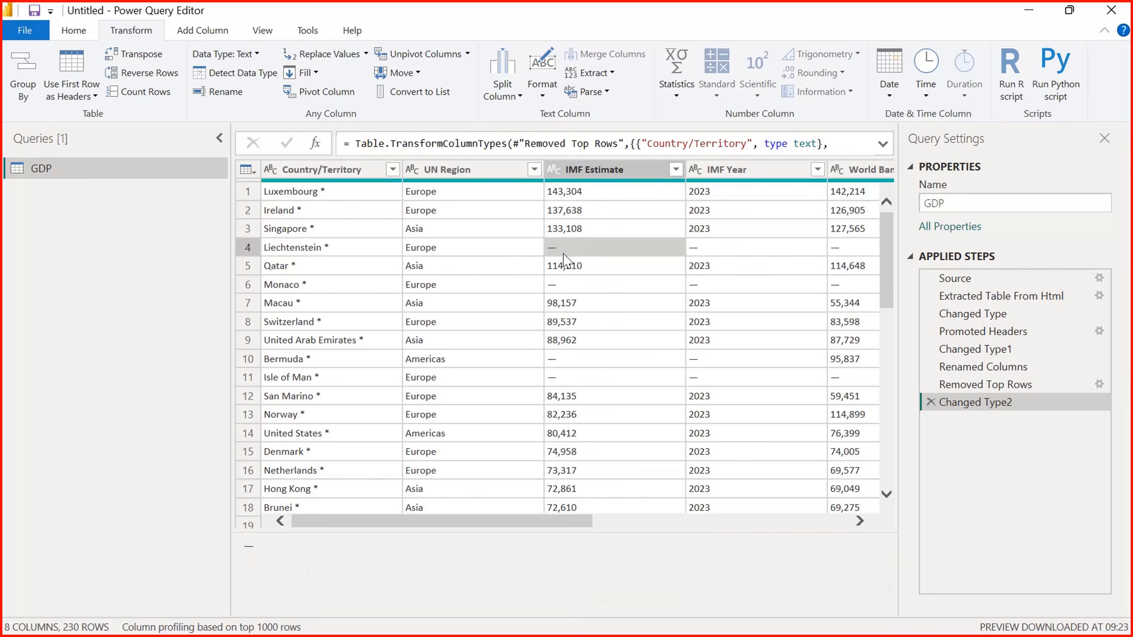
{"action": "left_click", "coordinate": [553, 286]}
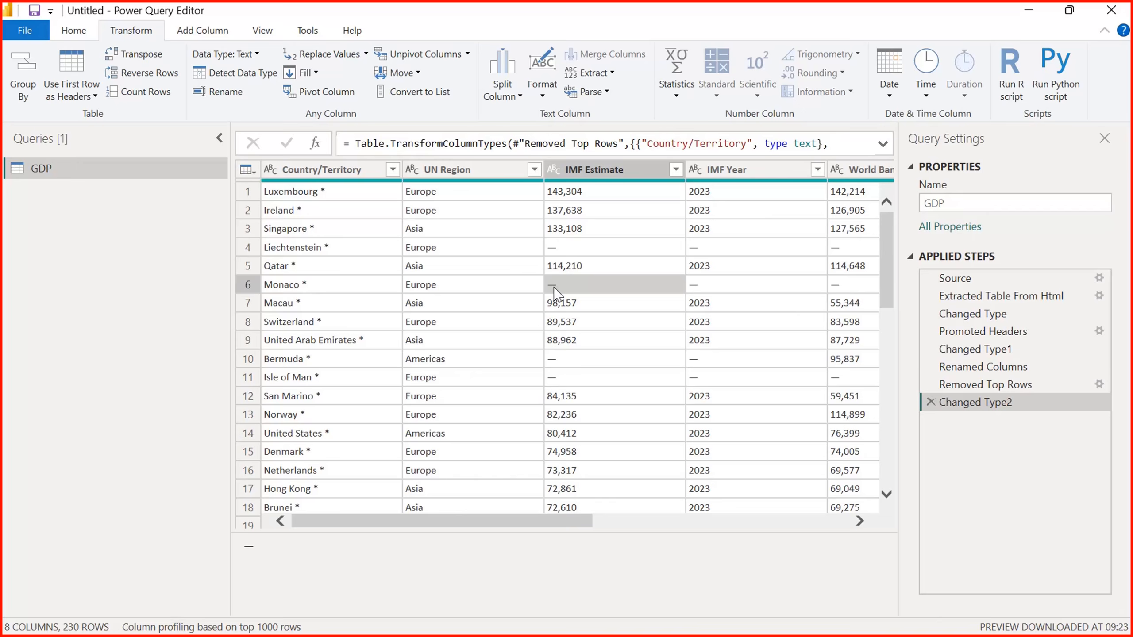
{"action": "left_click", "coordinate": [553, 252]}
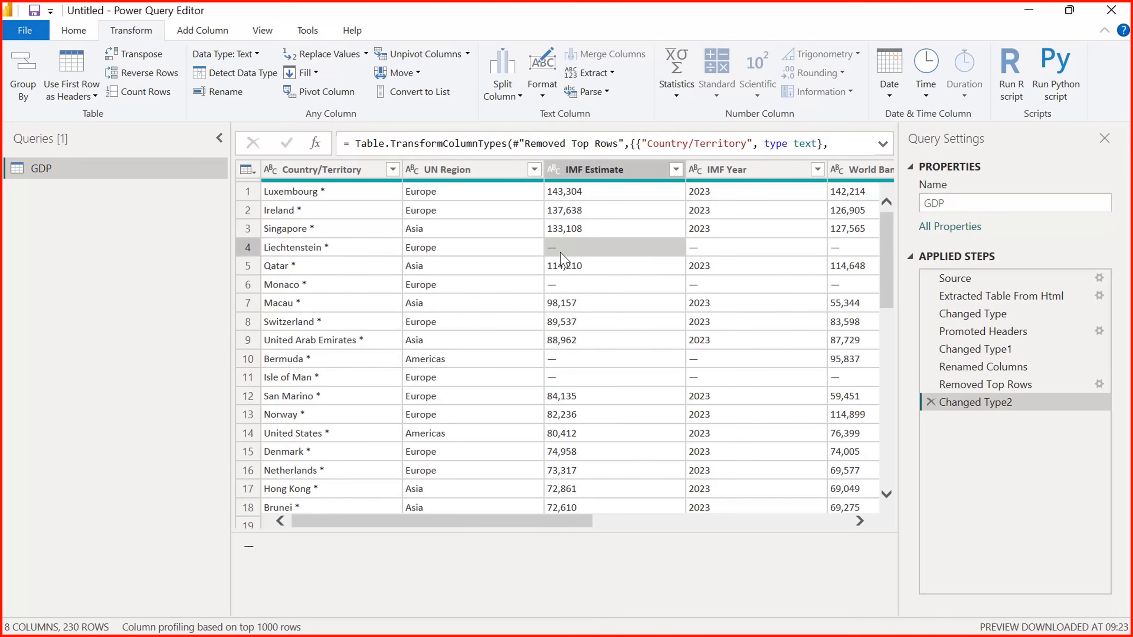
- Replace the value "-" with nothing in the IMF Estimate column
{"action": "left_click", "coordinate": [592, 172]}
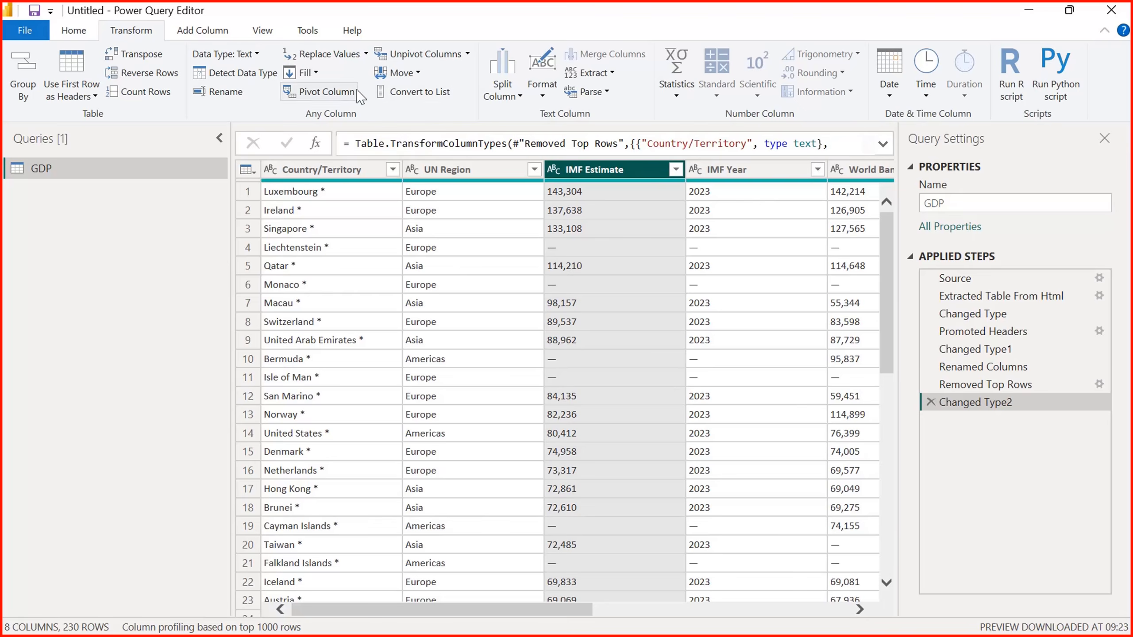
{"action": "left_click", "coordinate": [327, 54]}
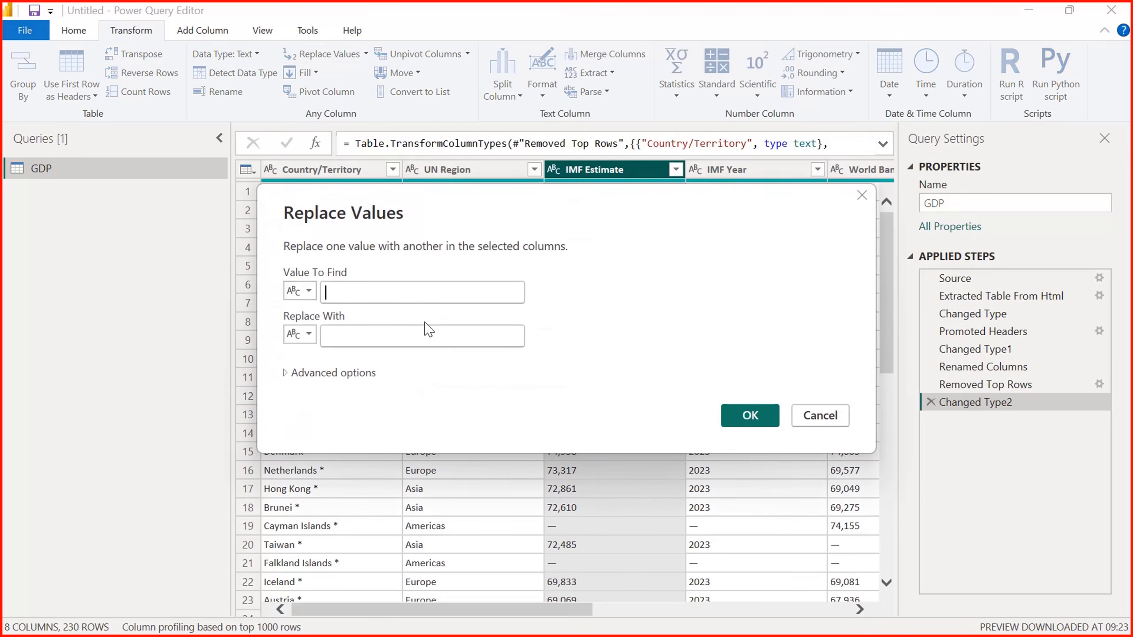
{"action": "type", "text": "-"}
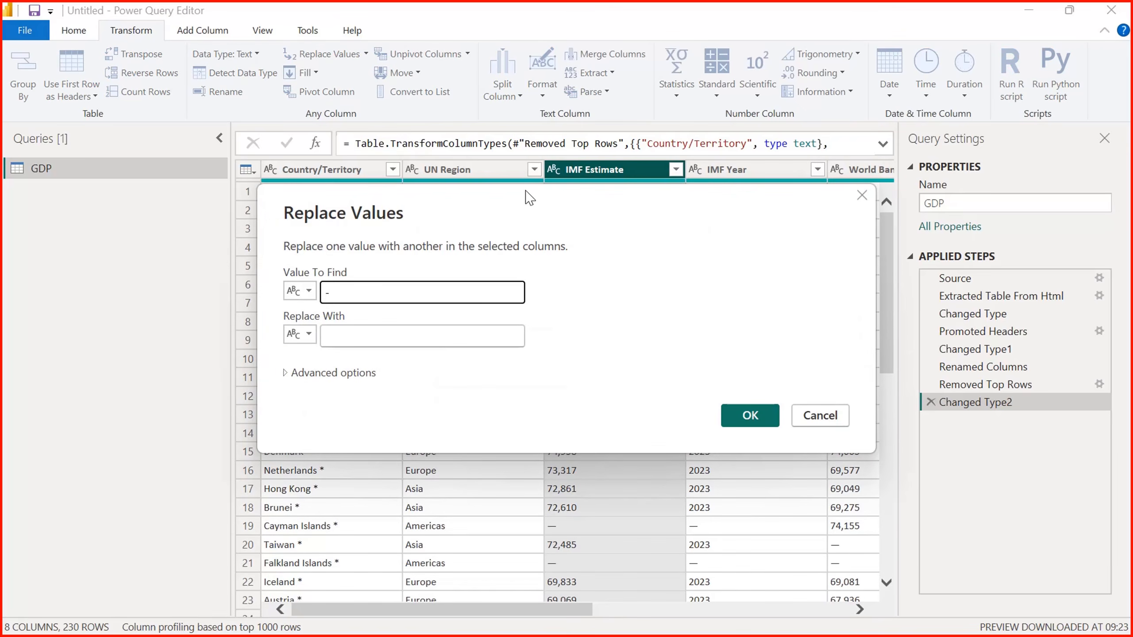
{"action": "left_click_drag", "start_coordinate": [537, 201], "coordinate": [450, 363]}
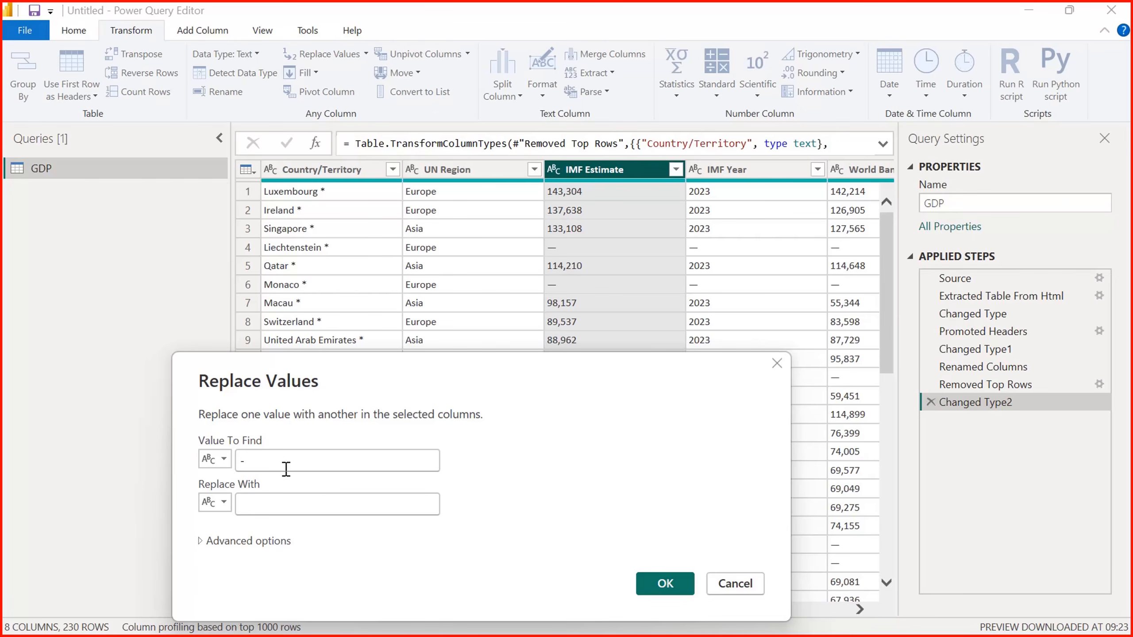
{"action": "left_click", "coordinate": [267, 460]}
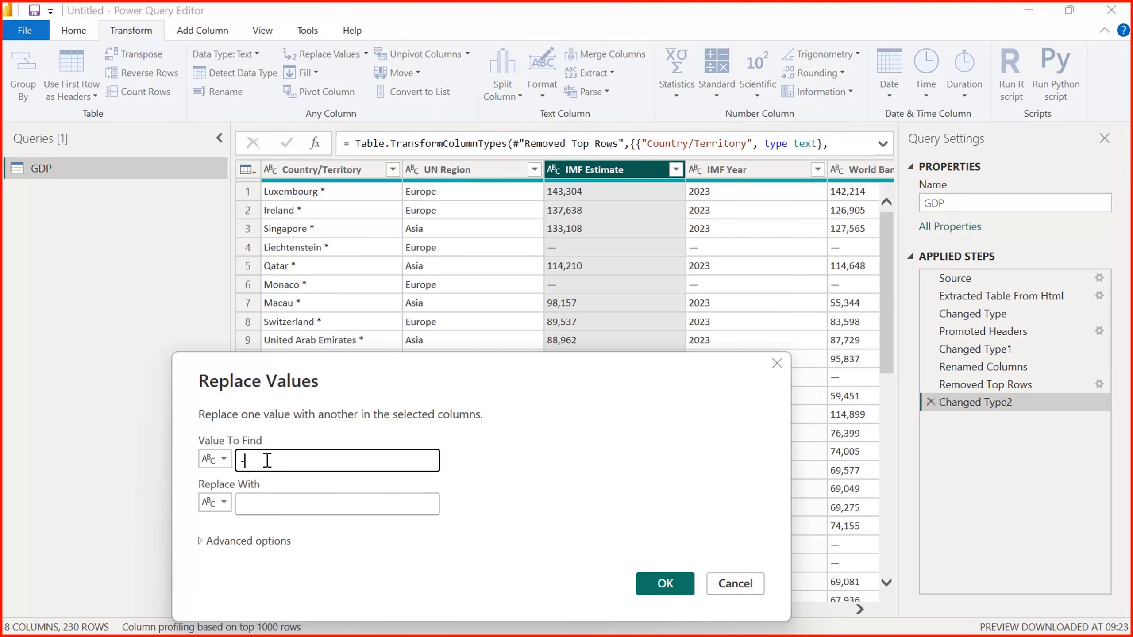
{"action": "left_click", "coordinate": [278, 508]}
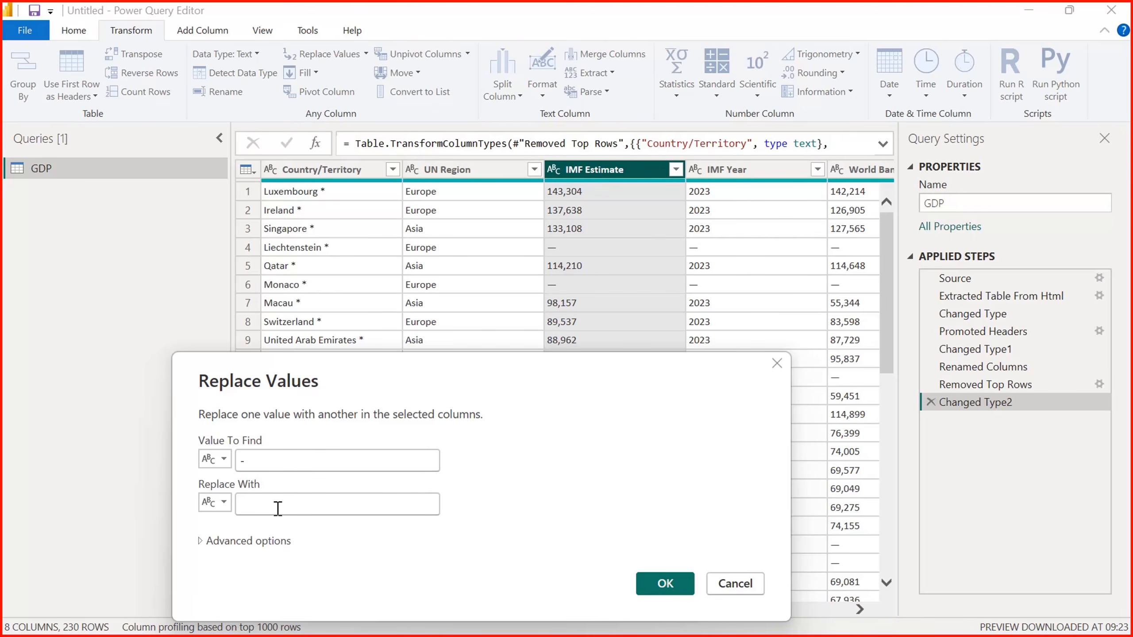
{"action": "left_click", "coordinate": [649, 588]}
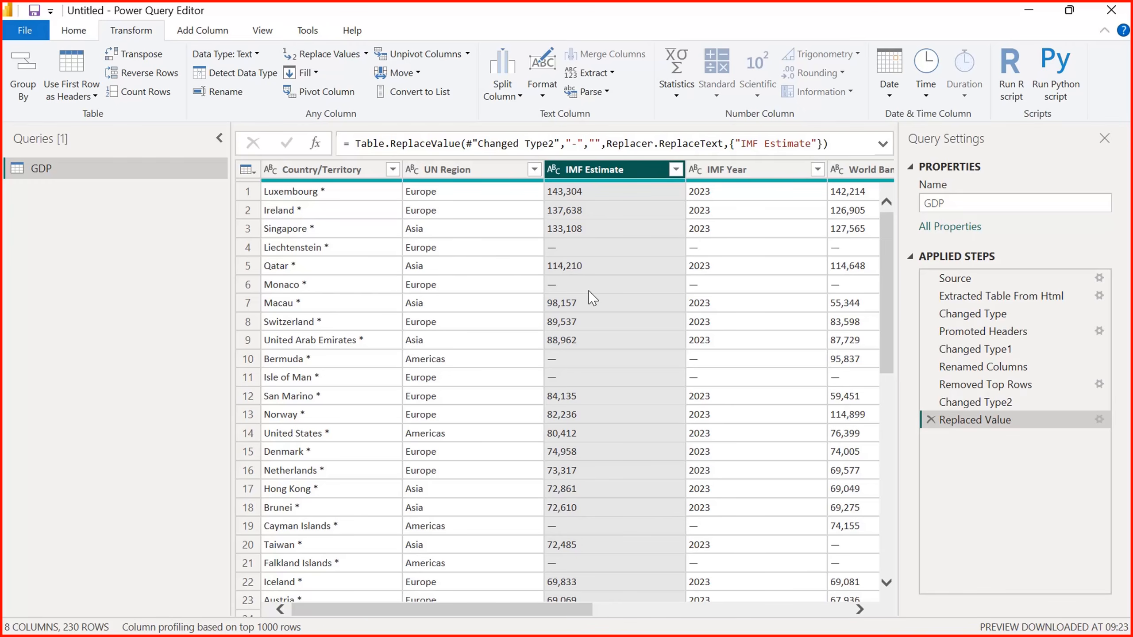
{"action": "left_click", "coordinate": [558, 252]}
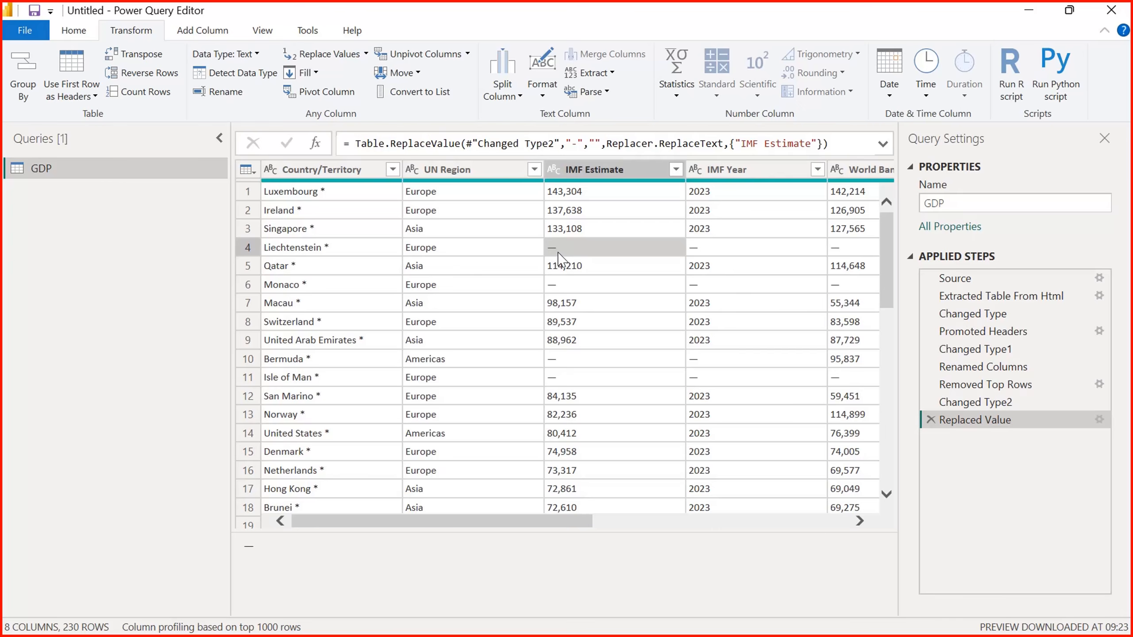
{"action": "left_click", "coordinate": [1099, 419]}
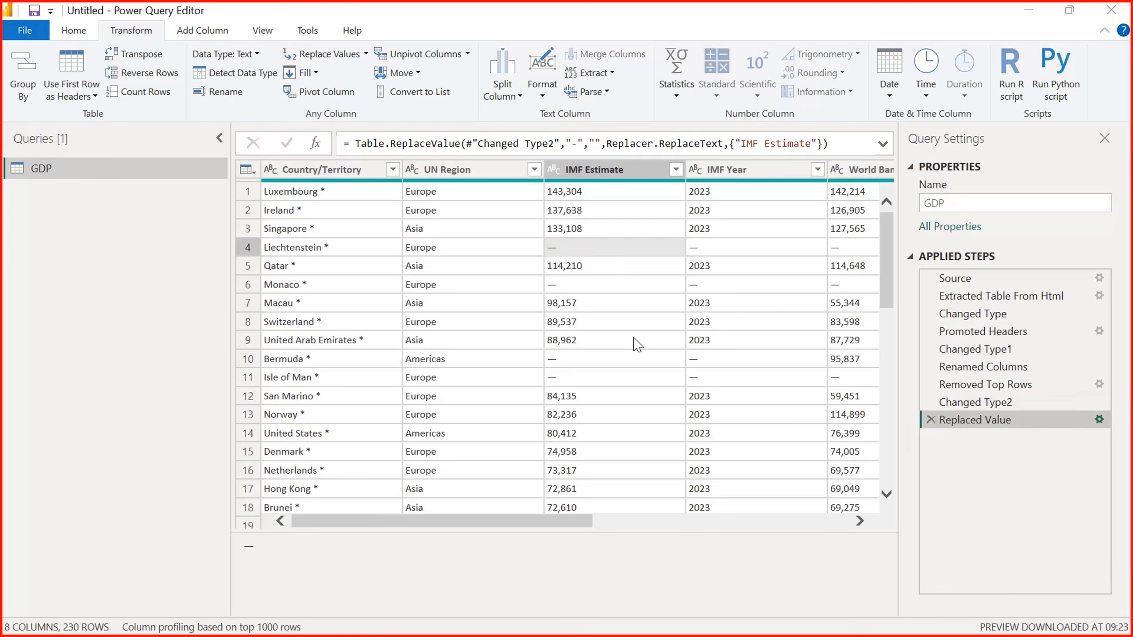
{"action": "key", "text": "BackSpace"}
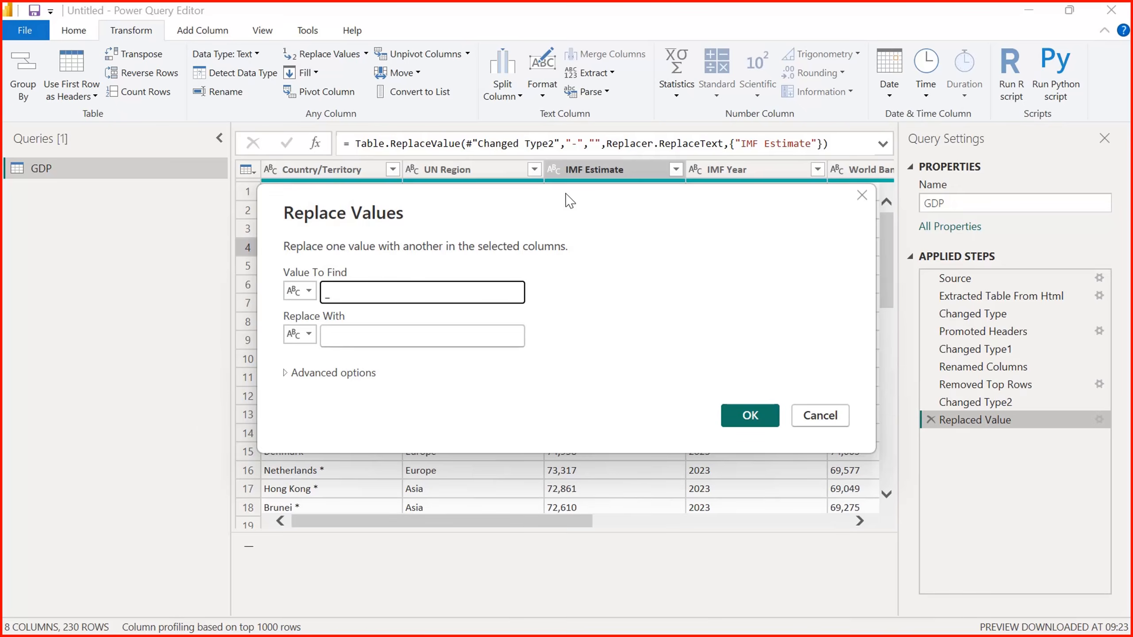
{"action": "left_click_drag", "start_coordinate": [569, 201], "coordinate": [518, 305]}
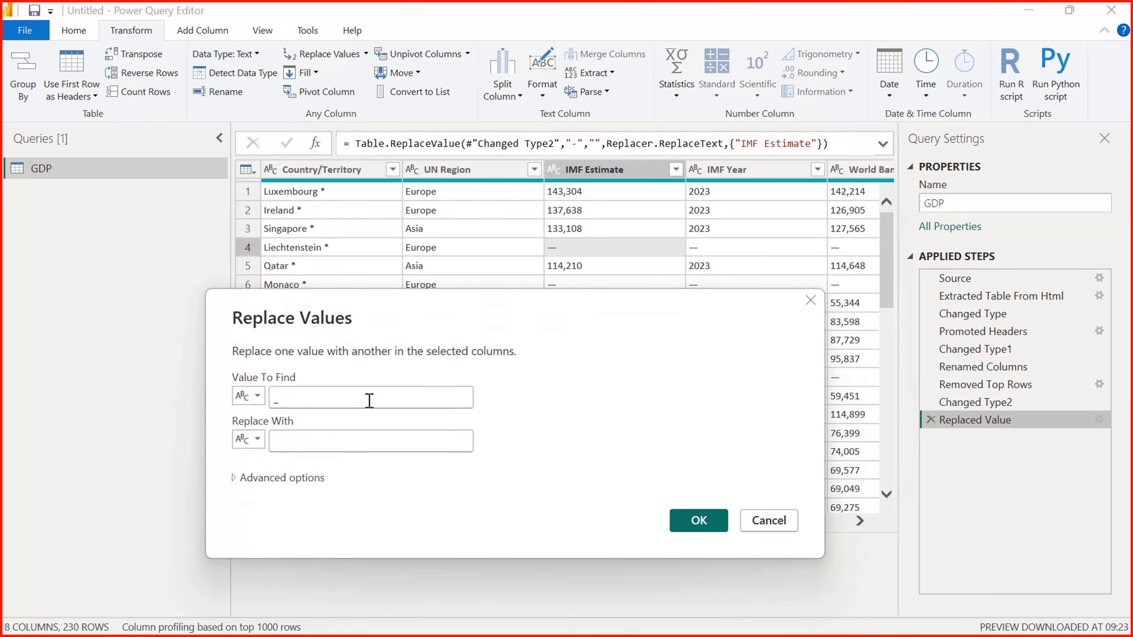
{"action": "left_click", "coordinate": [353, 403]}
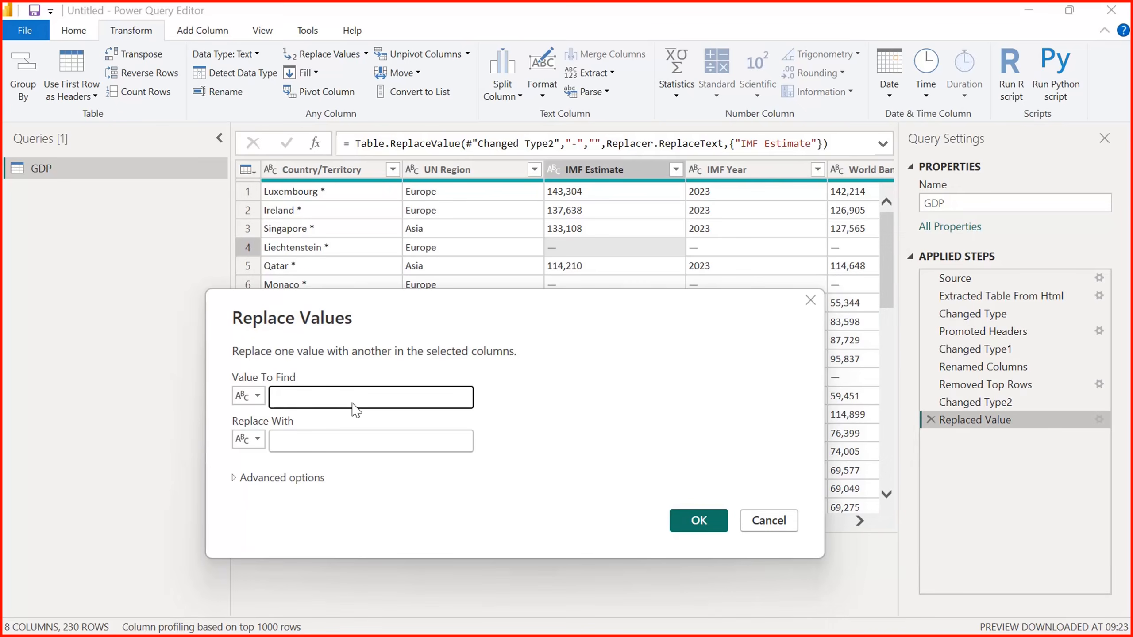
{"action": "left_click", "coordinate": [758, 521]}
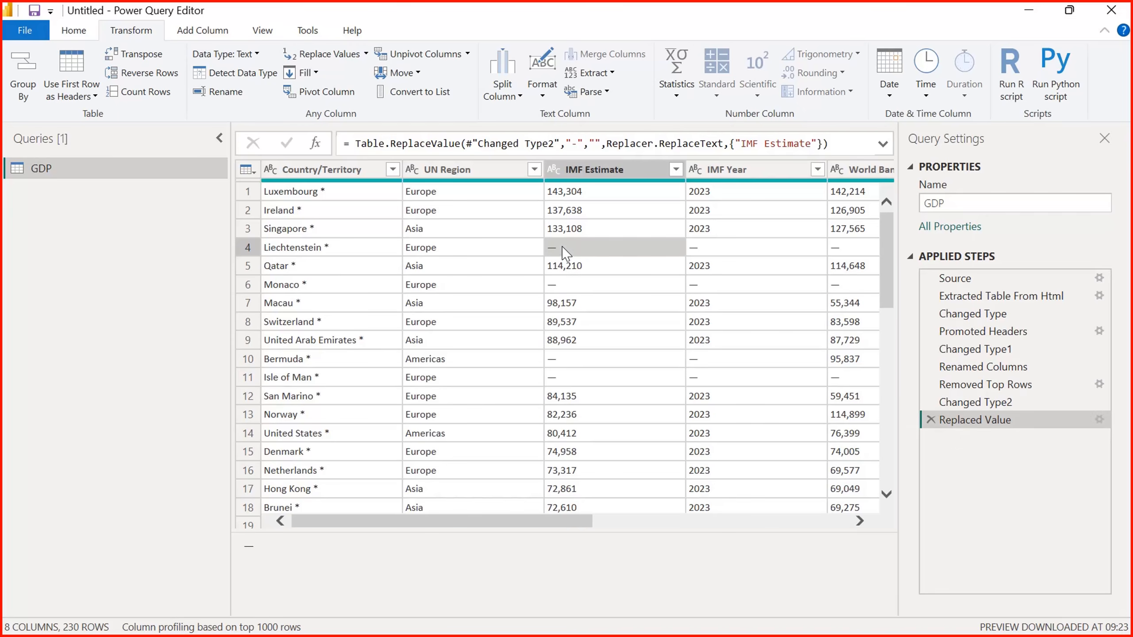
- Edit the Replaced Value step to find the long dash "—" in the IMF Estimate column, leaving the replacement empty
{"action": "left_click", "coordinate": [1098, 419]}
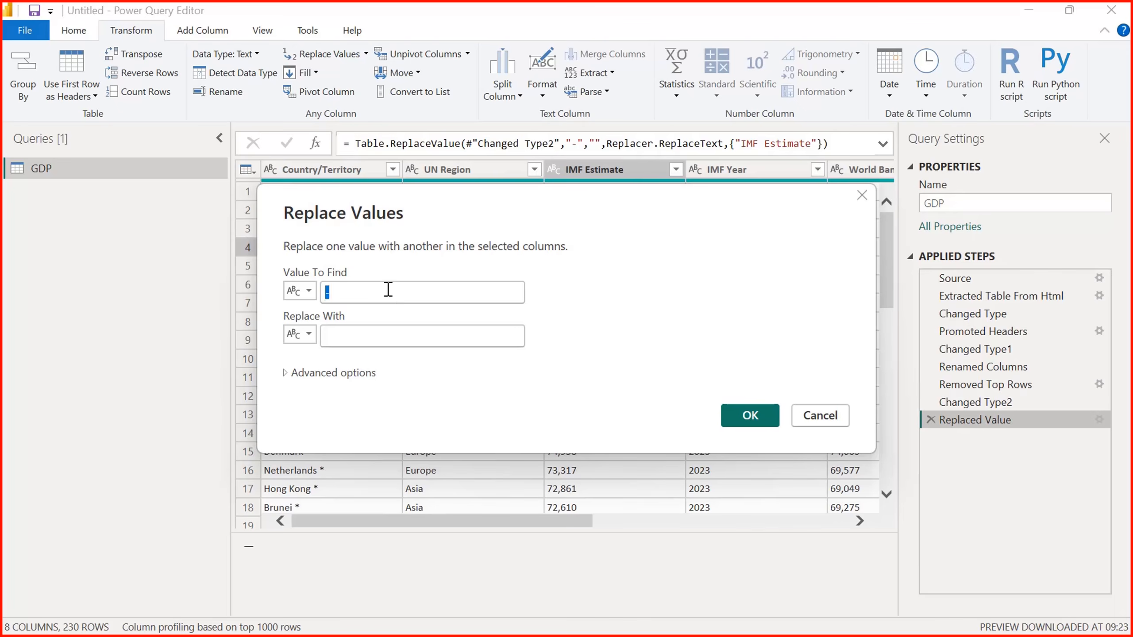
{"action": "key", "text": "BackSpace"}
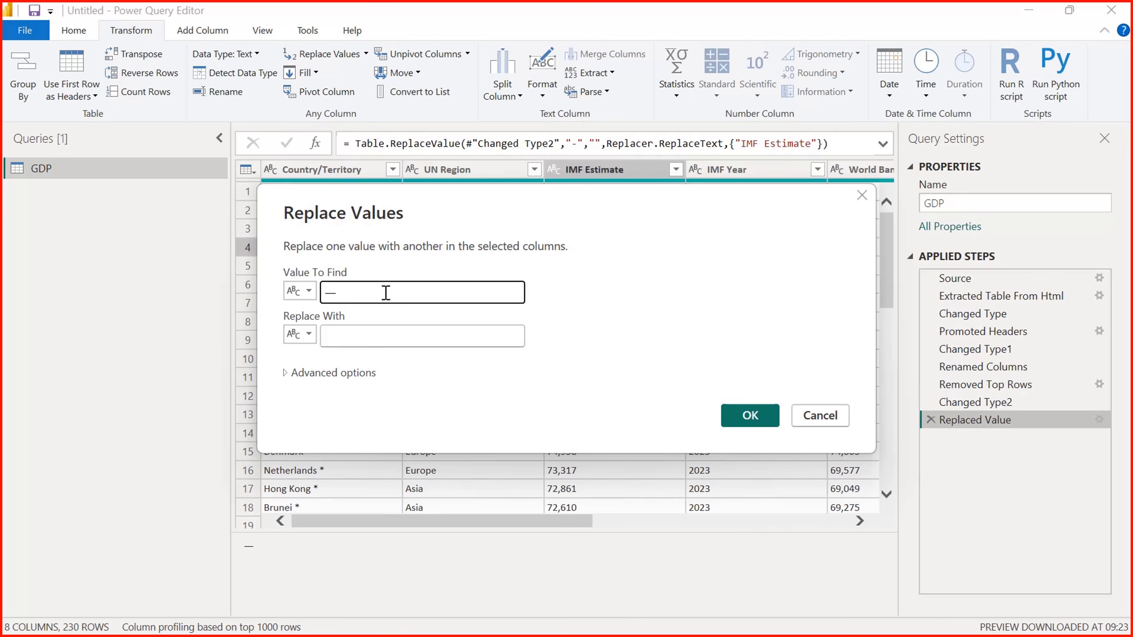
{"action": "left_click_drag", "start_coordinate": [483, 197], "coordinate": [439, 288]}
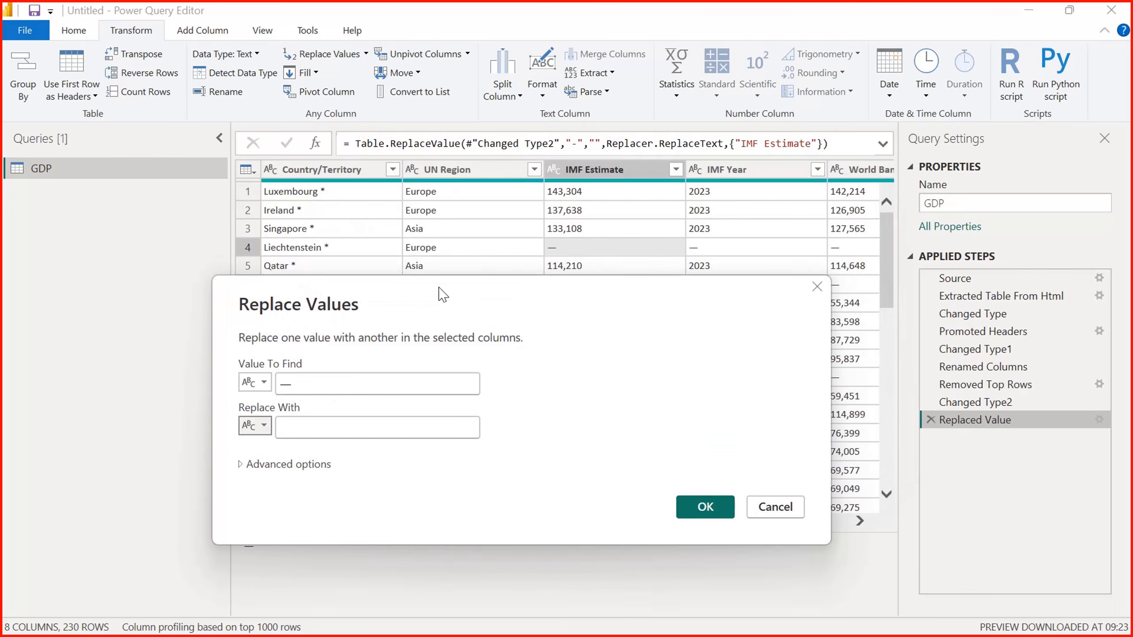
{"action": "left_click", "coordinate": [704, 506]}
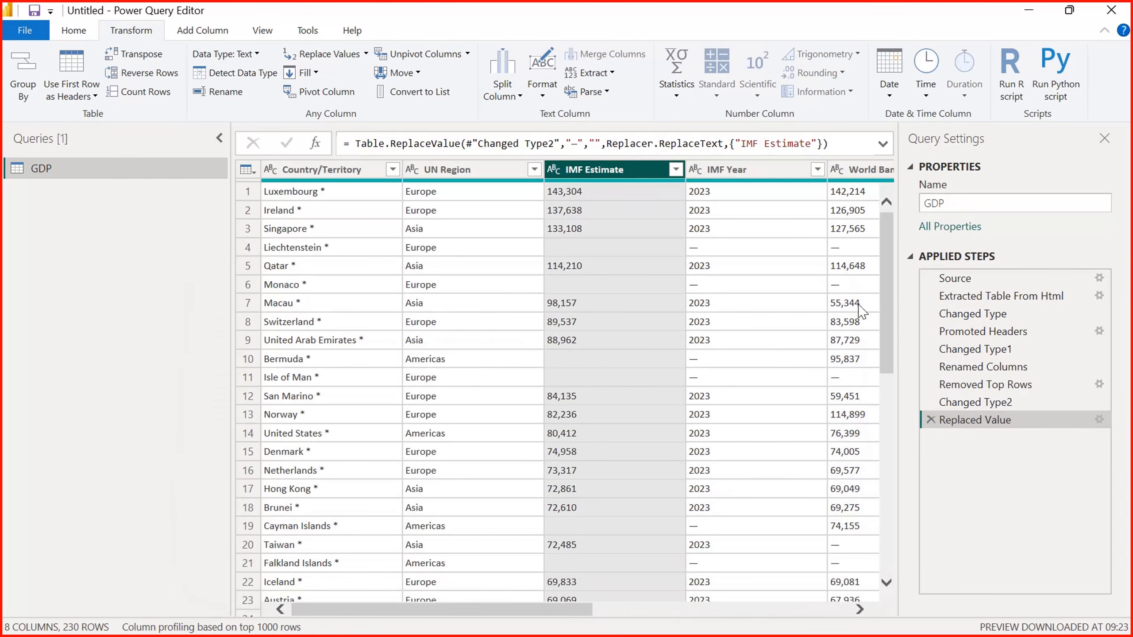
- Run data type detection again on the cleaned IMF Estimate column and open its list of available data types
{"action": "left_click_drag", "start_coordinate": [889, 321], "coordinate": [897, 238]}
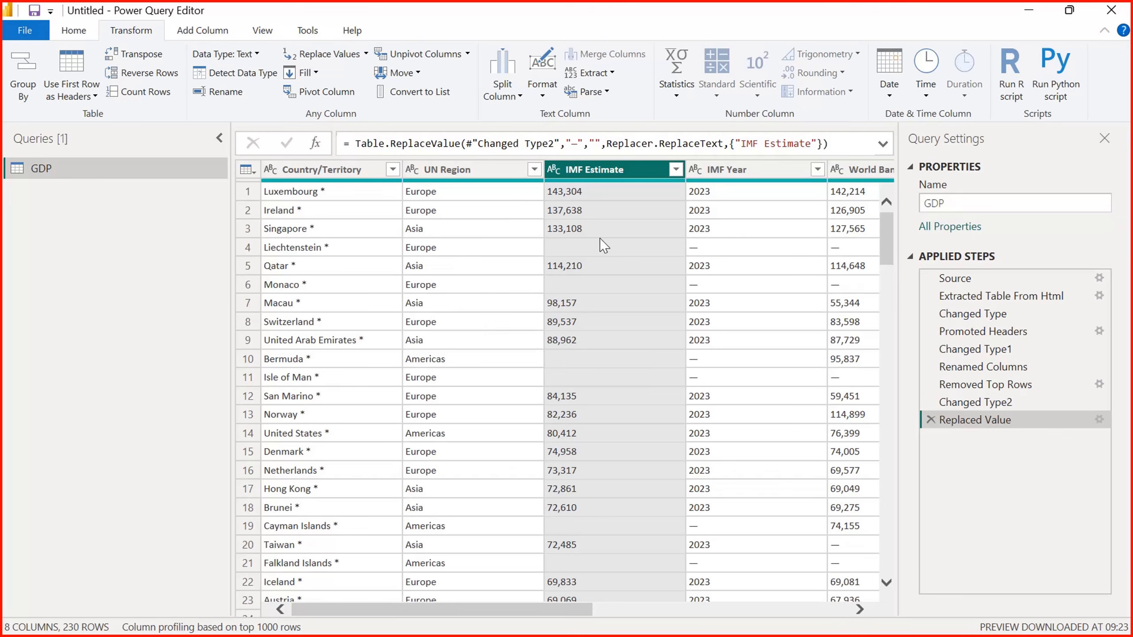
{"action": "left_click", "coordinate": [553, 170]}
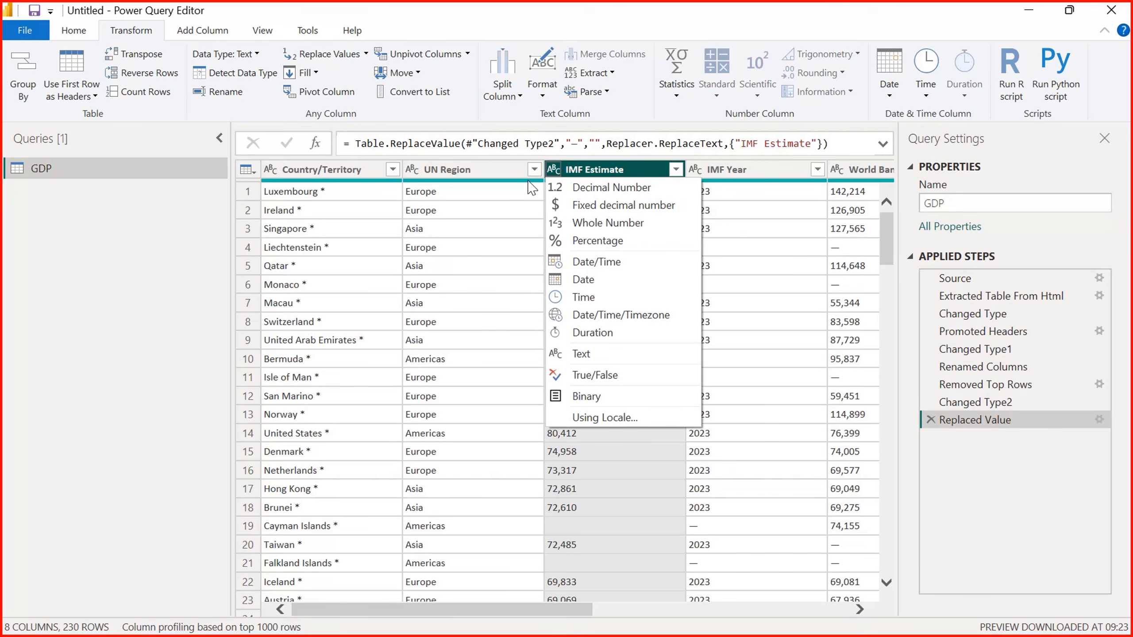
{"action": "left_click", "coordinate": [842, 127]}
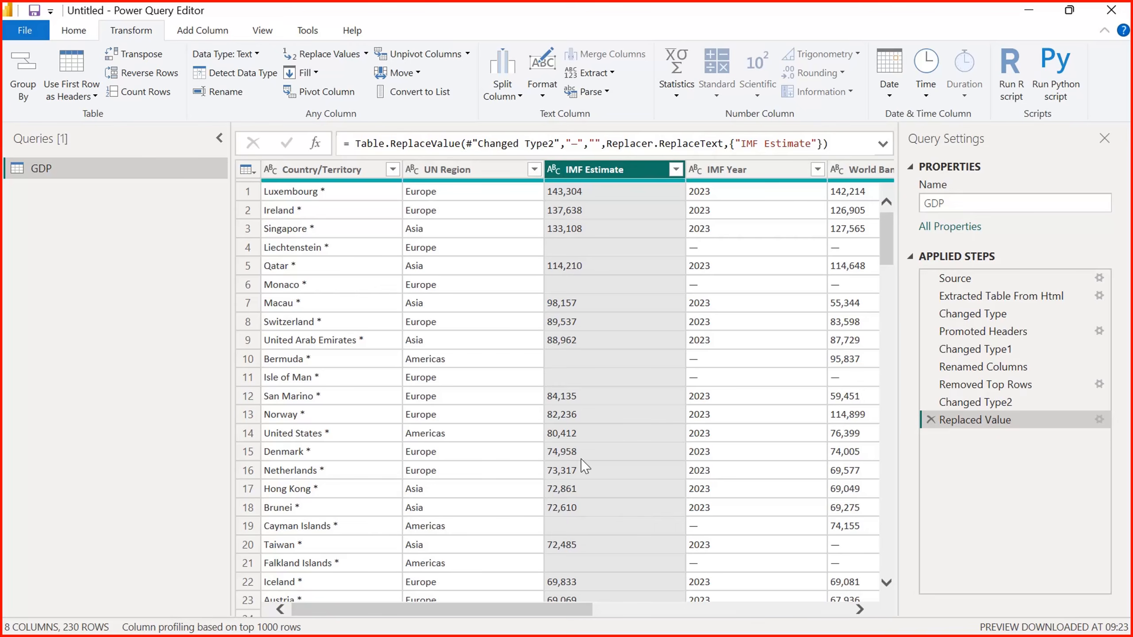
{"action": "left_click", "coordinate": [239, 72]}
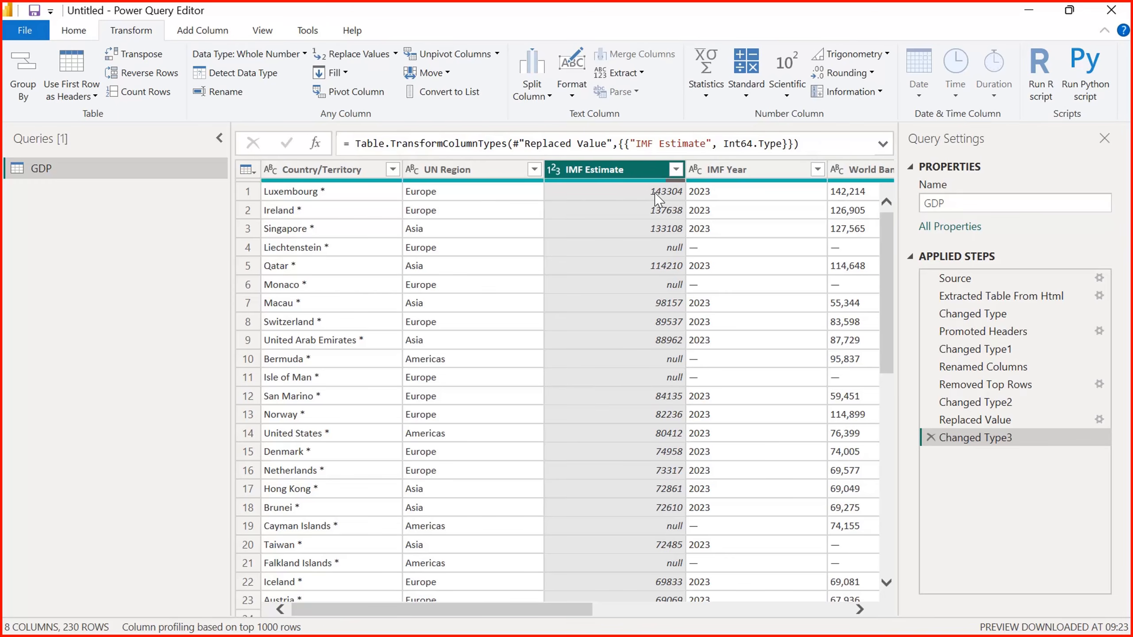
{"action": "left_click", "coordinate": [553, 170]}
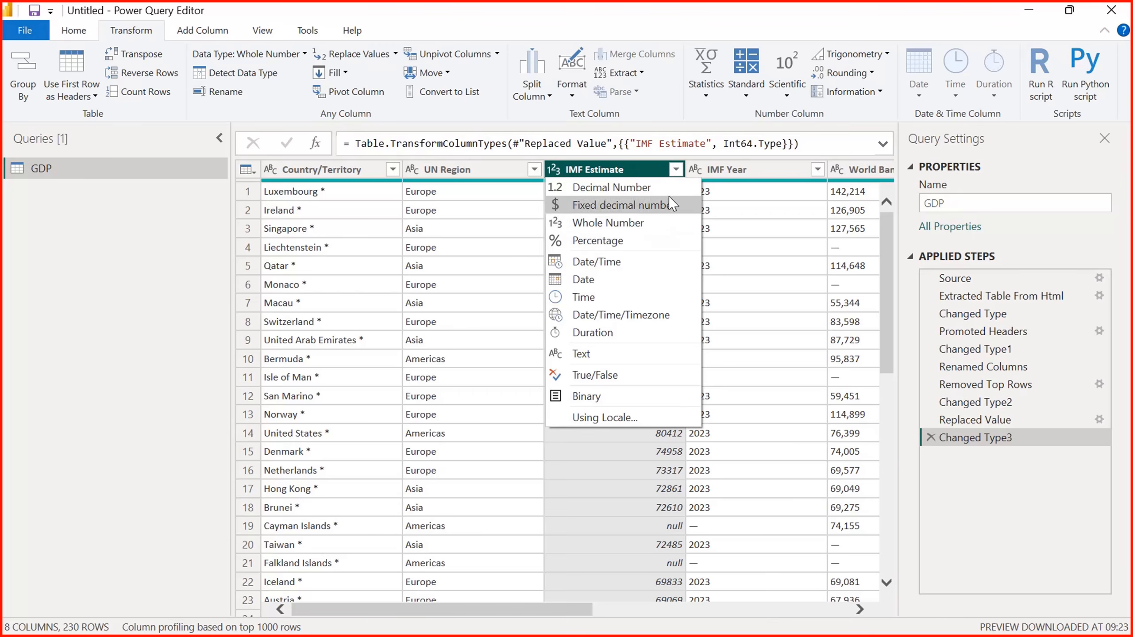
- Replace the null values in the IMF Estimate column with 0
{"action": "left_click", "coordinate": [798, 165]}
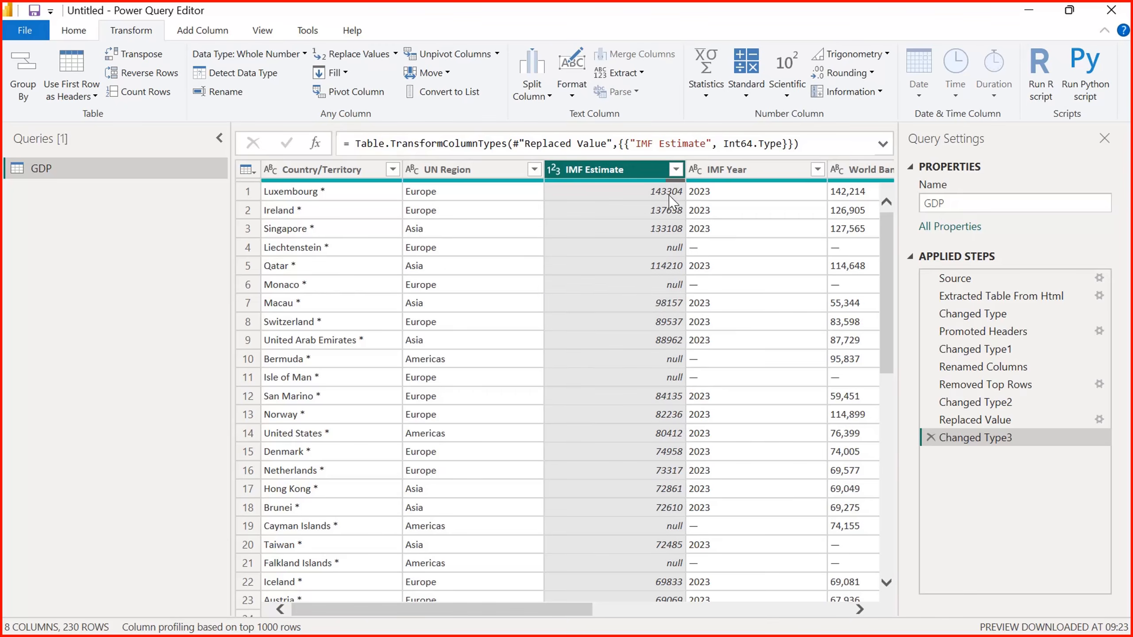
{"action": "mouse_move", "coordinate": [673, 182]}
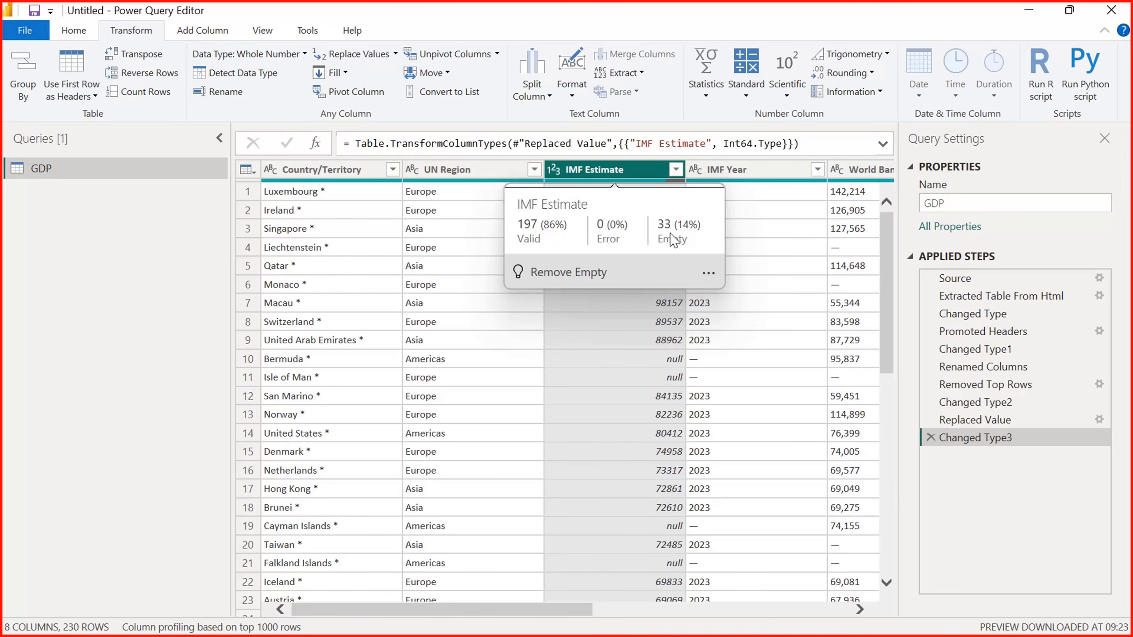
{"action": "left_click", "coordinate": [627, 347]}
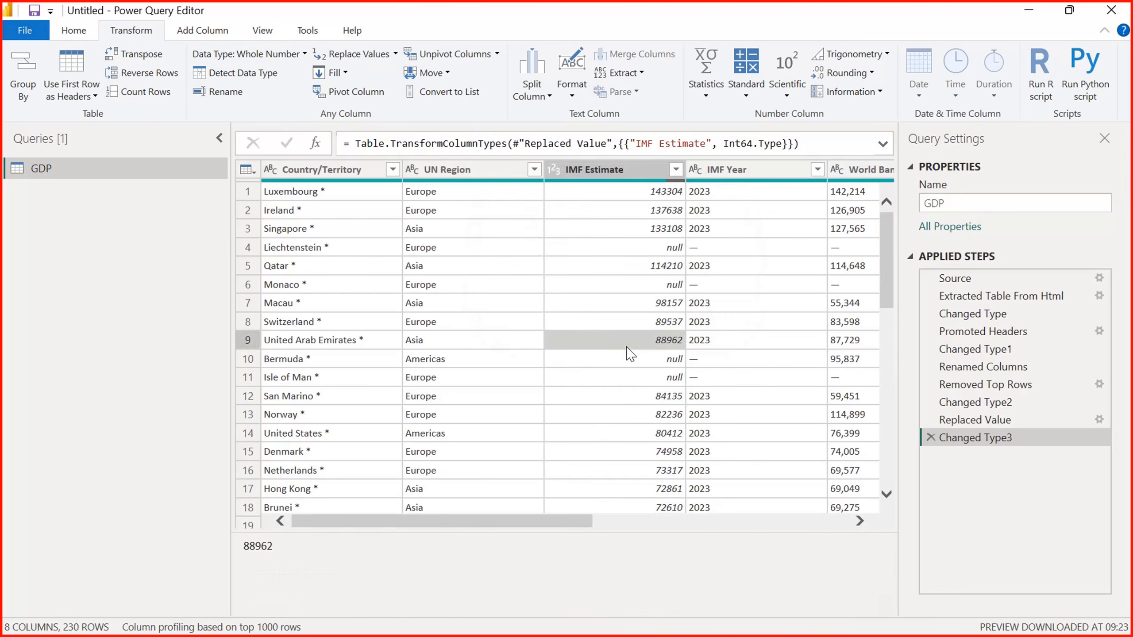
{"action": "left_click", "coordinate": [676, 248]}
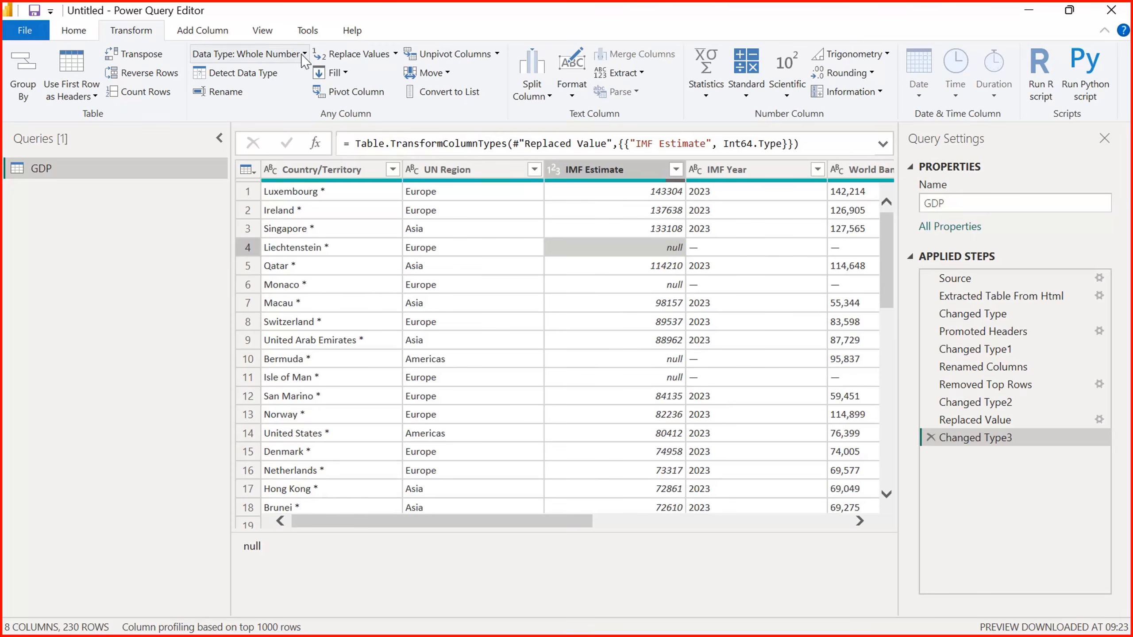
{"action": "left_click", "coordinate": [335, 59]}
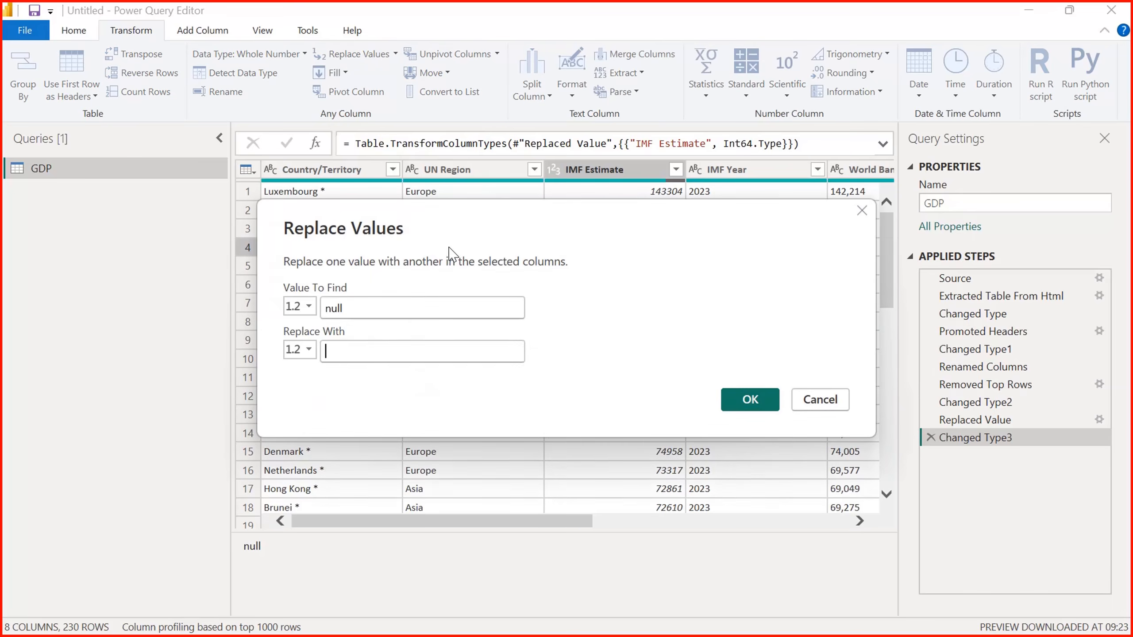
{"action": "type", "text": "0"}
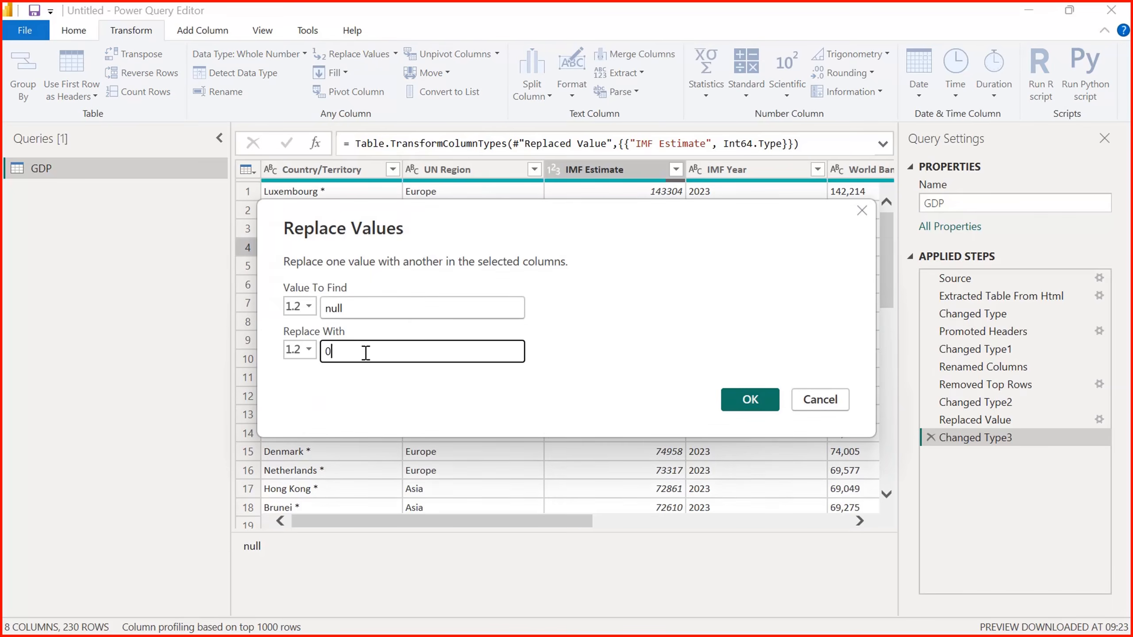
{"action": "left_click", "coordinate": [751, 399]}
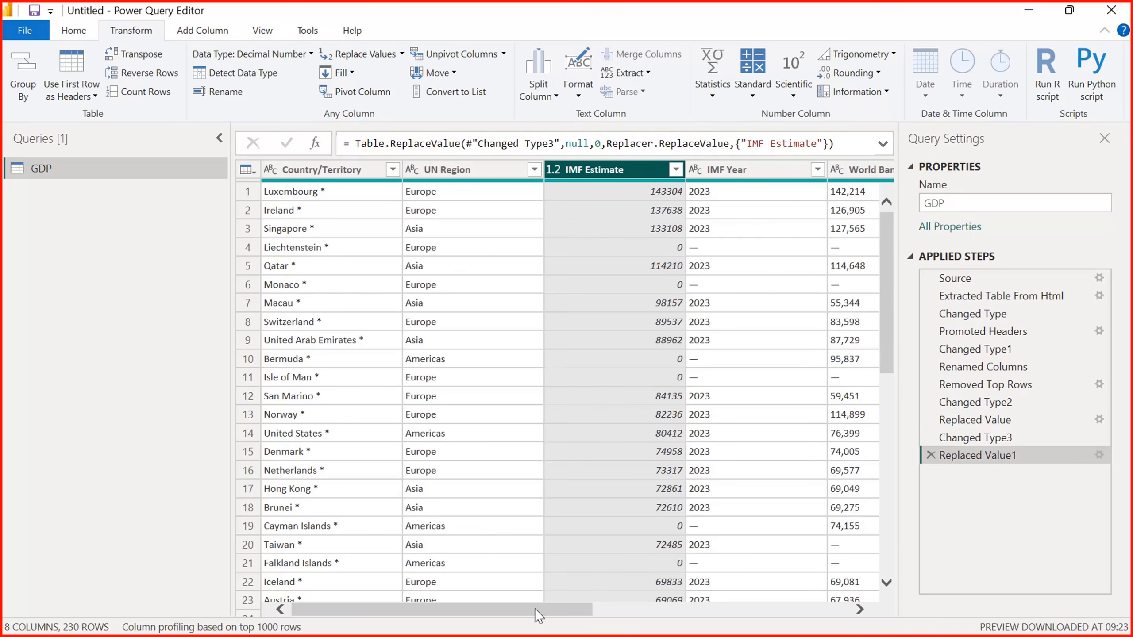
- Extract the text before the delimiter "*" in the Country/Territory column to strip the asterisks from the country names
{"action": "left_click_drag", "start_coordinate": [539, 616], "coordinate": [603, 632]}
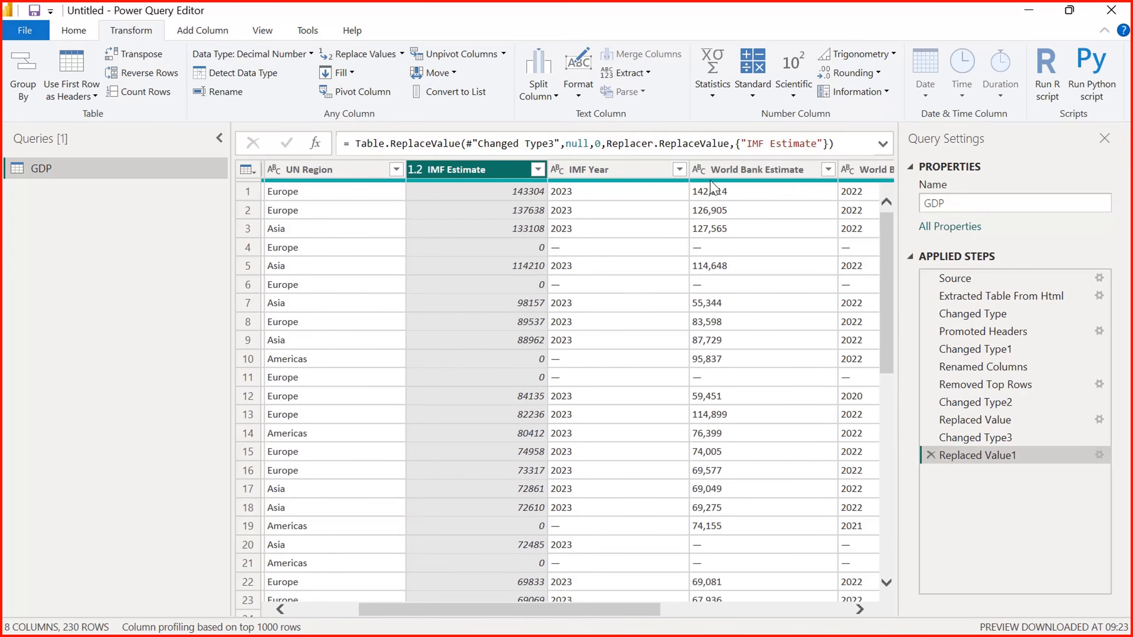
{"action": "left_click_drag", "start_coordinate": [561, 615], "coordinate": [748, 578]}
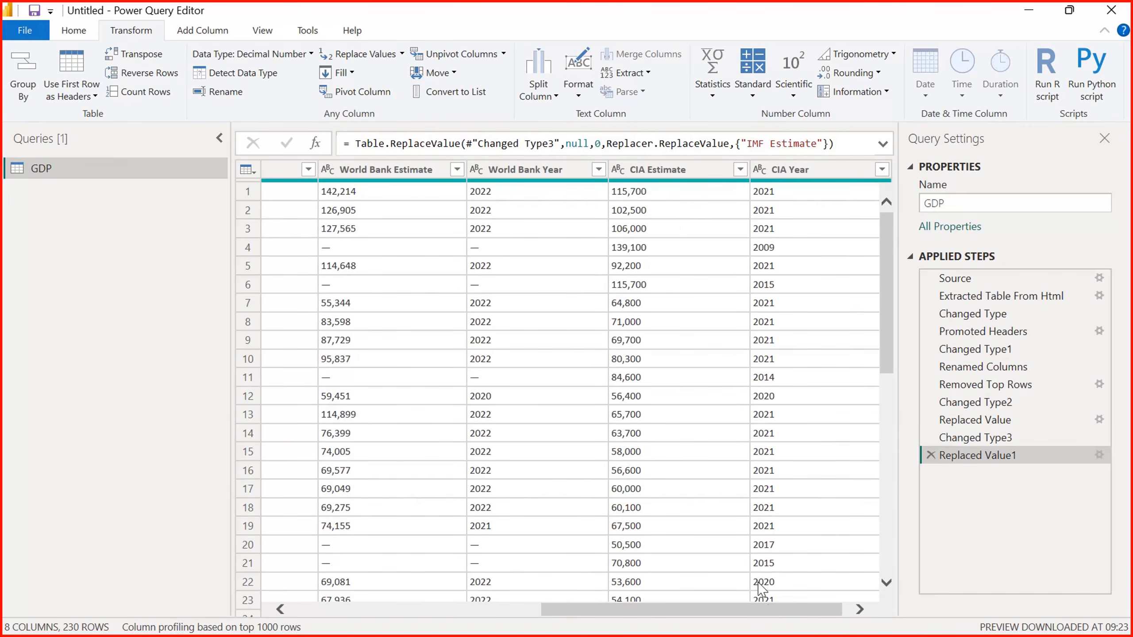
{"action": "left_click_drag", "start_coordinate": [738, 610], "coordinate": [352, 612]}
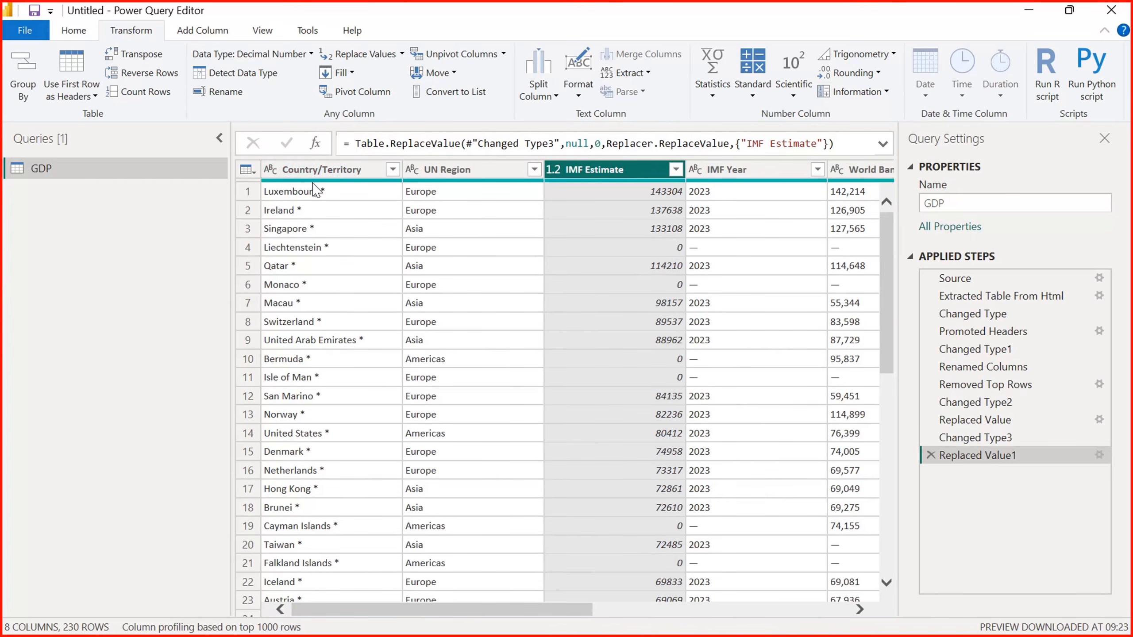
{"action": "left_click", "coordinate": [329, 174]}
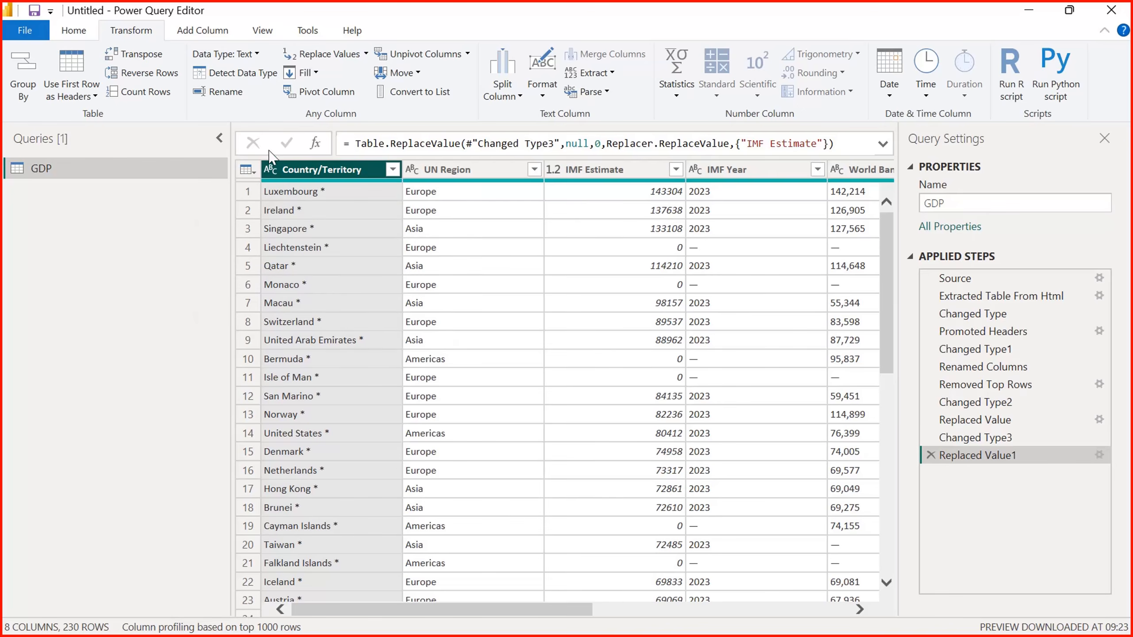
{"action": "left_click", "coordinate": [598, 73]}
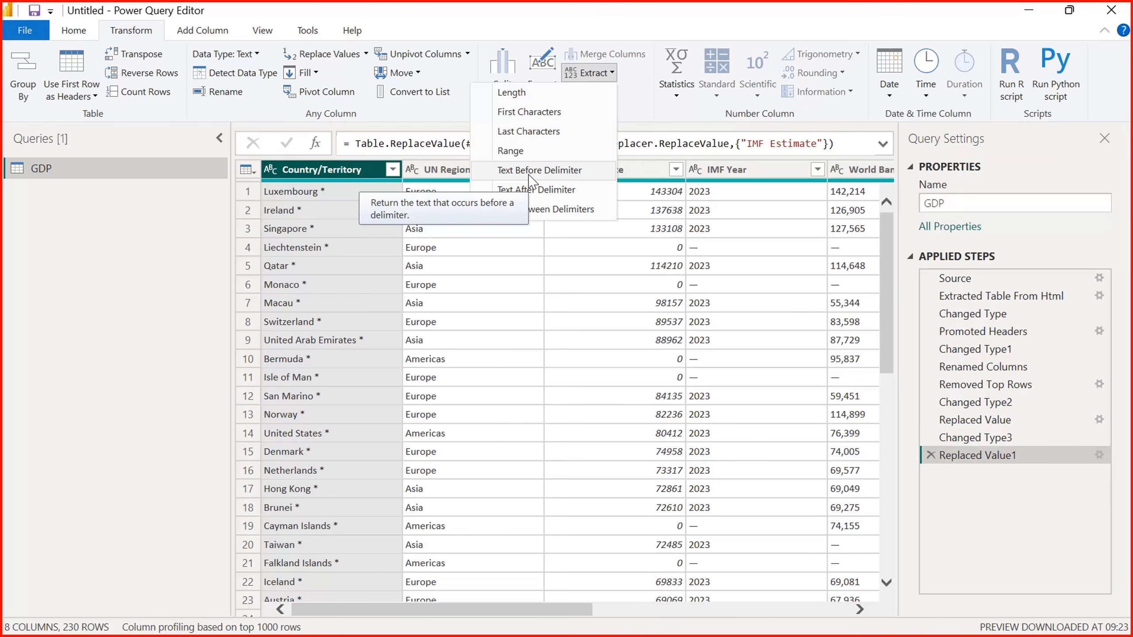
{"action": "left_click", "coordinate": [554, 176]}
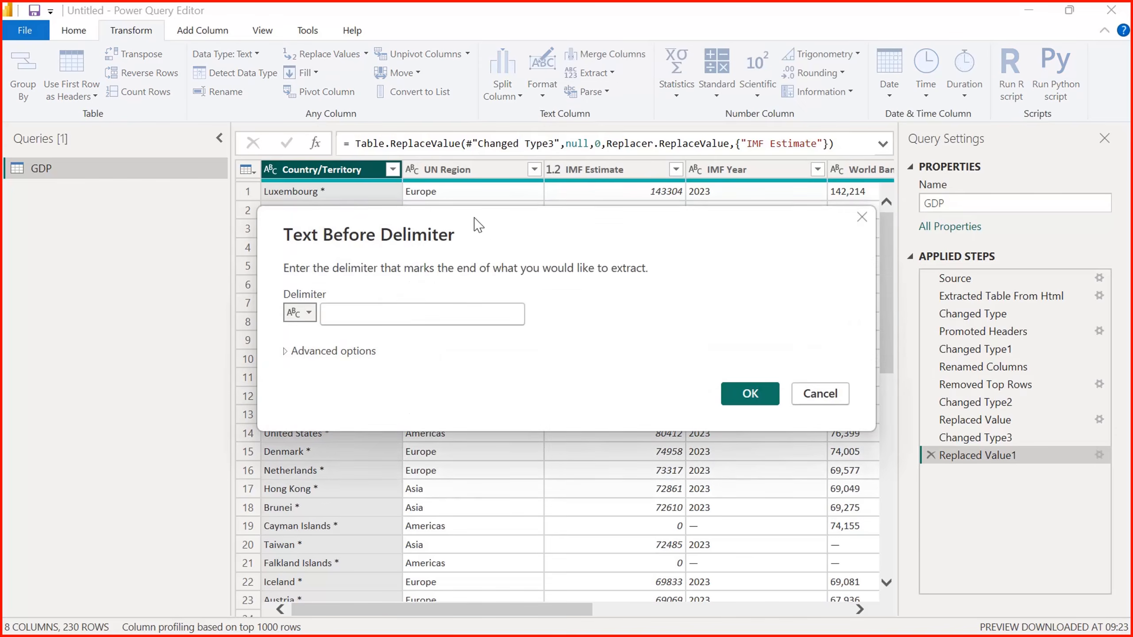
{"action": "left_click_drag", "start_coordinate": [477, 224], "coordinate": [531, 301]}
{"action": "left_click", "coordinate": [400, 388]}
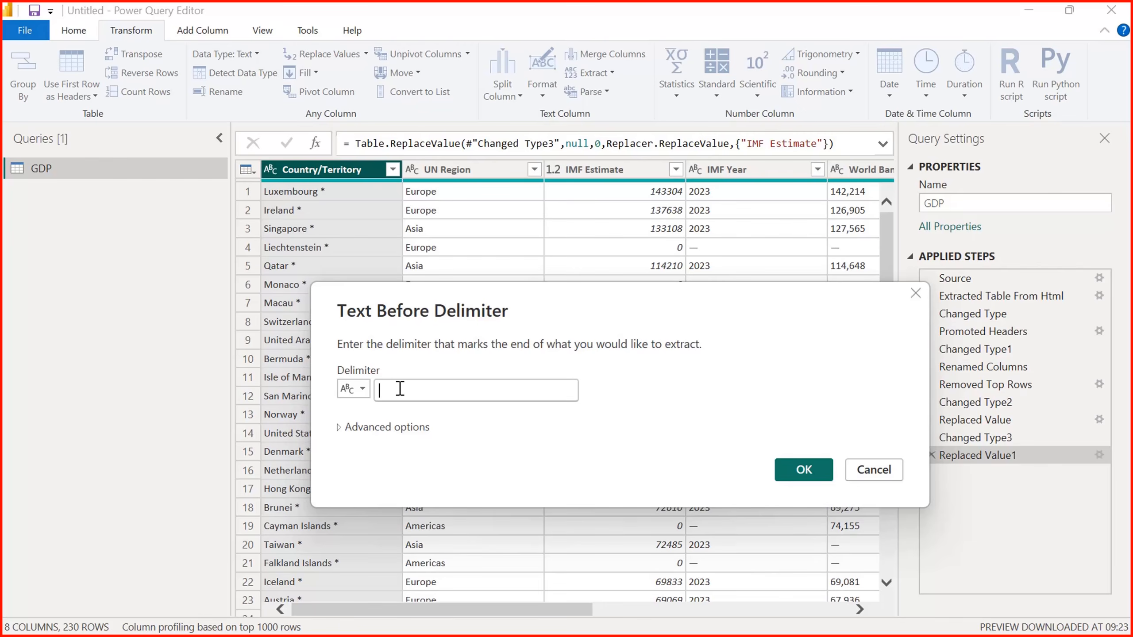
{"action": "type", "text": "("}
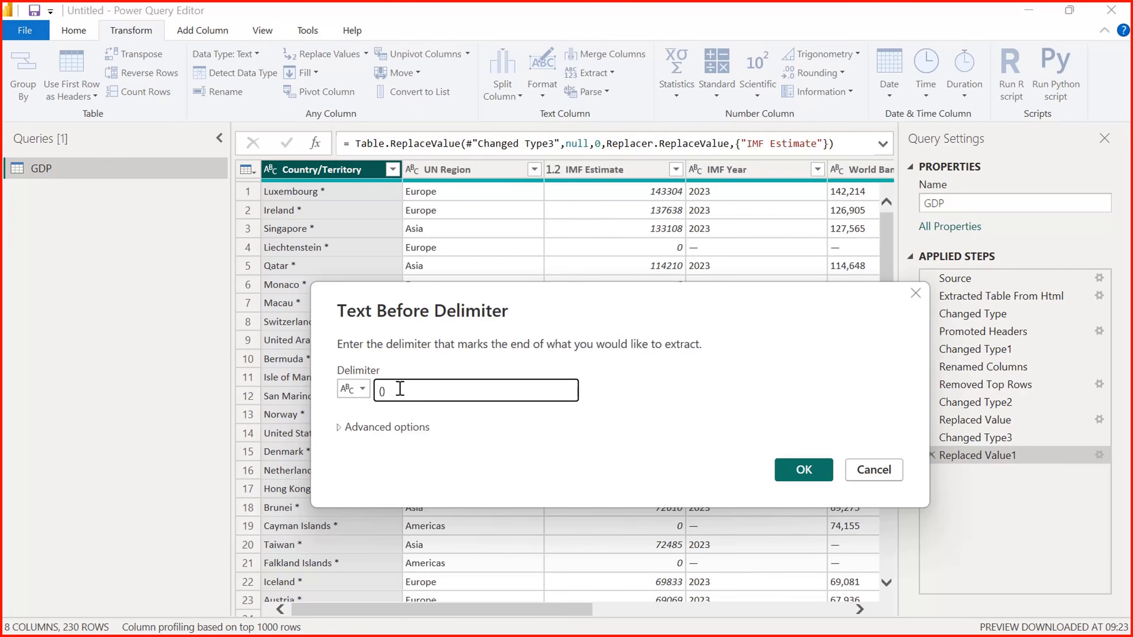
{"action": "key", "text": "BackSpace"}
{"action": "key", "text": "BackSpace"}
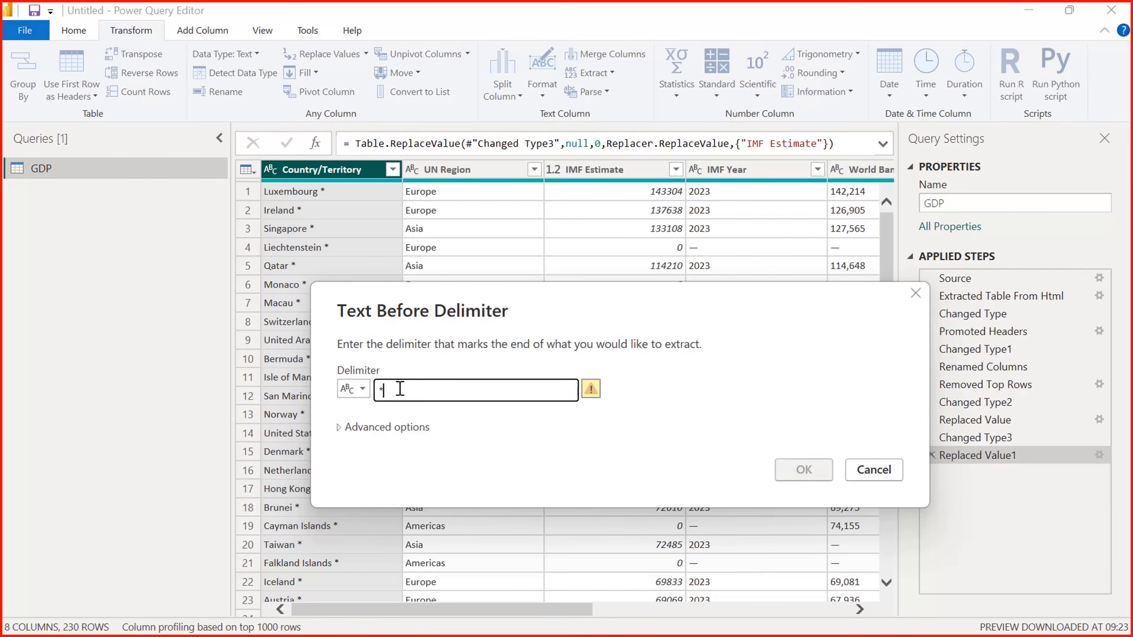
{"action": "type", "text": "*"}
{"action": "left_click_drag", "start_coordinate": [528, 302], "coordinate": [605, 292]}
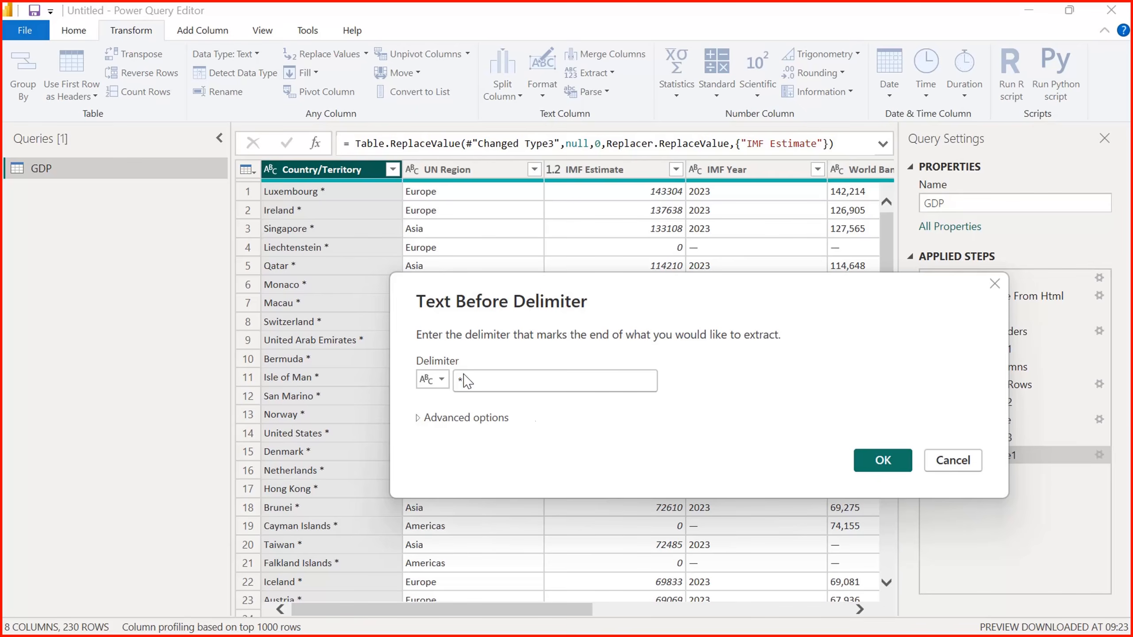
{"action": "left_click", "coordinate": [883, 460]}
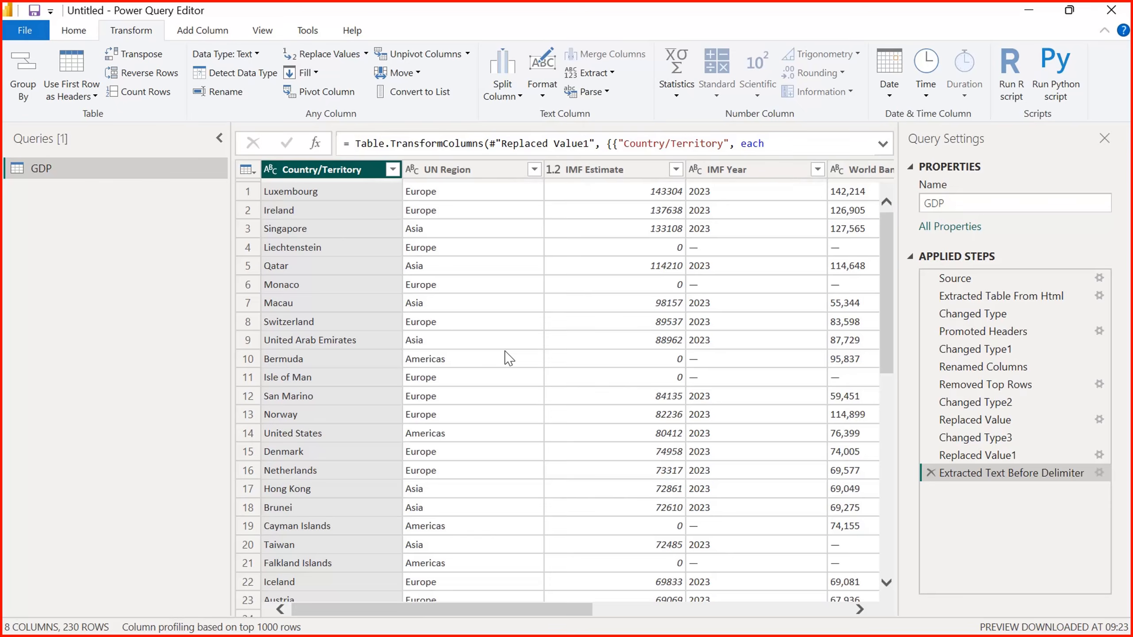
- Inspect the settings of the Replaced Value1 step without changing them and return to the Extracted Text Before Delimiter step
{"action": "left_click_drag", "start_coordinate": [881, 264], "coordinate": [879, 167]}
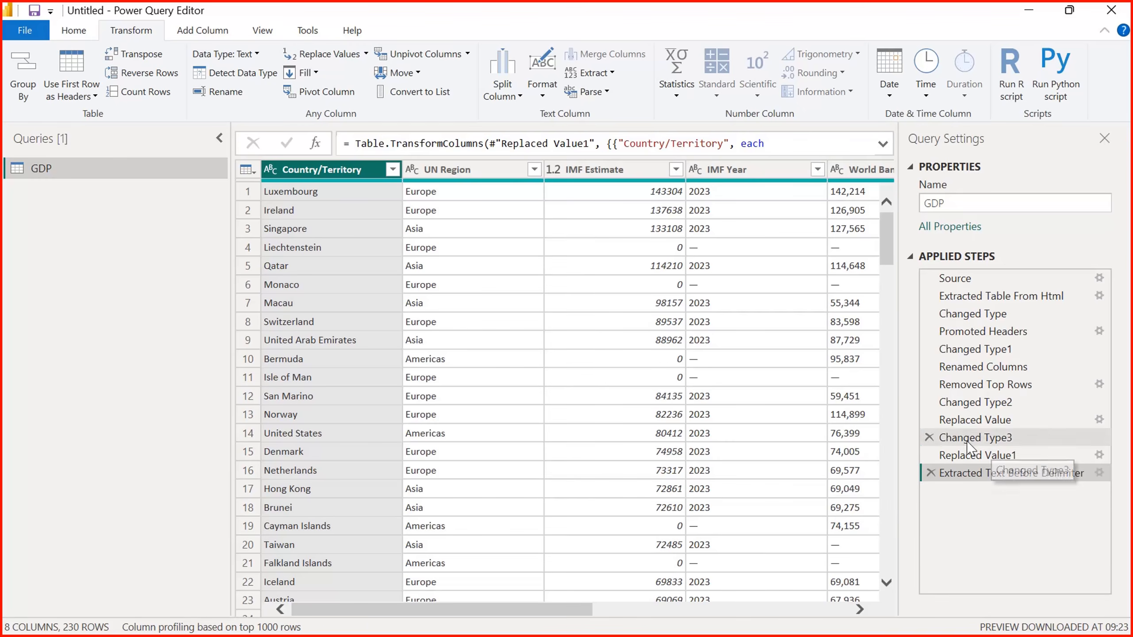
{"action": "left_click_drag", "start_coordinate": [450, 608], "coordinate": [480, 610]}
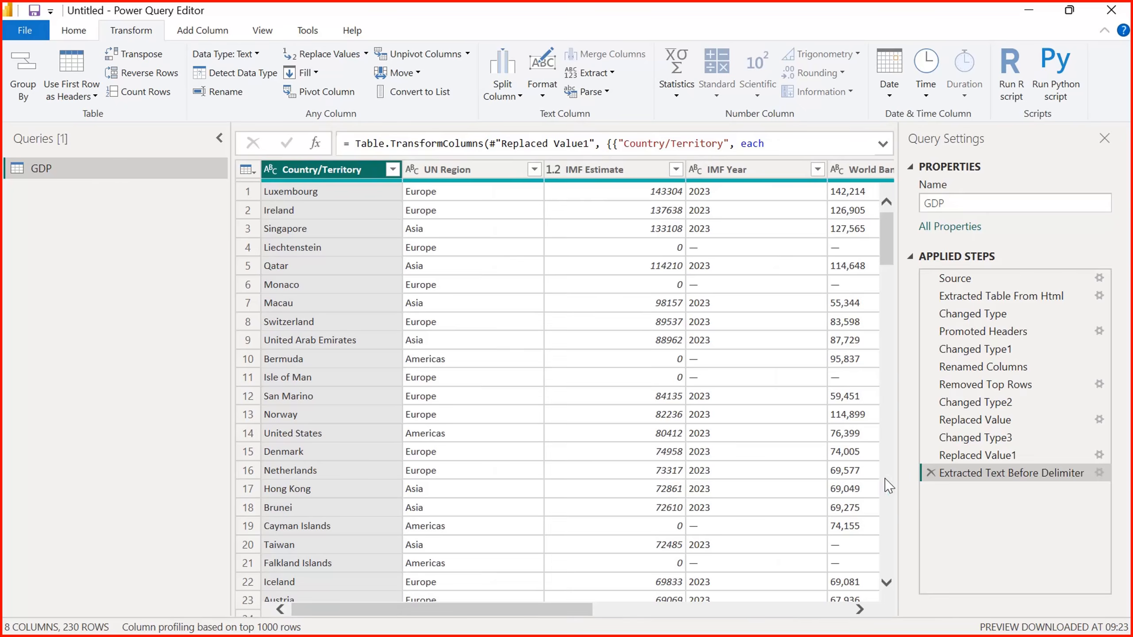
{"action": "left_click", "coordinate": [979, 452]}
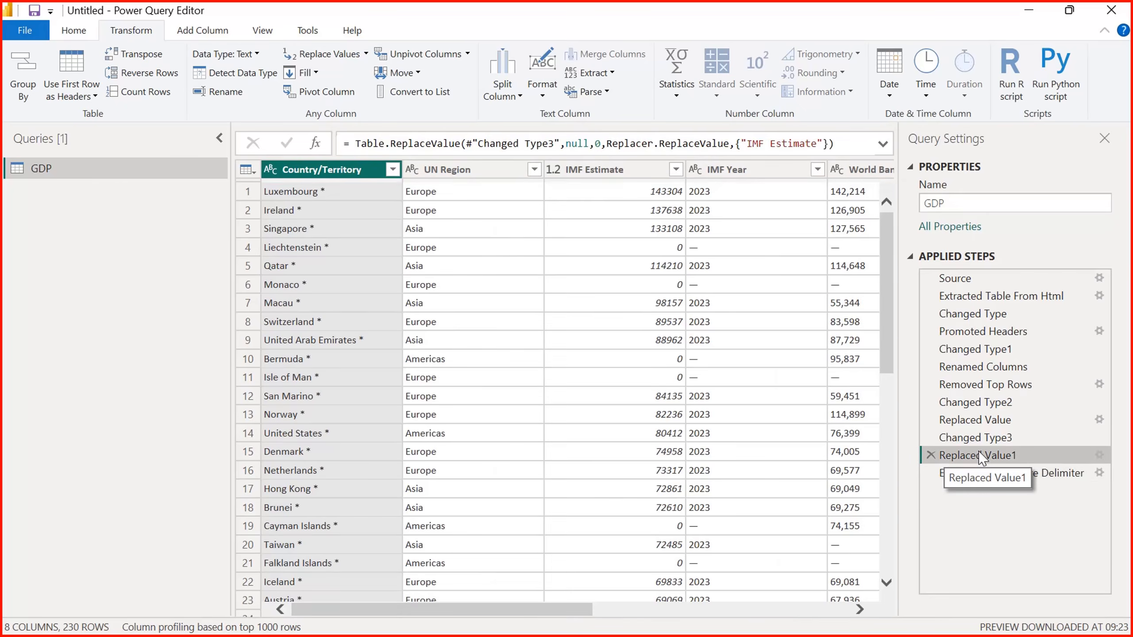
{"action": "left_click", "coordinate": [1097, 459]}
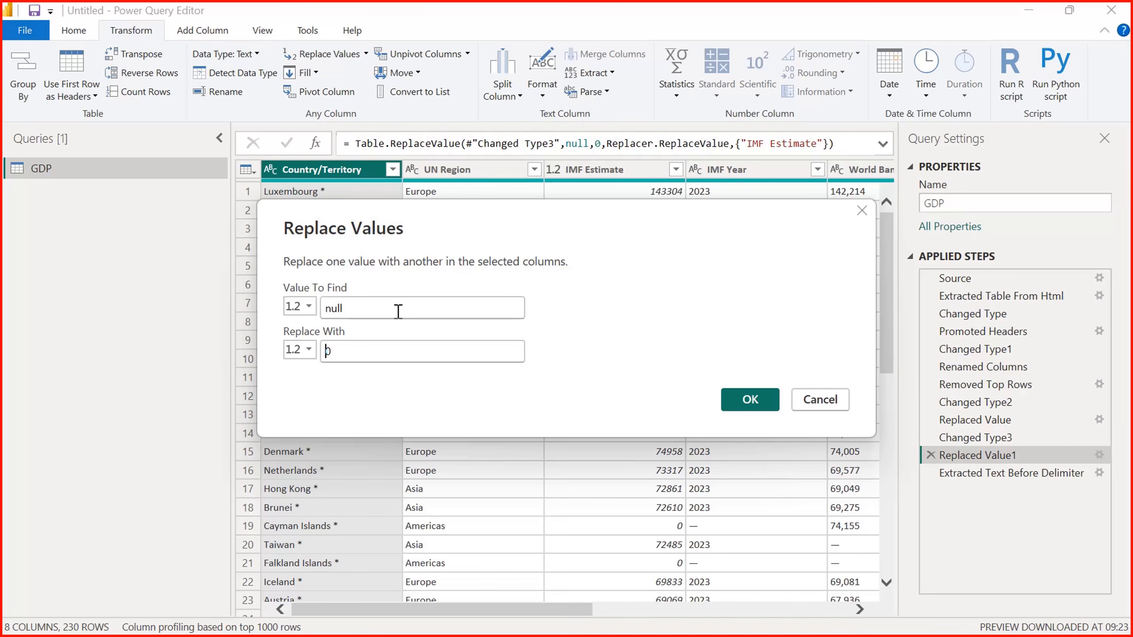
{"action": "left_click", "coordinate": [825, 397]}
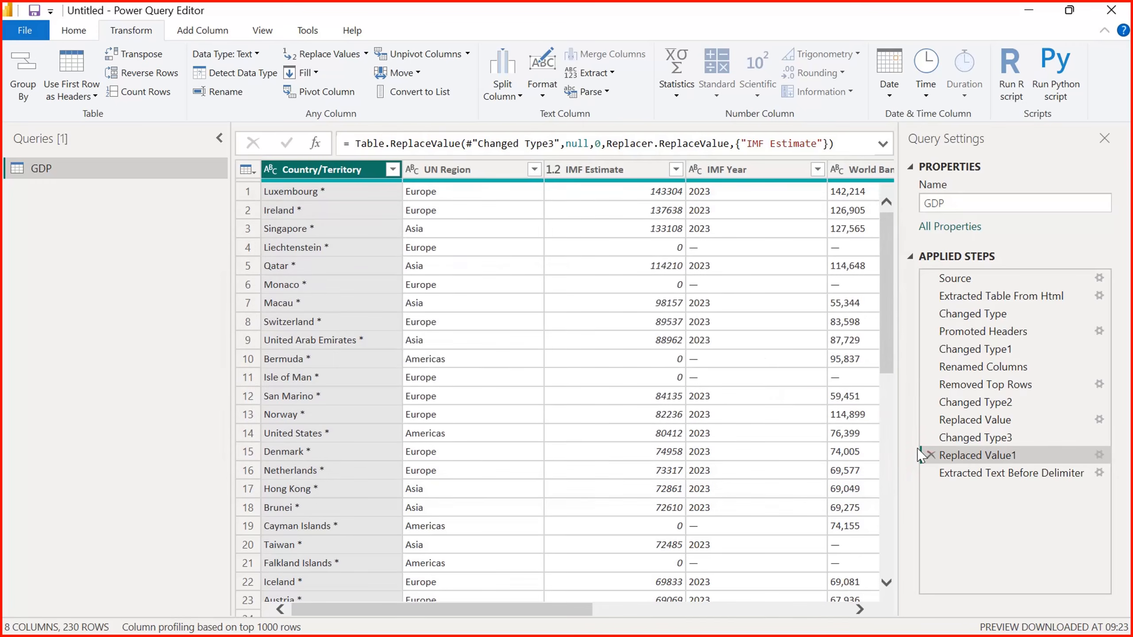
{"action": "left_click", "coordinate": [980, 481]}
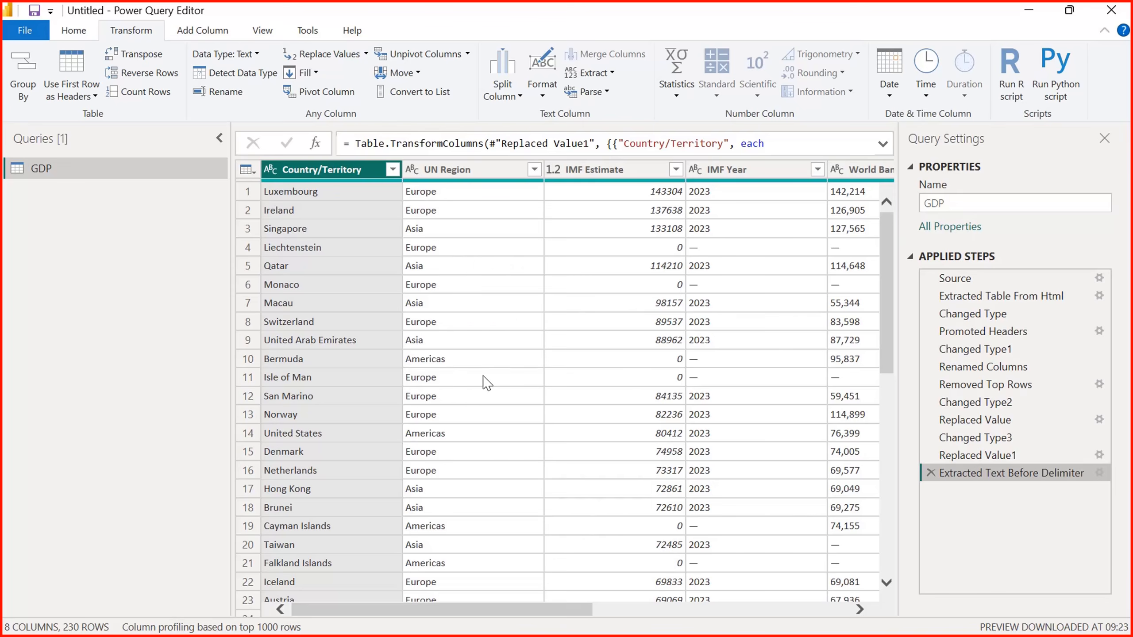
- Filter the IMF Estimate column to only the rows with value 0 and review the matching countries
{"action": "left_click_drag", "start_coordinate": [462, 609], "coordinate": [766, 621]}
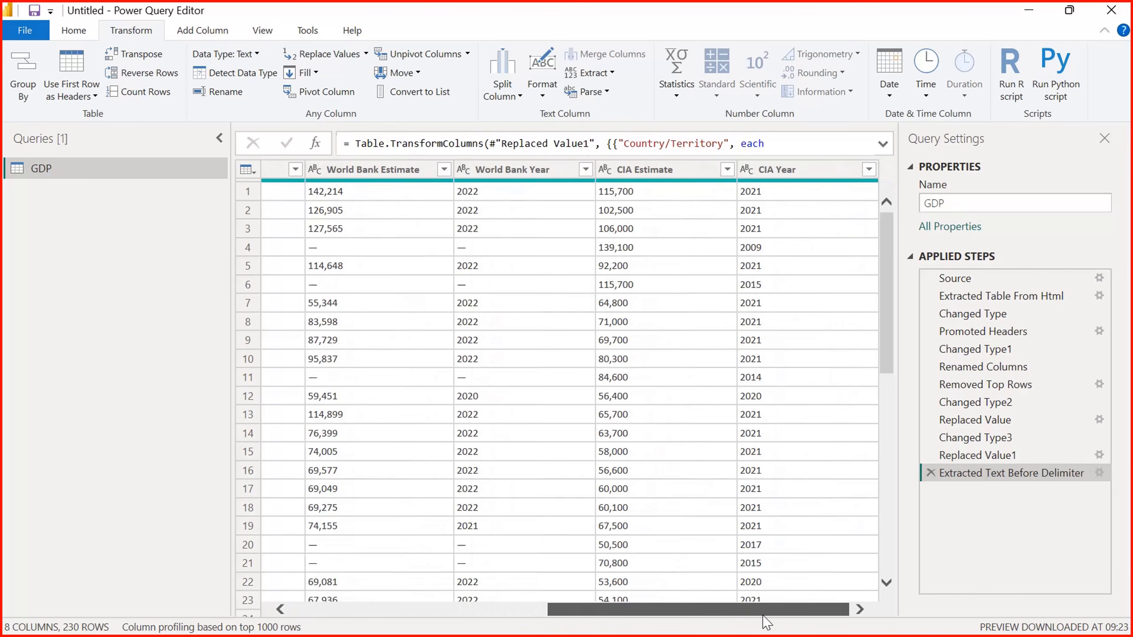
{"action": "left_click_drag", "start_coordinate": [664, 612], "coordinate": [347, 593]}
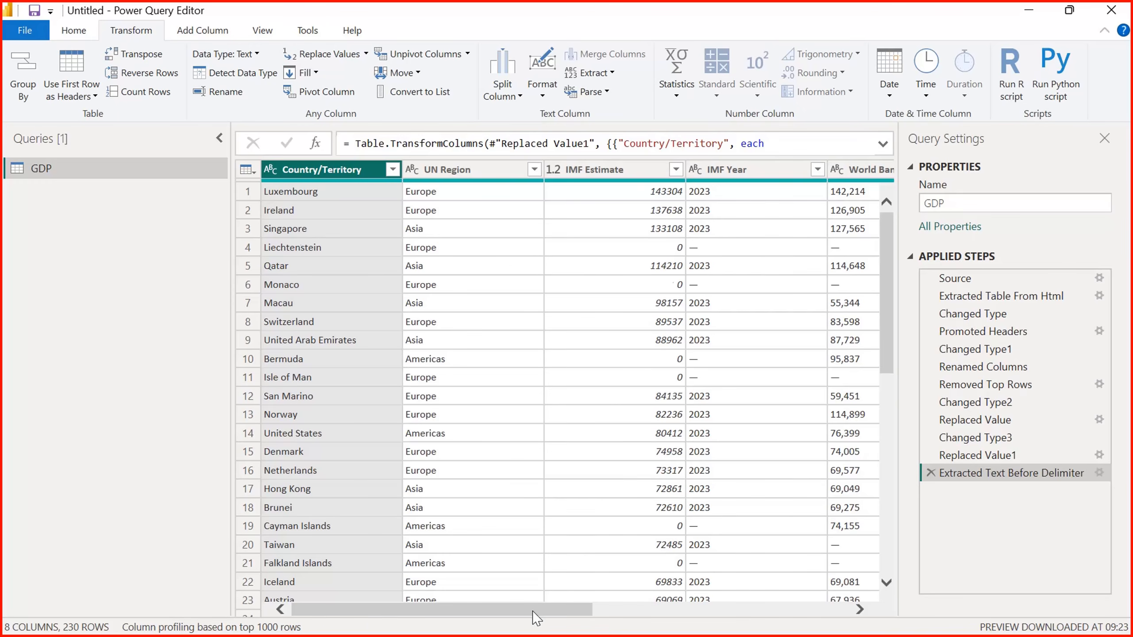
{"action": "left_click_drag", "start_coordinate": [534, 609], "coordinate": [363, 596]}
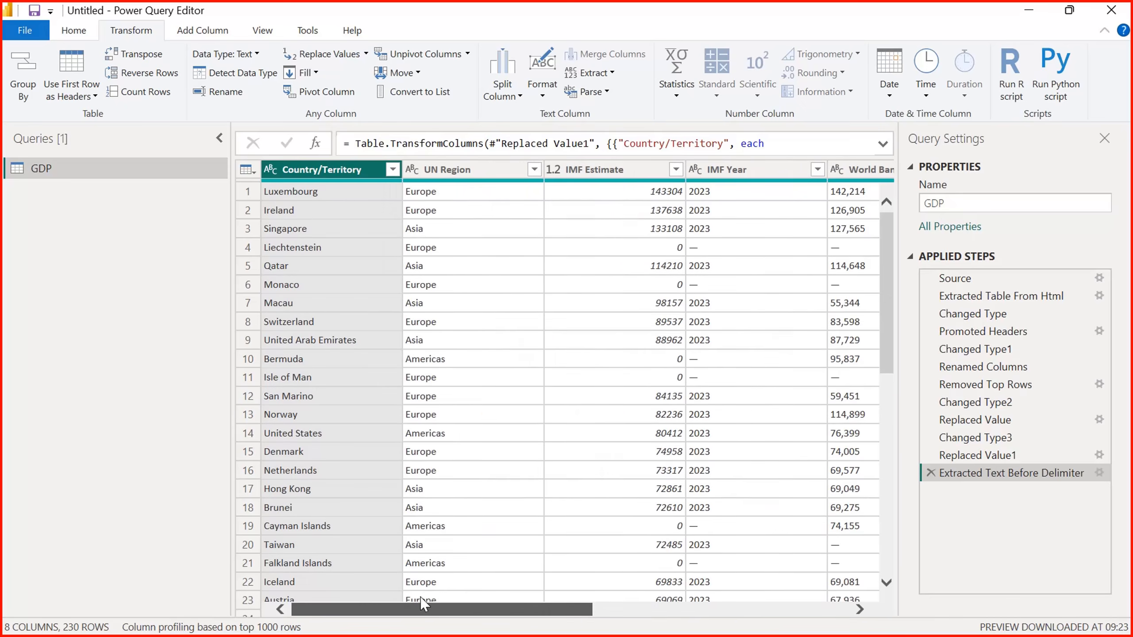
{"action": "left_click_drag", "start_coordinate": [539, 607], "coordinate": [575, 565]}
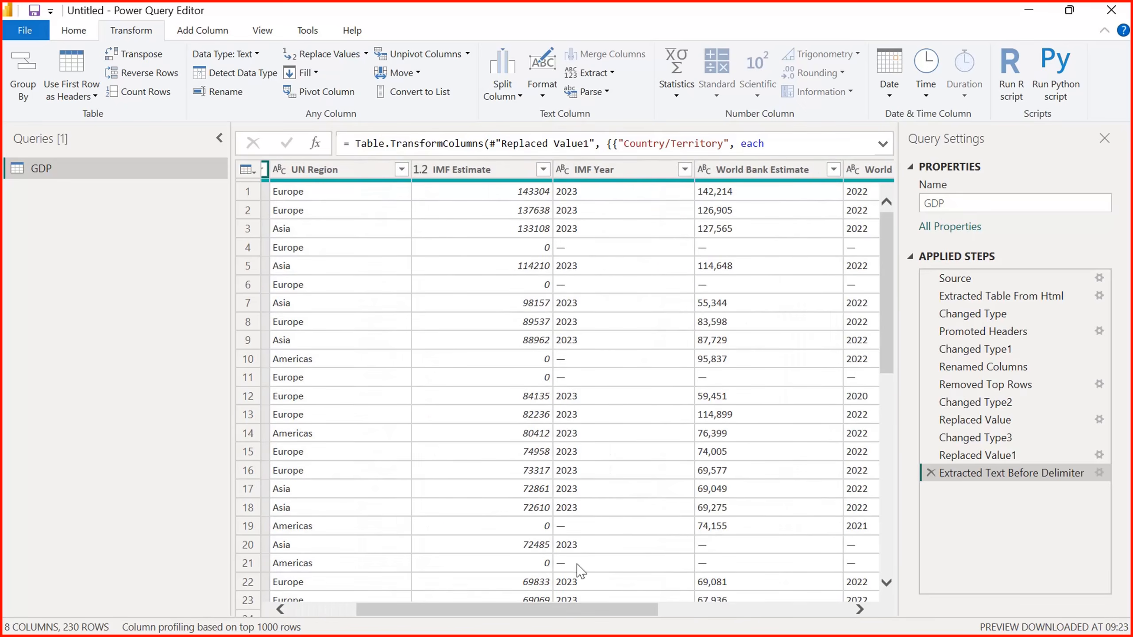
{"action": "left_click", "coordinate": [539, 250]}
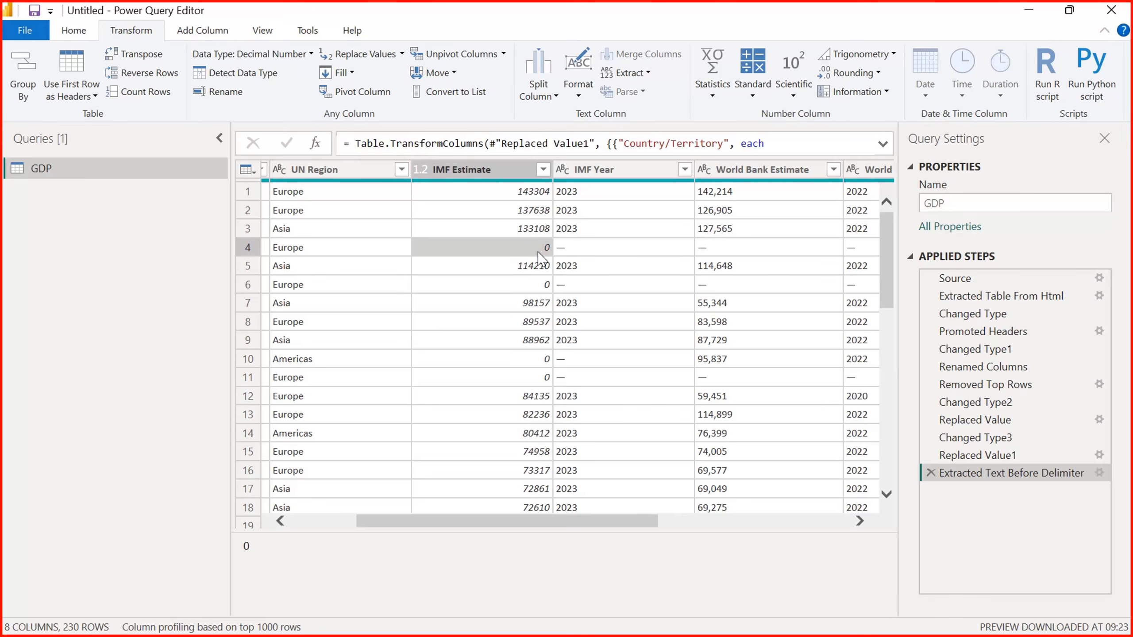
{"action": "left_click", "coordinate": [543, 170]}
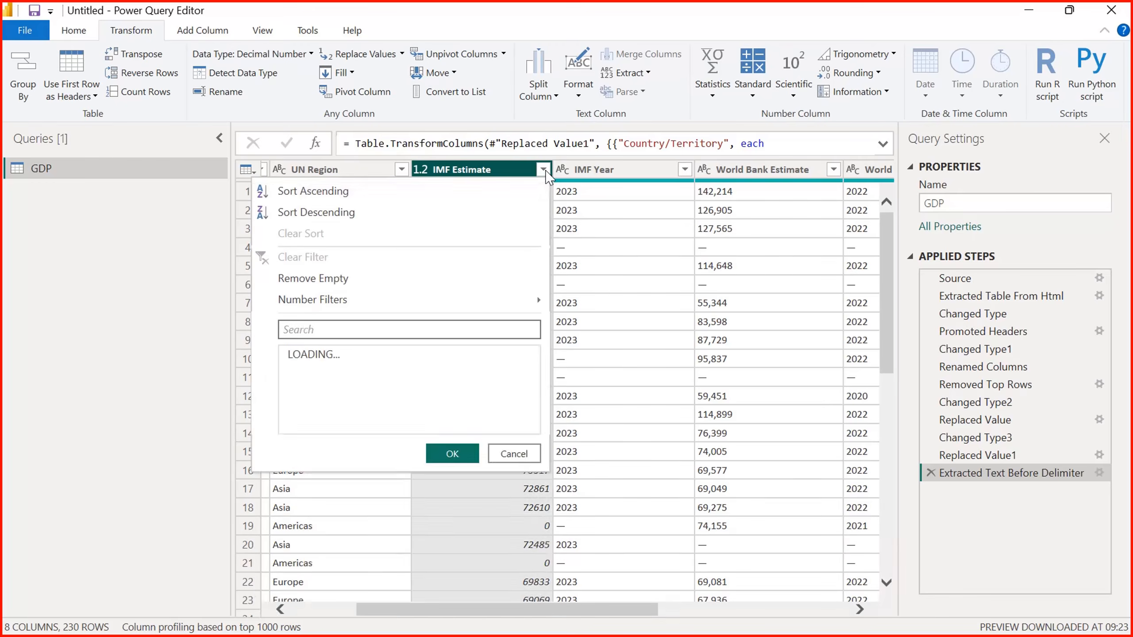
{"action": "left_click", "coordinate": [294, 355]}
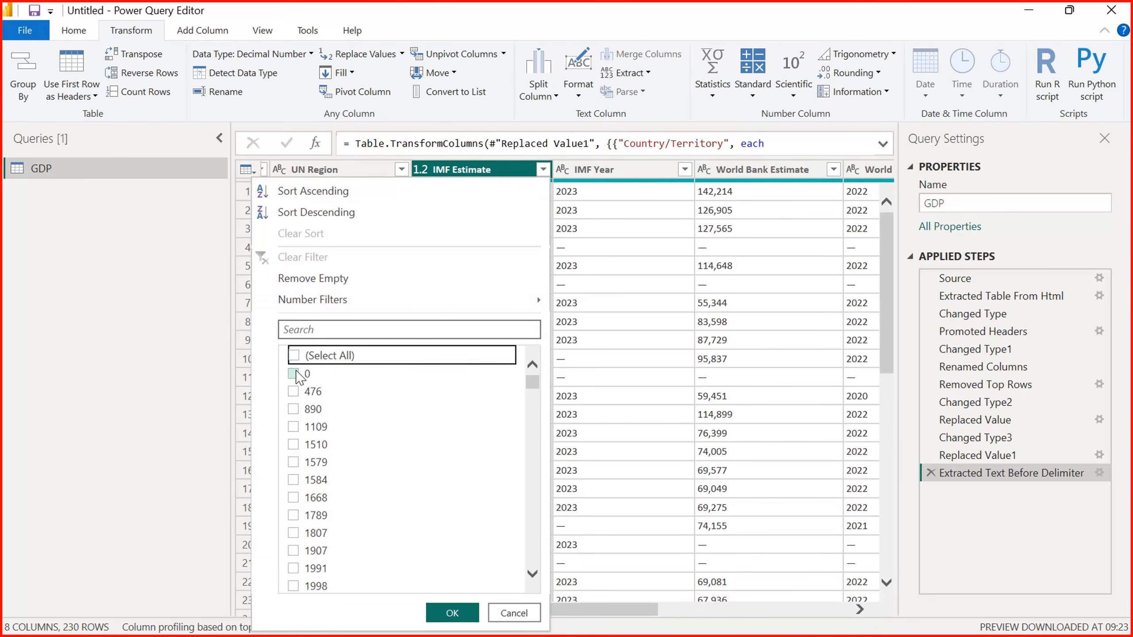
{"action": "left_click", "coordinate": [293, 374]}
{"action": "left_click", "coordinate": [450, 613]}
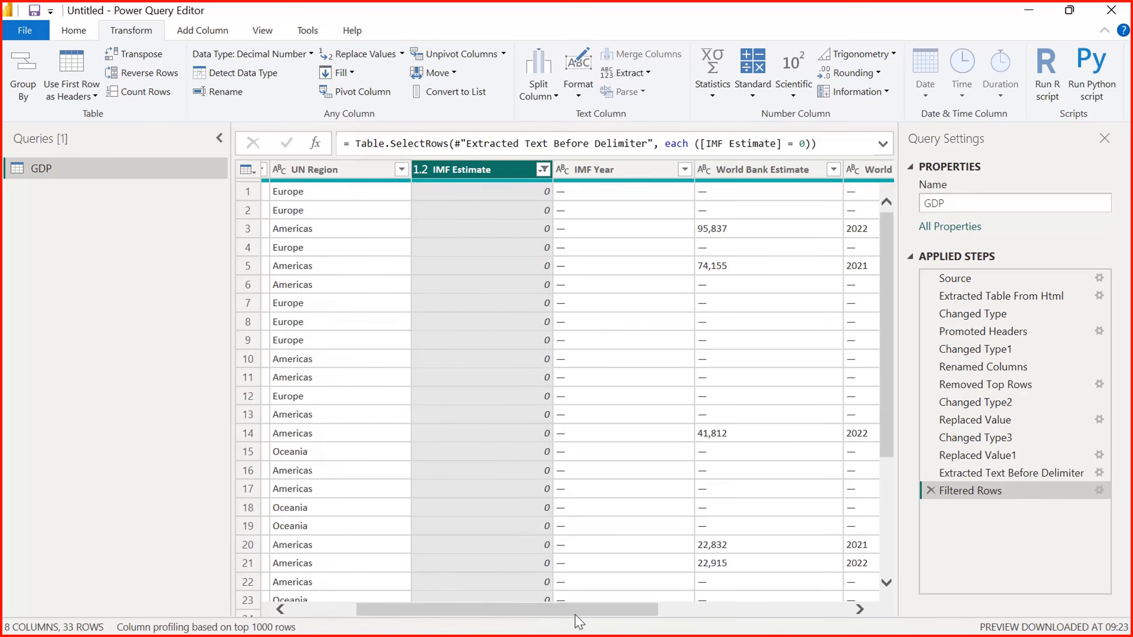
{"action": "left_click_drag", "start_coordinate": [575, 612], "coordinate": [356, 609]}
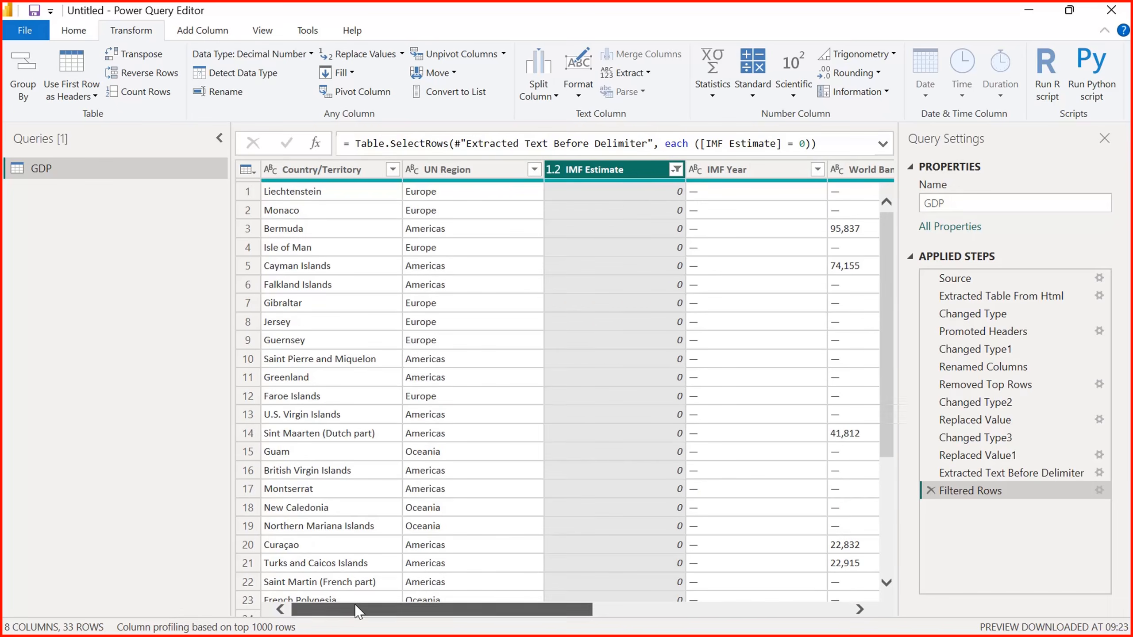
{"action": "left_click", "coordinate": [676, 170]}
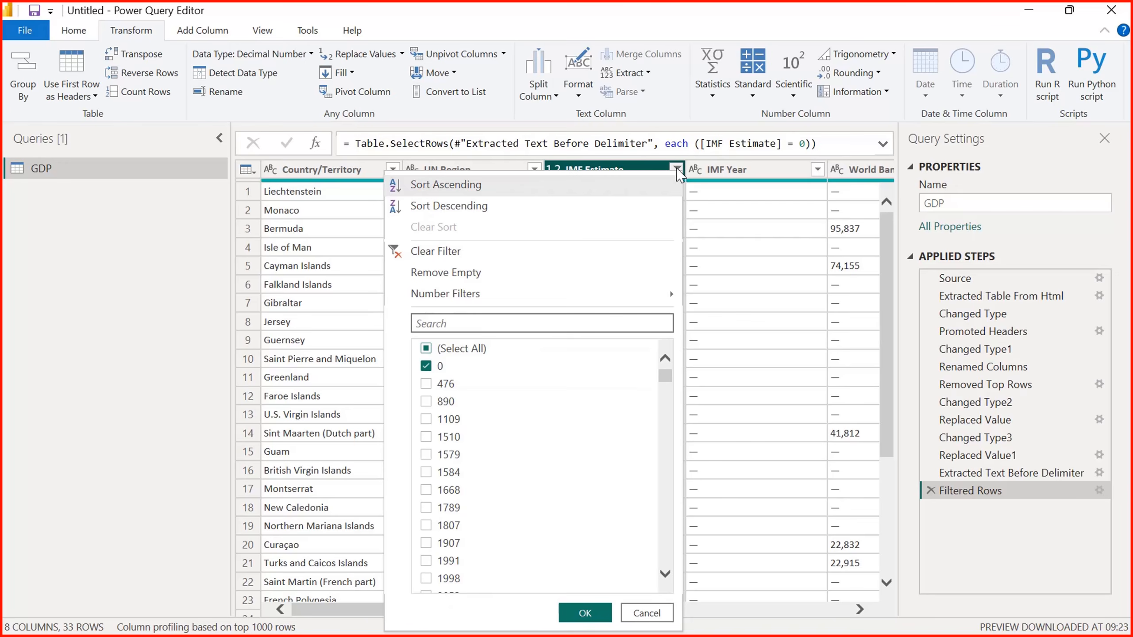
{"action": "left_click", "coordinate": [472, 273]}
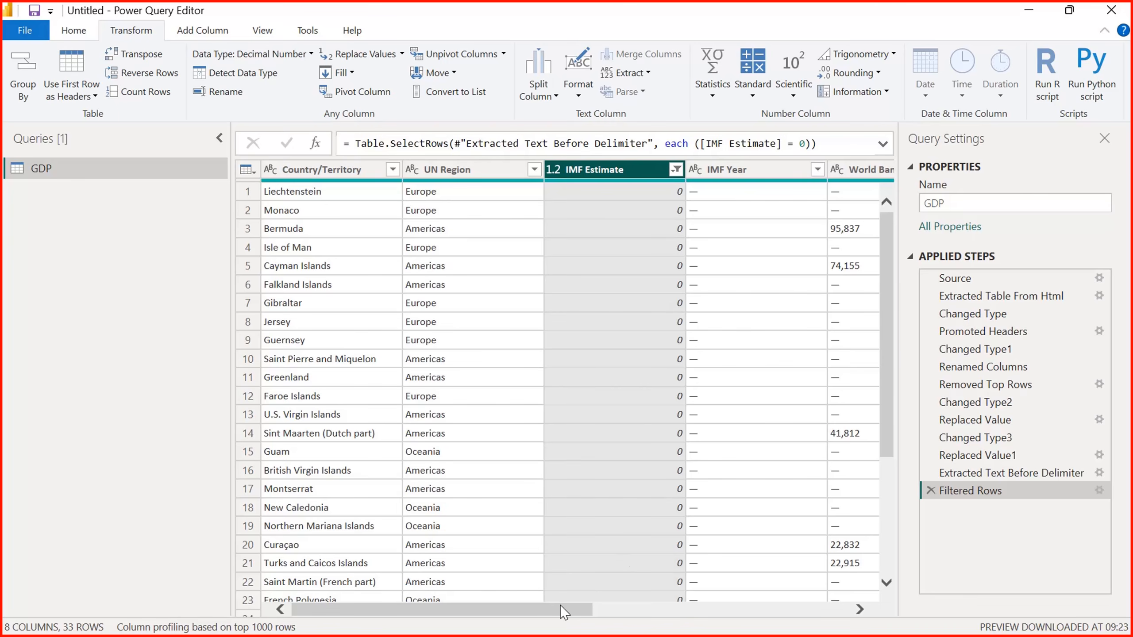
- Examine the World Bank and CIA estimates and years of the countries whose IMF Estimate is 0
{"action": "left_click_drag", "start_coordinate": [563, 613], "coordinate": [699, 611]}
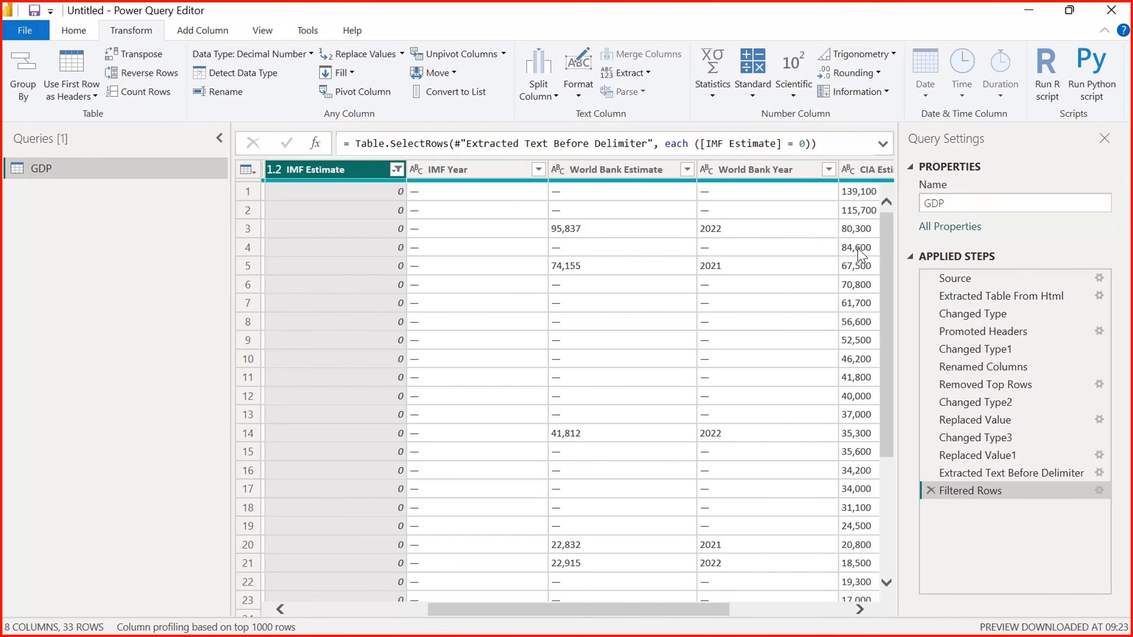
{"action": "scroll", "coordinate": [867, 462], "scroll_direction": "down", "scroll_amount": 3}
{"action": "scroll", "coordinate": [892, 230], "scroll_direction": "up", "scroll_amount": 3}
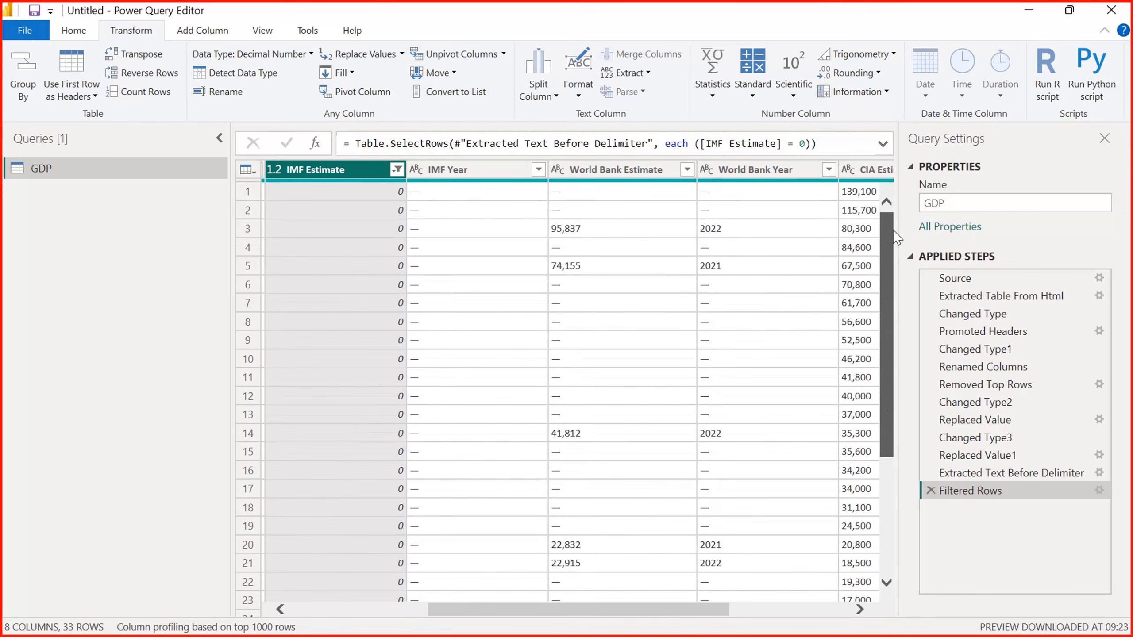
{"action": "left_click_drag", "start_coordinate": [670, 610], "coordinate": [794, 623]}
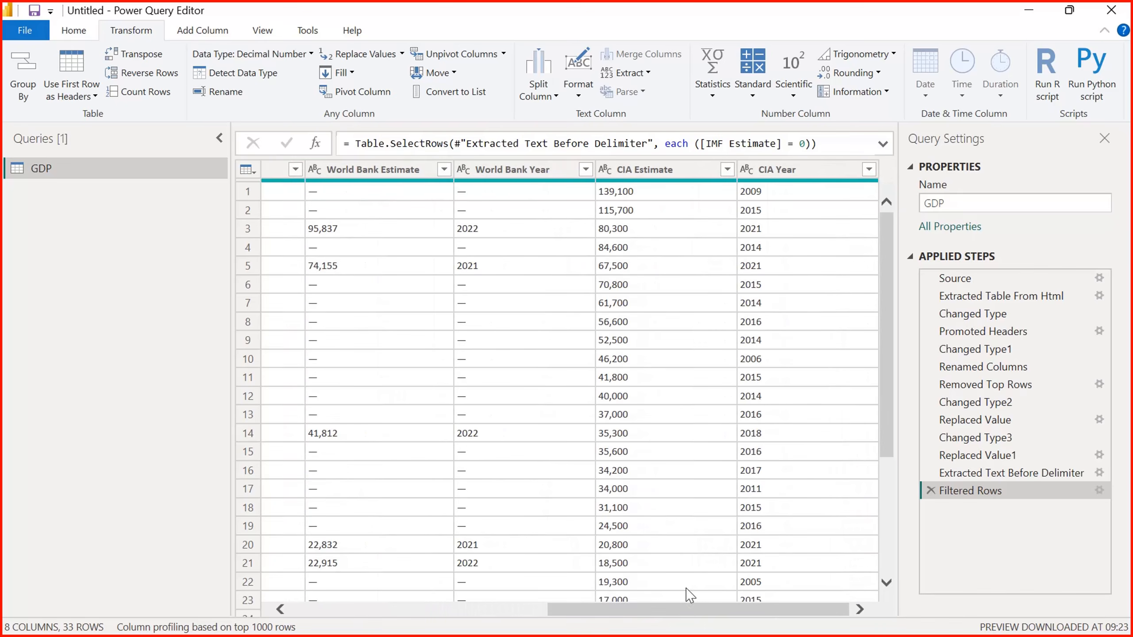
{"action": "left_click_drag", "start_coordinate": [883, 335], "coordinate": [850, 198]}
{"action": "left_click_drag", "start_coordinate": [737, 613], "coordinate": [403, 621]}
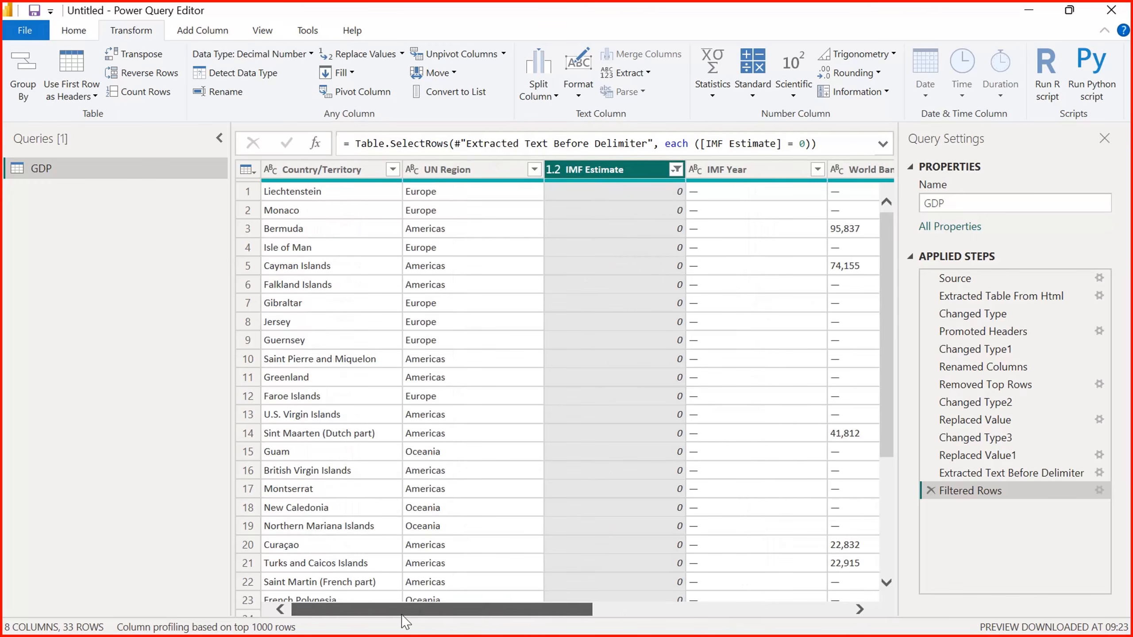
- Reselect all values in the IMF Estimate filter to bring every country back into the table
{"action": "left_click", "coordinate": [676, 169]}
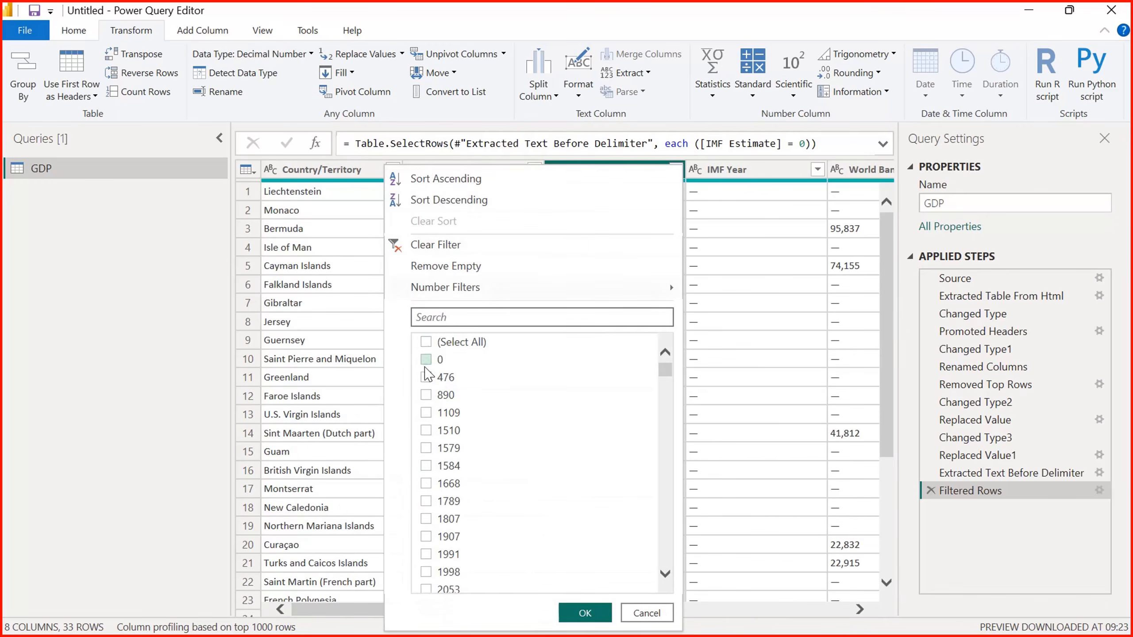
{"action": "left_click", "coordinate": [426, 342]}
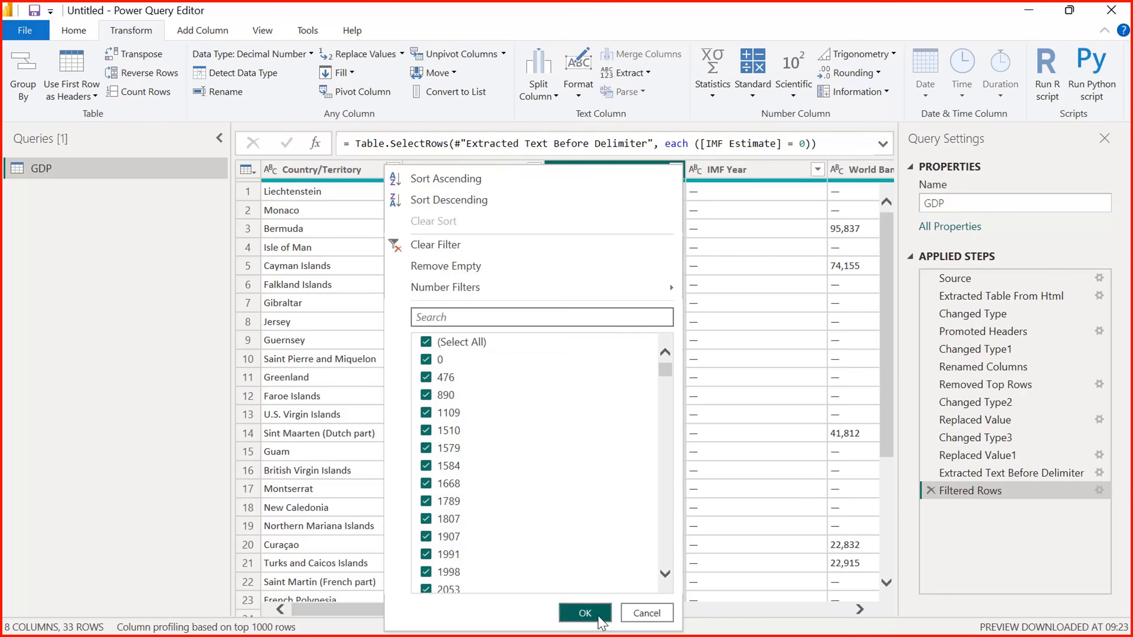
{"action": "left_click", "coordinate": [586, 613]}
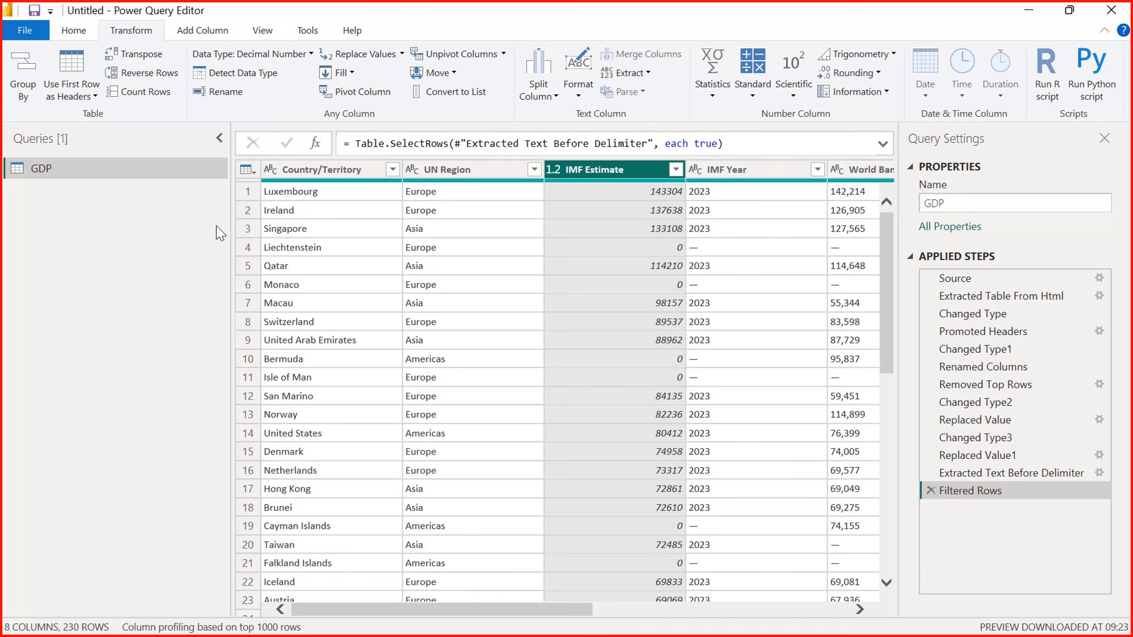
{"action": "left_click", "coordinate": [299, 173]}
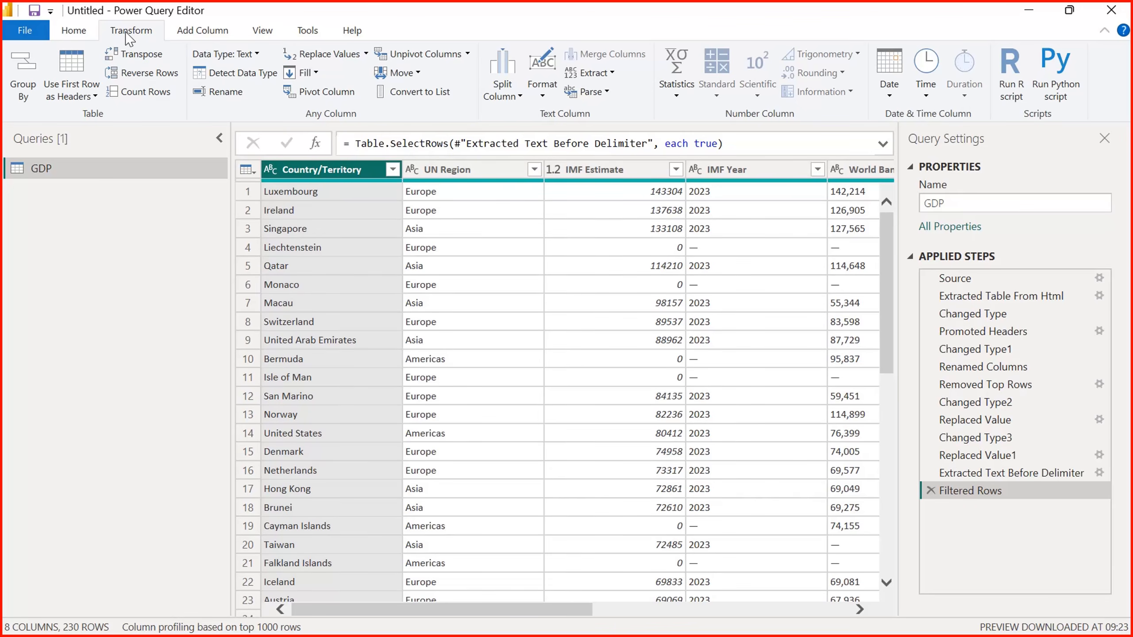
{"action": "left_click", "coordinate": [191, 32]}
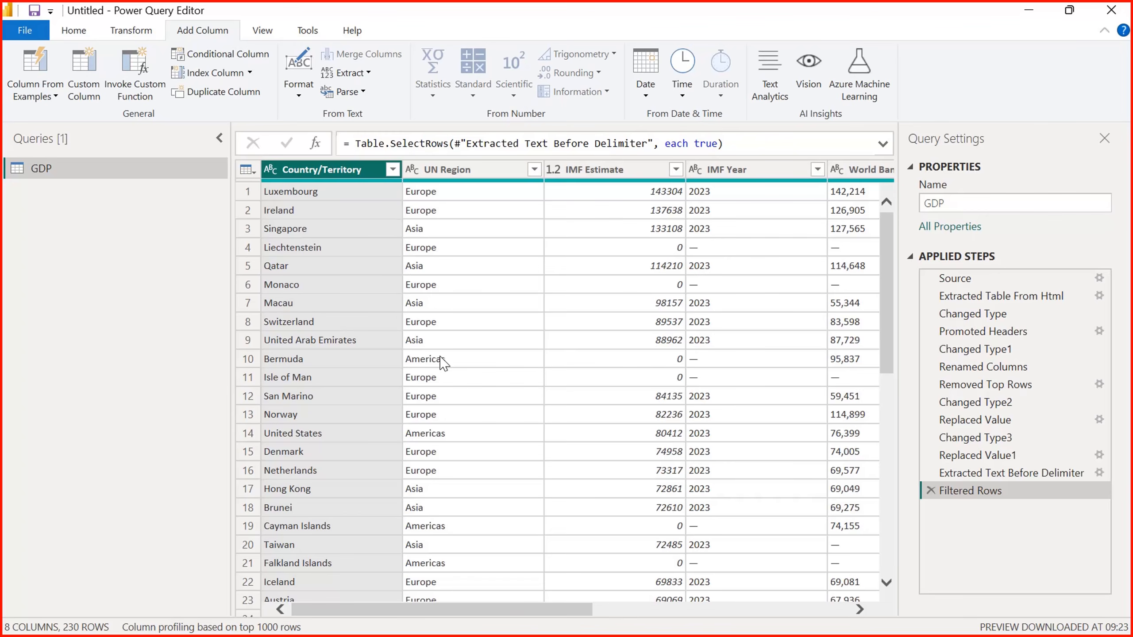
{"action": "mouse_move", "coordinate": [553, 616]}
{"action": "left_mouse_down"}
{"action": "mouse_move", "coordinate": [591, 618]}
{"action": "mouse_move", "coordinate": [554, 618]}
{"action": "left_mouse_up"}
{"action": "left_click", "coordinate": [449, 196]}
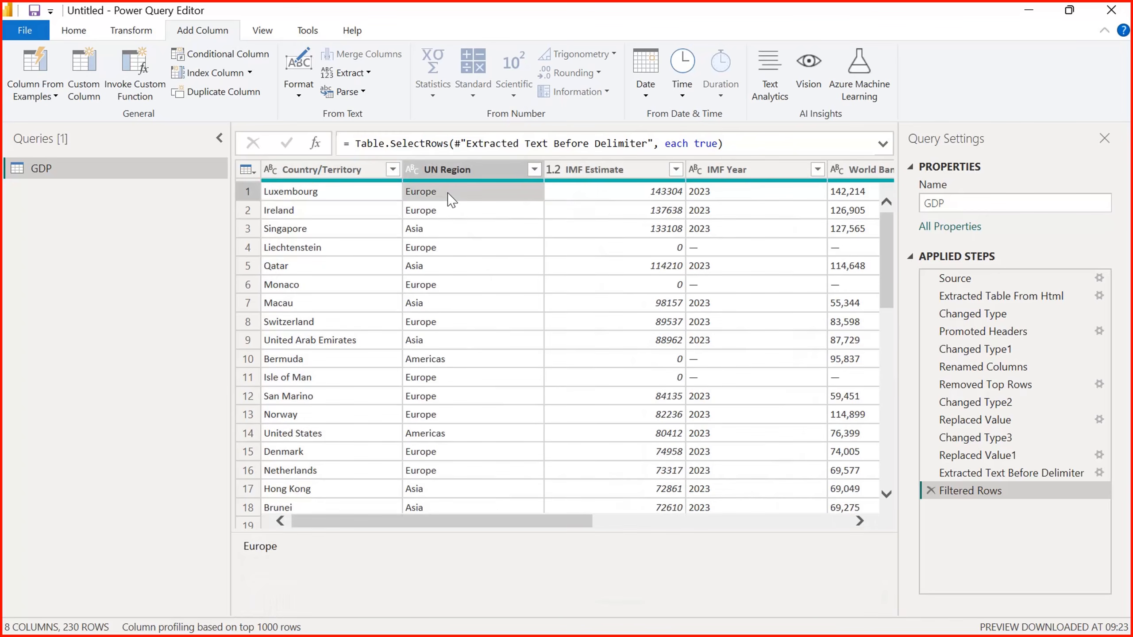
{"action": "left_click", "coordinate": [466, 172]}
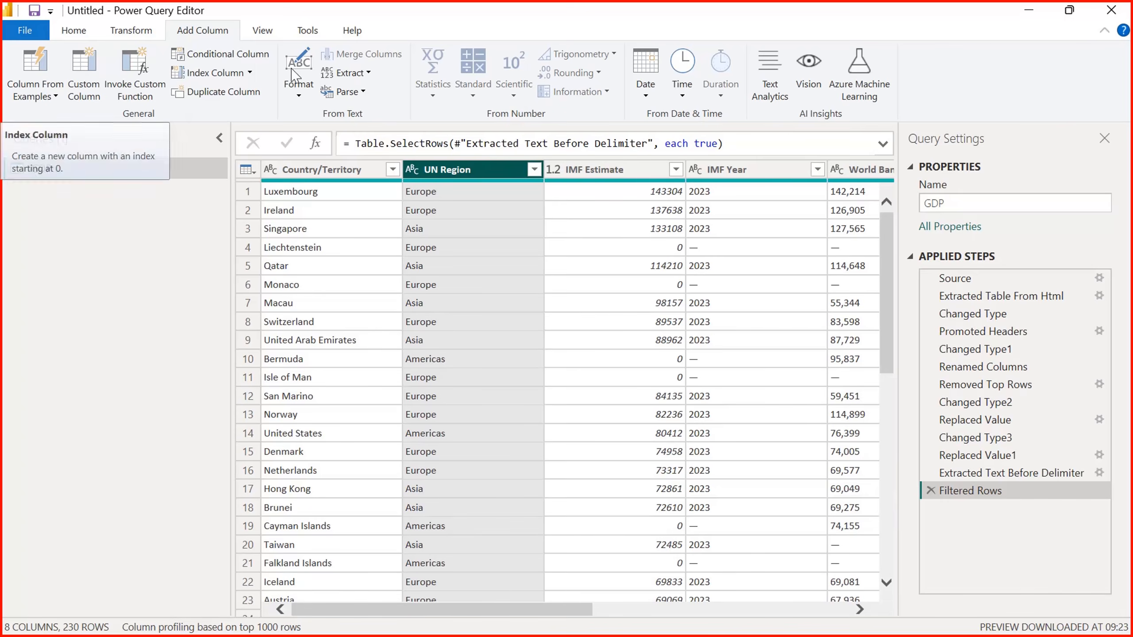
{"action": "left_click", "coordinate": [136, 32]}
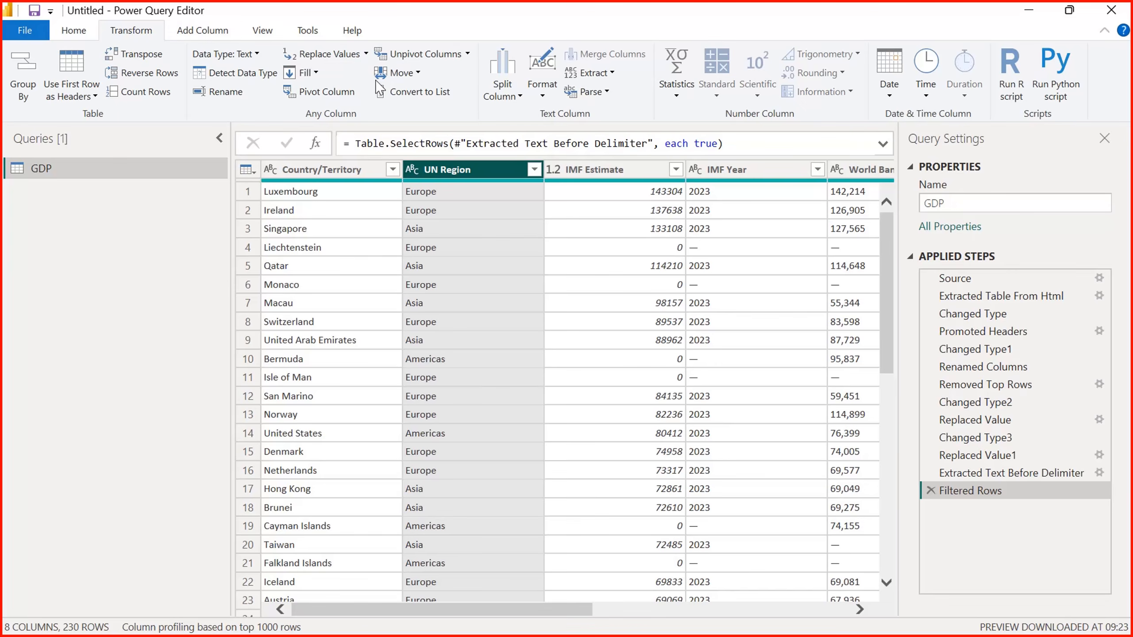
{"action": "left_click", "coordinate": [210, 35]}
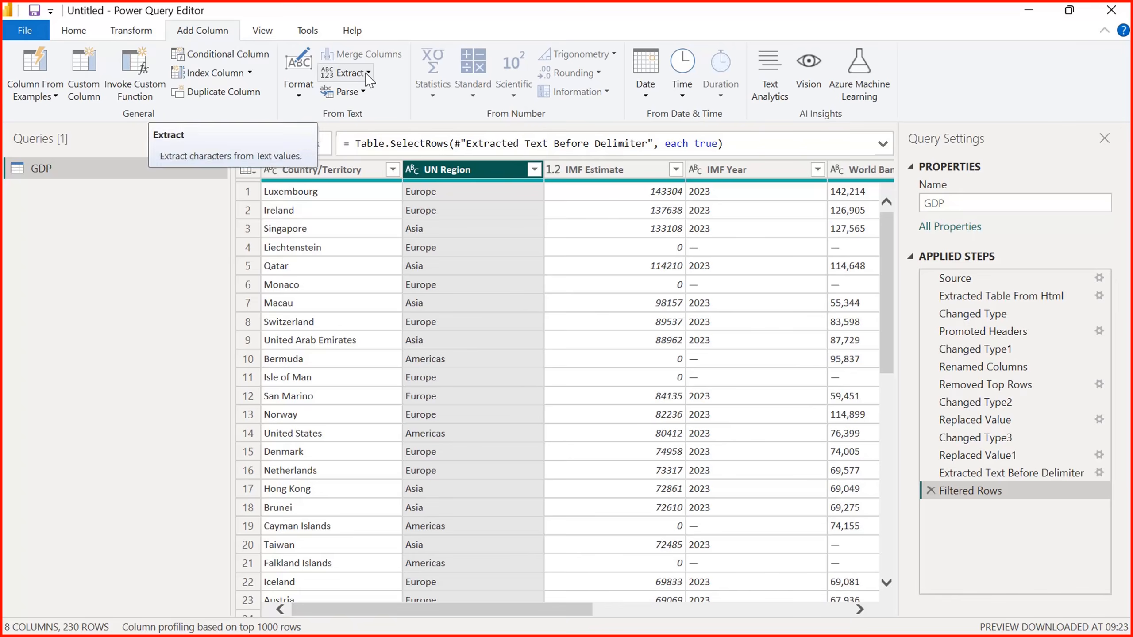
- Add a new column that extracts the last 2 characters of the IMF Year column
{"action": "left_click_drag", "start_coordinate": [560, 609], "coordinate": [620, 609]}
{"action": "left_click", "coordinate": [602, 173]}
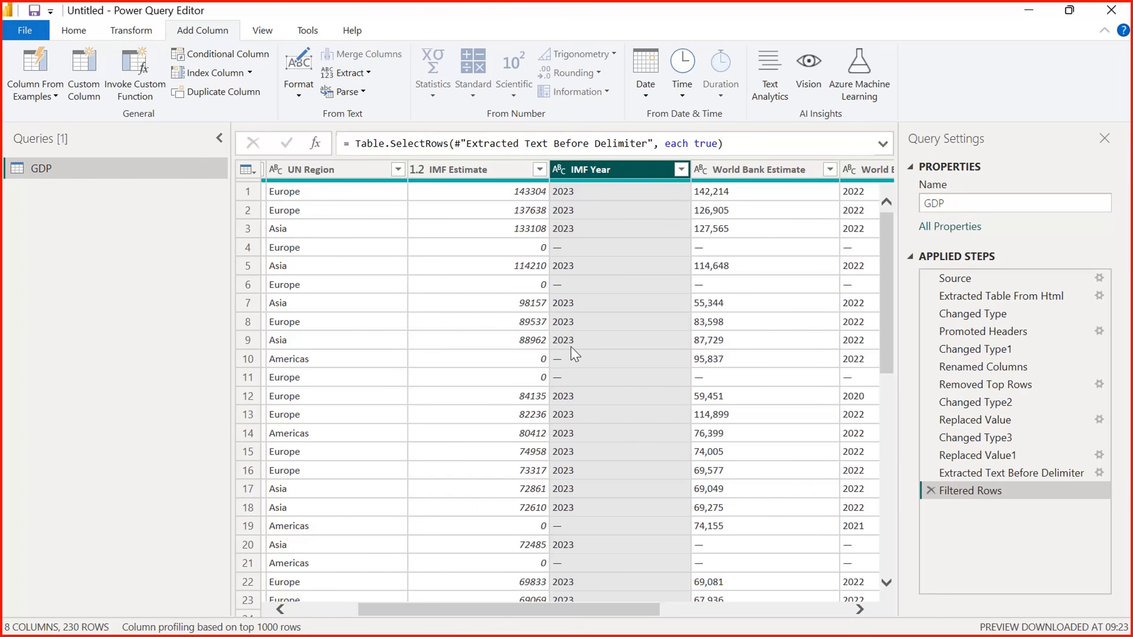
{"action": "left_click", "coordinate": [369, 75]}
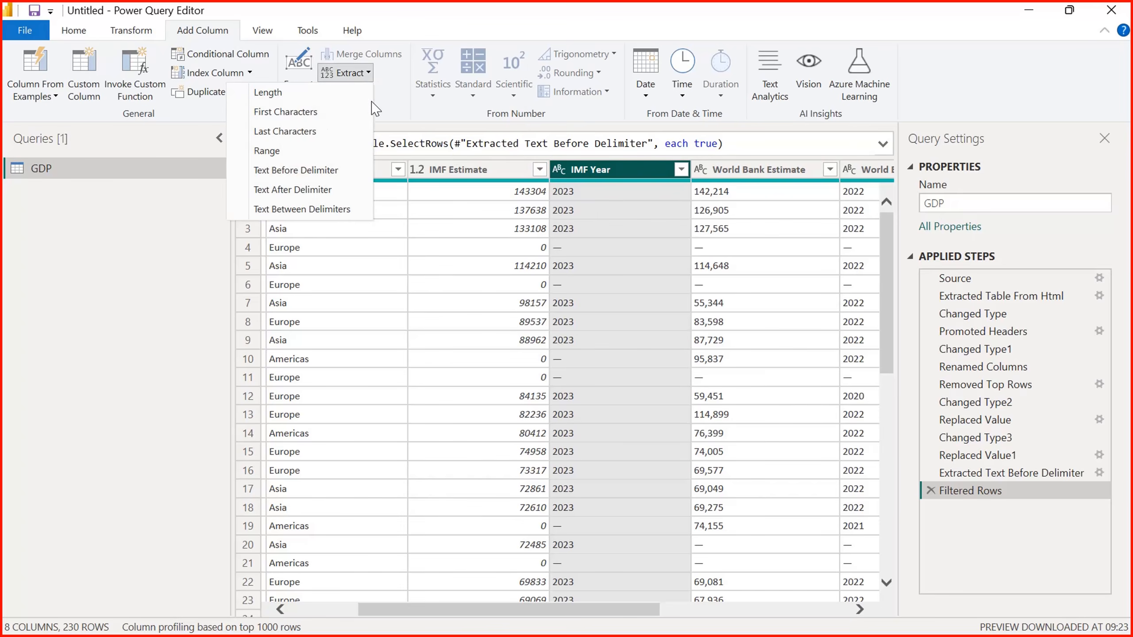
{"action": "left_click", "coordinate": [286, 134]}
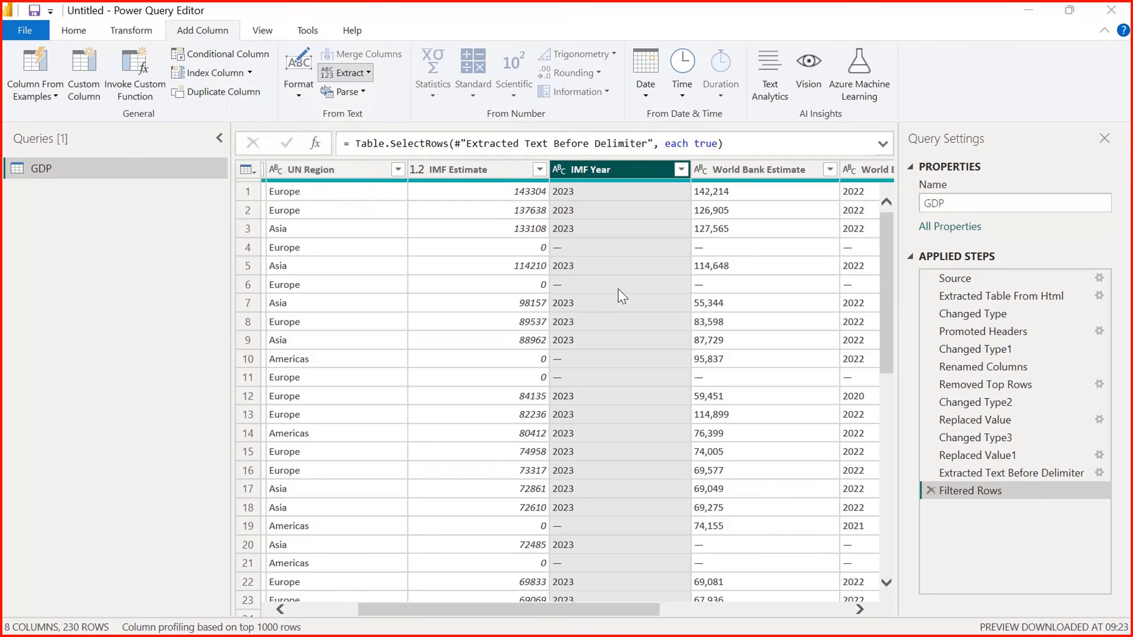
{"action": "left_click", "coordinate": [416, 320]}
{"action": "type", "text": "2"}
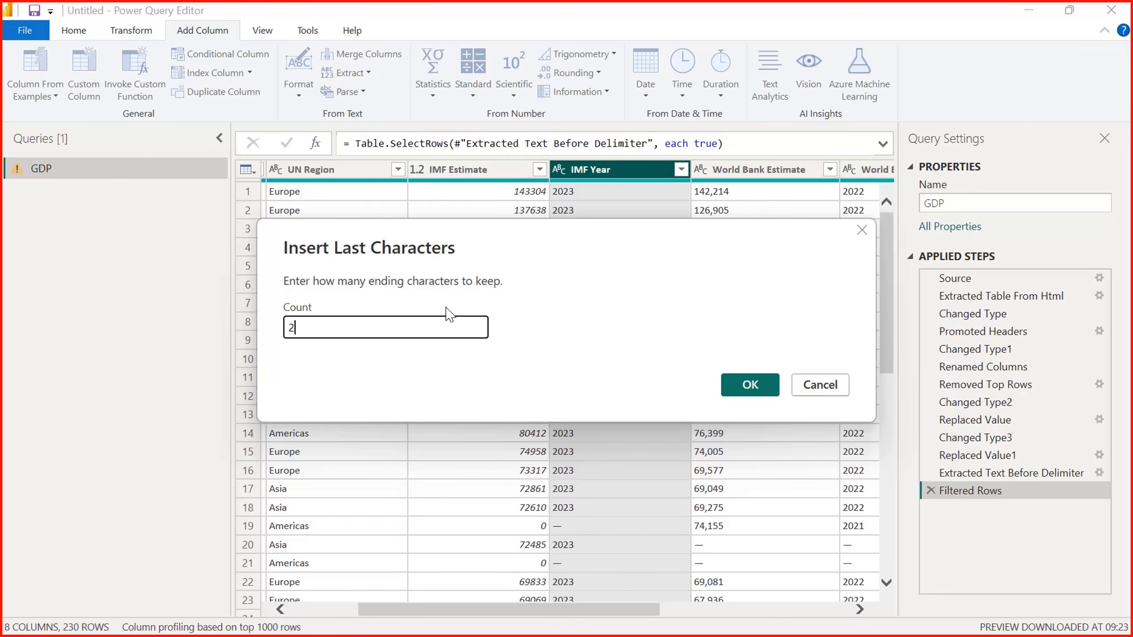
{"action": "left_click", "coordinate": [751, 385]}
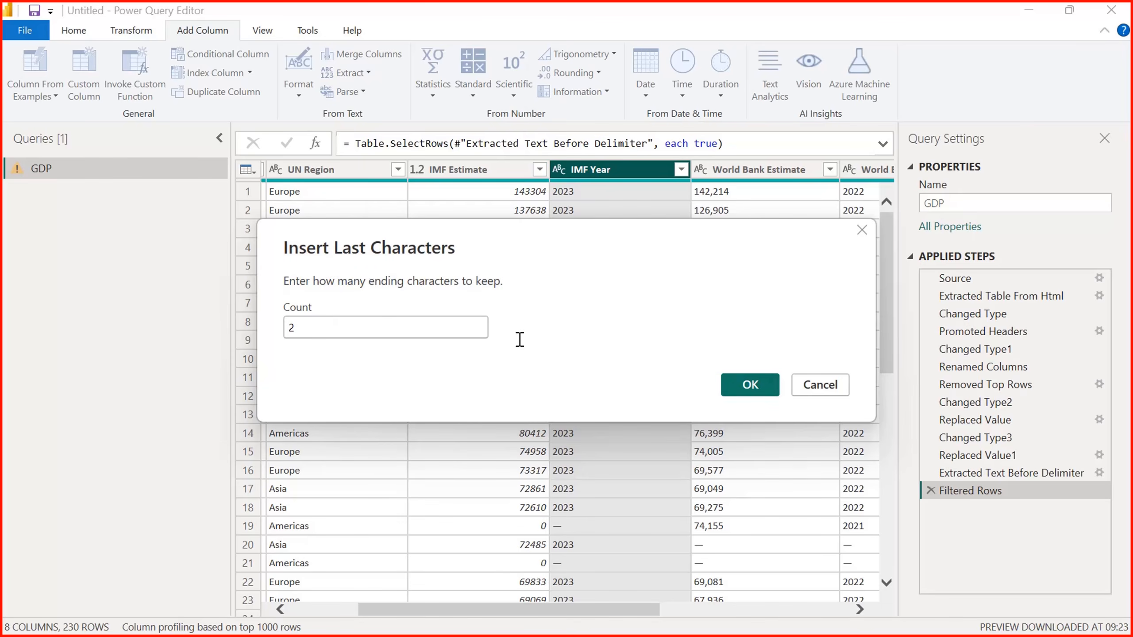
{"action": "left_click", "coordinate": [749, 386]}
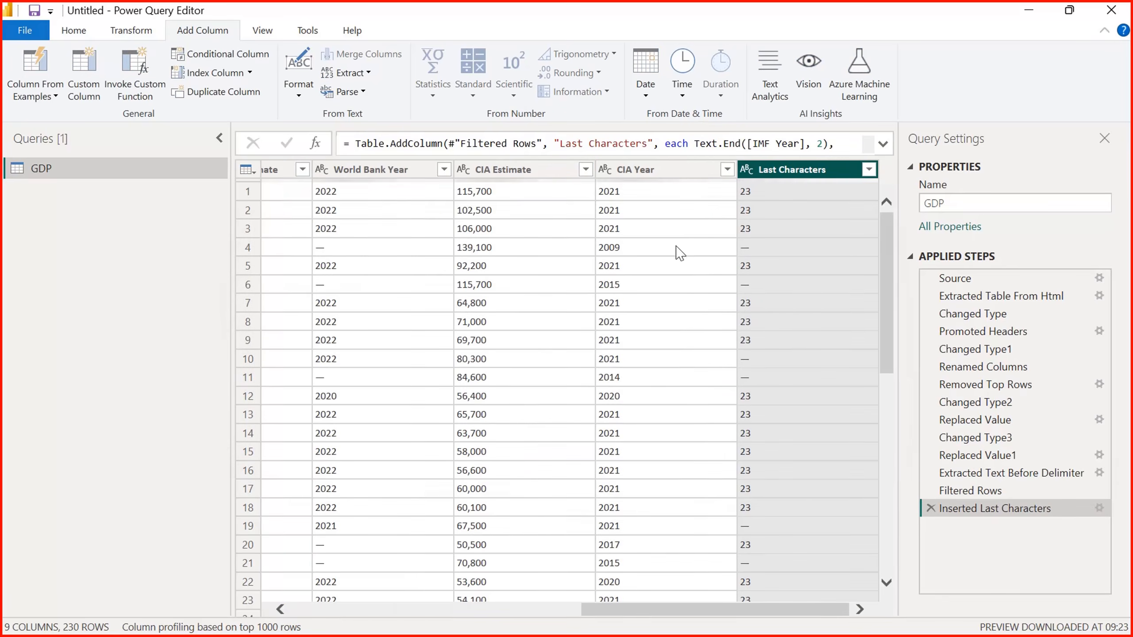
- Rename the new Last Characters column to Short Year
{"action": "double_click", "coordinate": [811, 177]}
{"action": "type", "text": "Short Year"}
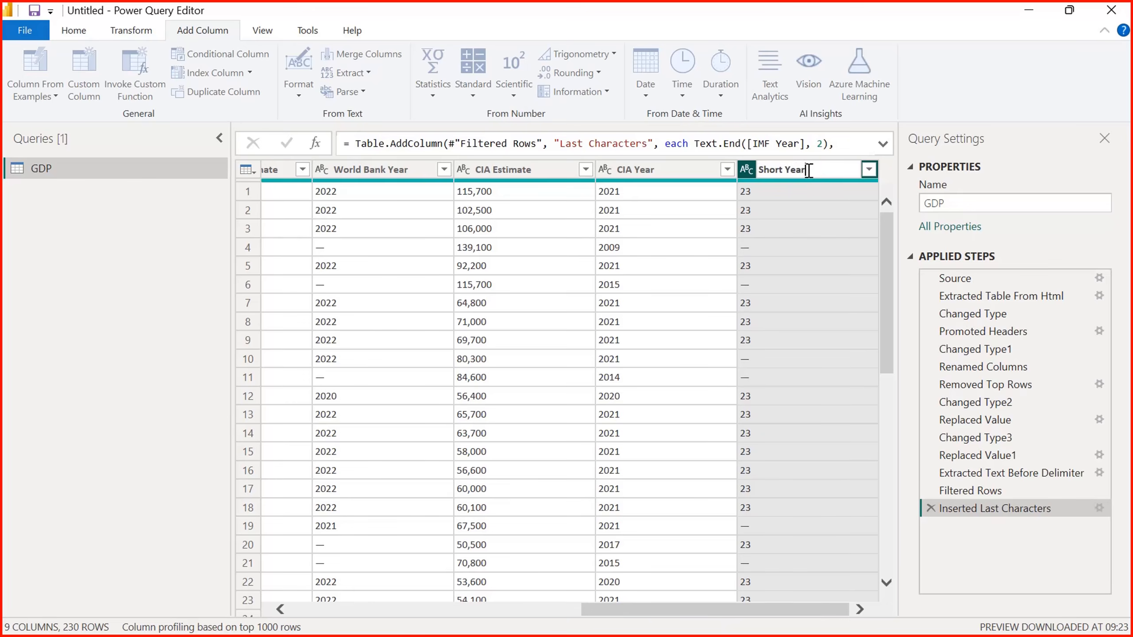
{"action": "key", "text": "Return"}
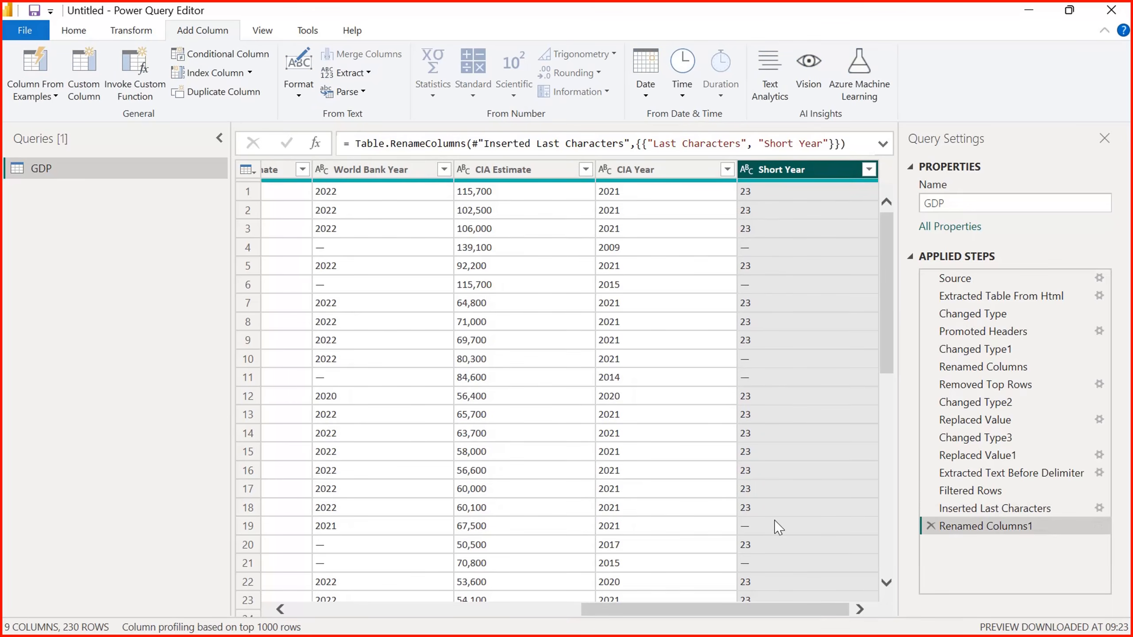
- Review the distinct values in the Short Year column without filtering and return to the first columns
{"action": "left_click_drag", "start_coordinate": [885, 349], "coordinate": [885, 198]}
{"action": "left_click", "coordinate": [868, 169]}
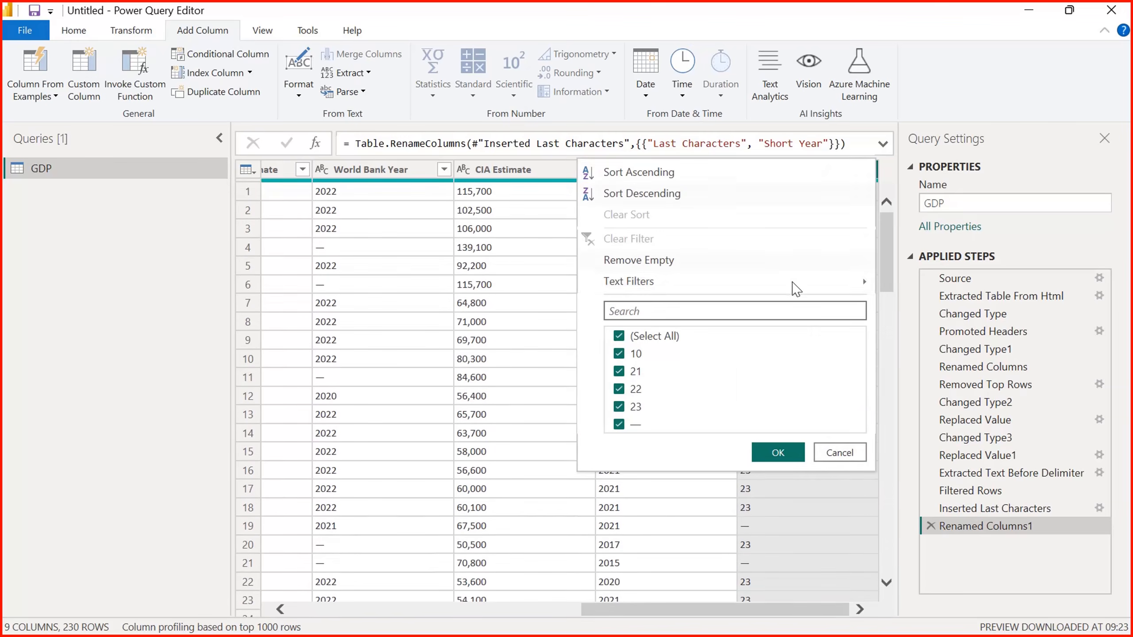
{"action": "left_click", "coordinate": [854, 453]}
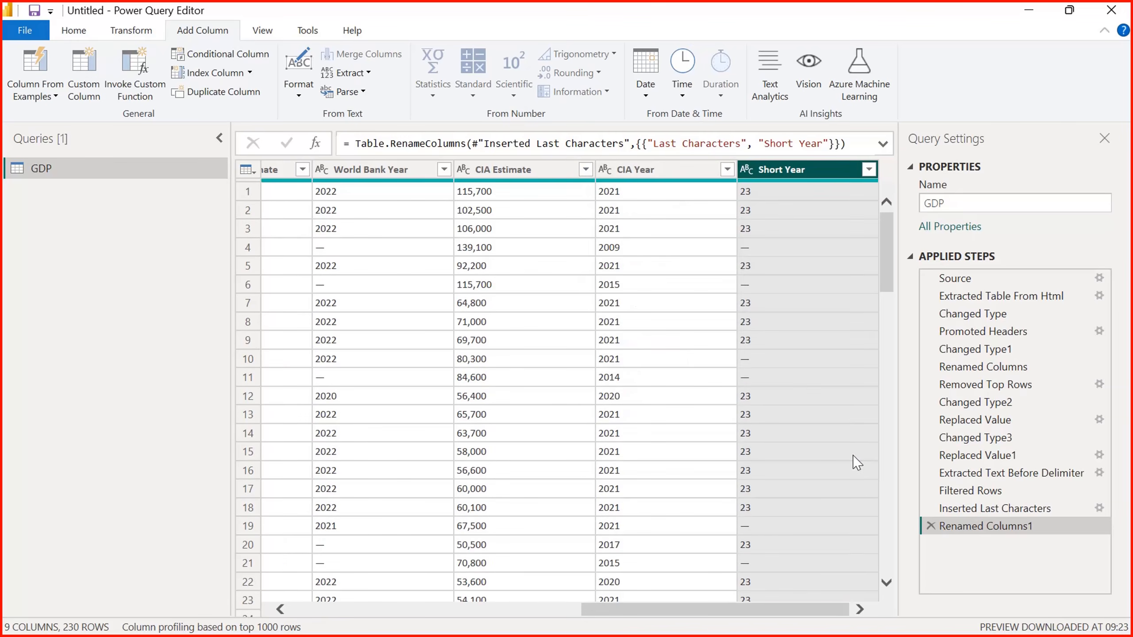
{"action": "left_click_drag", "start_coordinate": [757, 610], "coordinate": [600, 612]}
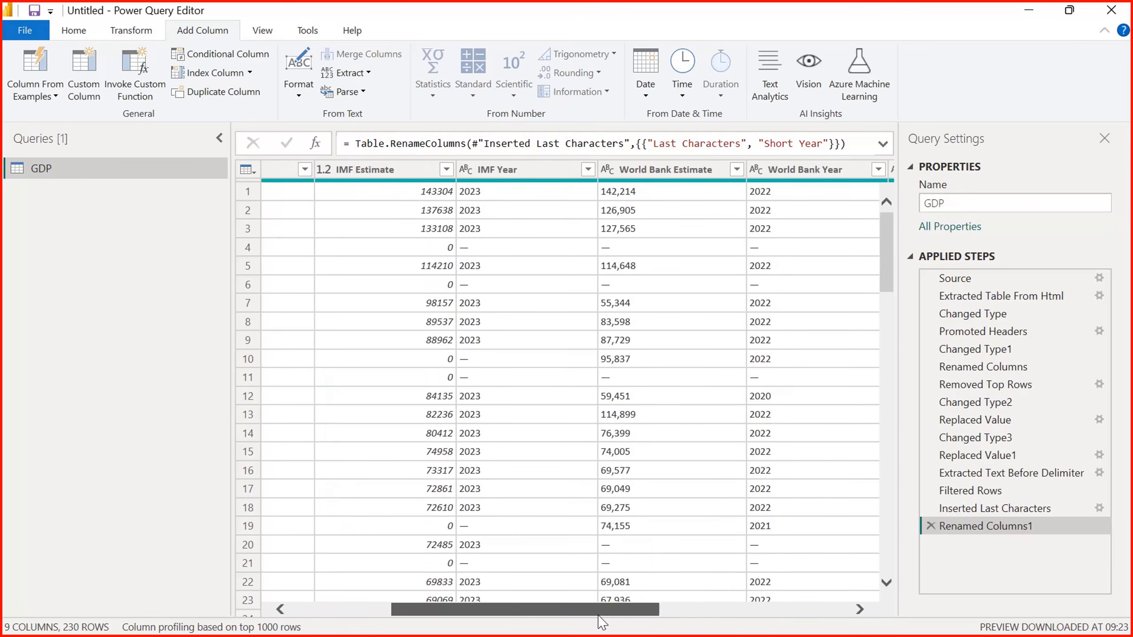
{"action": "left_click_drag", "start_coordinate": [599, 617], "coordinate": [457, 617]}
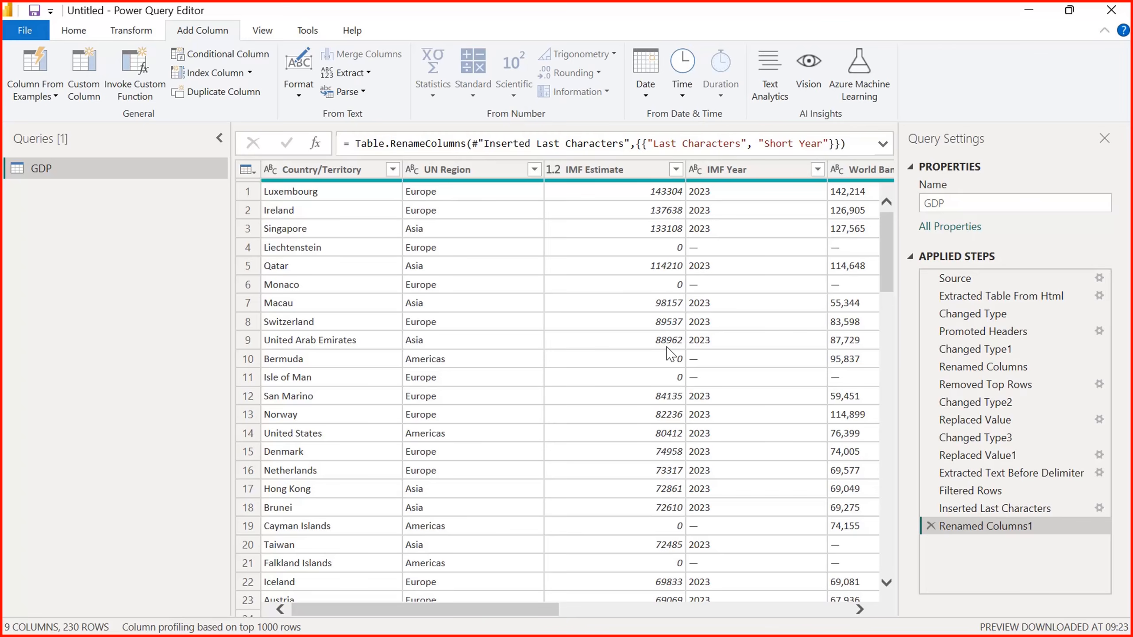
- Examine the statistics, scientific and move operations available for the IMF Estimate column without applying any
{"action": "left_click", "coordinate": [138, 31]}
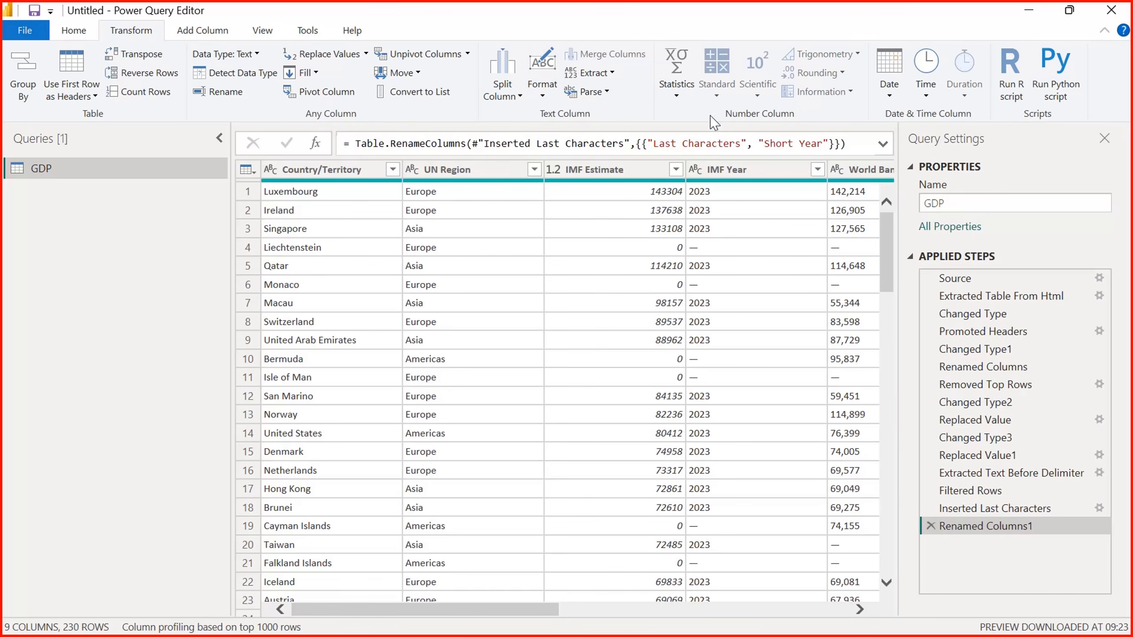
{"action": "left_click", "coordinate": [676, 87]}
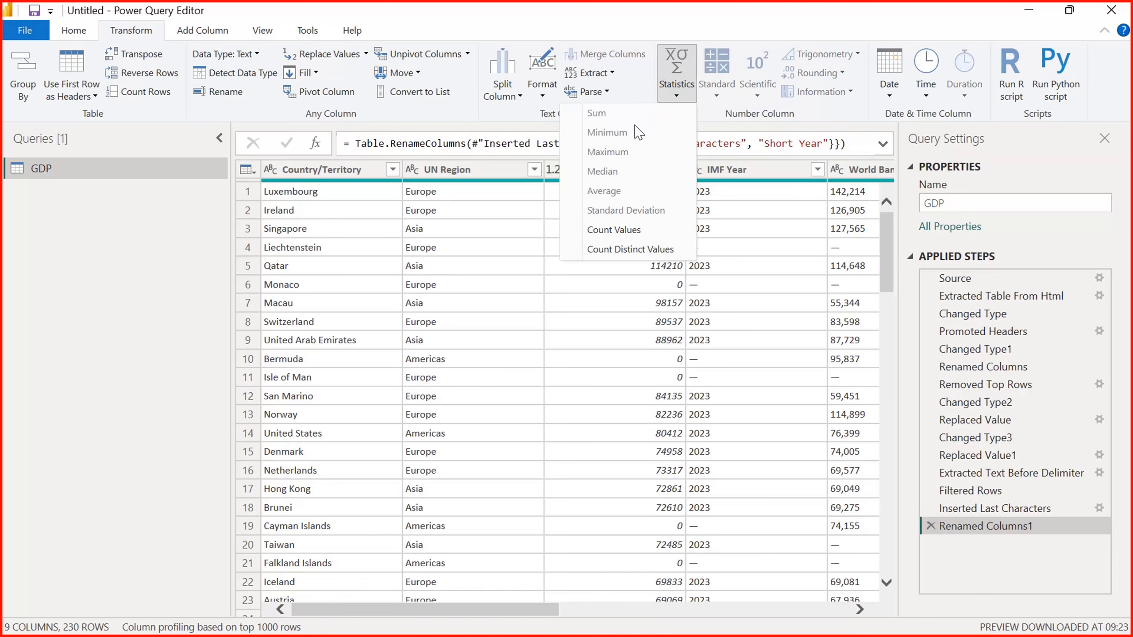
{"action": "left_click", "coordinate": [825, 100]}
{"action": "left_click", "coordinate": [600, 174]}
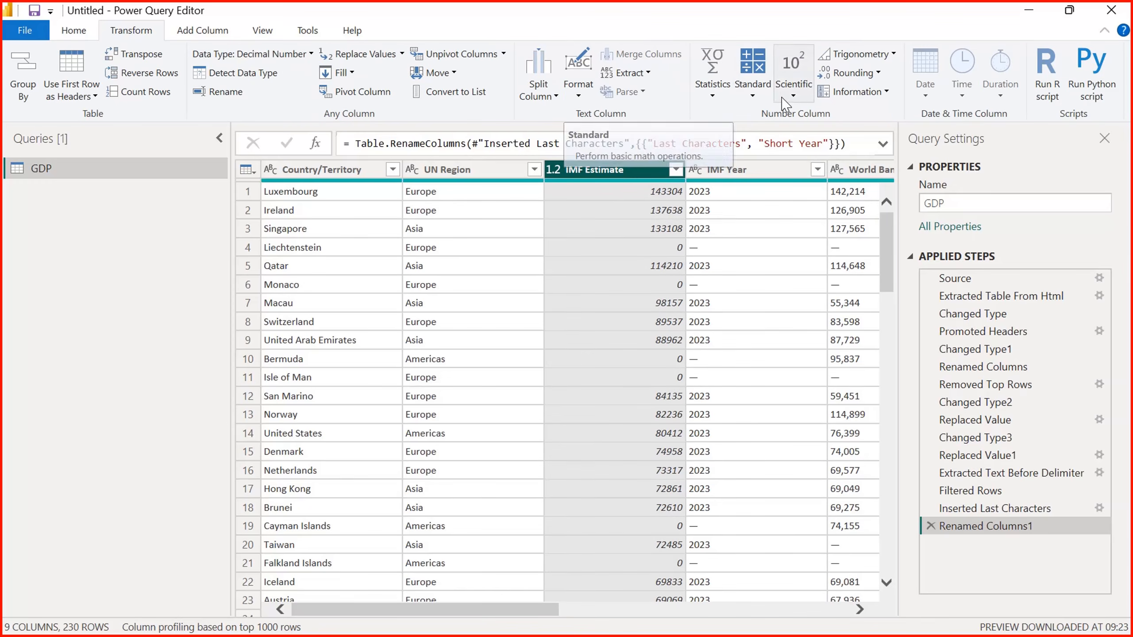
{"action": "left_click", "coordinate": [792, 91]}
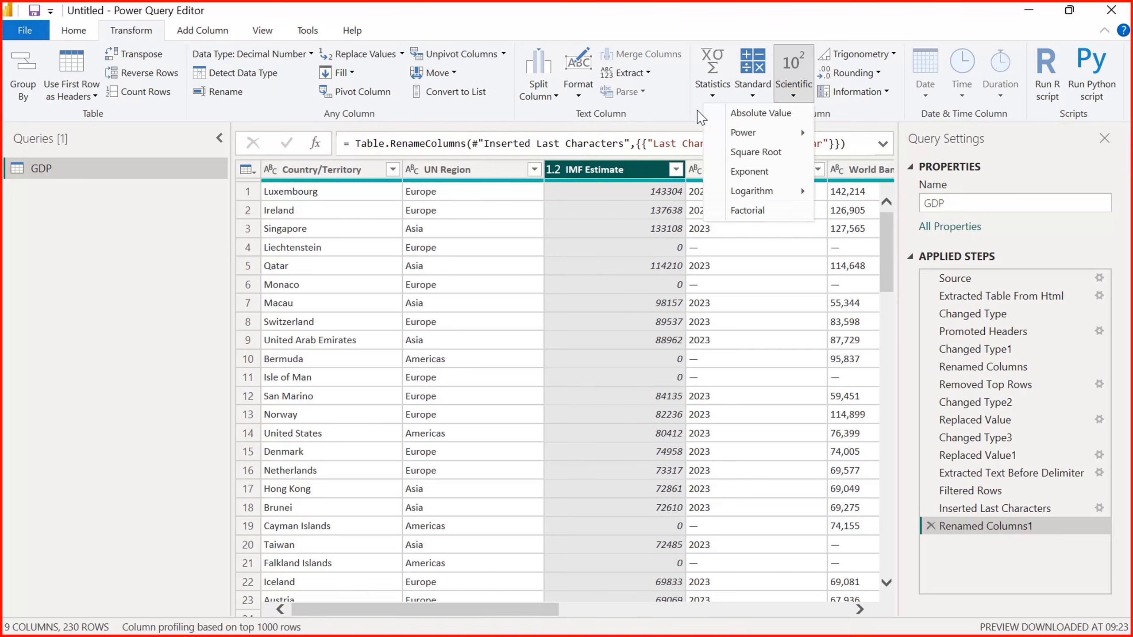
{"action": "left_click", "coordinate": [713, 85]}
{"action": "left_click", "coordinate": [712, 85]}
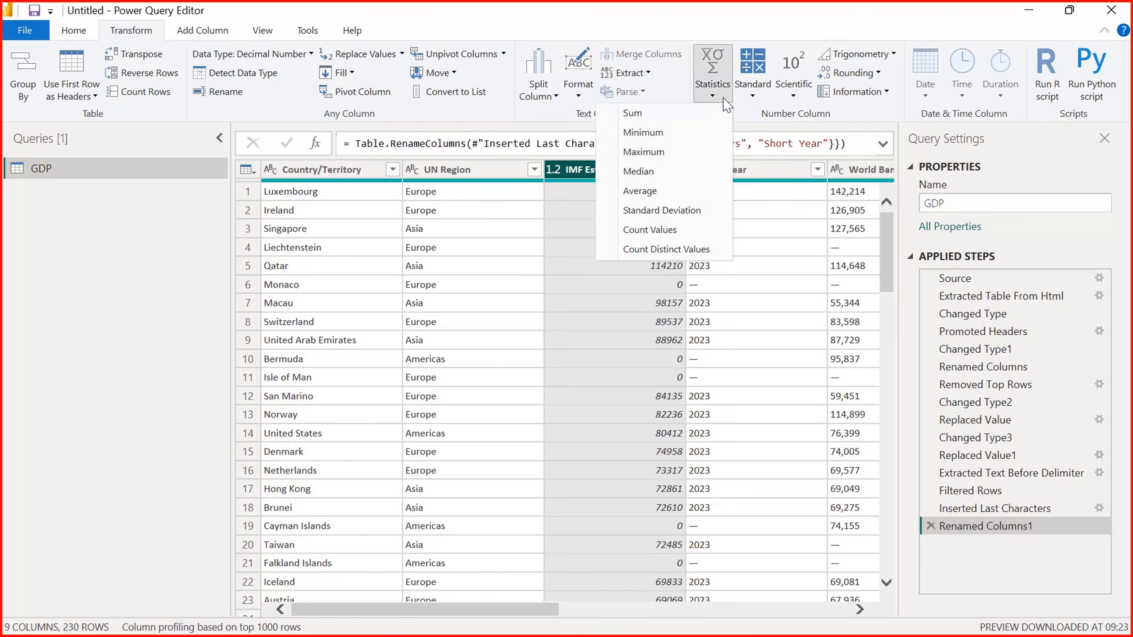
{"action": "left_click", "coordinate": [878, 116]}
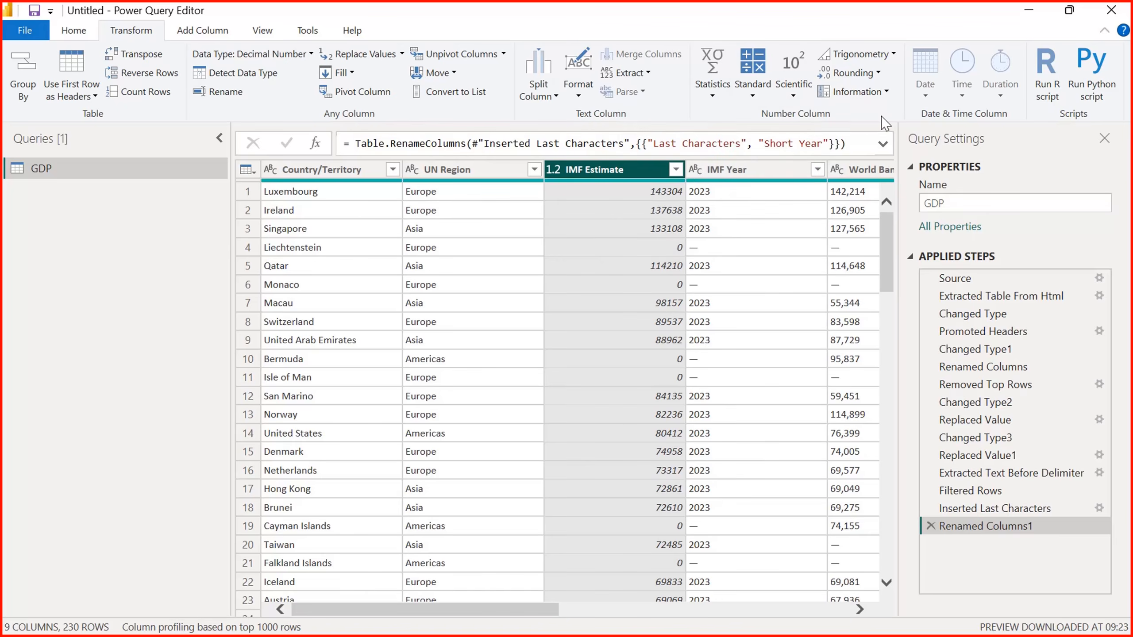
{"action": "left_click", "coordinate": [721, 99]}
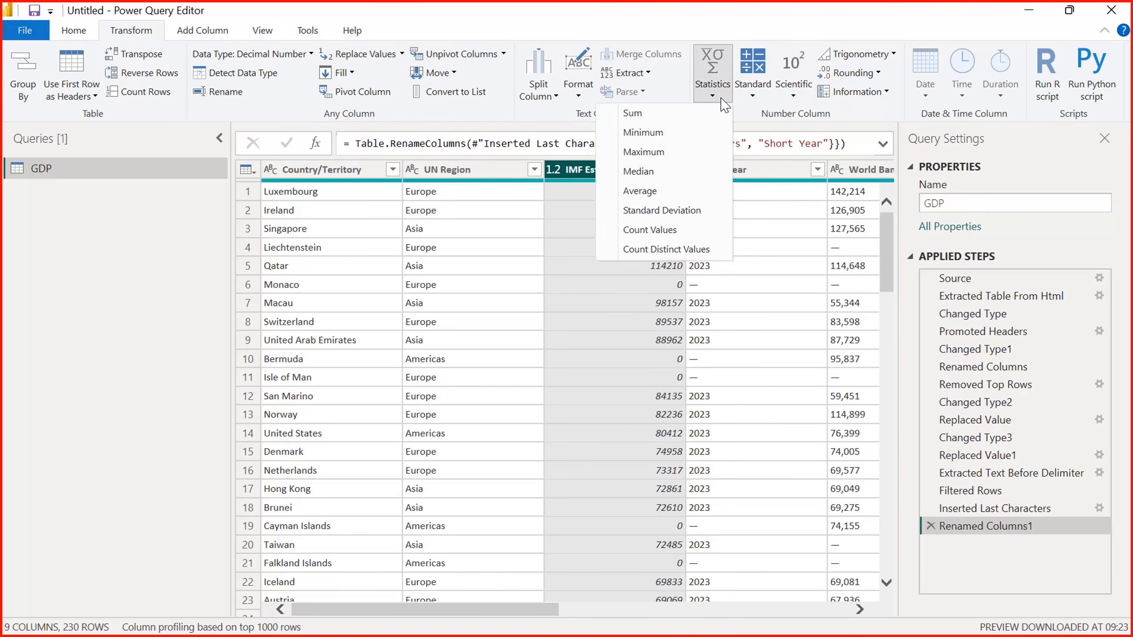
{"action": "left_click", "coordinate": [870, 118]}
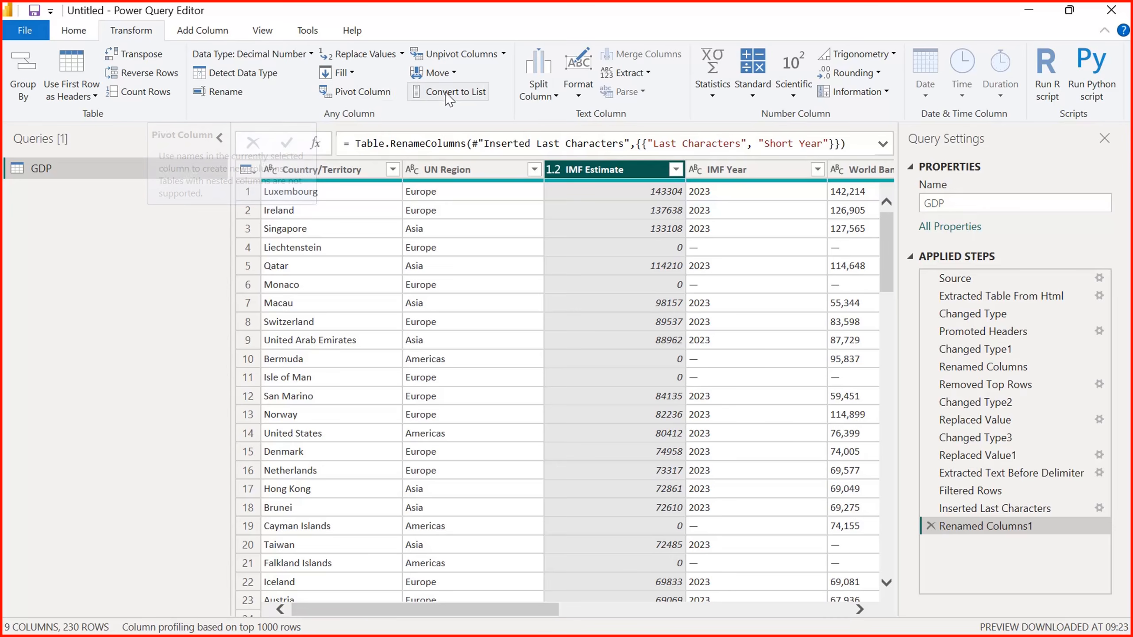
{"action": "left_click", "coordinate": [441, 72]}
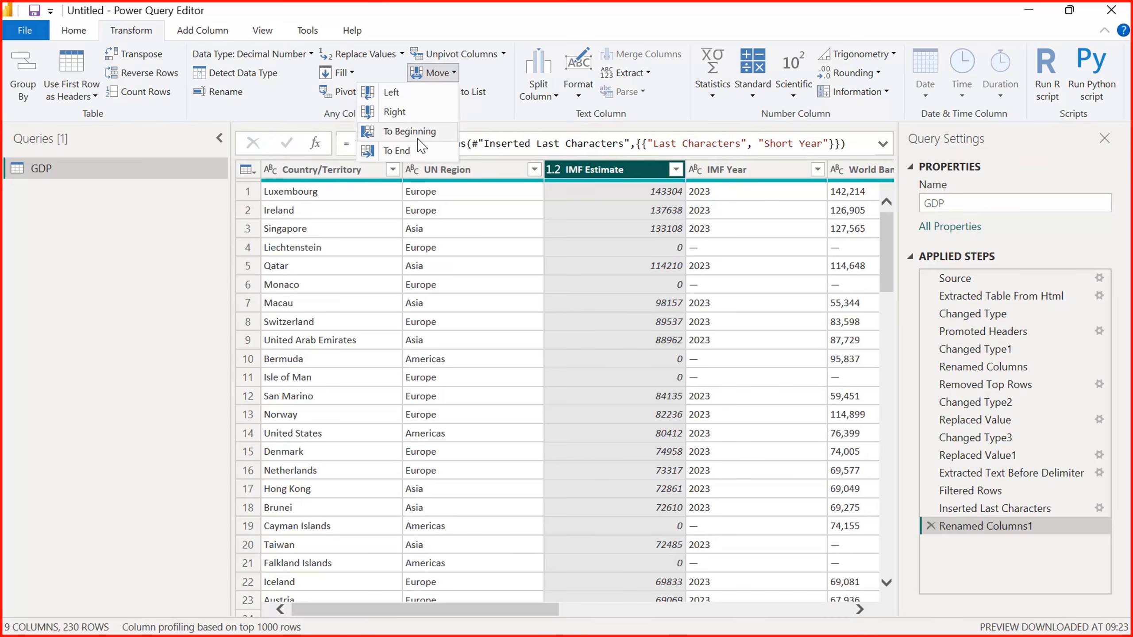
{"action": "left_click", "coordinate": [505, 123]}
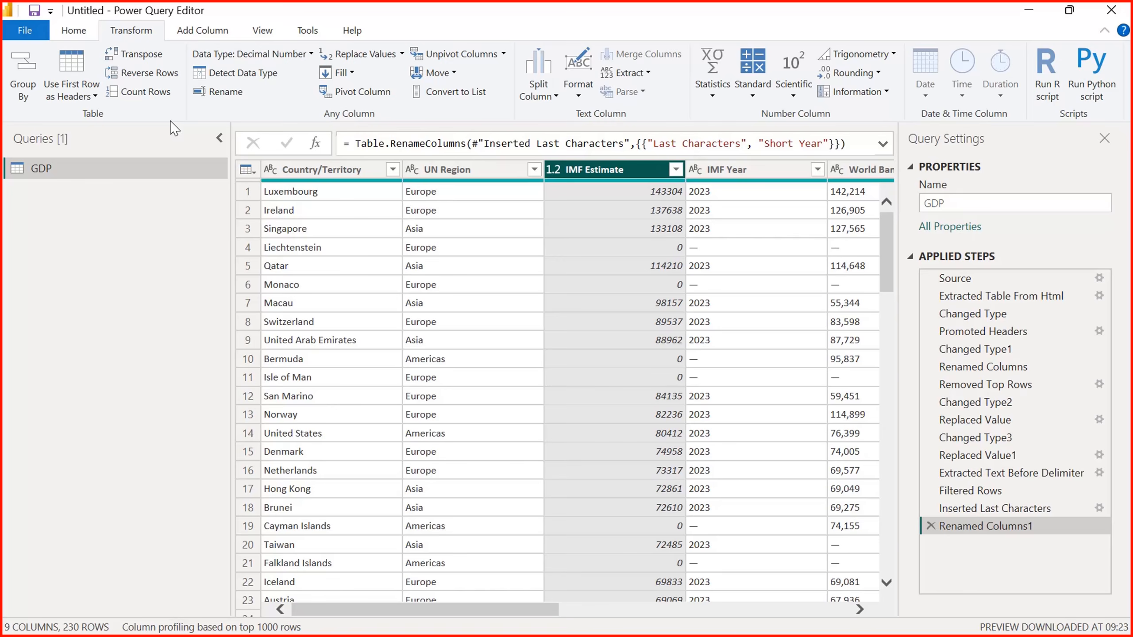
- Close Power Query Editor and apply the GDP query changes to the report
{"action": "left_click", "coordinate": [72, 30]}
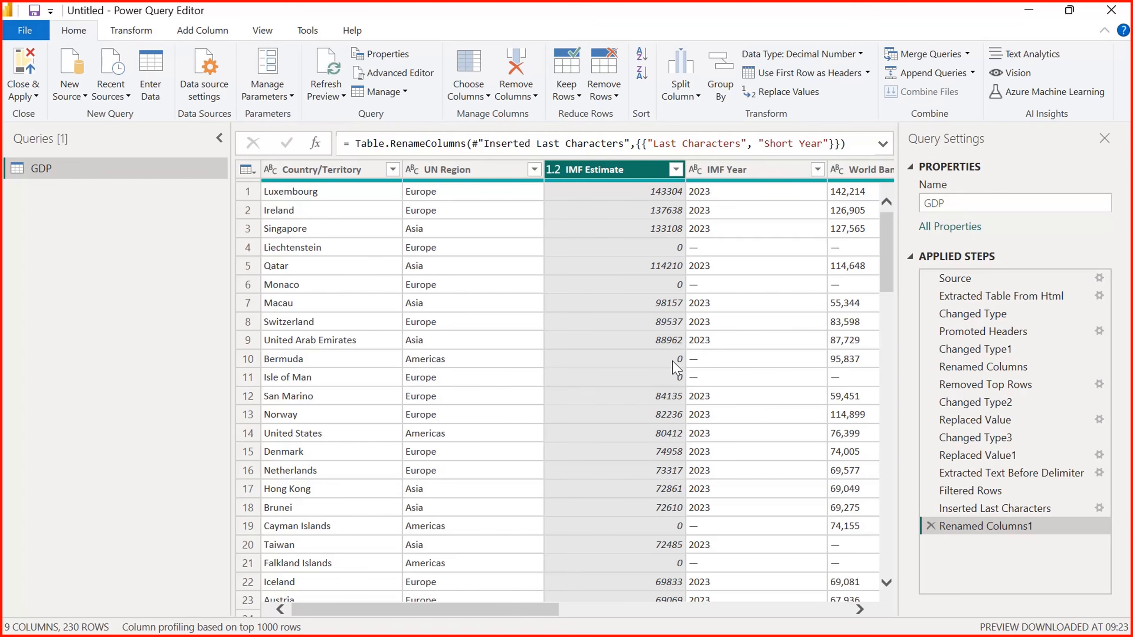
{"action": "left_click", "coordinate": [35, 94]}
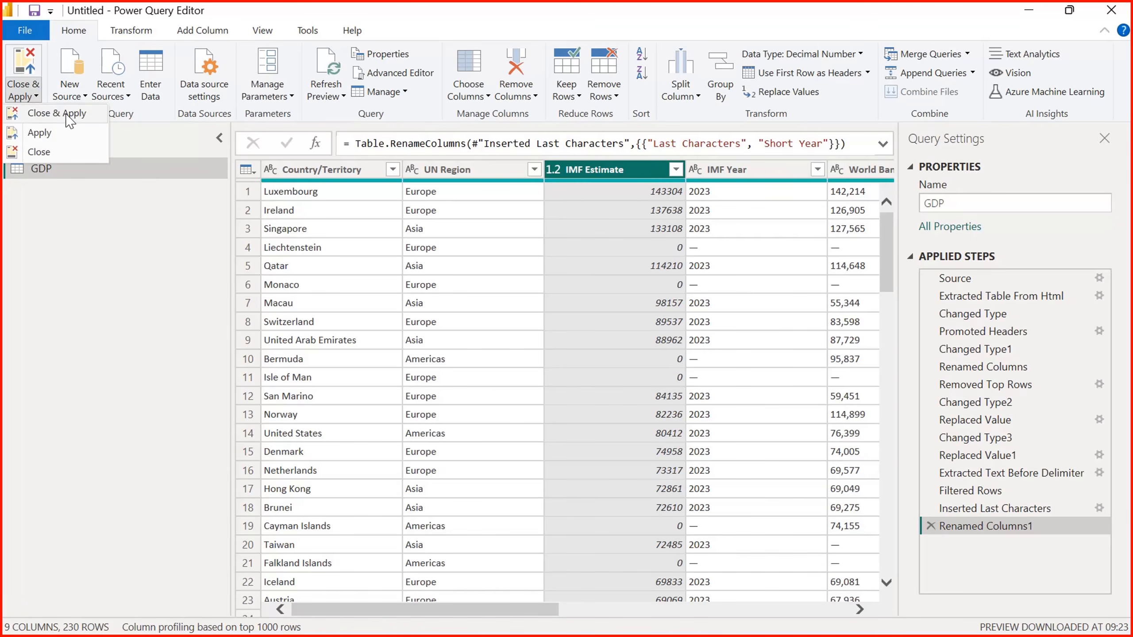
{"action": "left_click", "coordinate": [67, 117]}
- Minimise the Wikipedia browser window to return to Power BI Desktop, and expand the loaded GDP table to list its fields
{"action": "key", "text": "alt+Tab"}
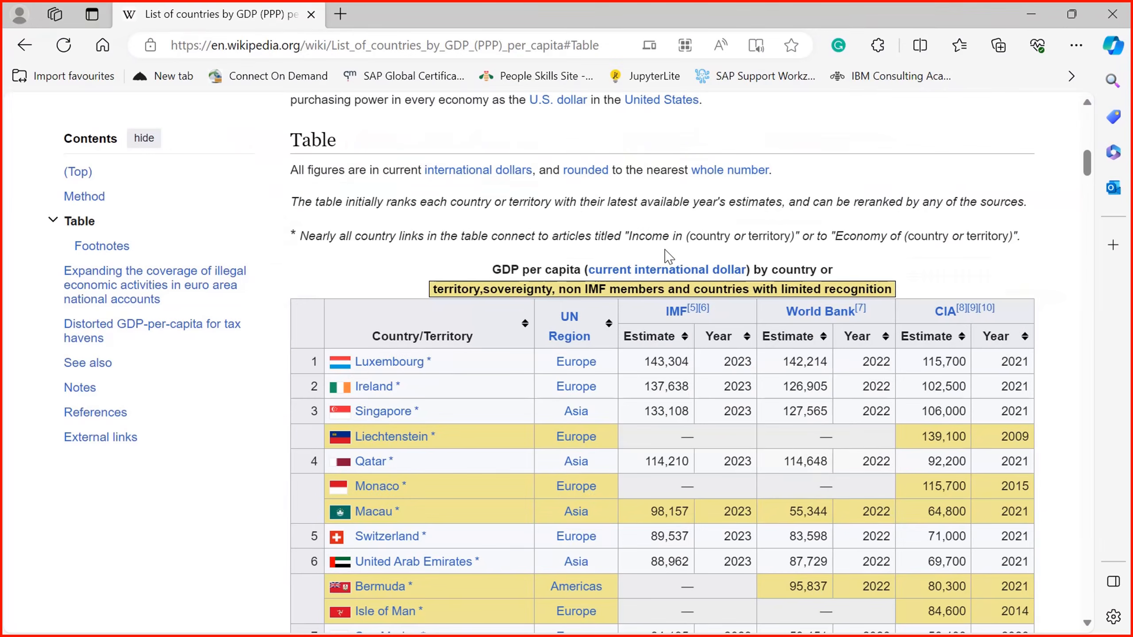
{"action": "key", "text": "alt+Tab"}
{"action": "key", "text": "Escape"}
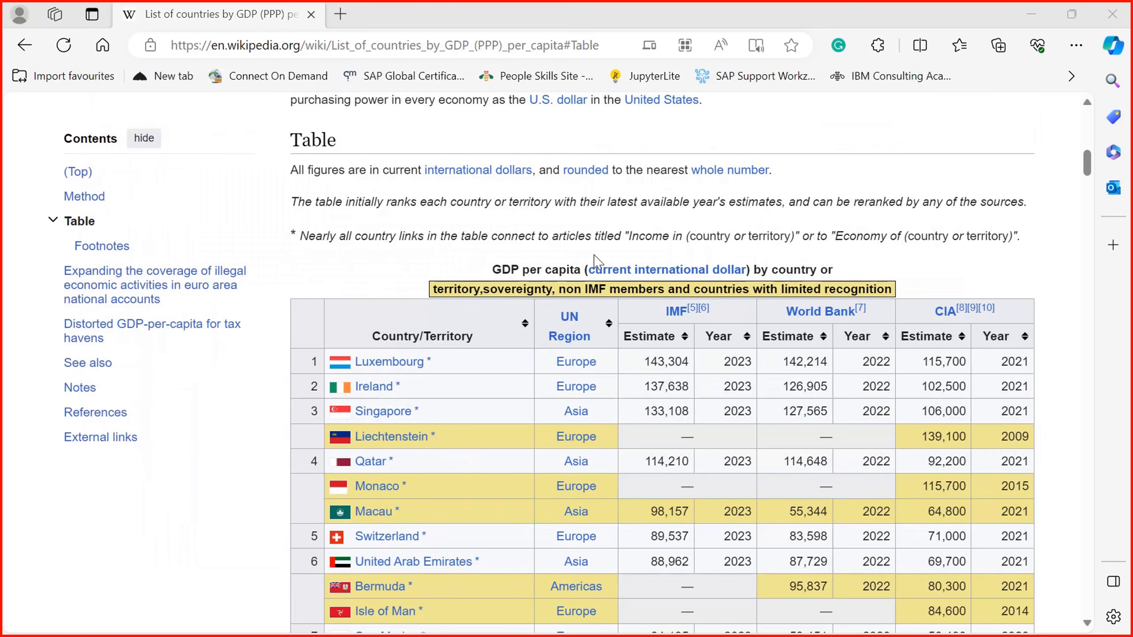
{"action": "left_click", "coordinate": [1019, 21]}
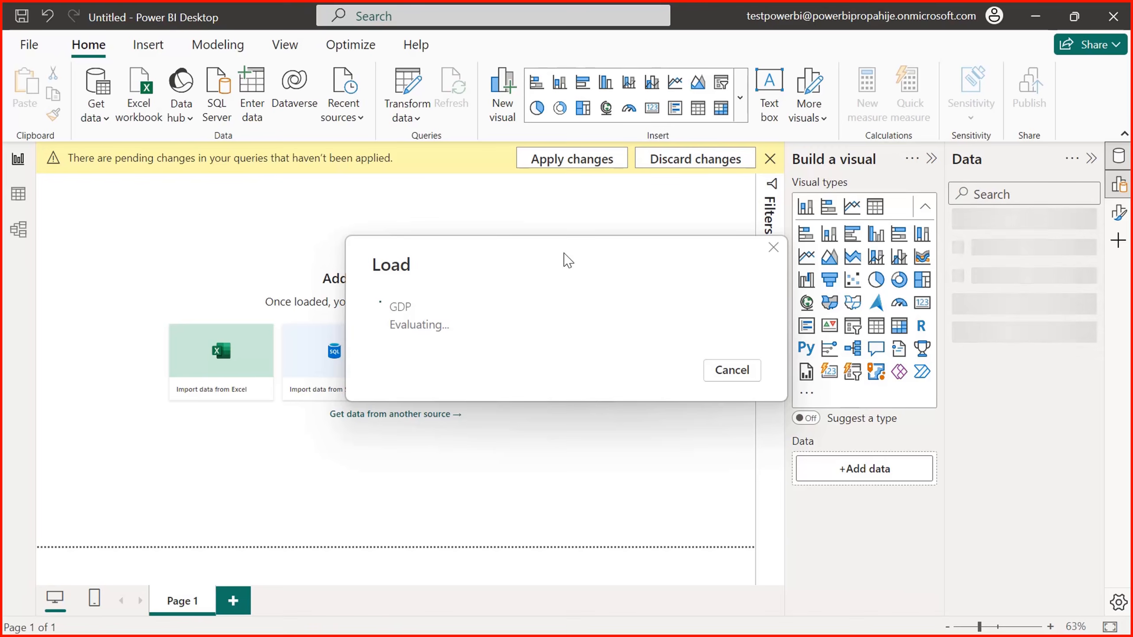
{"action": "left_click_drag", "start_coordinate": [563, 258], "coordinate": [491, 233]}
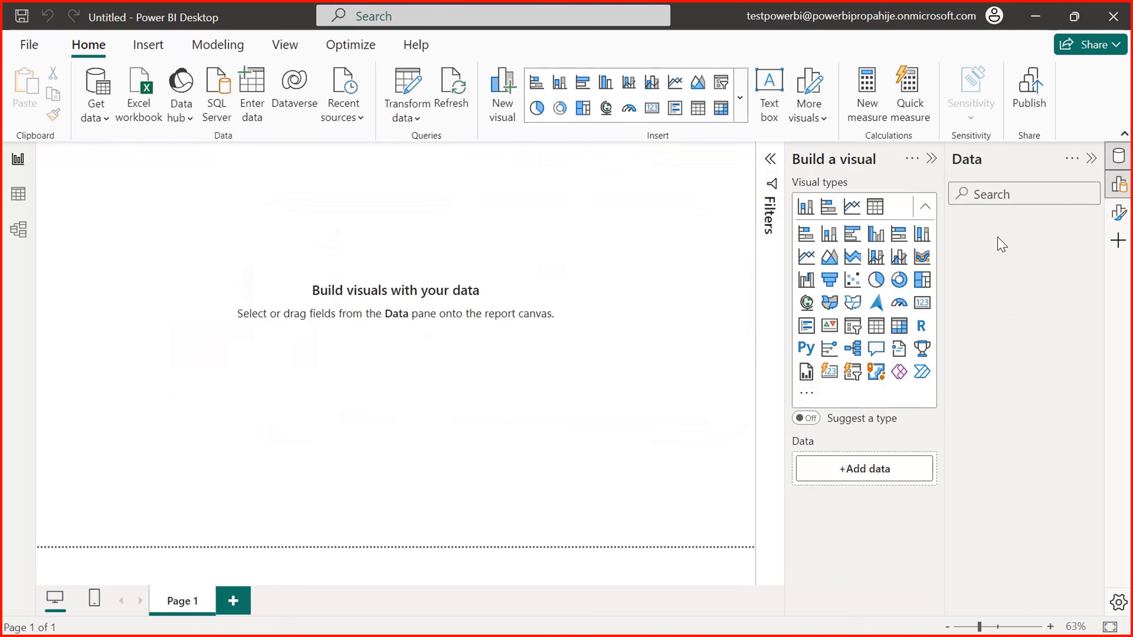
{"action": "left_click", "coordinate": [954, 224]}
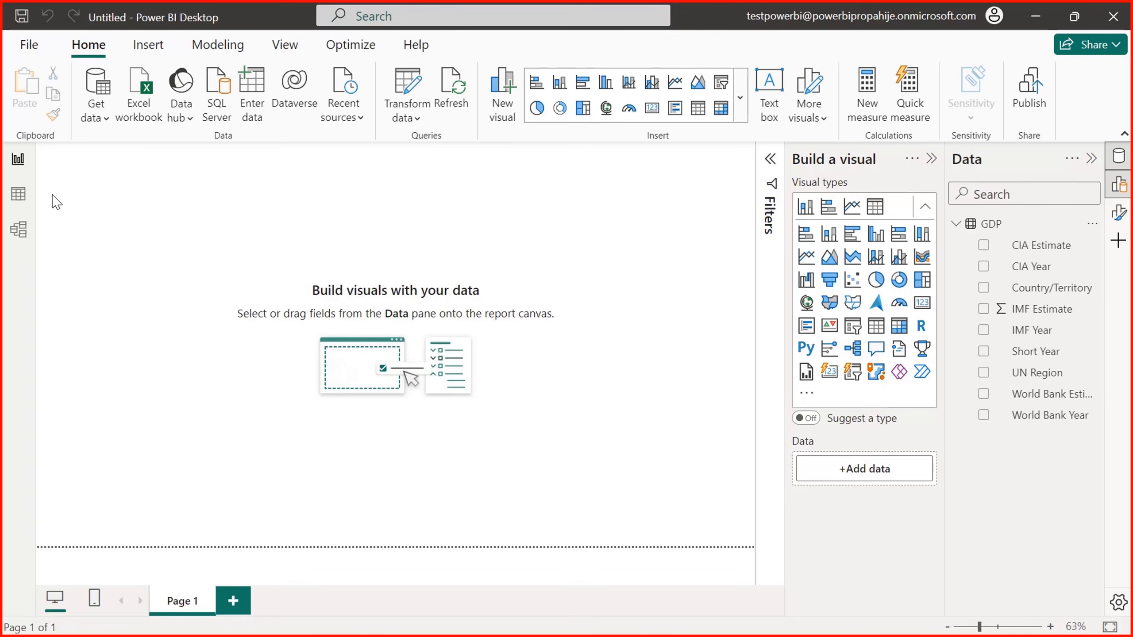
- Review the GDP table in Table view and Model view, repositioning its model card on the canvas, and return to Report view
{"action": "left_click", "coordinate": [17, 202]}
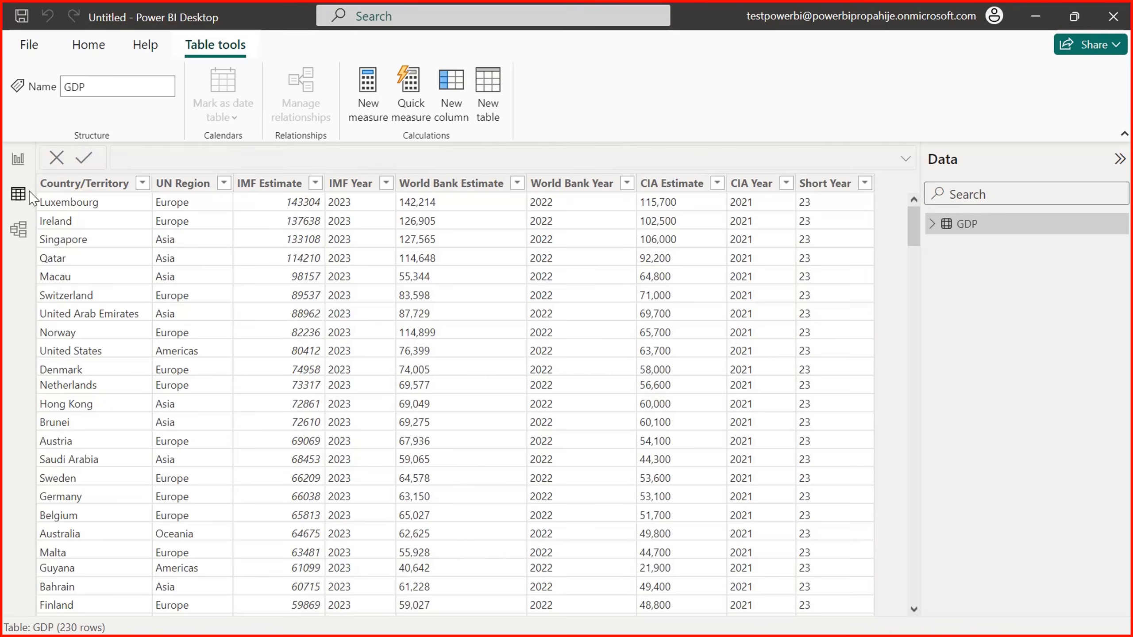
{"action": "left_click", "coordinate": [18, 229]}
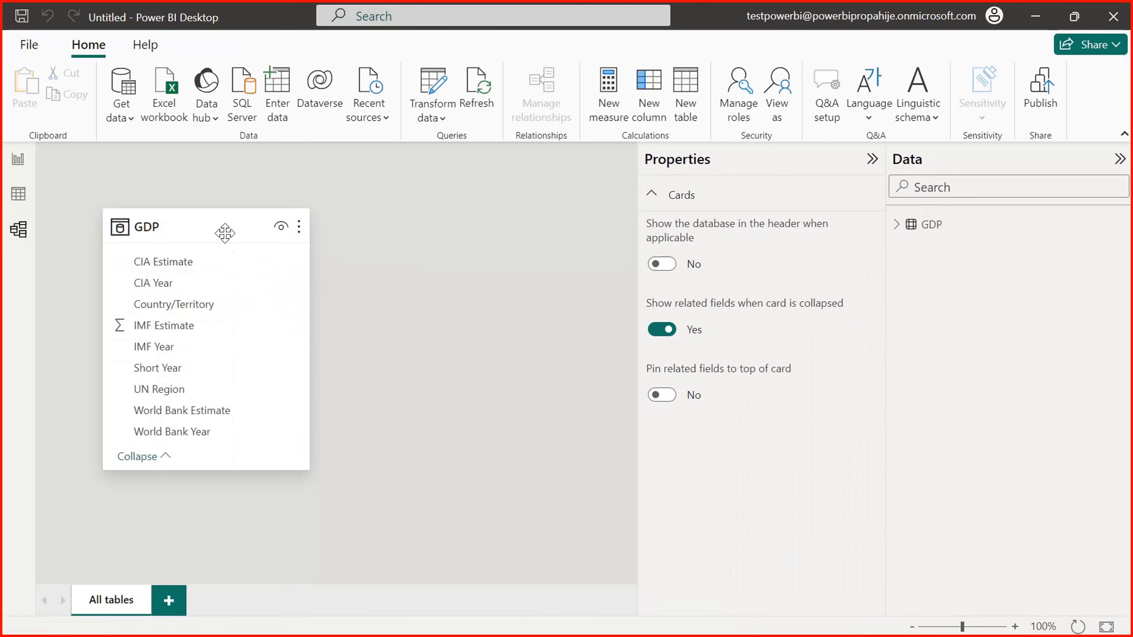
{"action": "left_click_drag", "start_coordinate": [223, 229], "coordinate": [393, 228]}
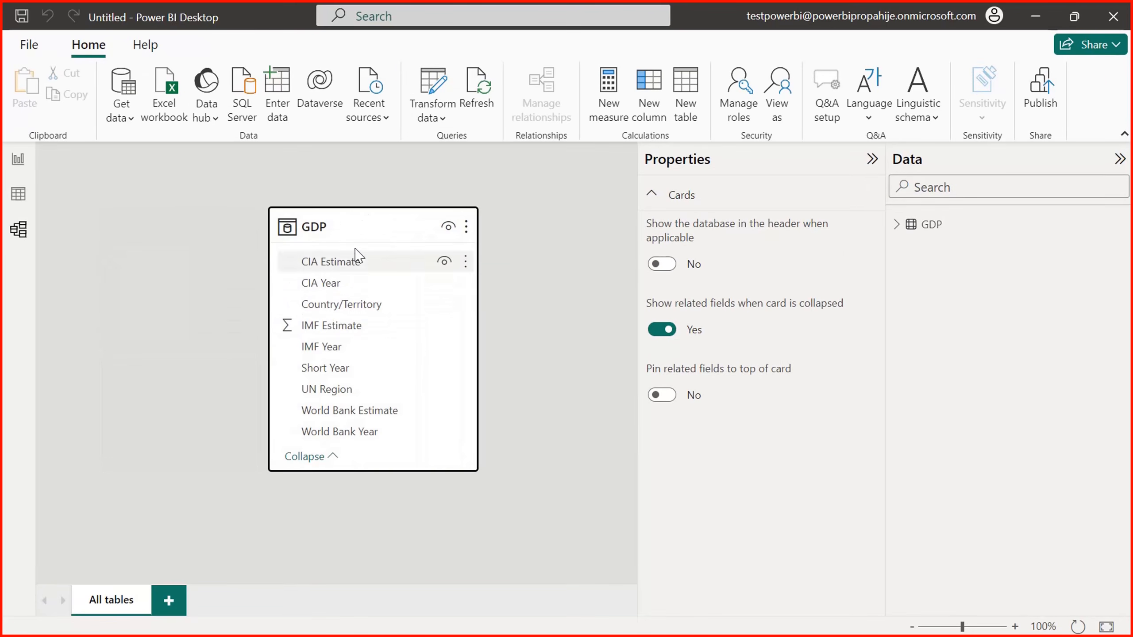
{"action": "left_click_drag", "start_coordinate": [385, 220], "coordinate": [274, 214]}
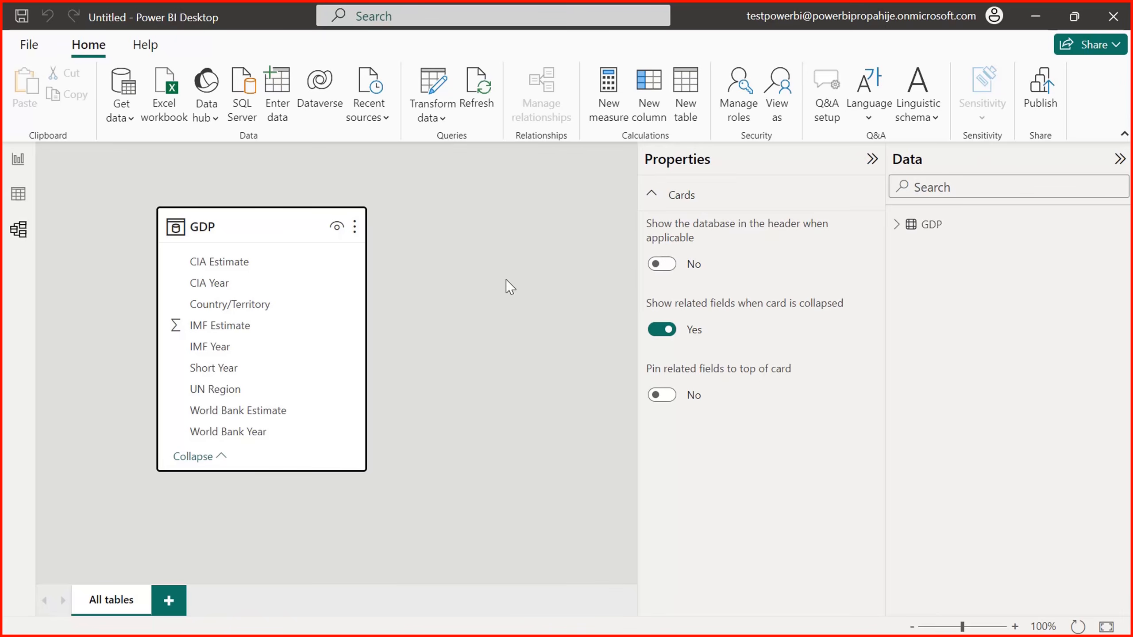
{"action": "left_click", "coordinate": [18, 158]}
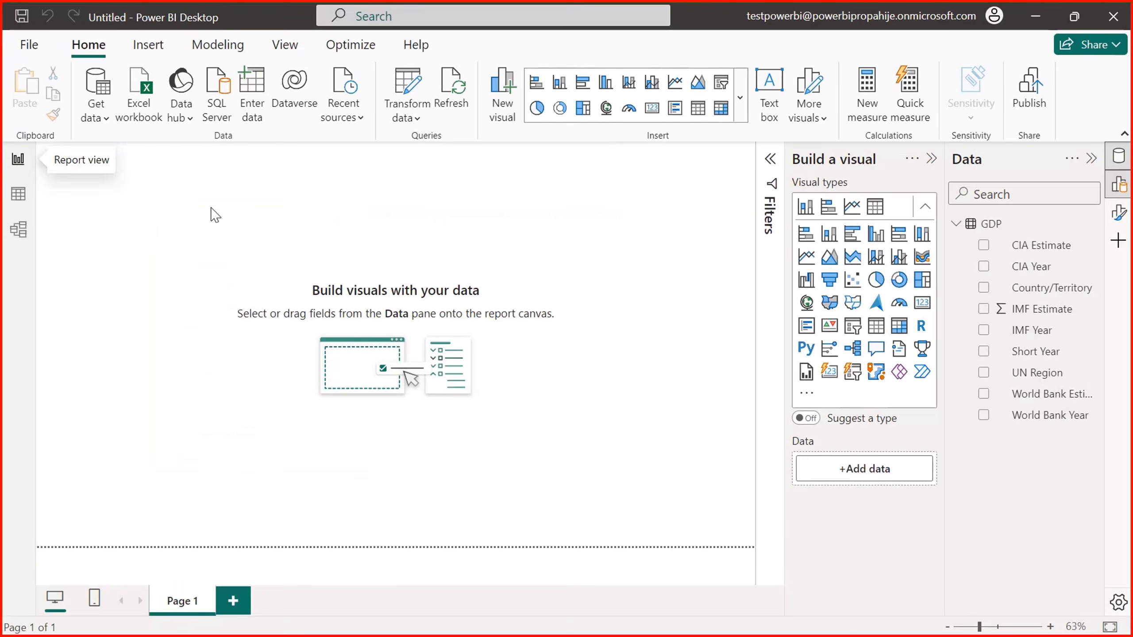